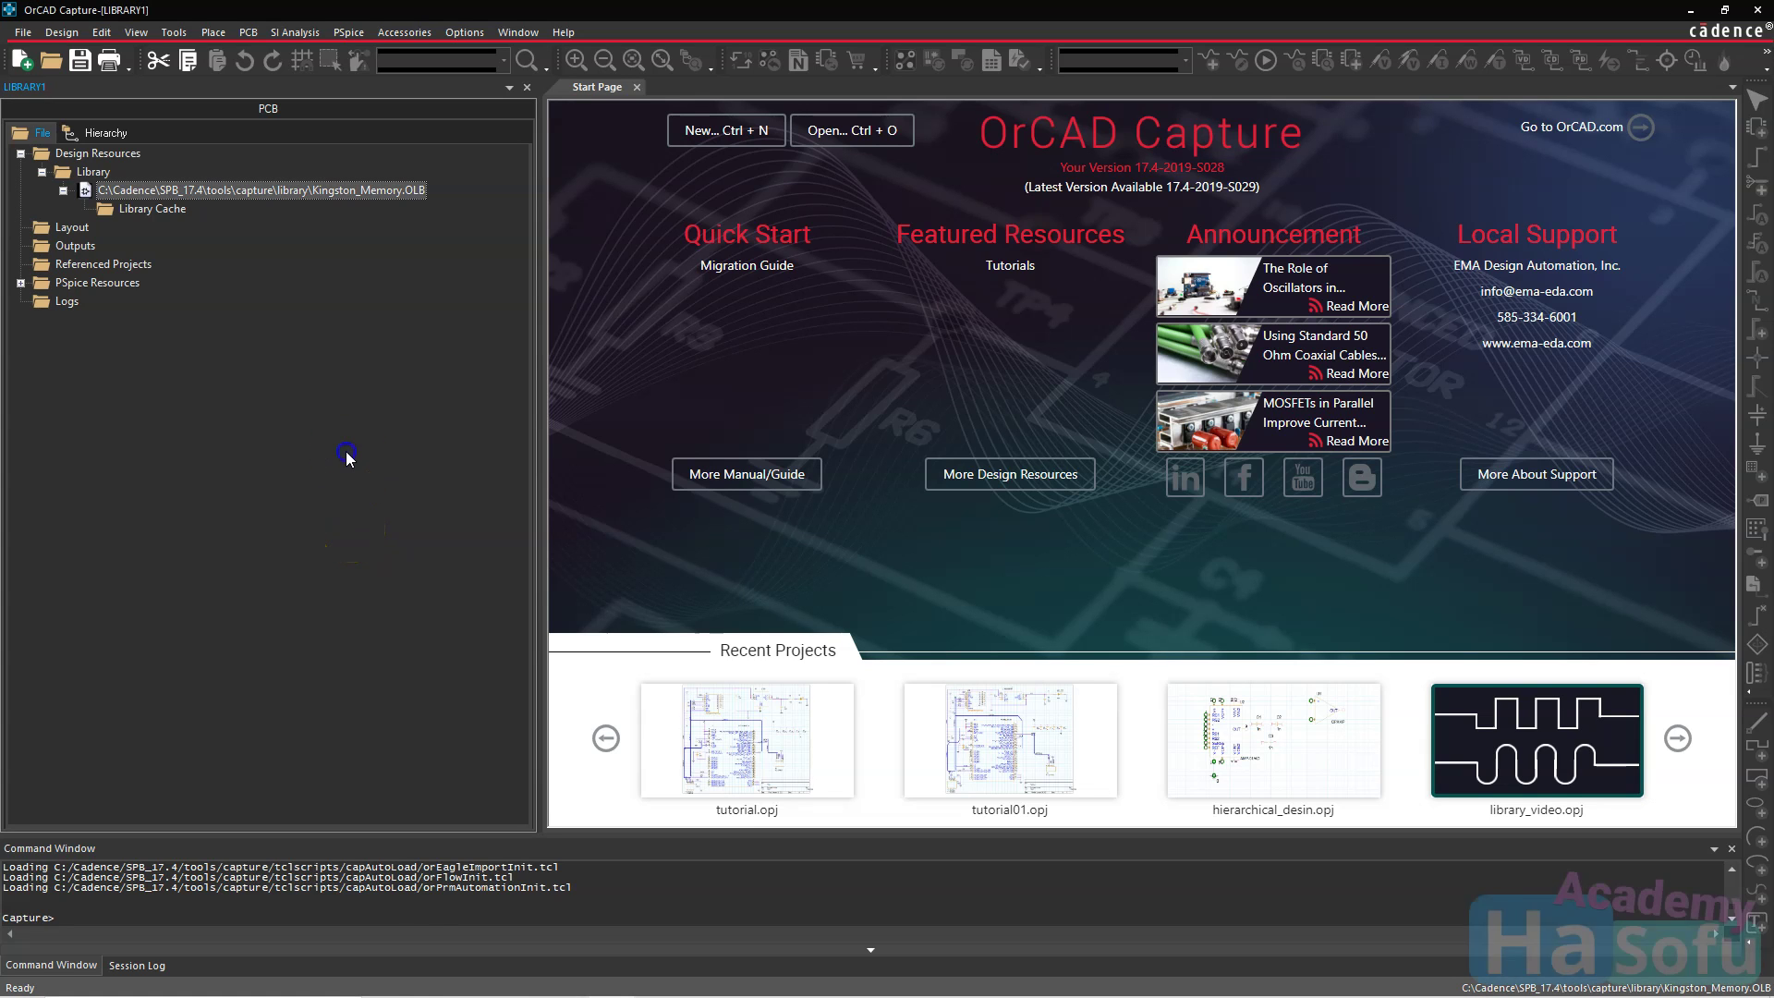
Switch to the browser and review the Kingston D2516ECMDXGJDI-U part pages on Ultra Librarian and Digi-Key.
mouse_move(435, 993)
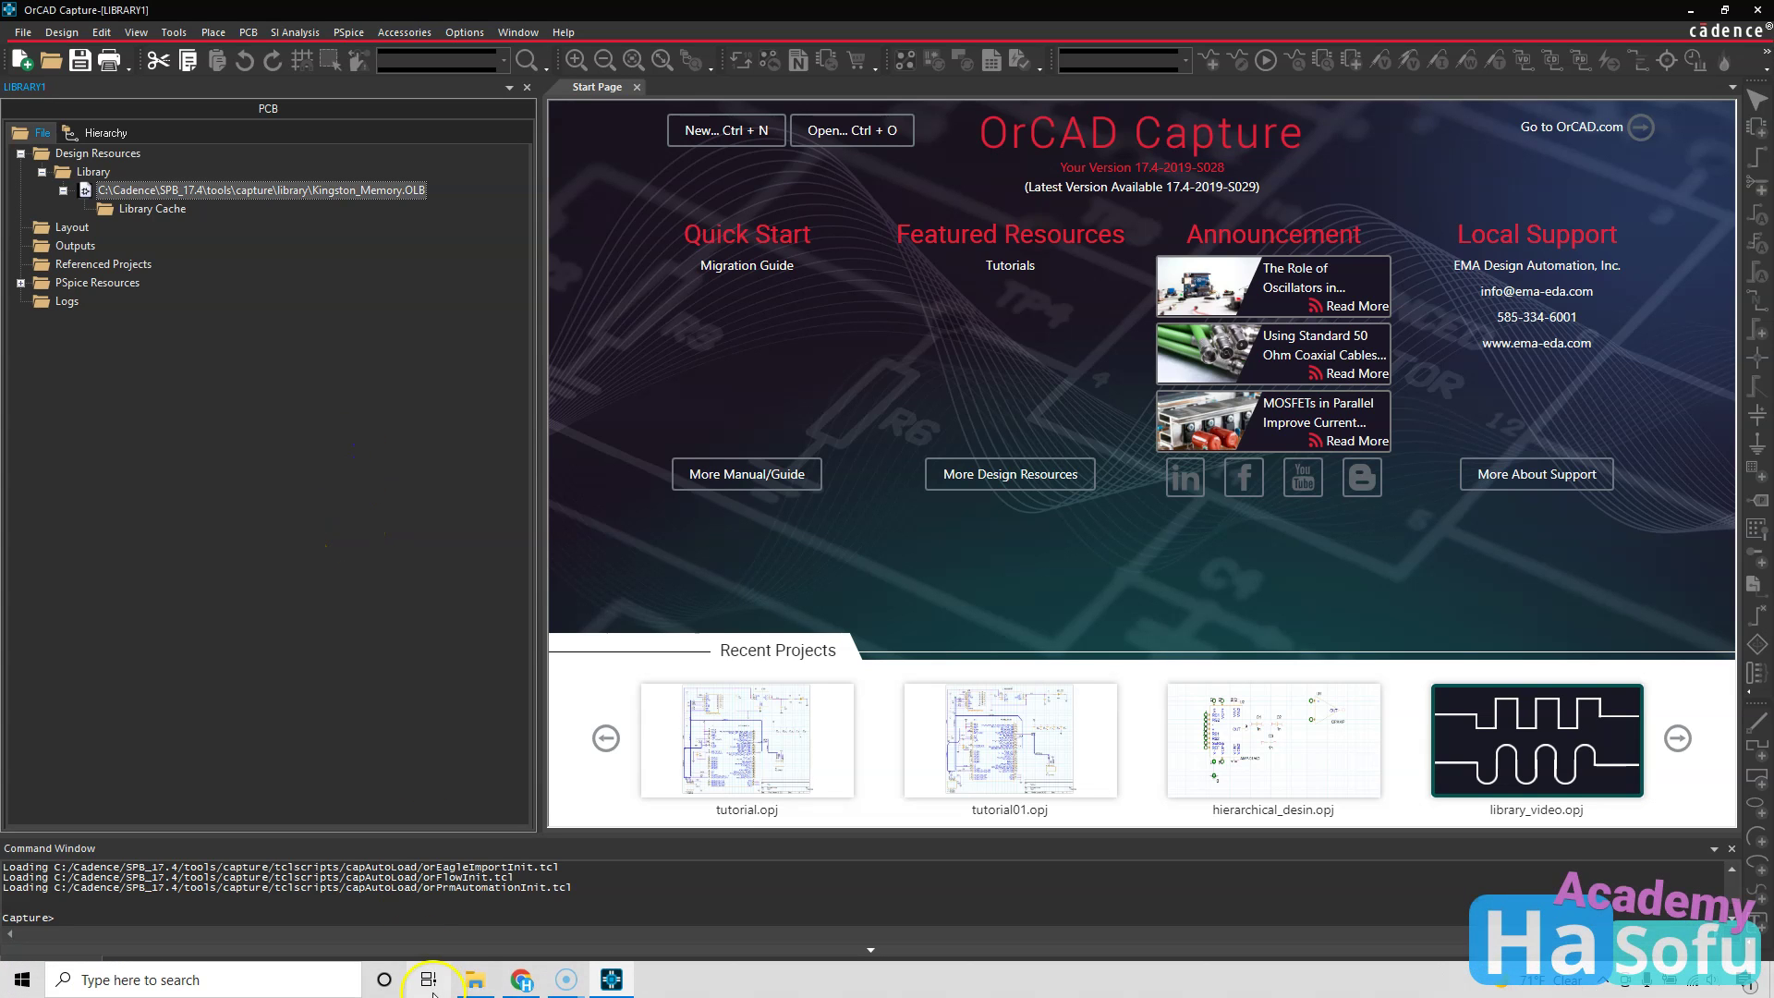
left_click(506, 979)
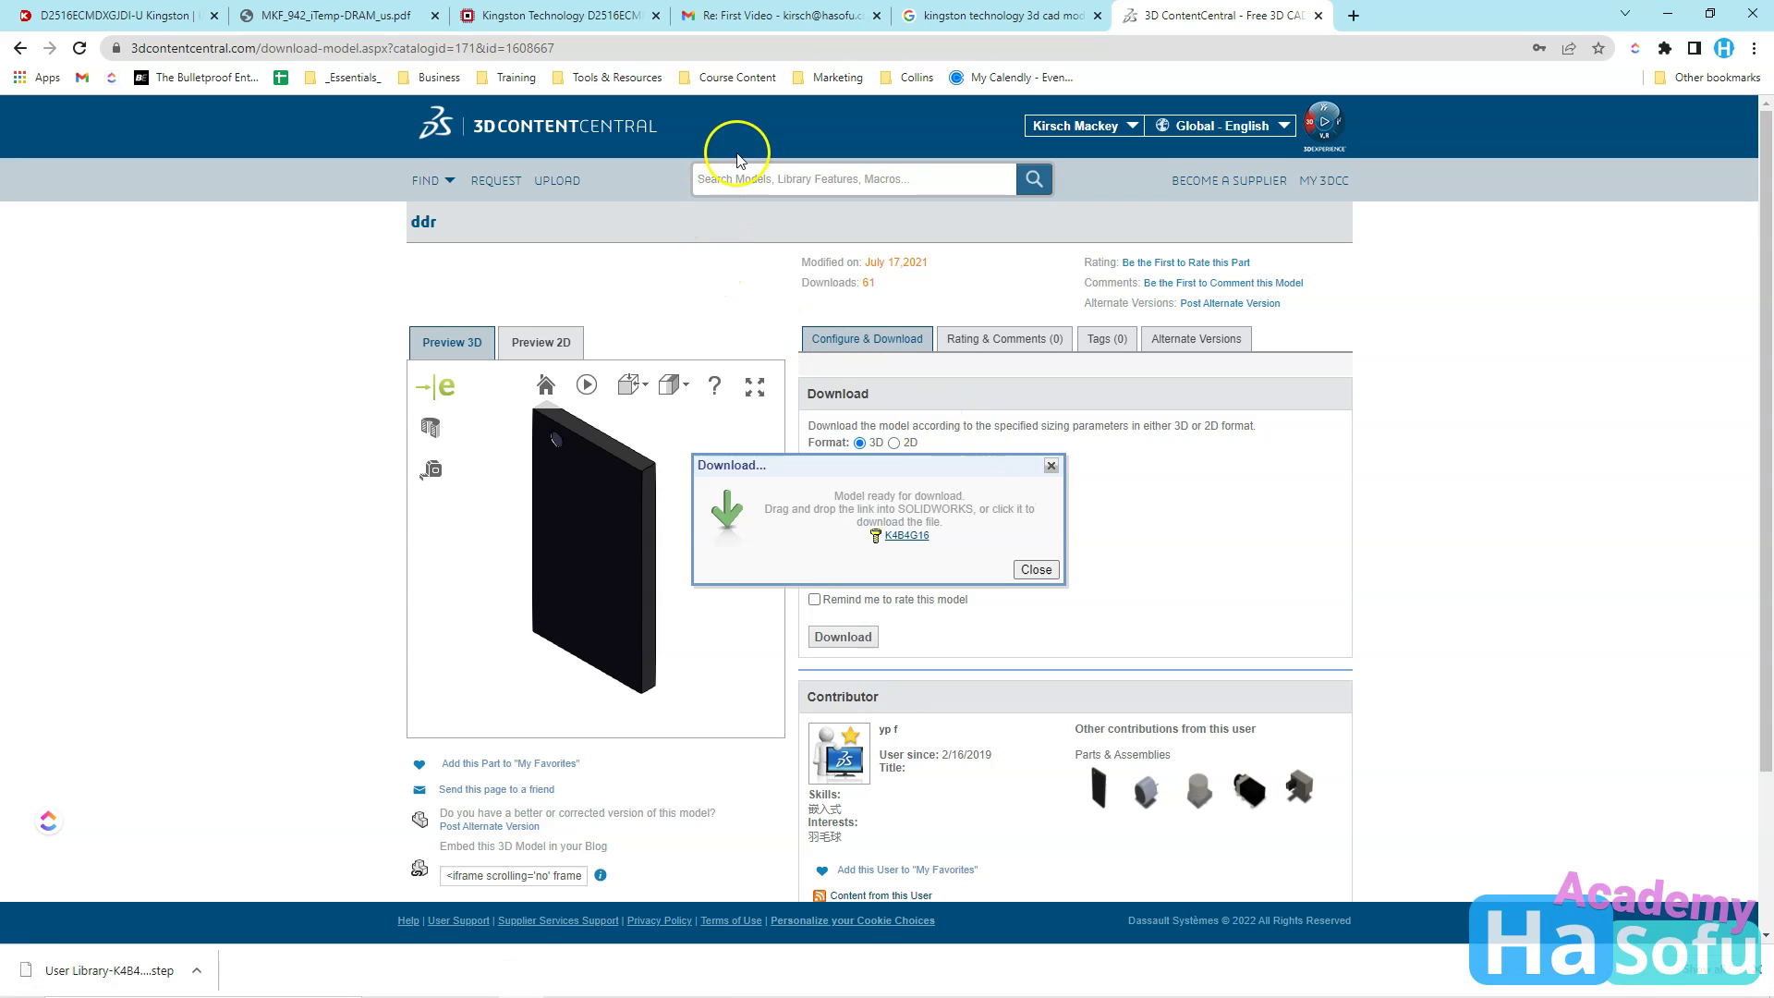
left_click(876, 16)
left_click(559, 15)
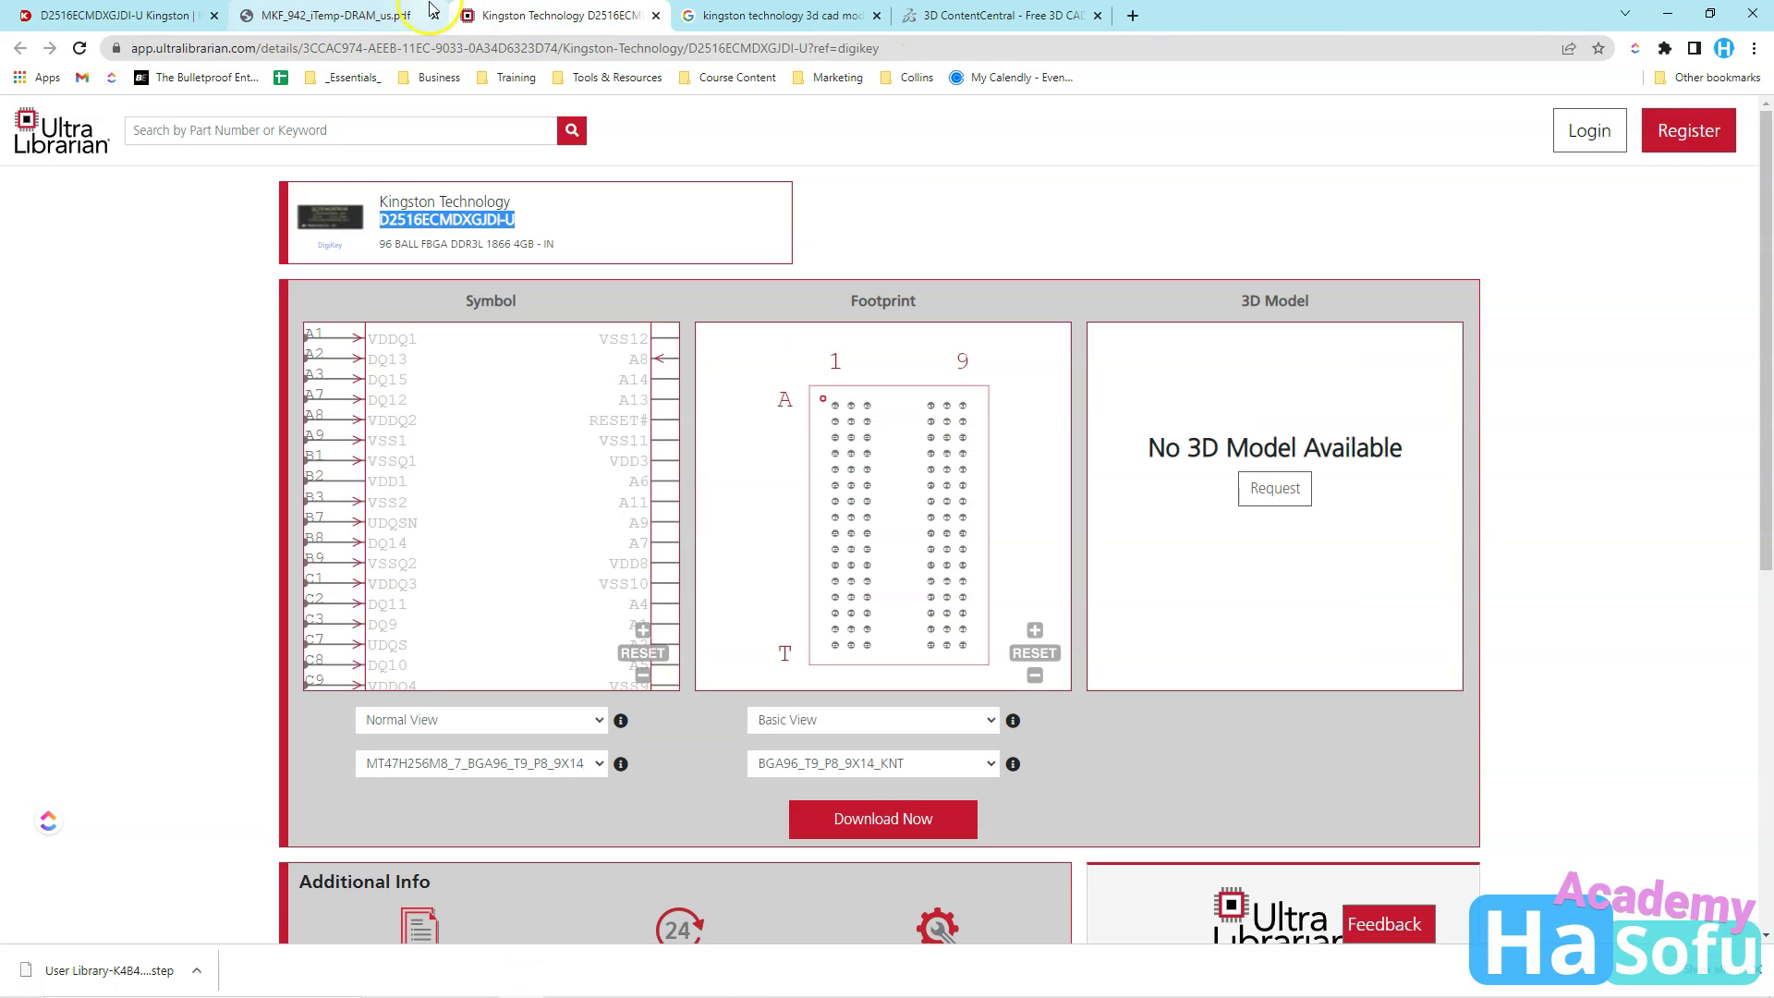
left_click(435, 219)
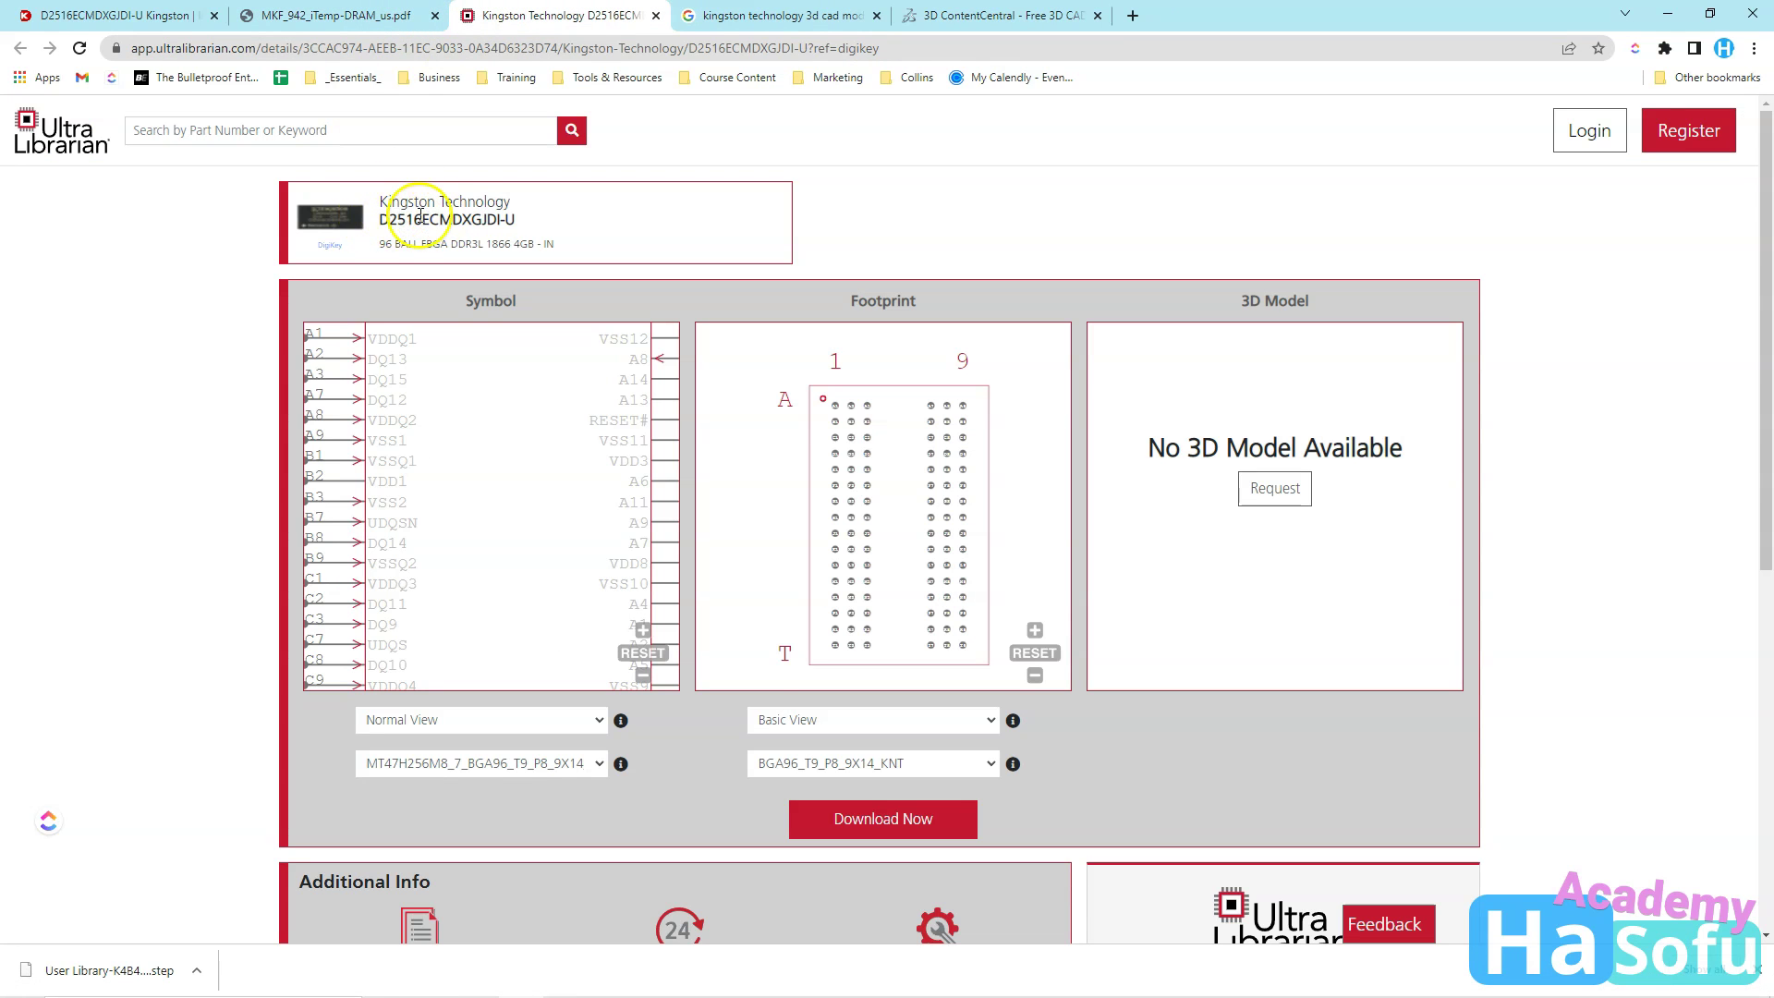
left_click(388, 20)
left_click(185, 15)
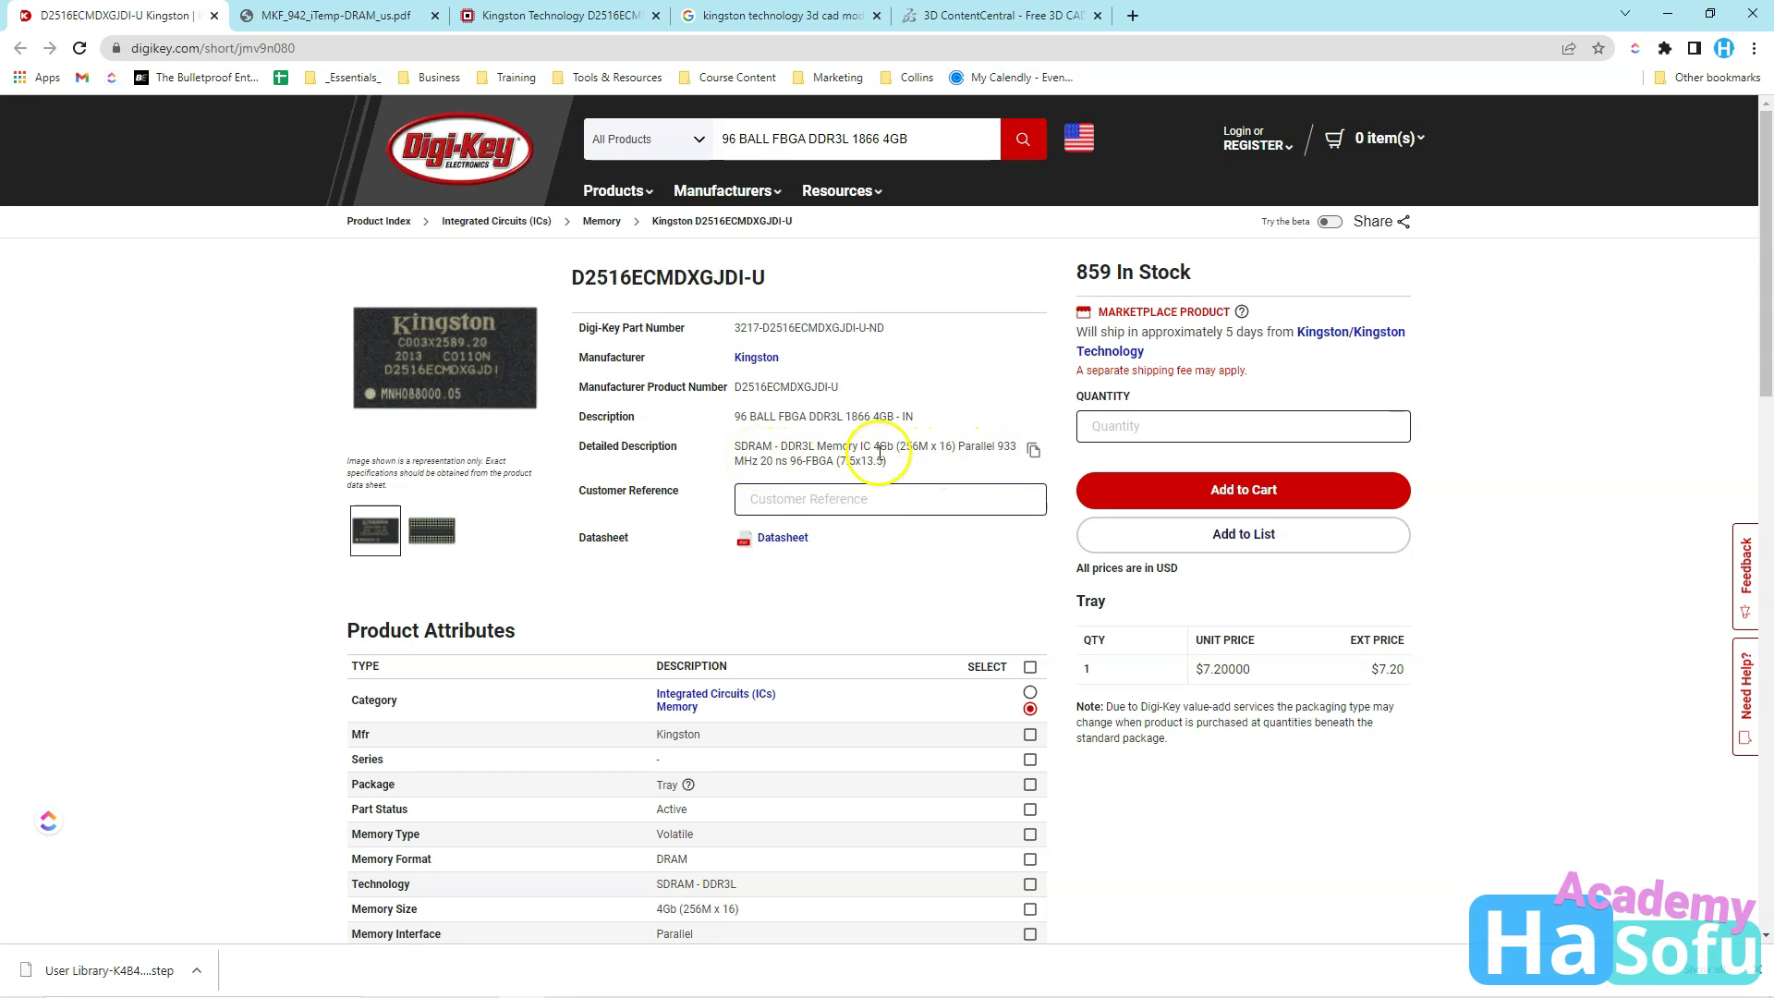
Open the part's Ultra Librarian CAD model page from Digi-Key's Documents & Media section, and view the 3D ContentCentral ddr model page.
scroll(776, 628, "down", 5)
scroll(776, 626, "down", 9)
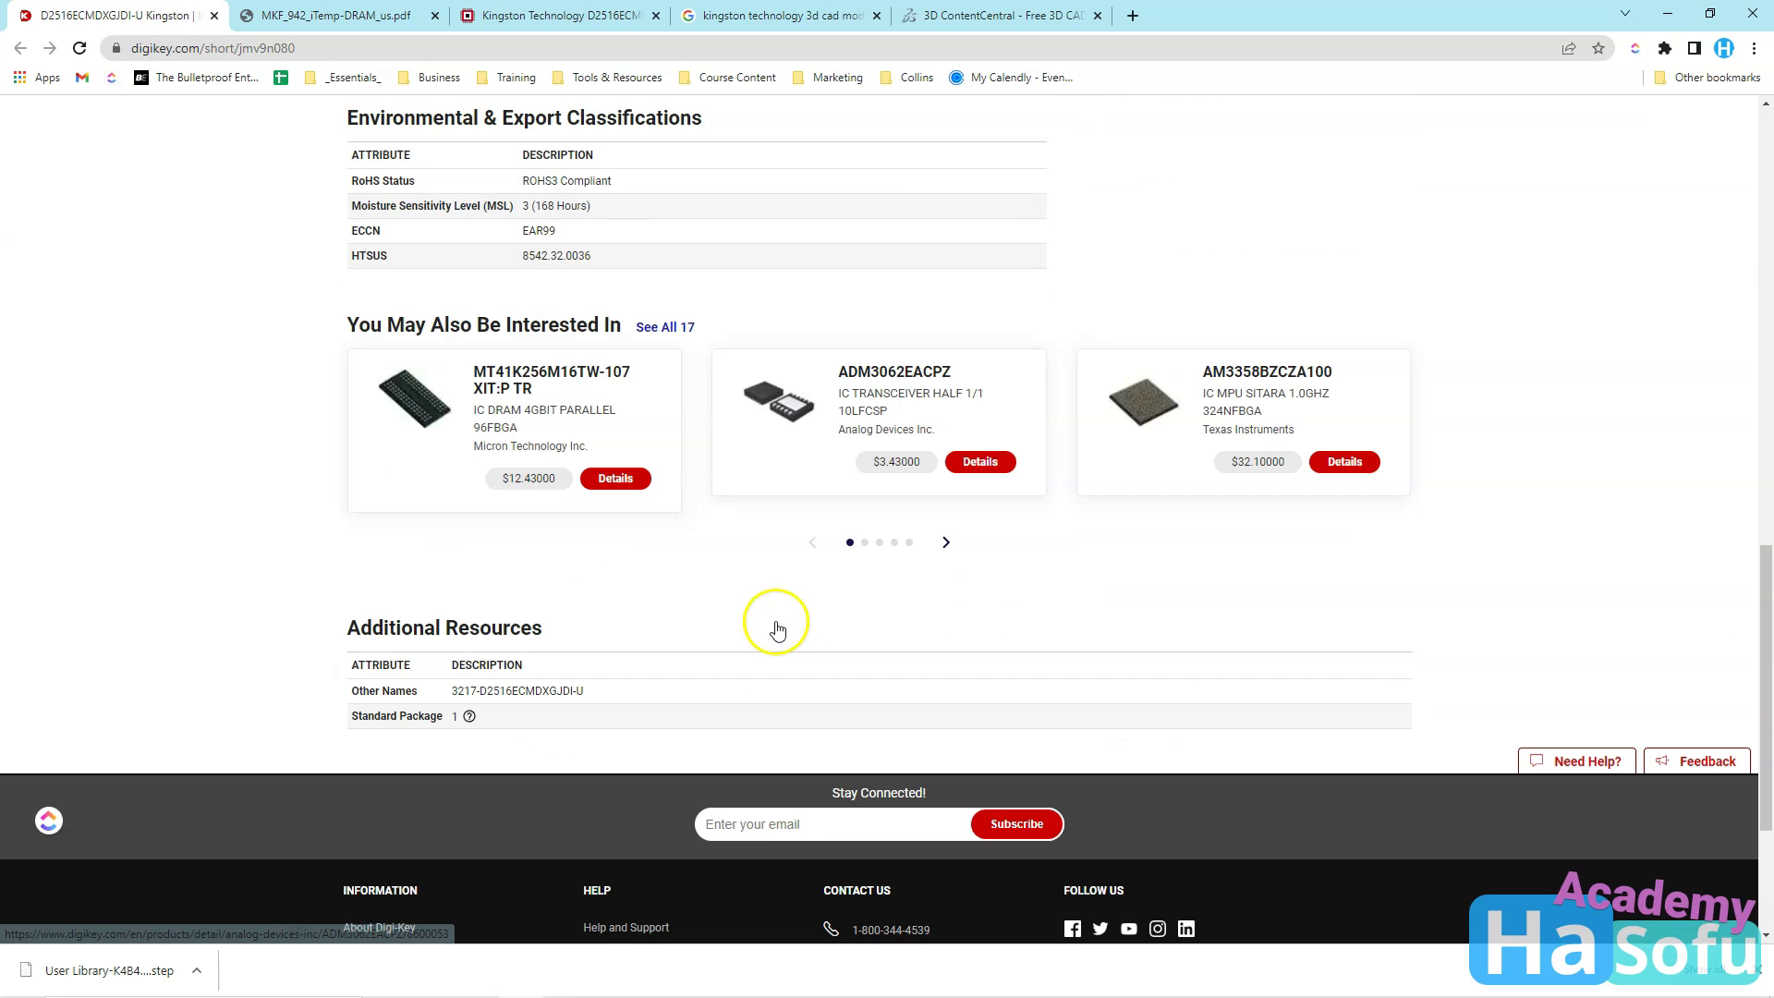
scroll(776, 568, "up", 3)
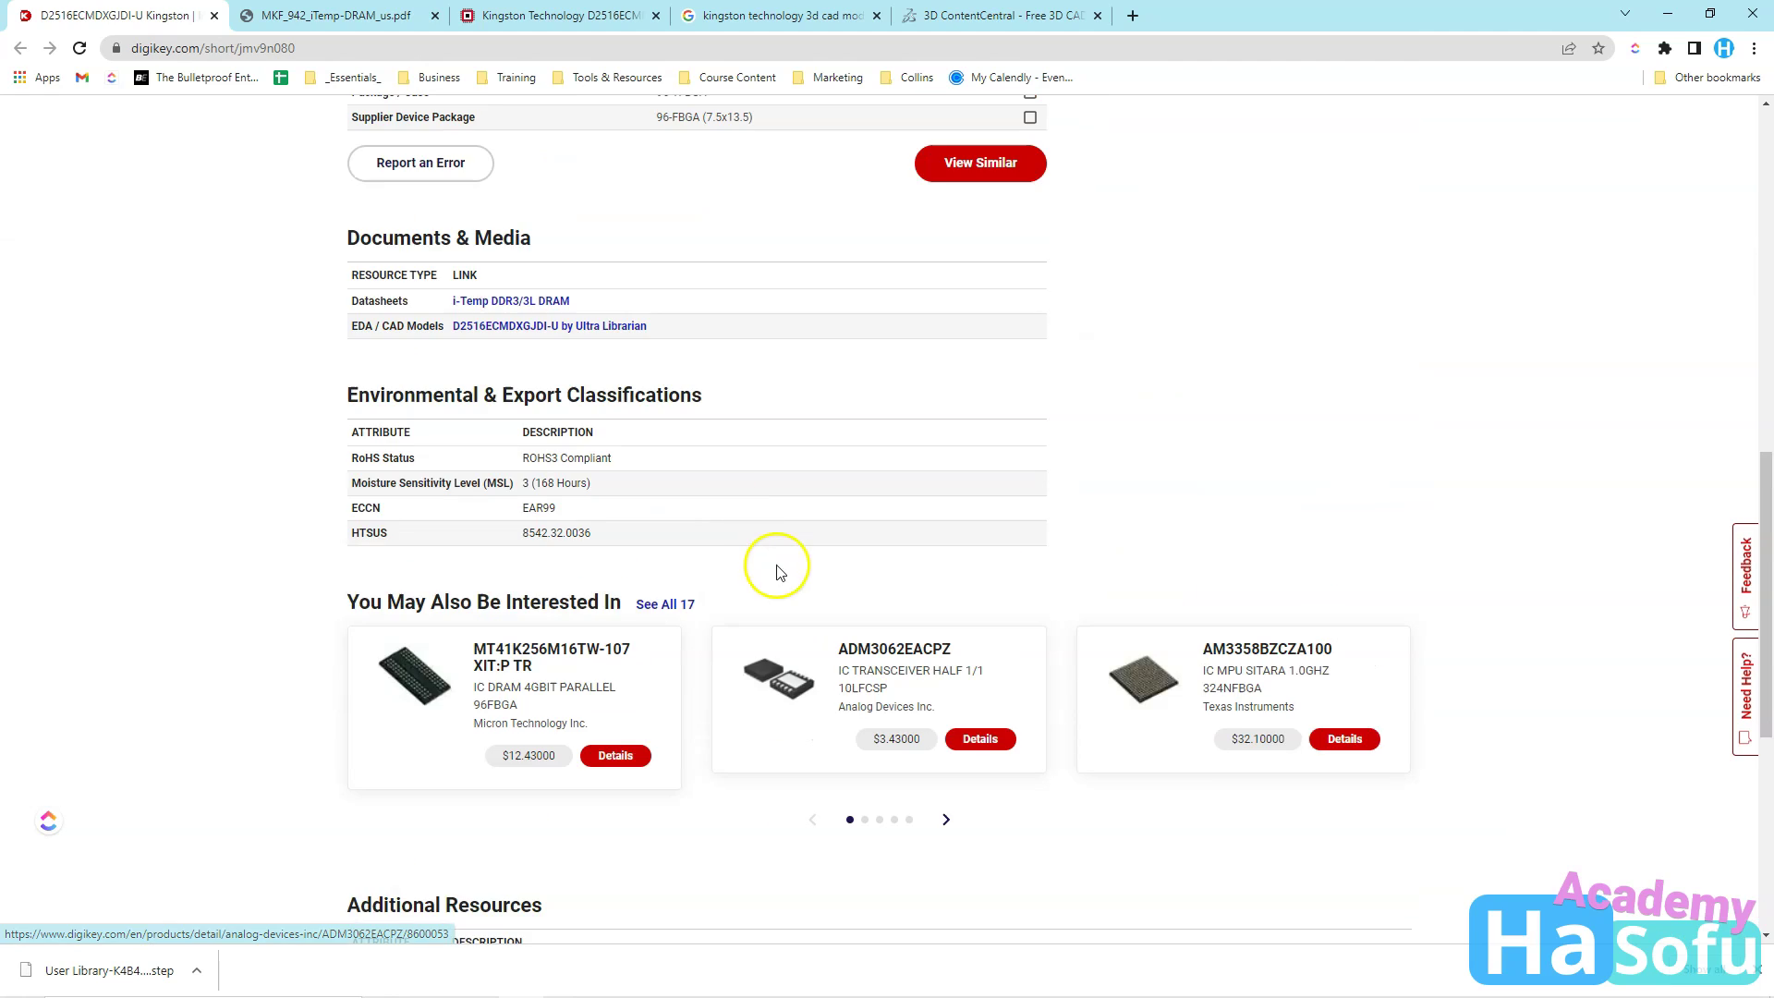
left_click(545, 329)
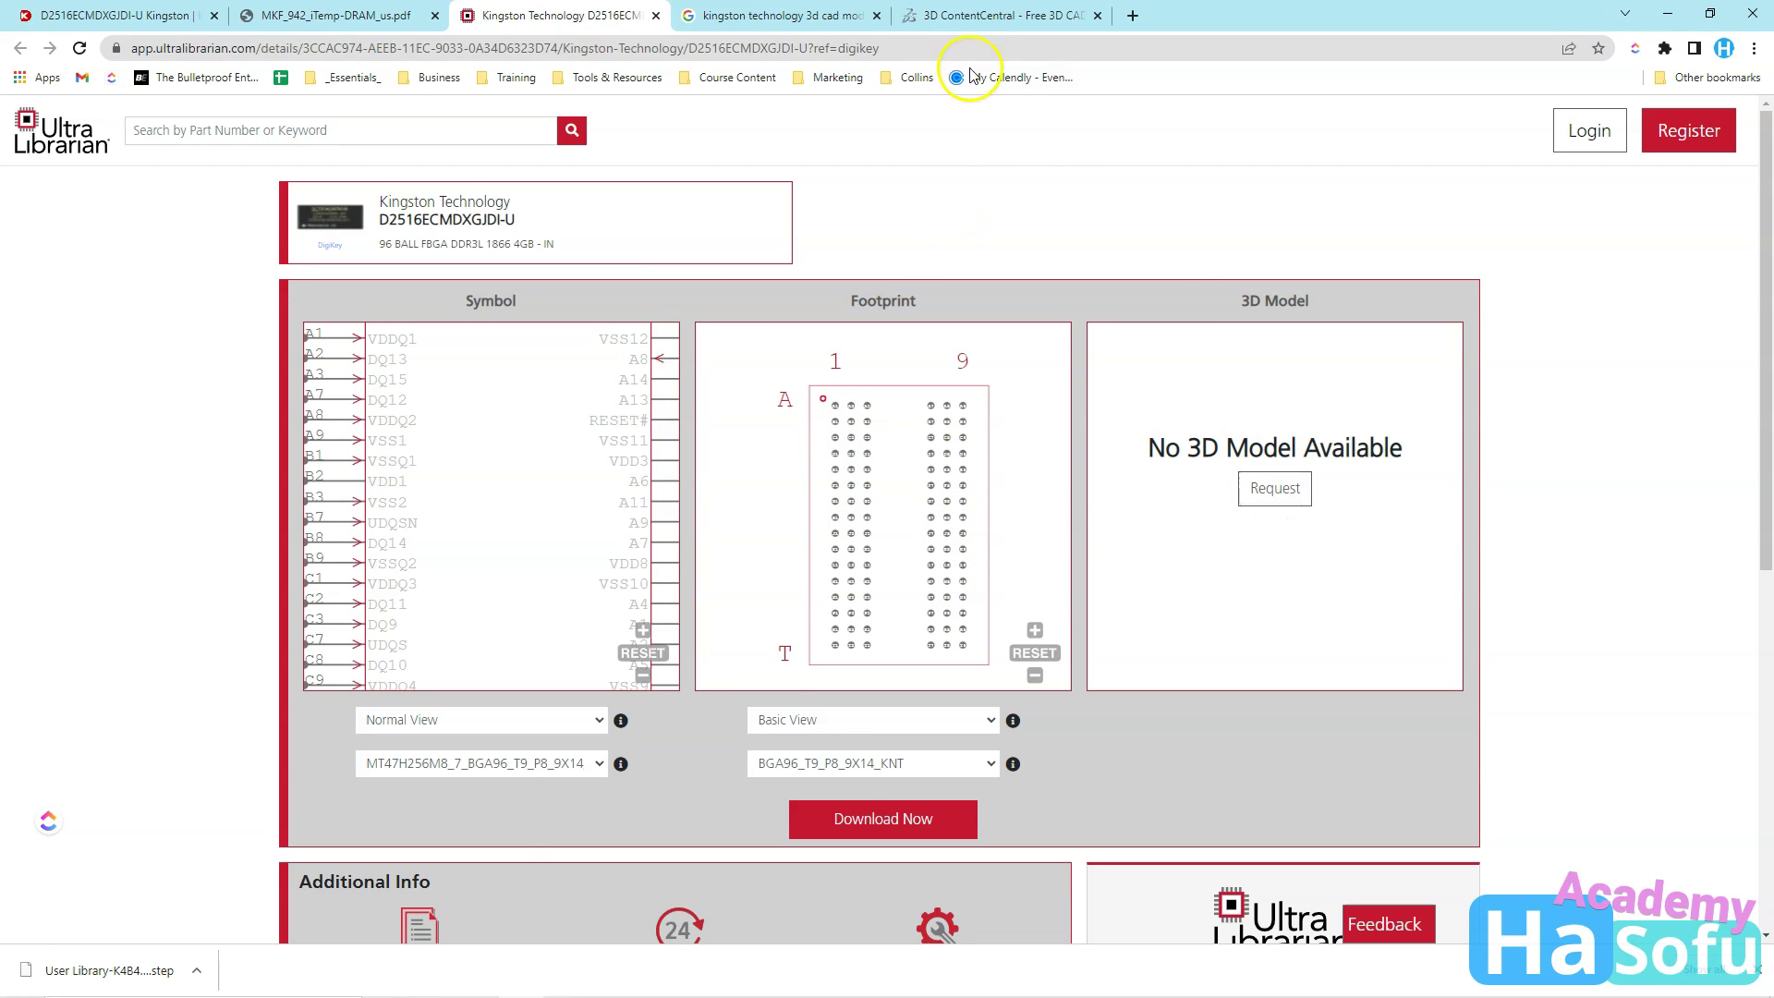
left_click(981, 15)
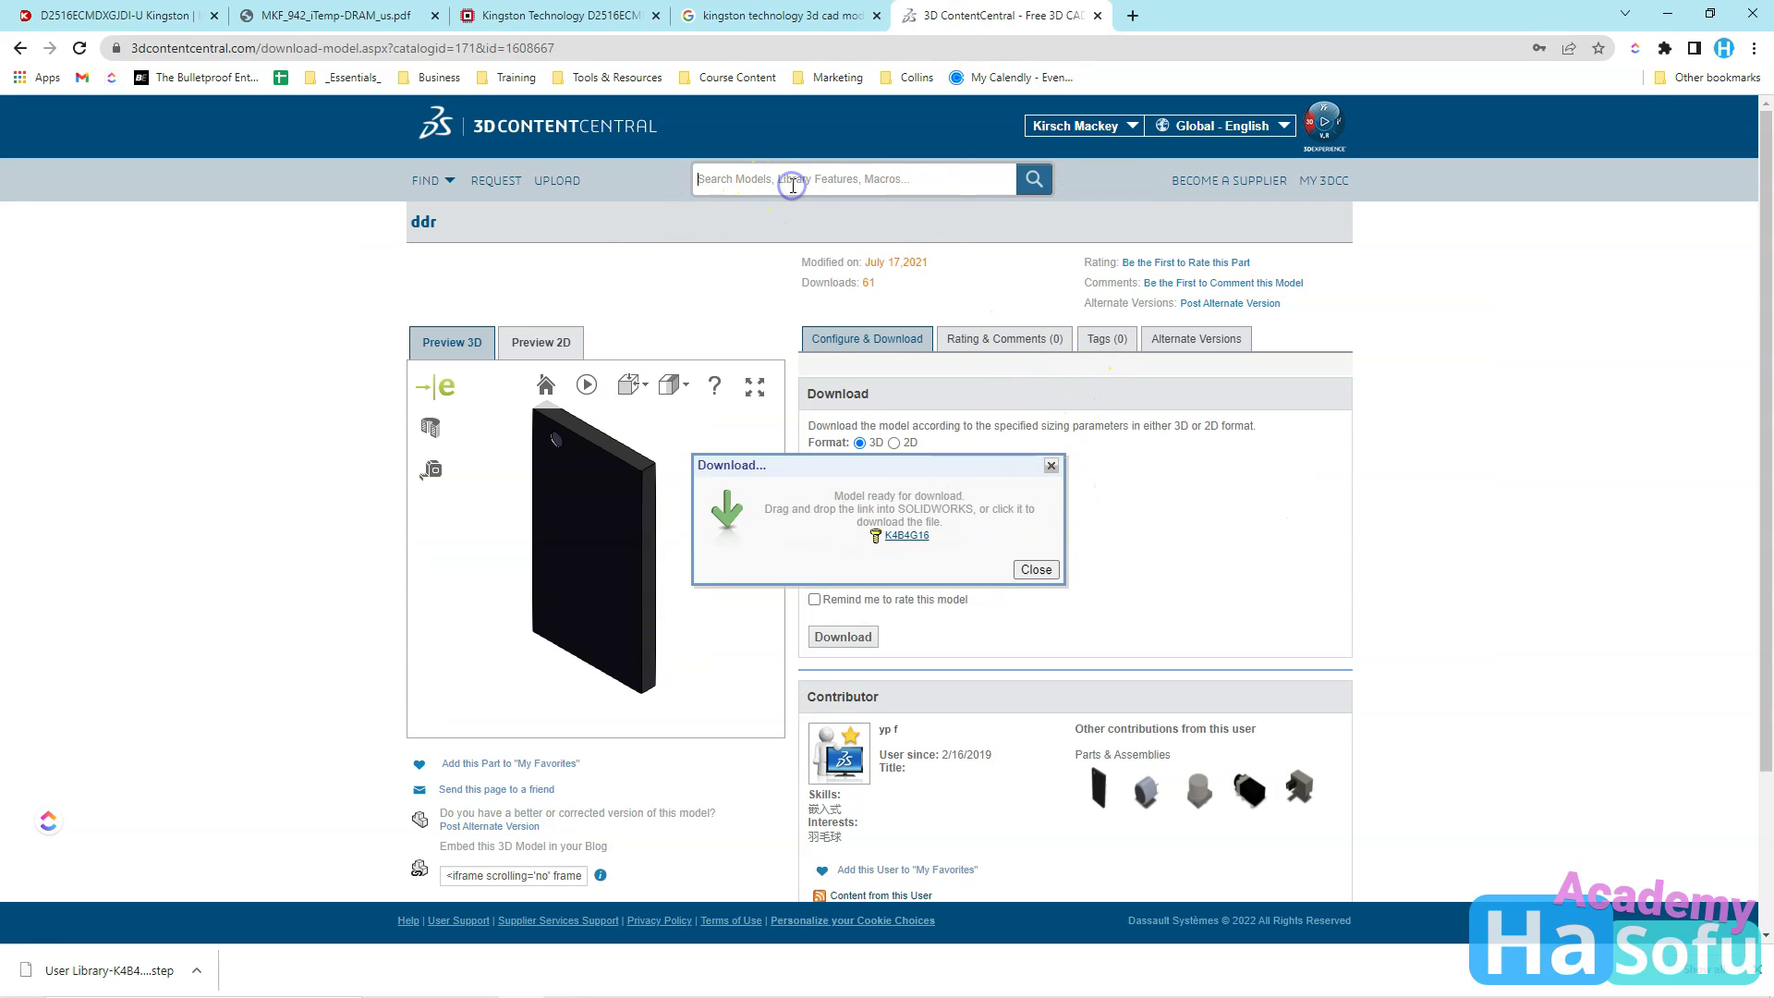
type("ddr23")
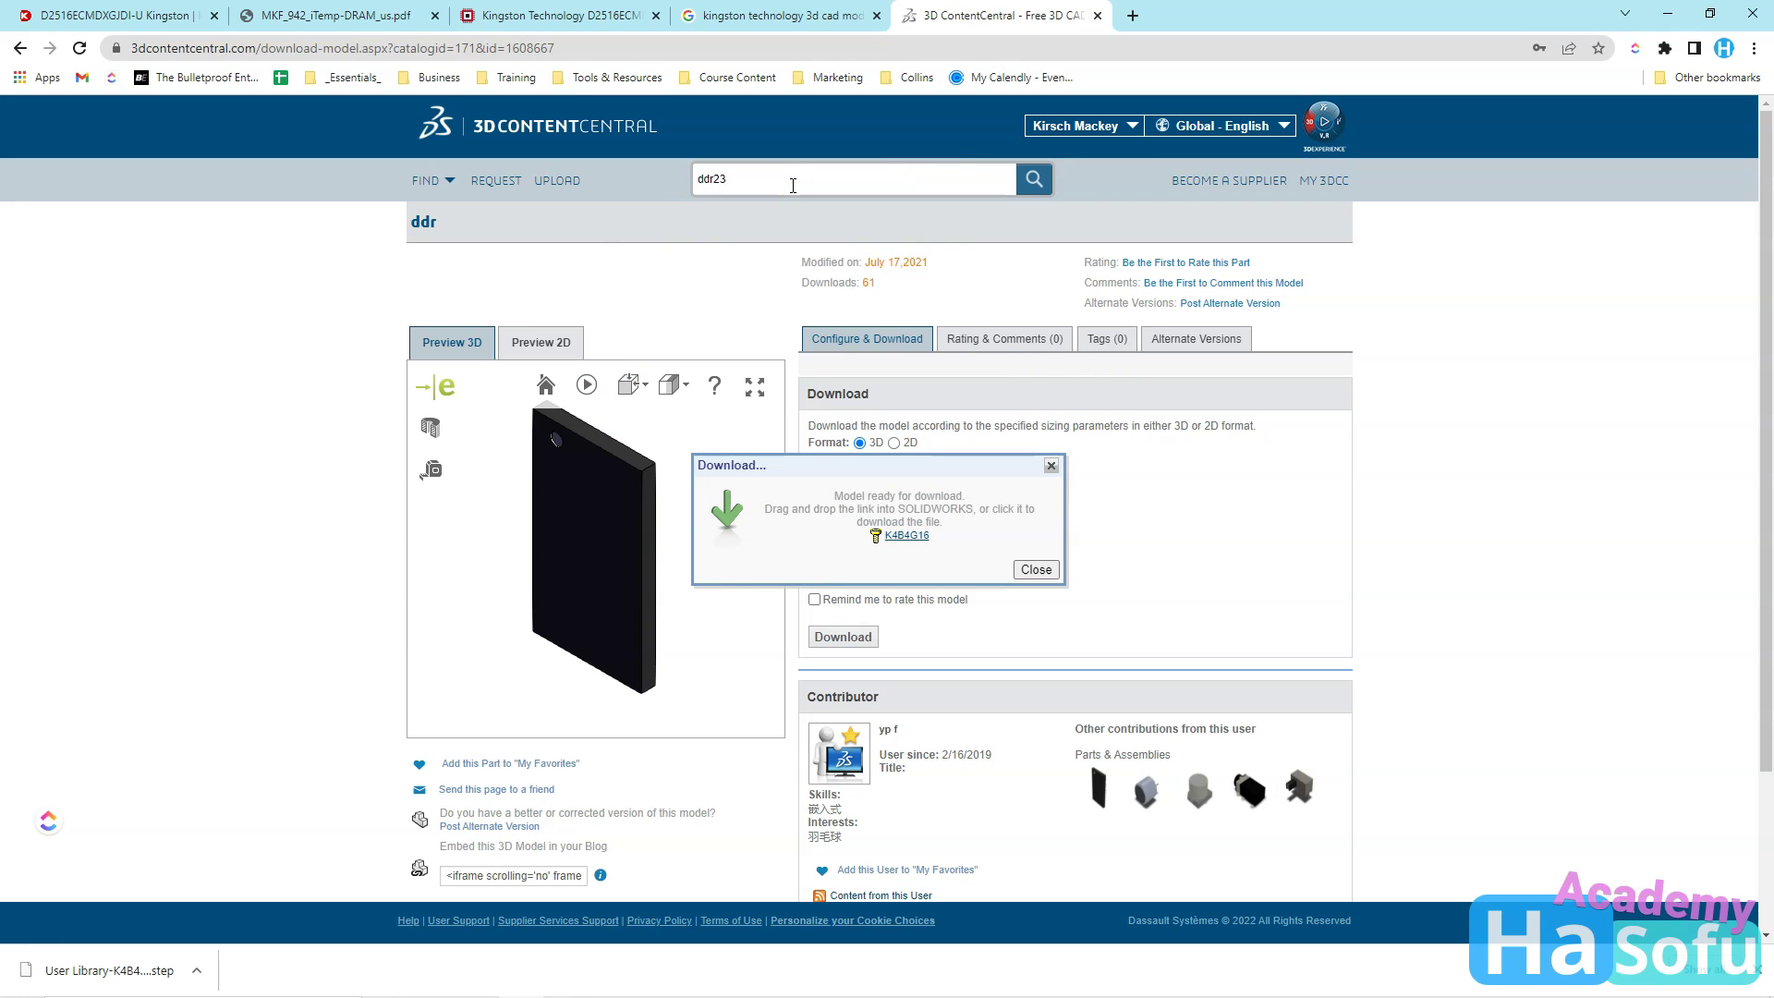
key("BackSpace")
key("BackSpace")
key("BackSpace")
Dismiss the model download dialog and slightly rotate the ddr part in the 3D preview.
left_click(1028, 572)
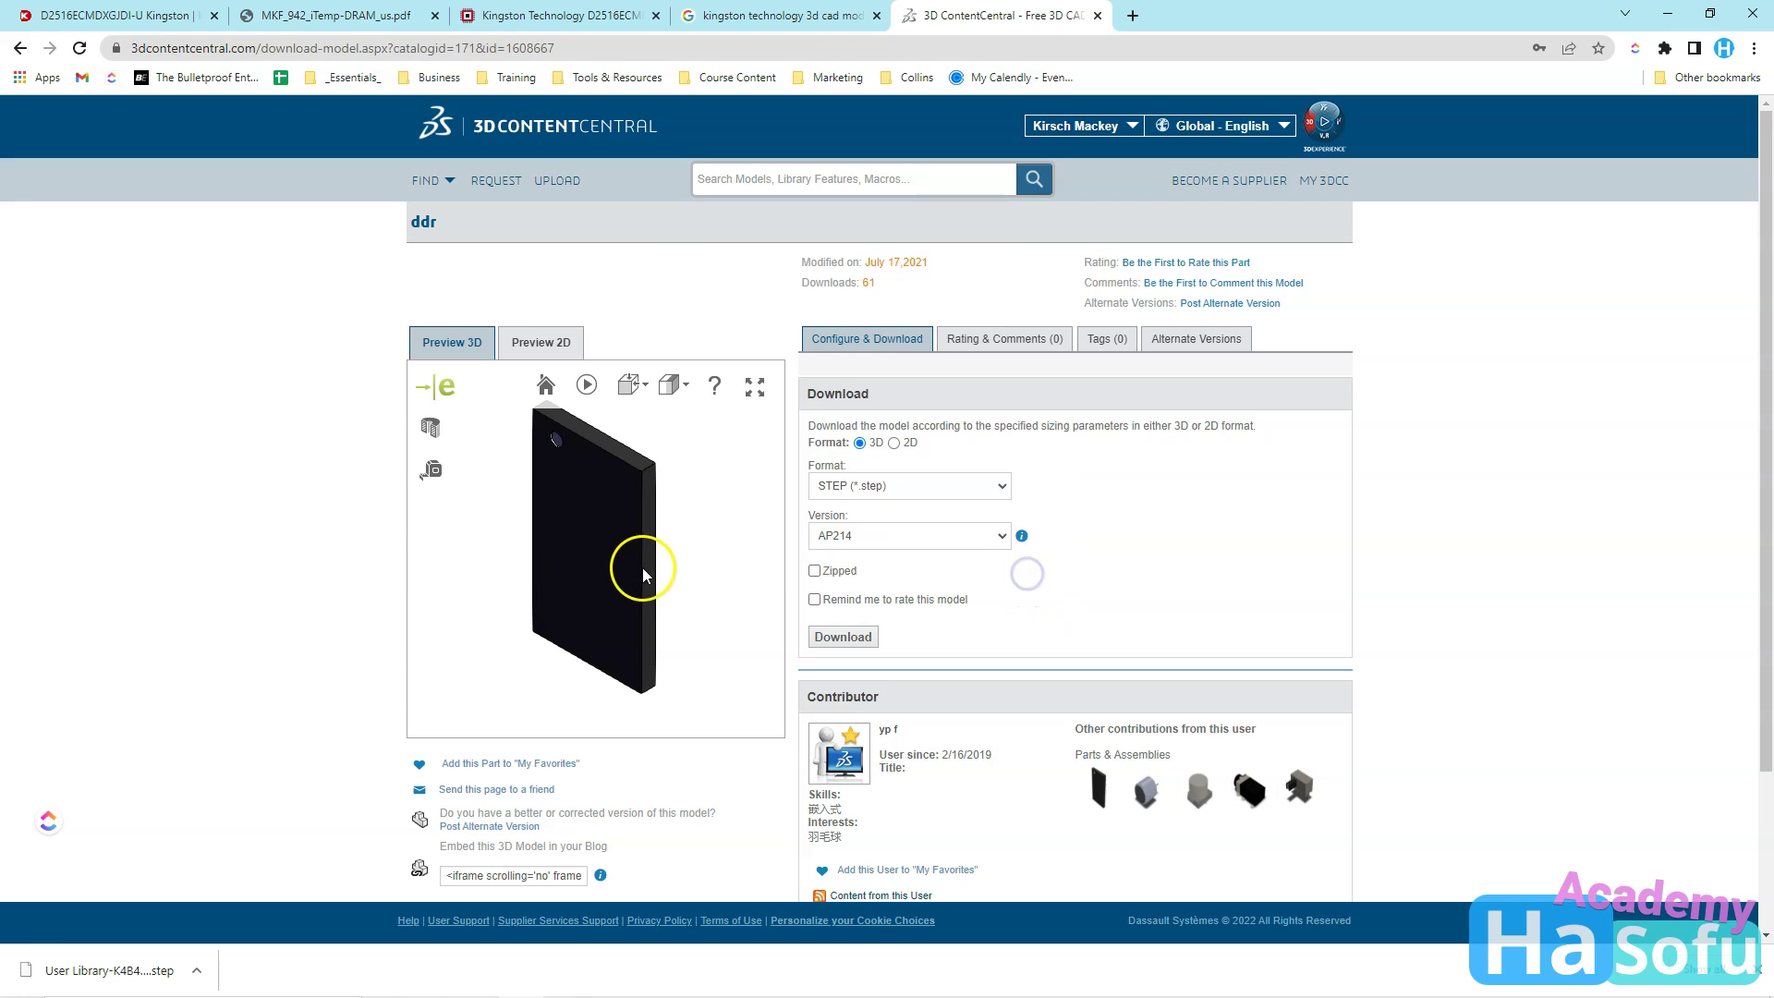
mouse_move(646, 566)
left_mouse_down()
mouse_move(455, 525)
mouse_move(648, 564)
left_mouse_up()
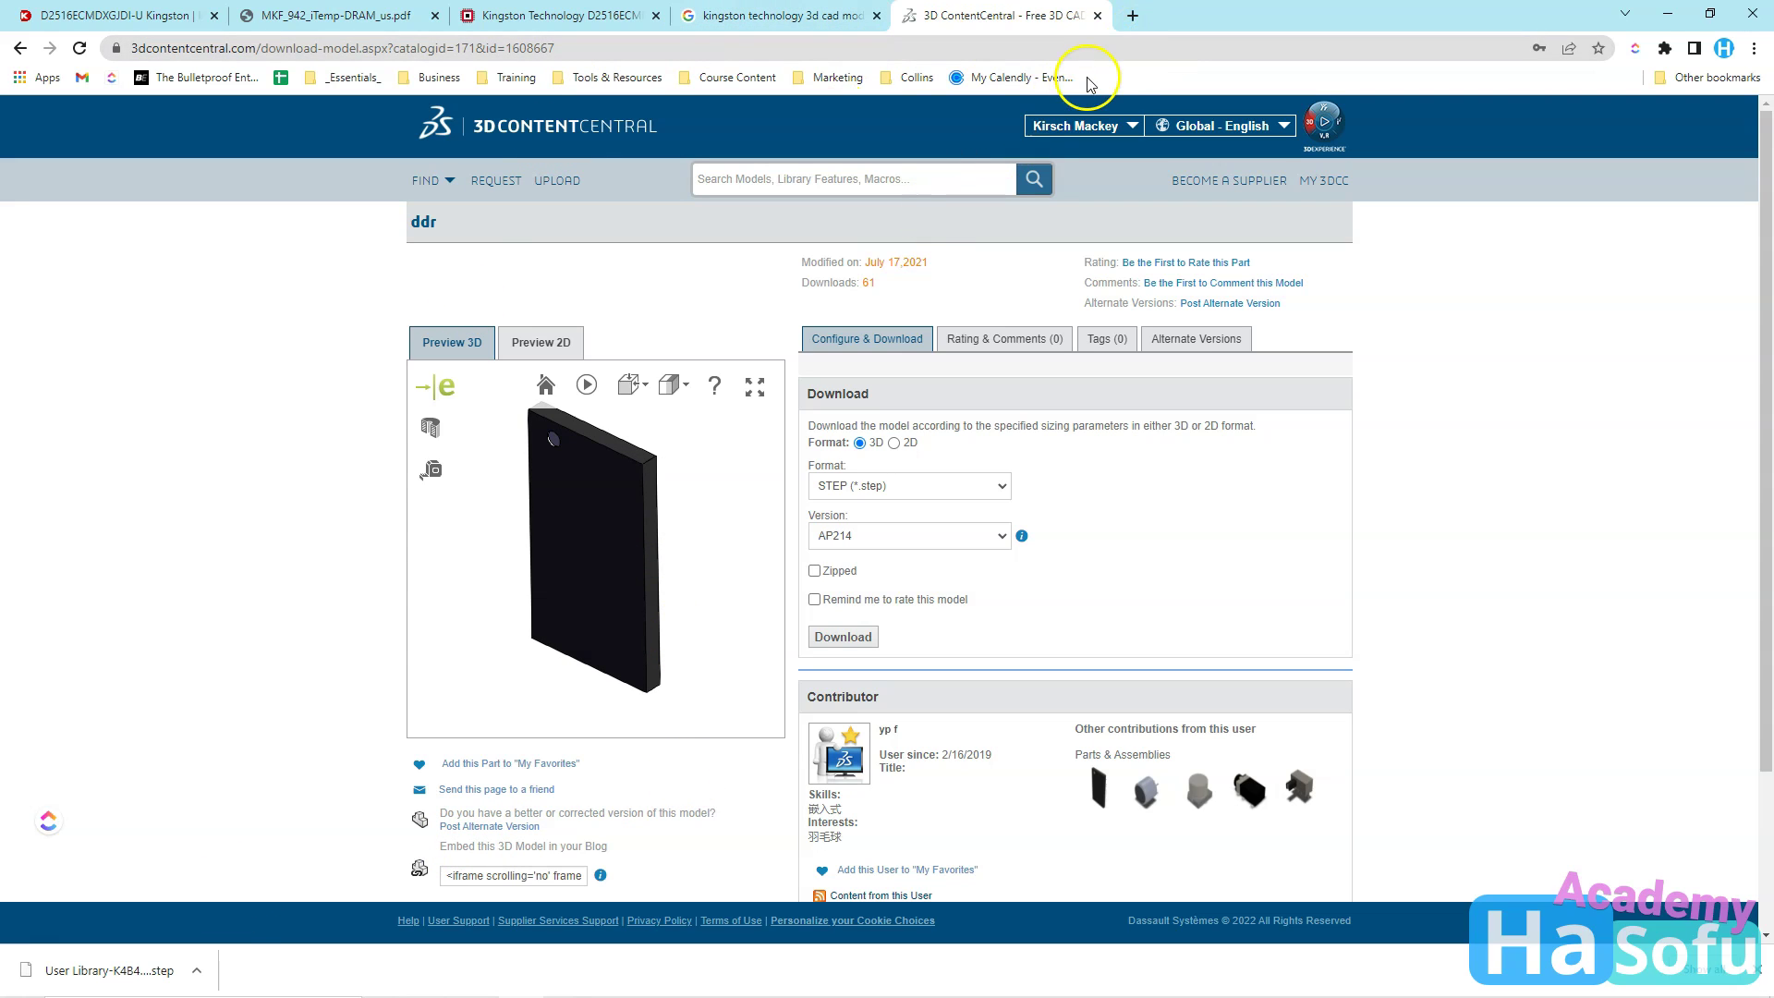
Open pcblibraries.com in a new tab, look over its footprint software offers, and return to the 3D ContentCentral ddr page.
left_click(1133, 16)
type("pcblibraries.com")
key("Return")
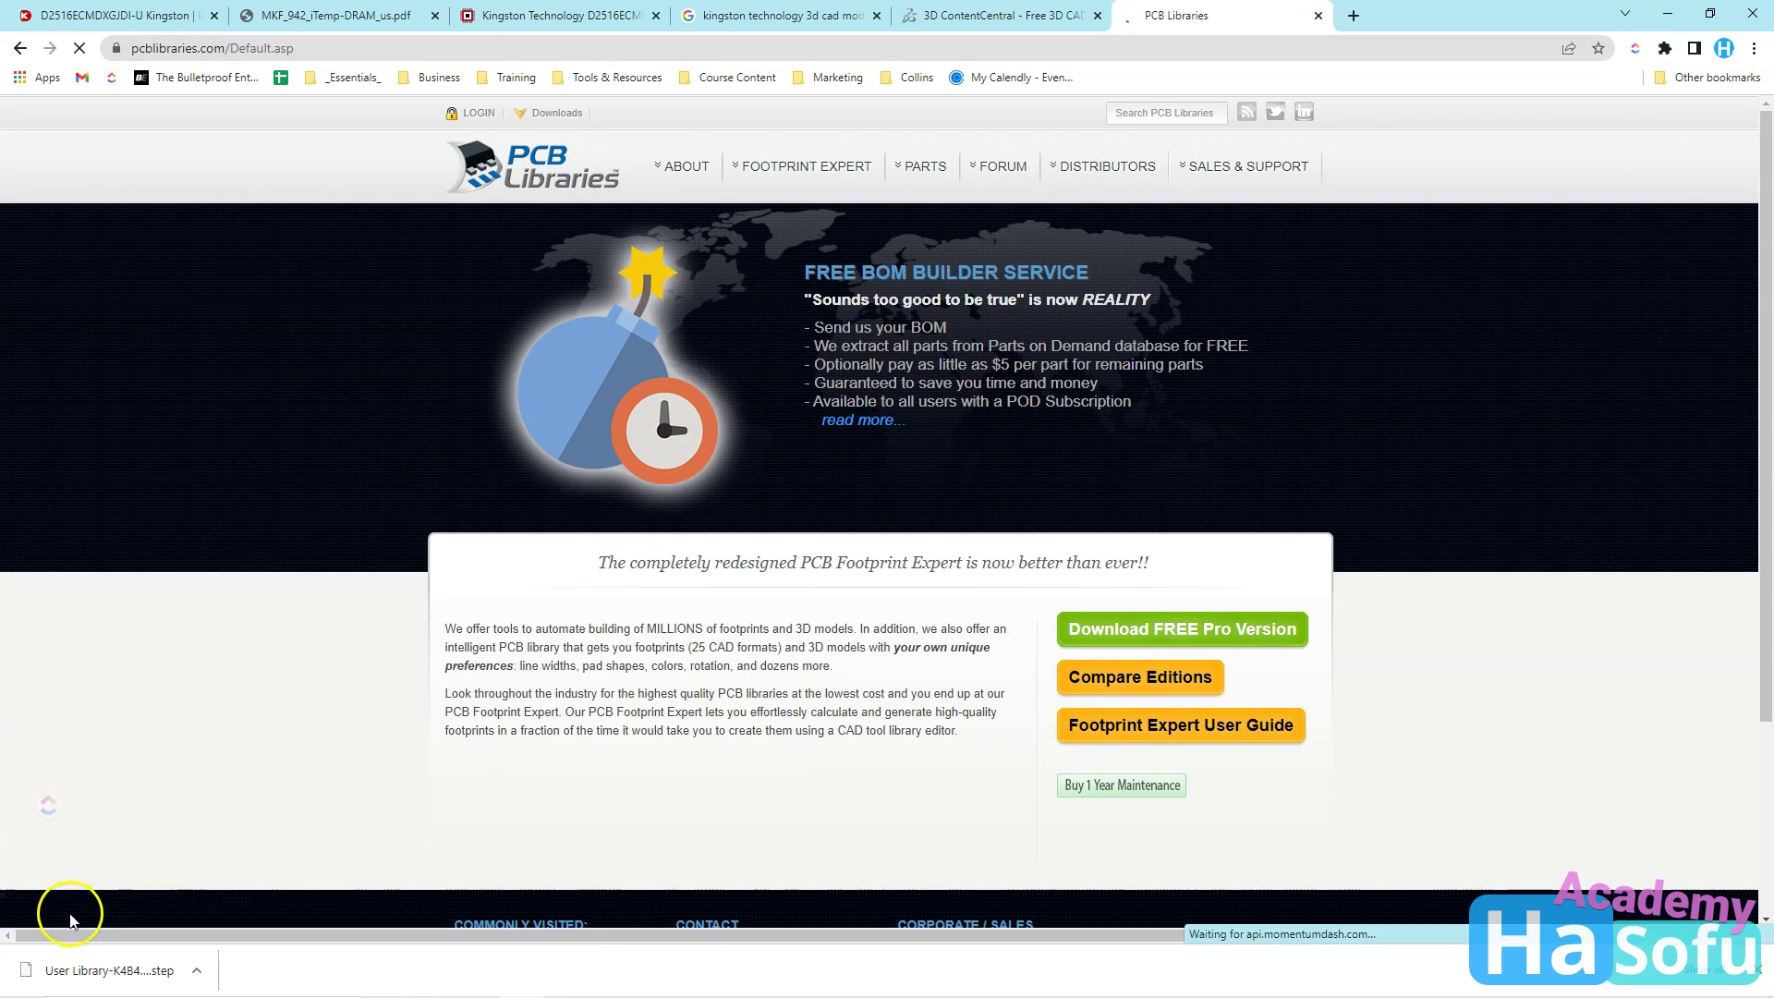
scroll(308, 745, "down", 3)
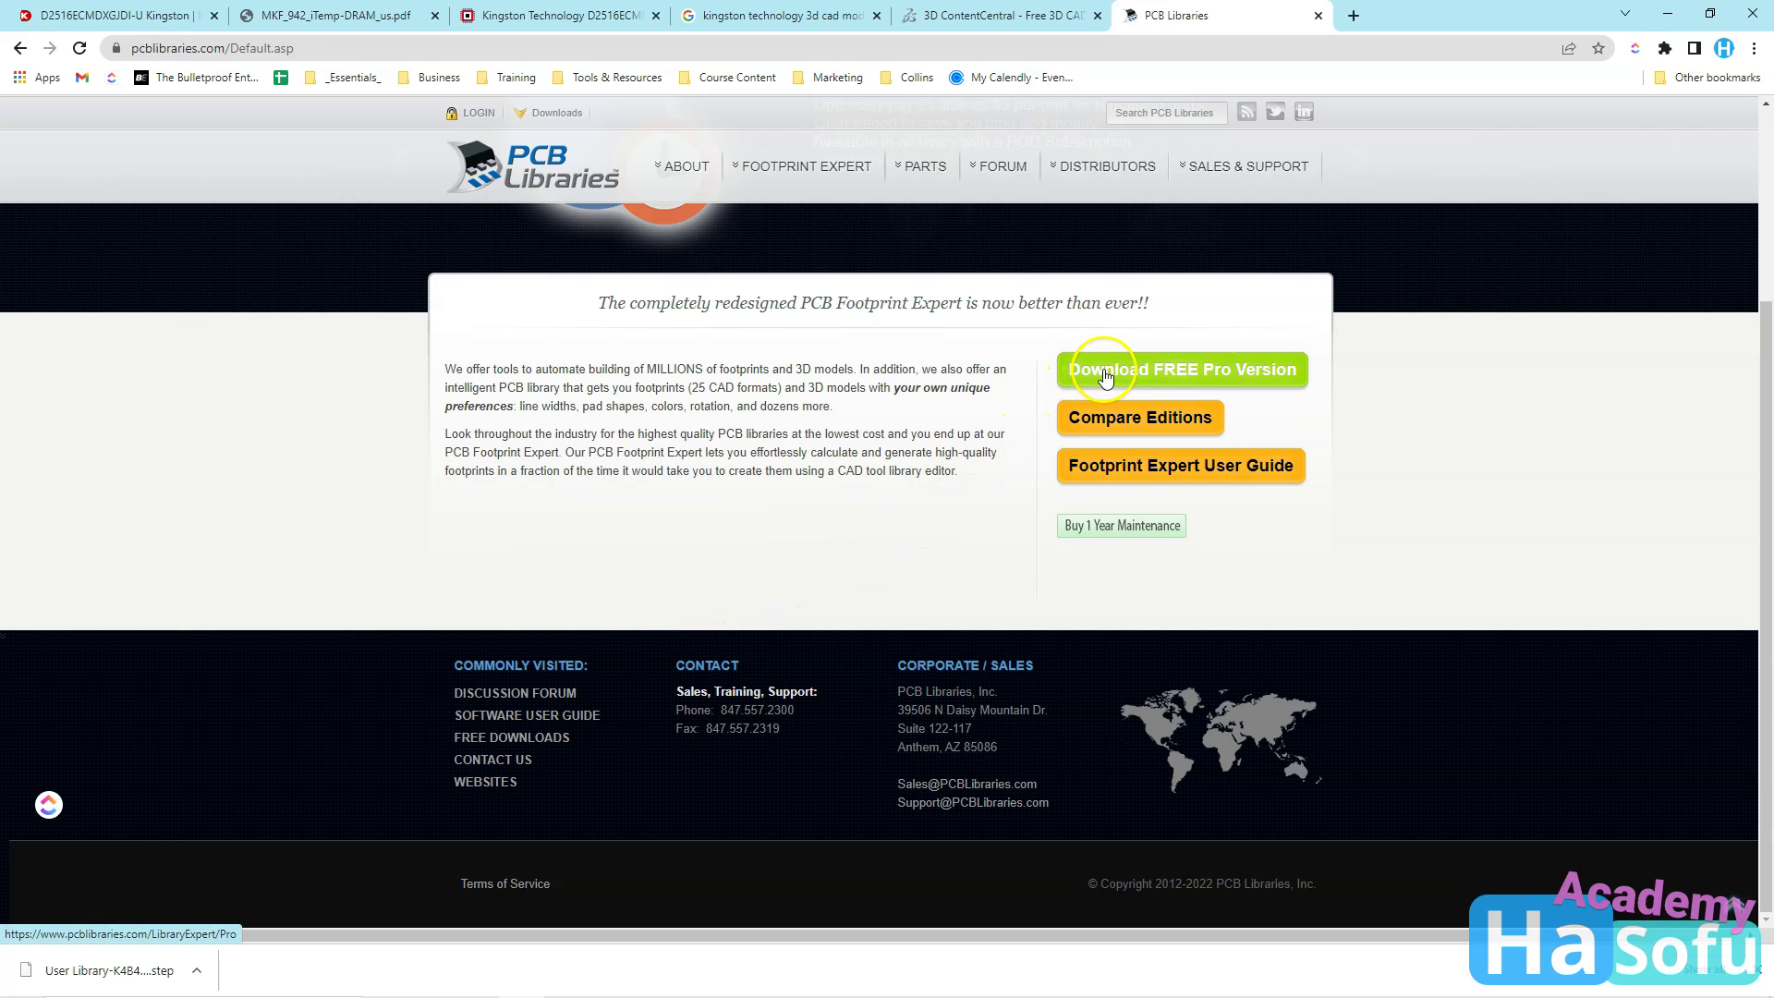
left_click(108, 952)
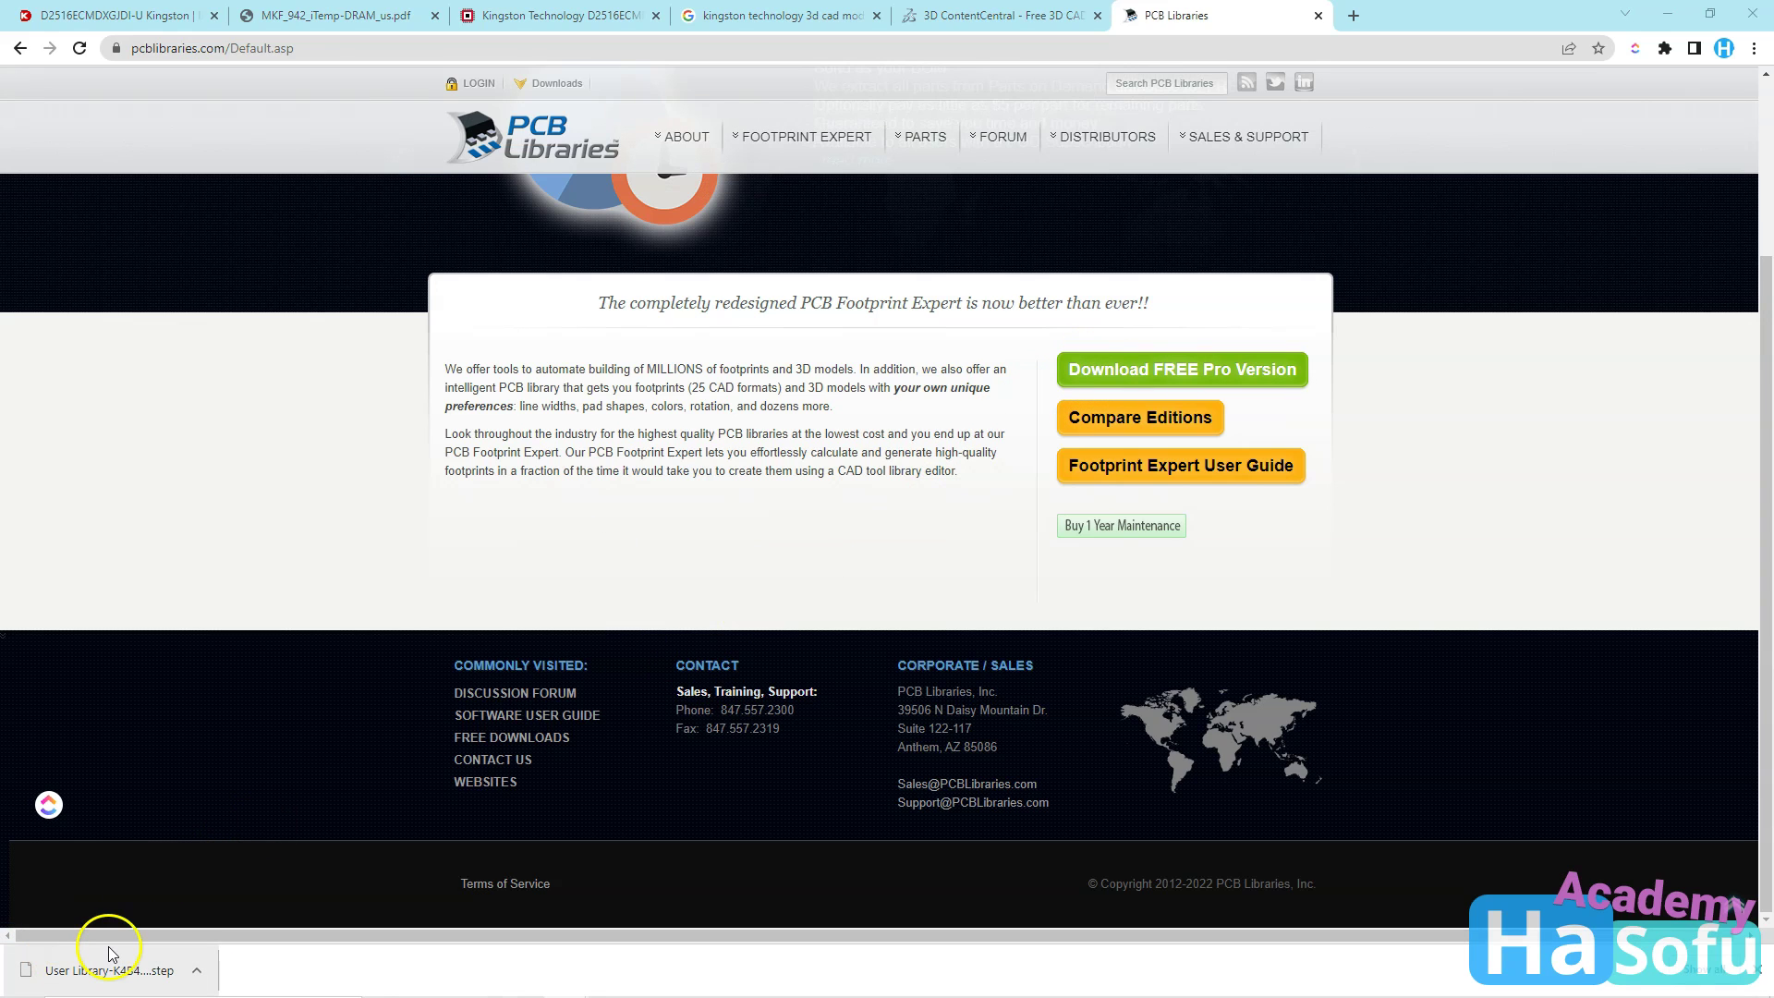
left_click(958, 15)
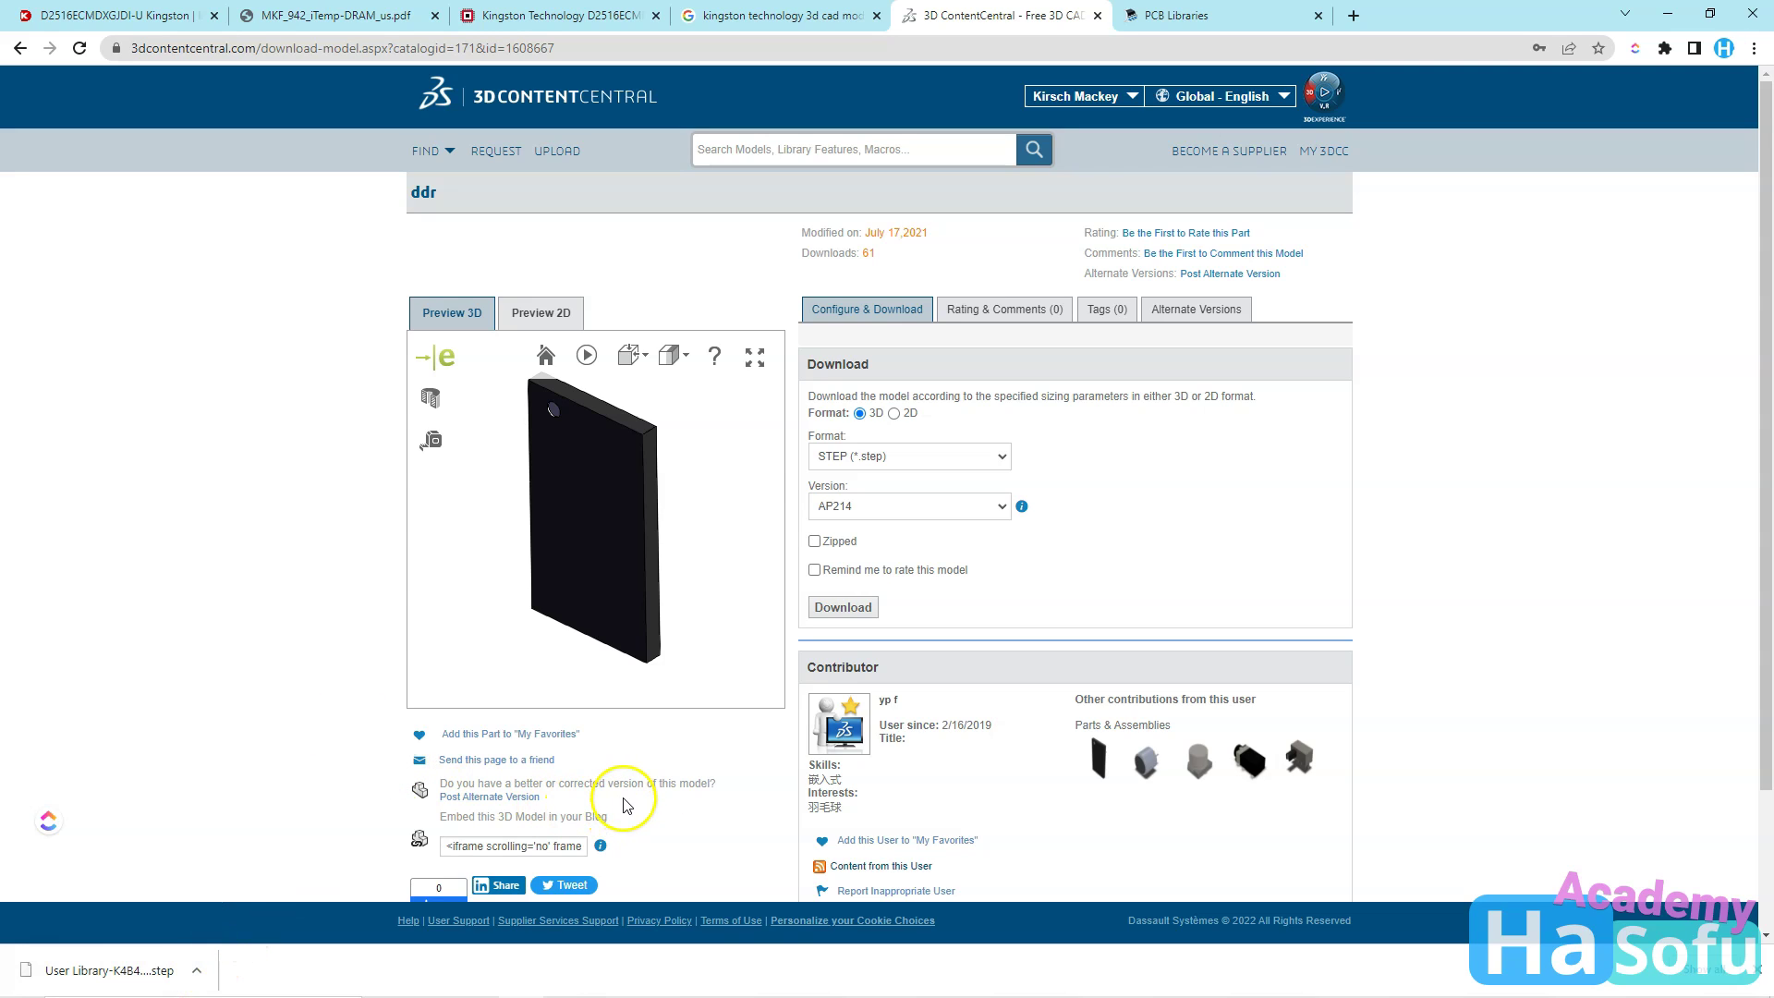
Return to the part's Ultra Librarian page and bring up its CAD format download options.
mouse_move(519, 961)
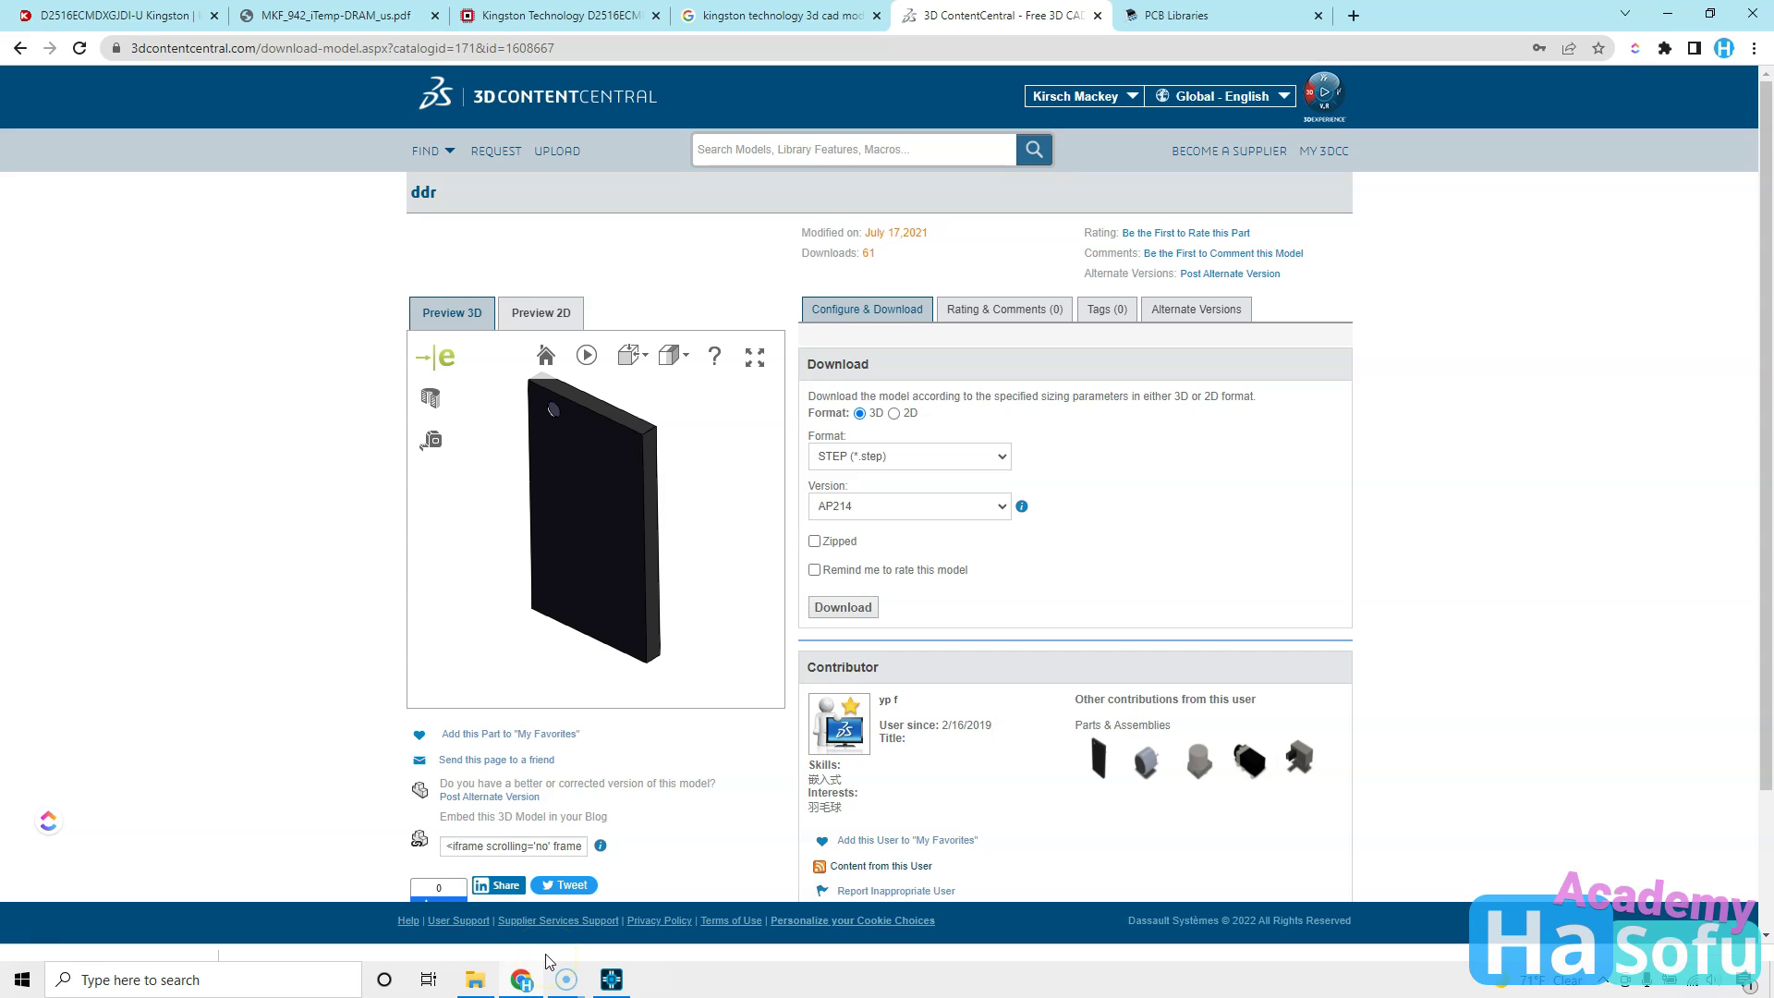
left_click(555, 15)
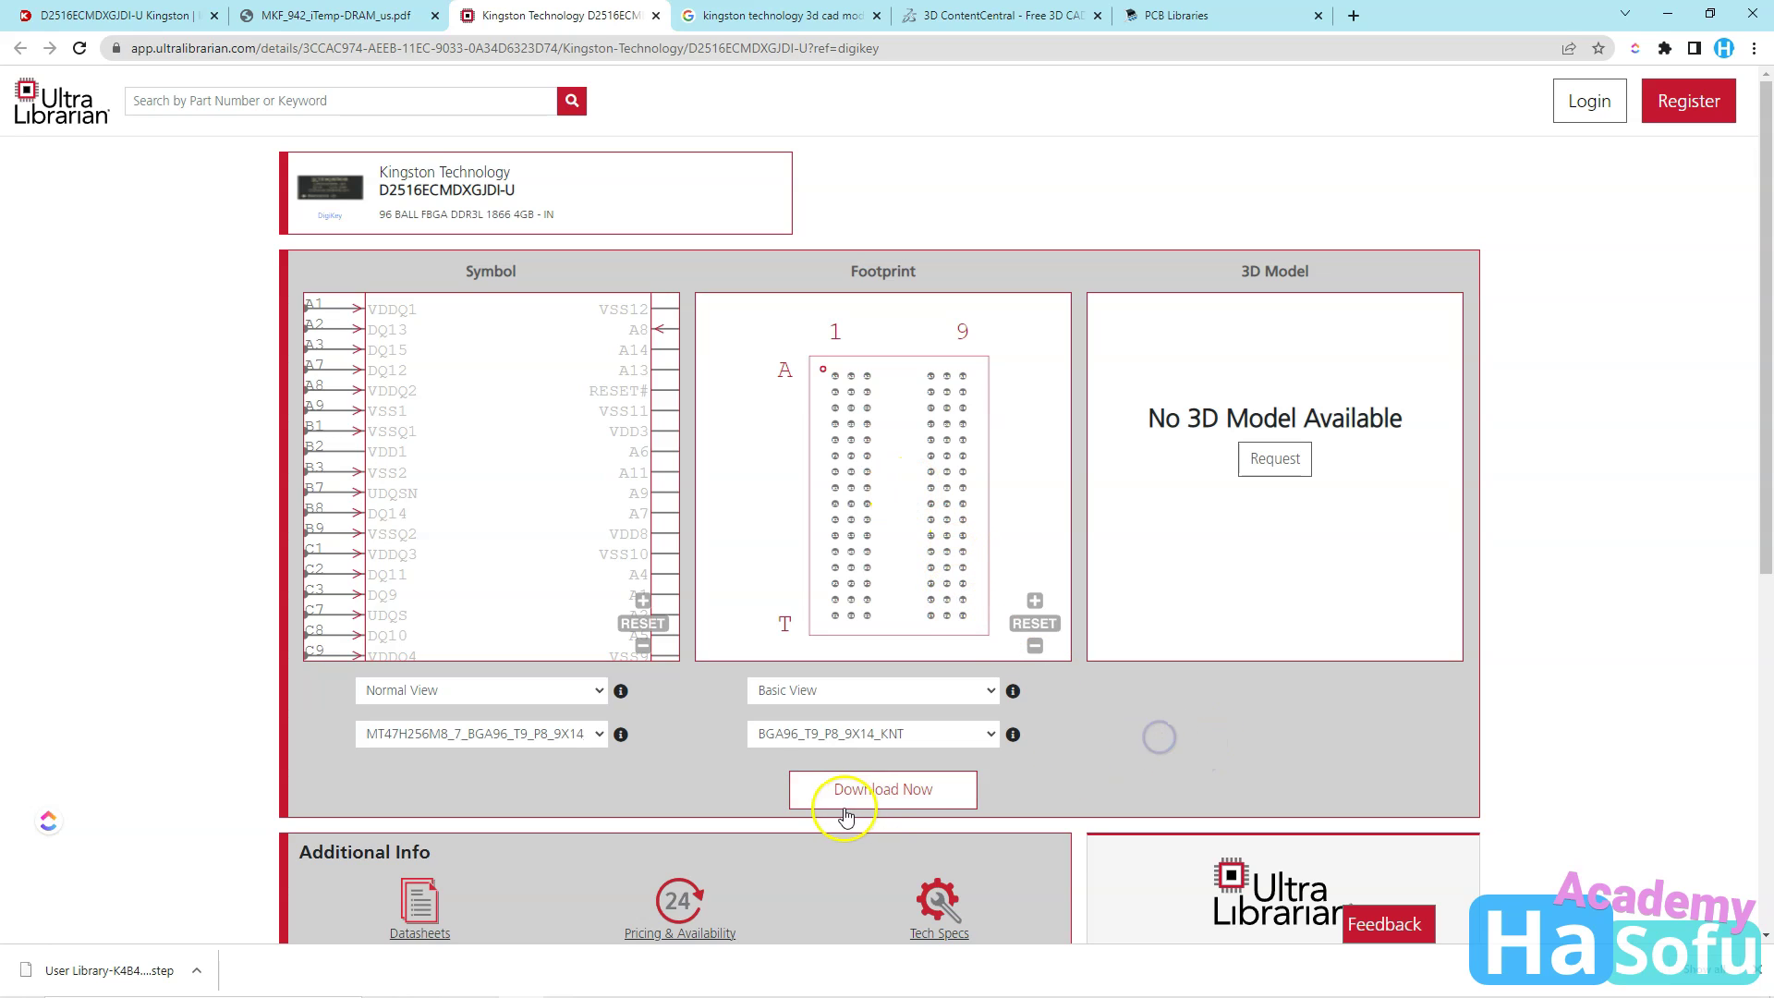
scroll(1063, 800, "down", 2)
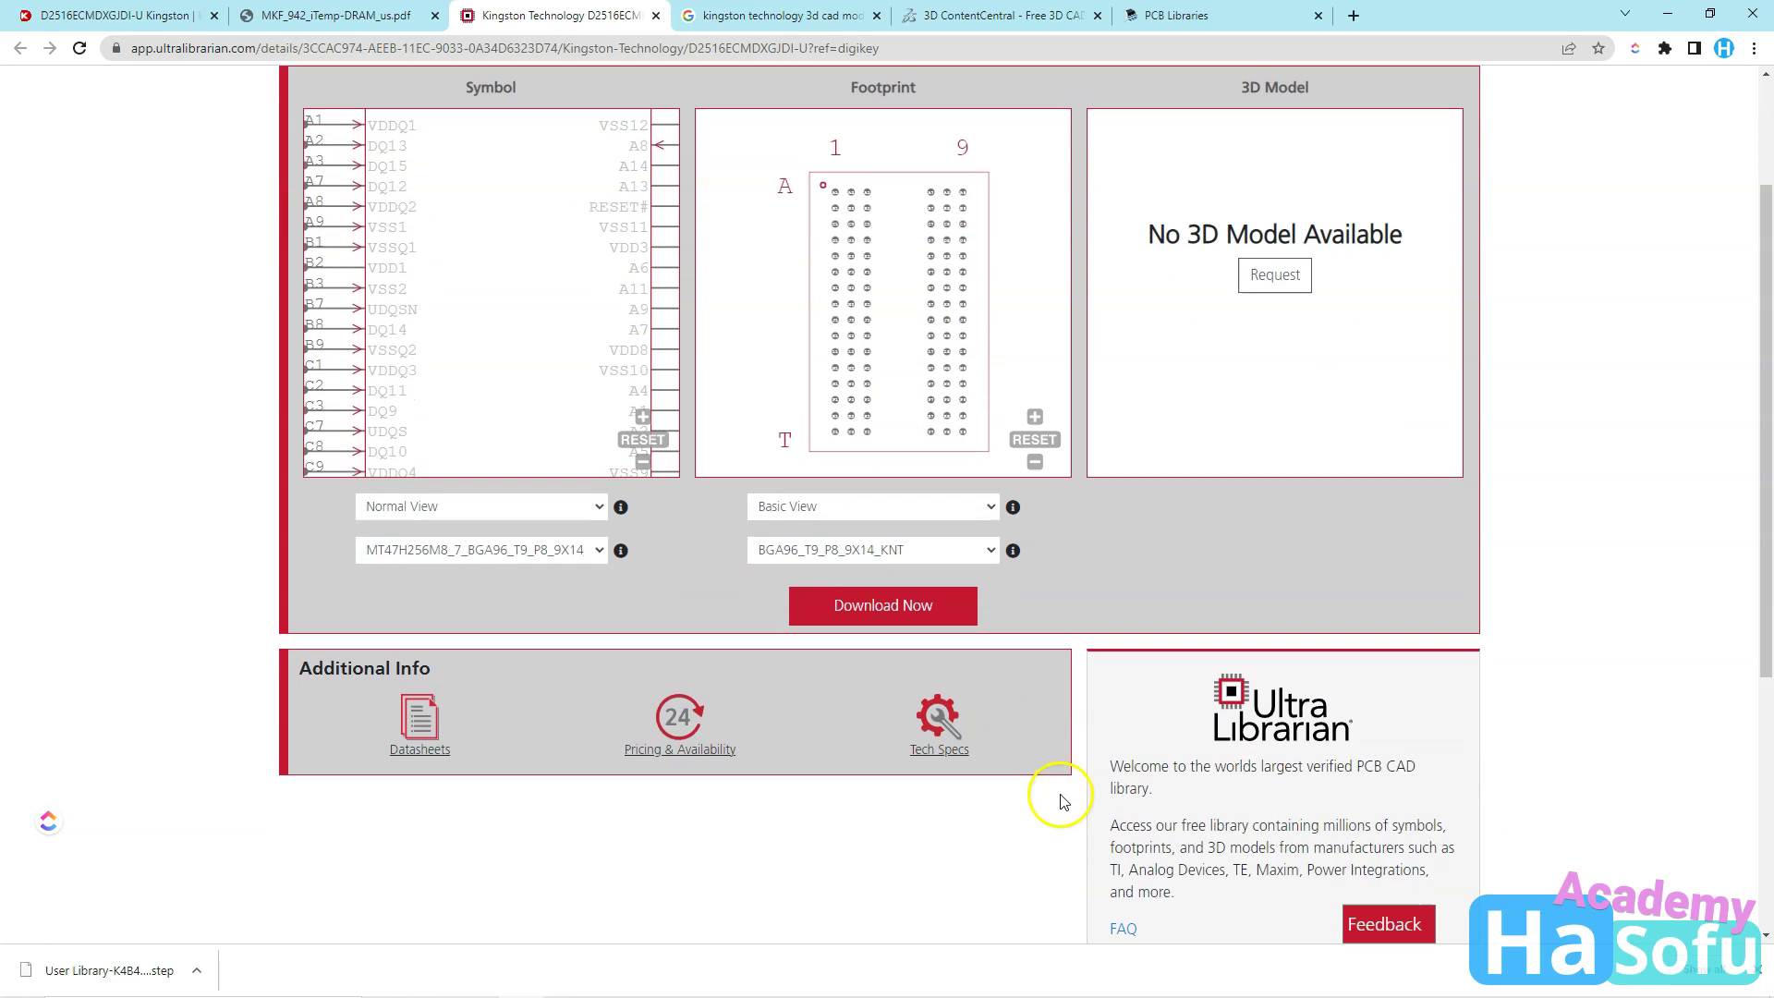
left_click(895, 604)
scroll(646, 314, "up", 1)
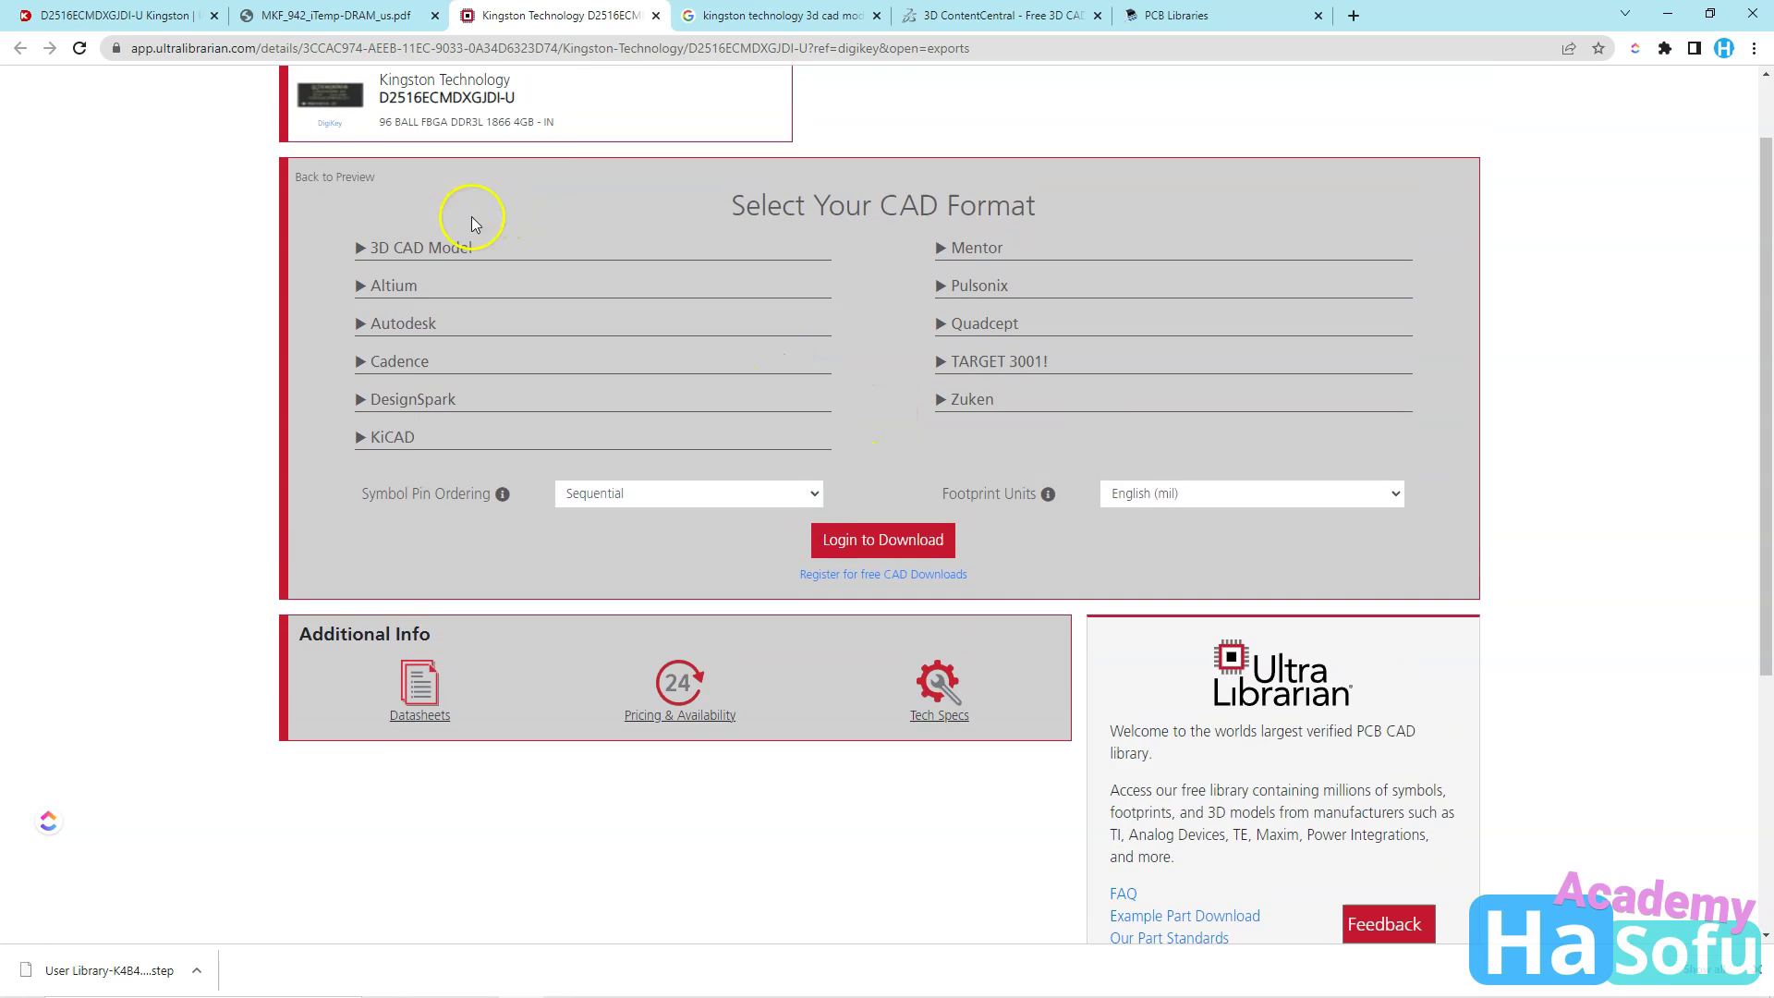
Choose the Cadence formats OrCAD/Allegro PCB Editor v17.2+ and OrCAD Capture v17.2+, log in, and download the part.
left_click(446, 237)
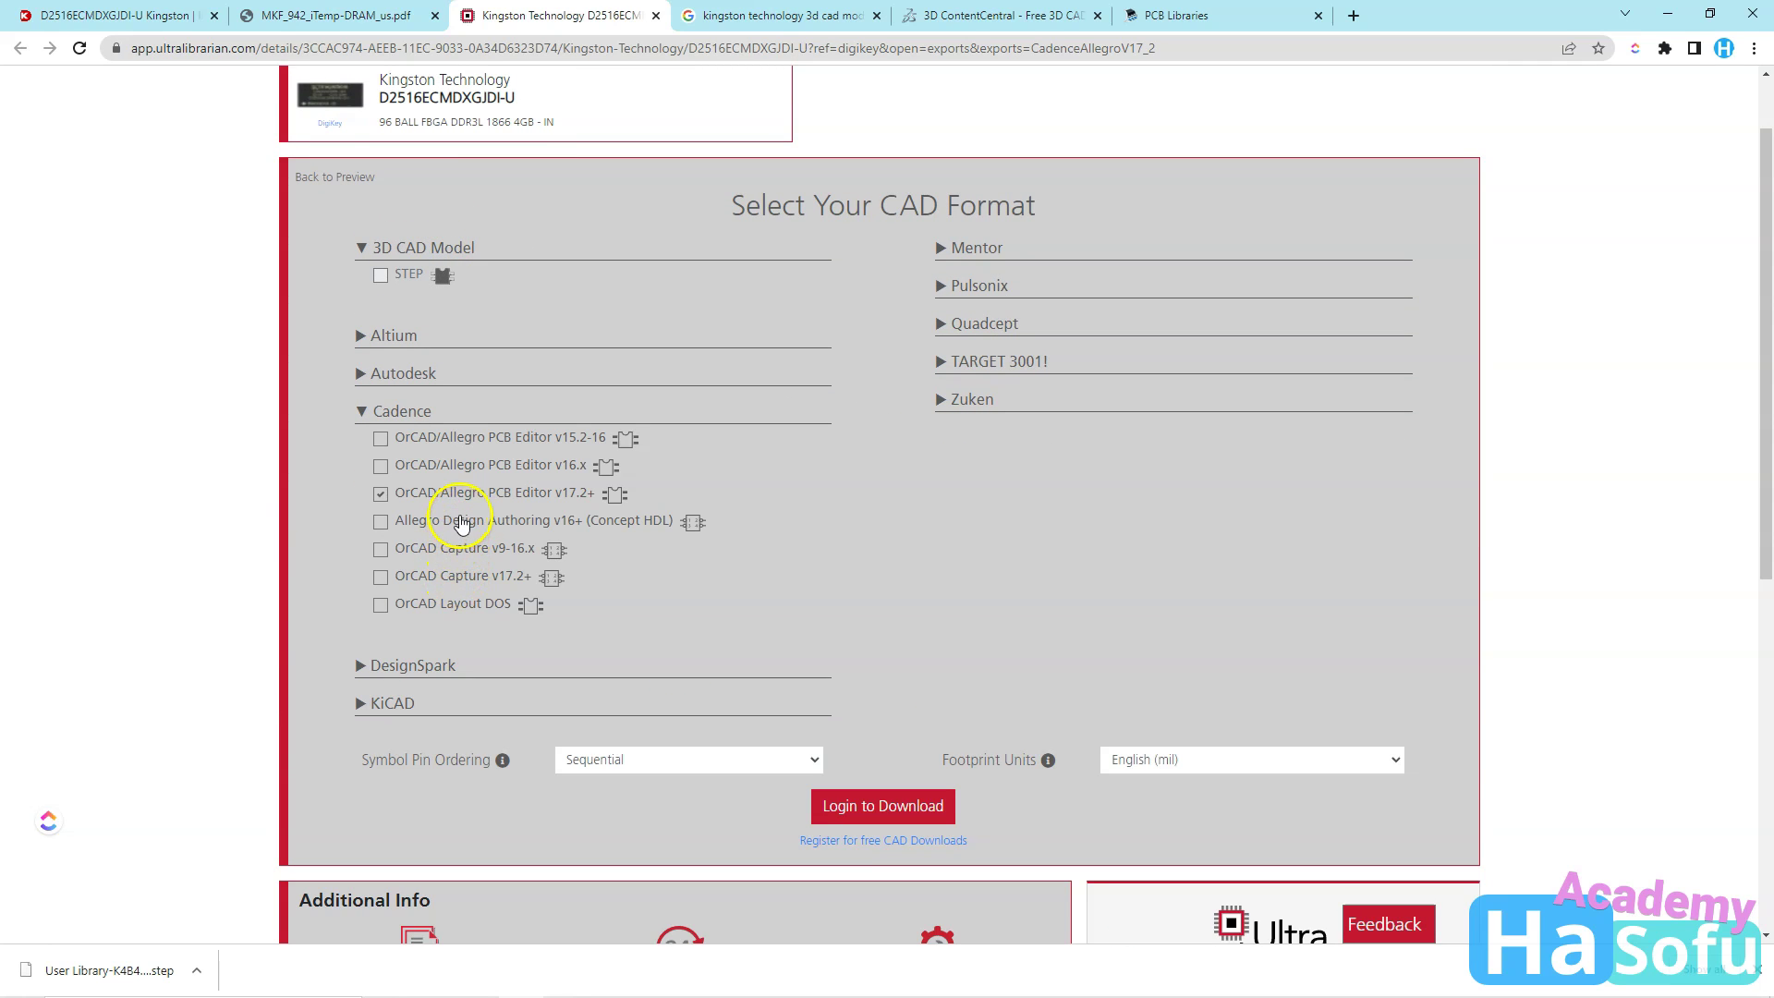
left_click(457, 578)
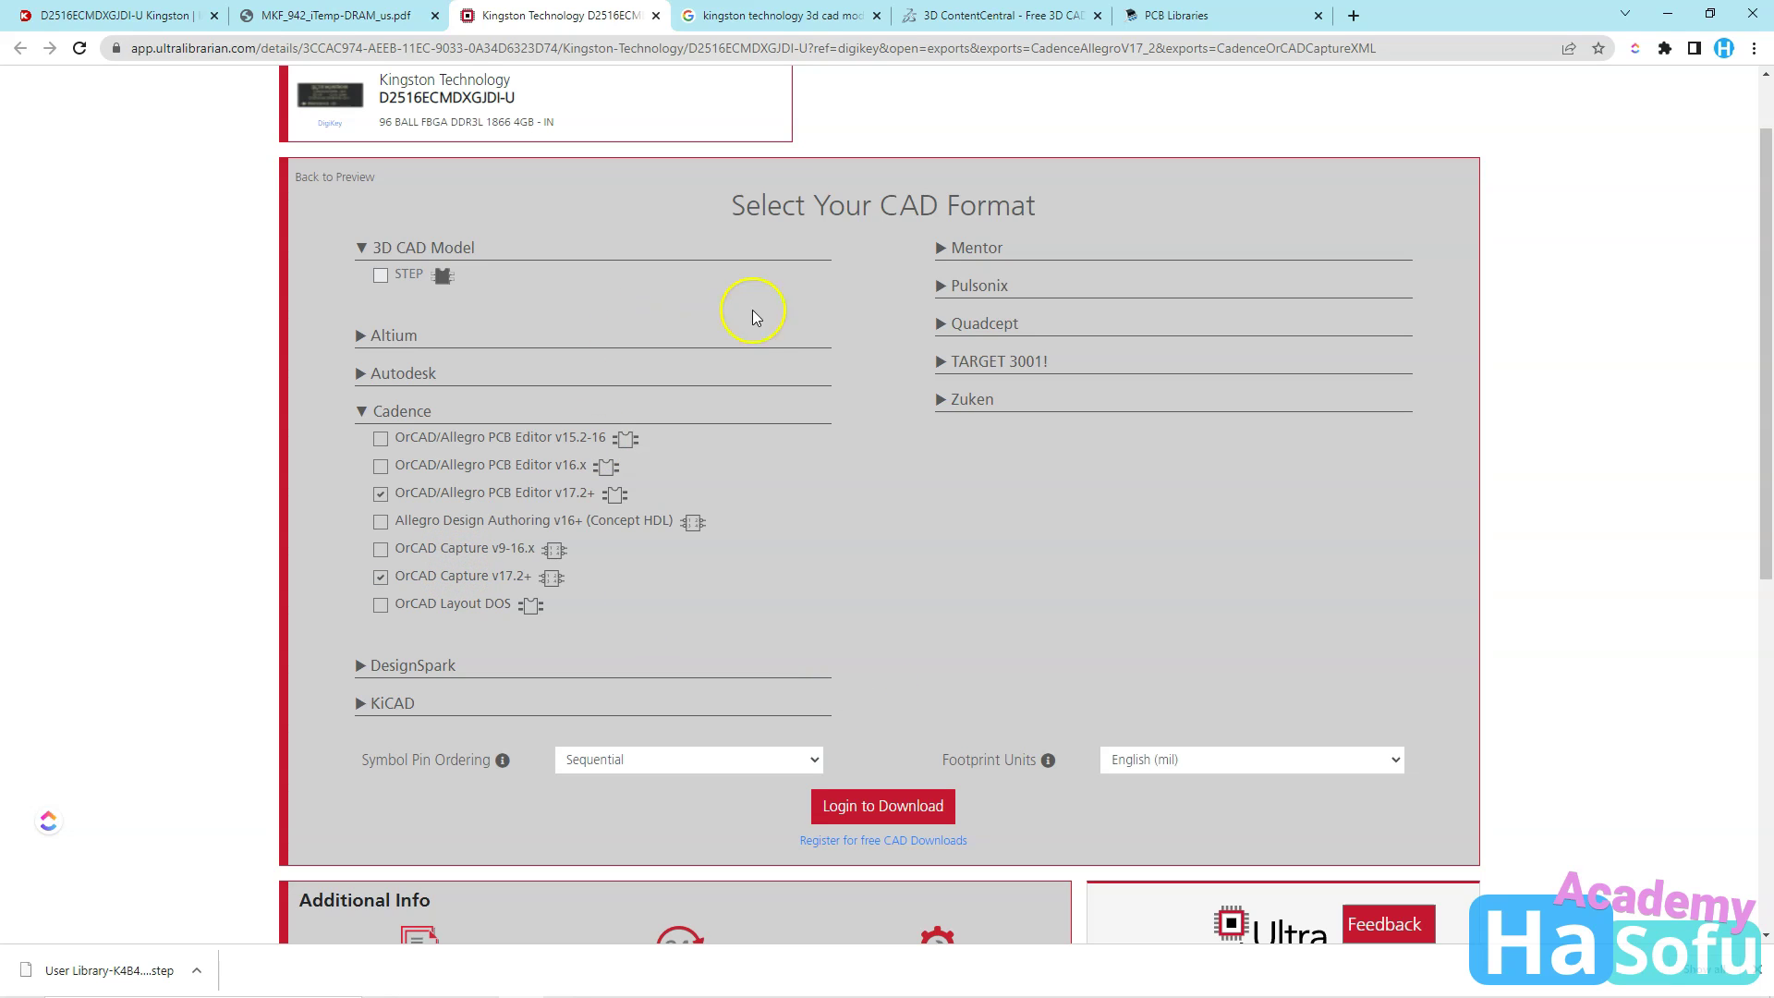
left_click(876, 800)
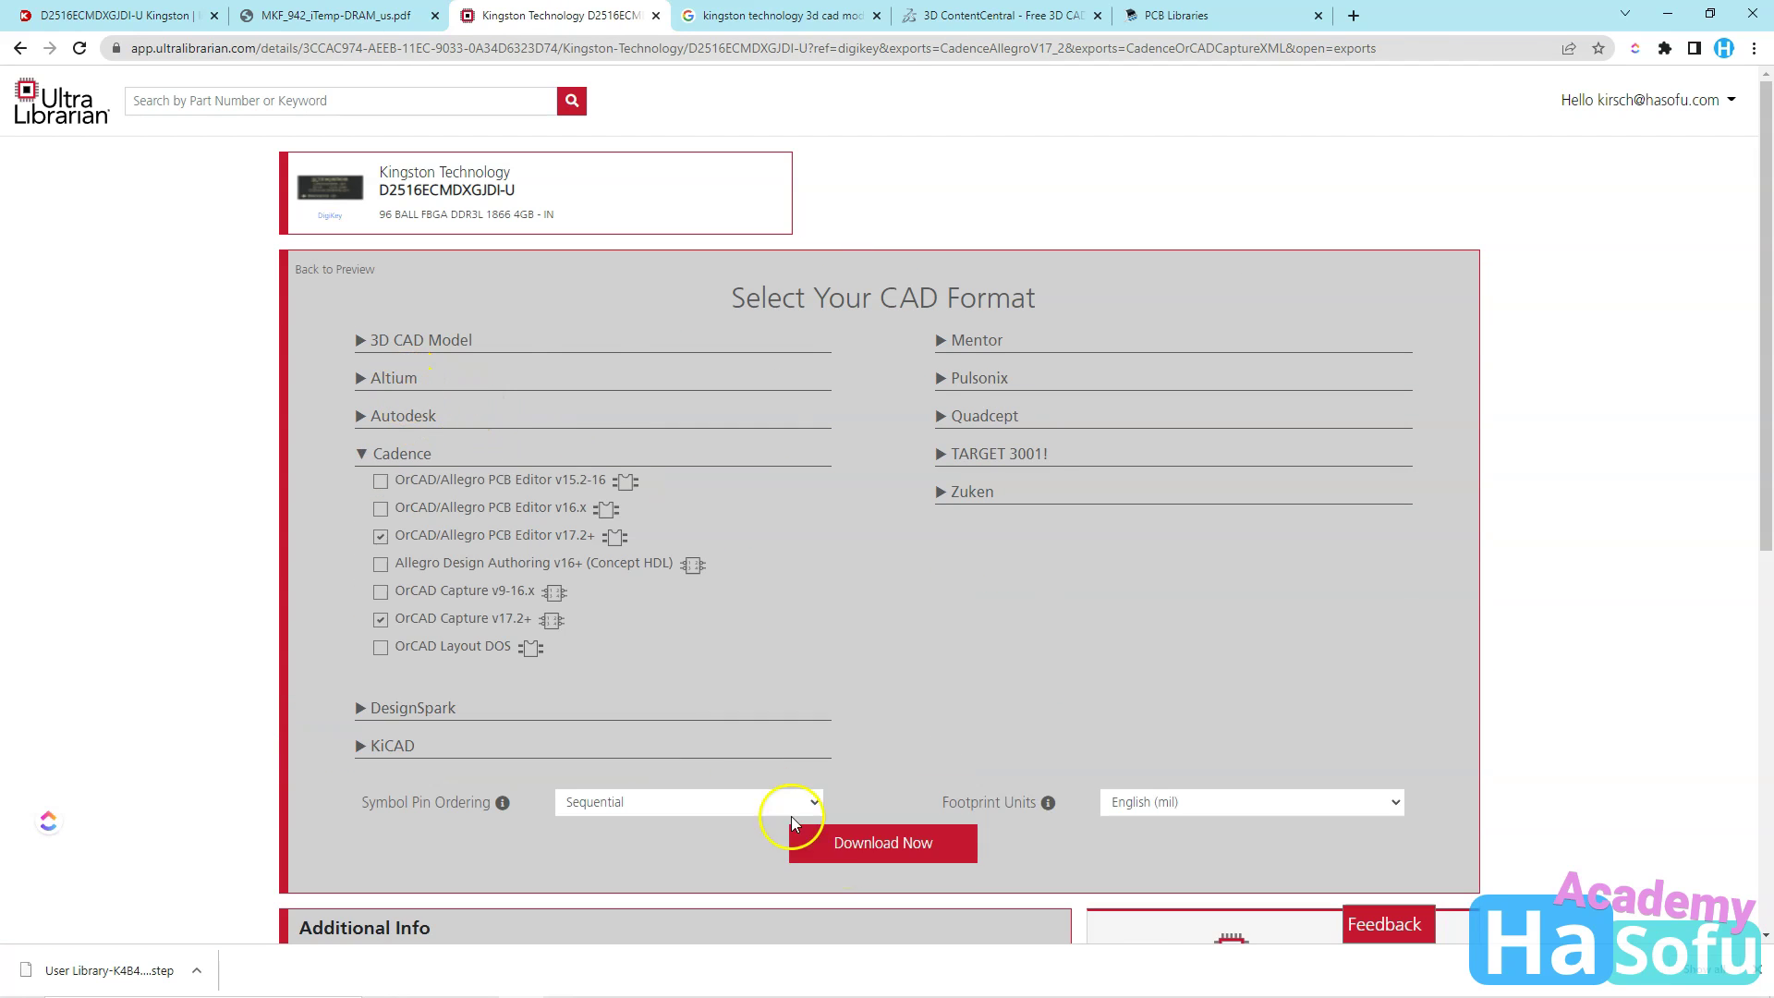
left_click(893, 848)
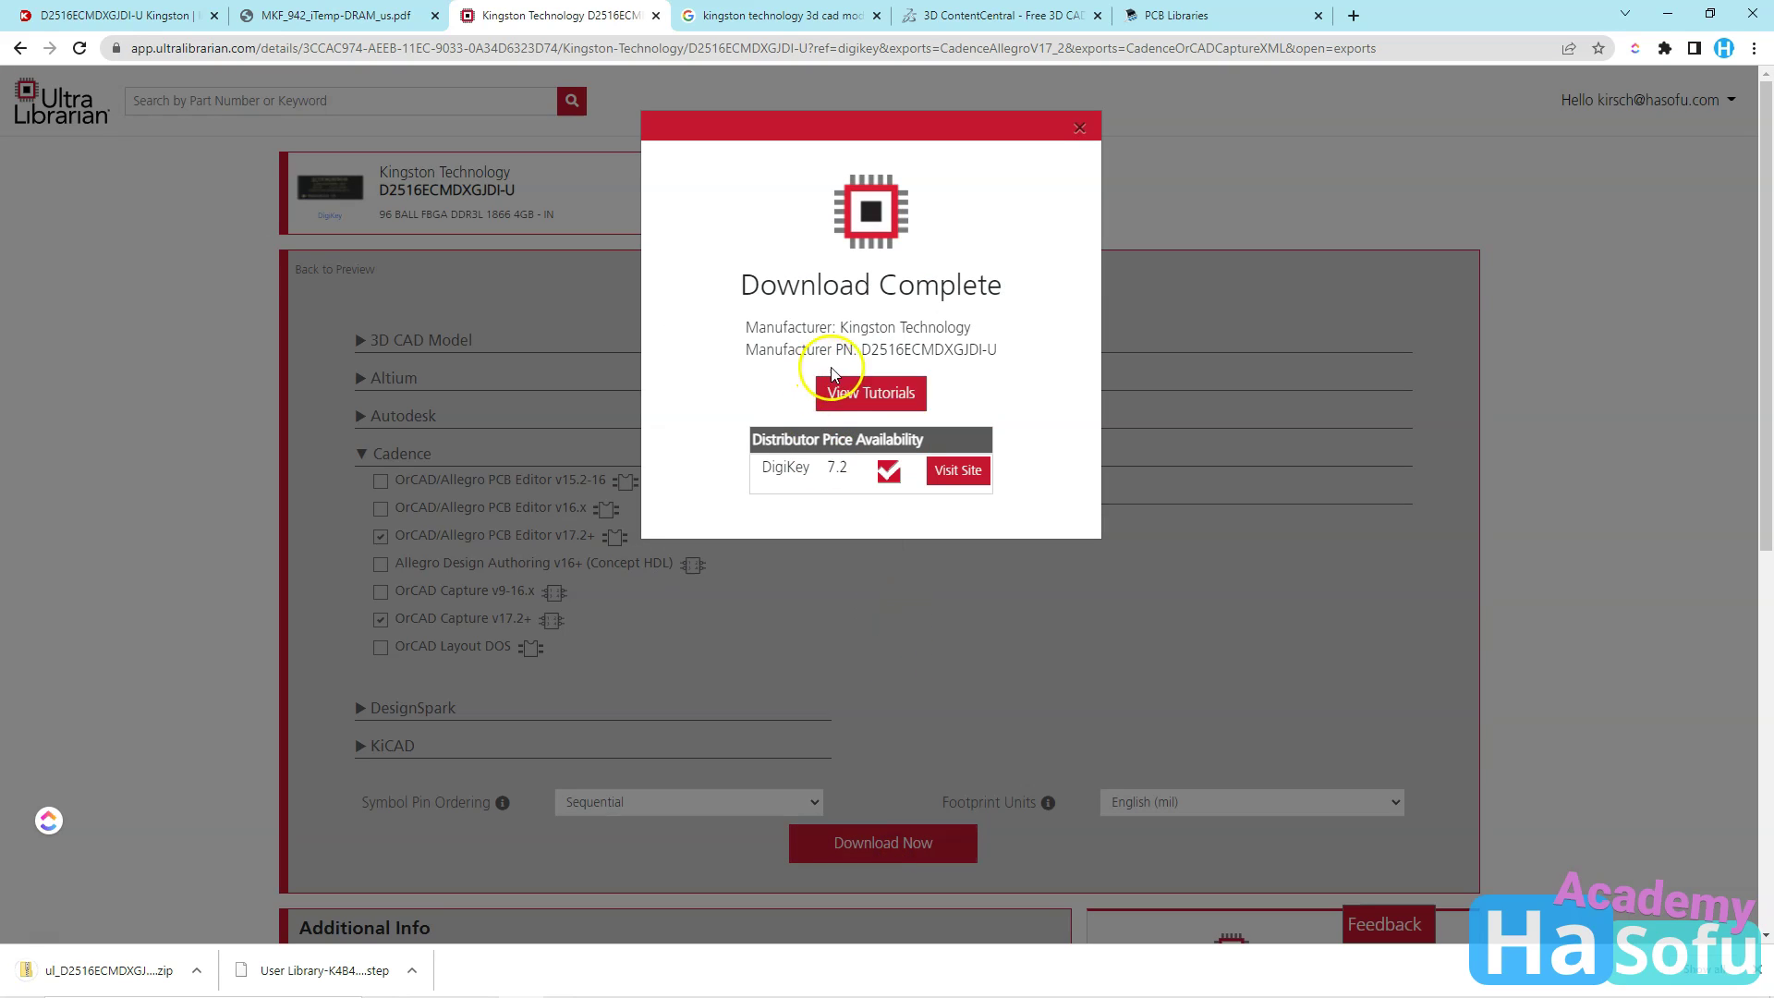
Show the downloaded ul_D2516ECMDXGJDI-U zip in its folder, extract it to the default destination, and open the OrcadCaptureXML folder.
left_click(197, 970)
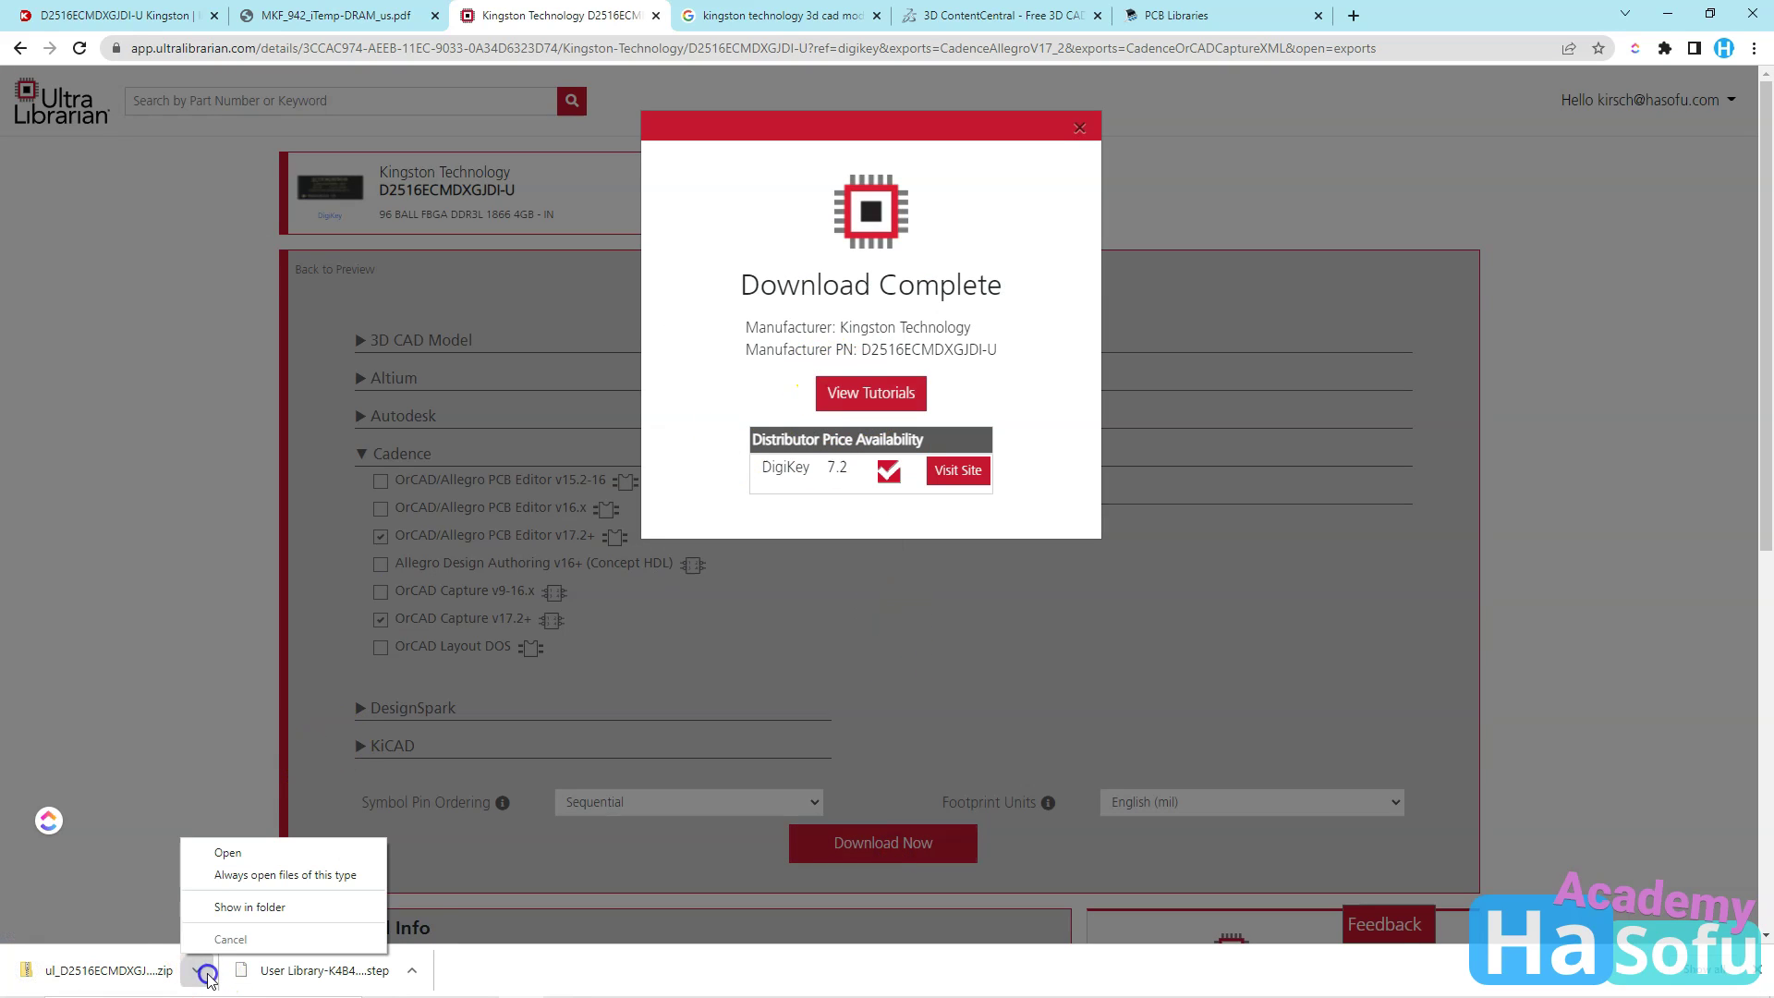
left_click(229, 910)
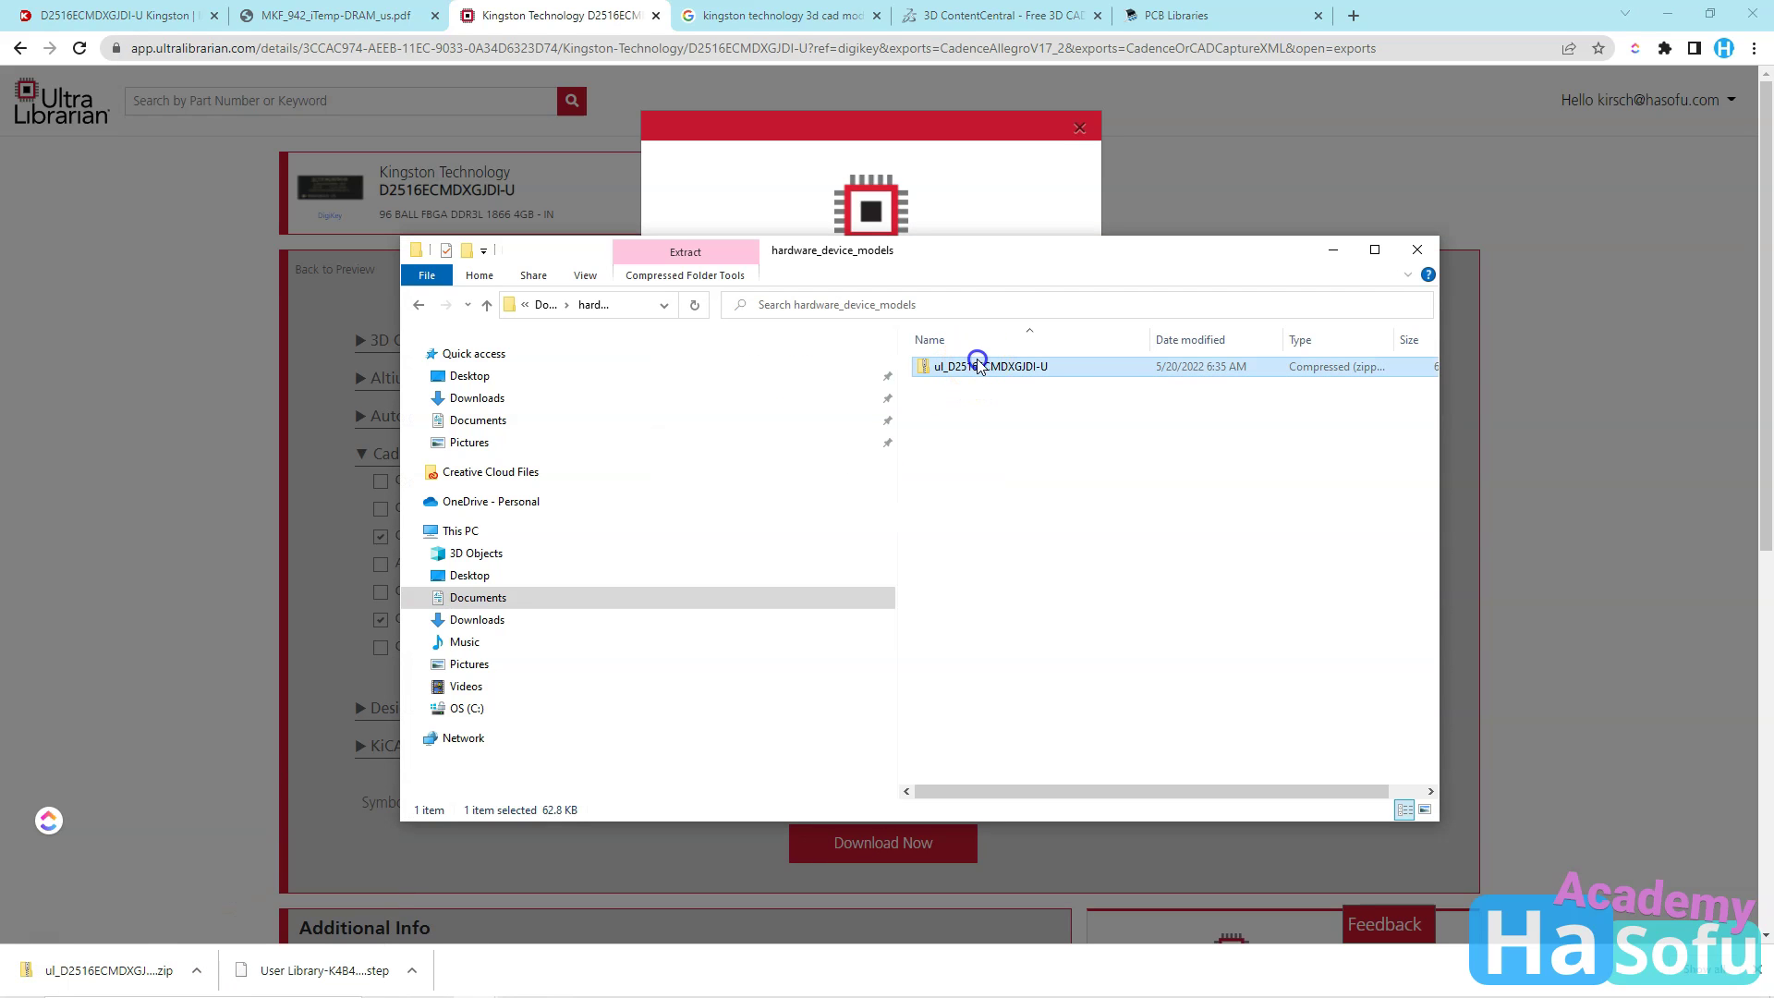
right_click(988, 370)
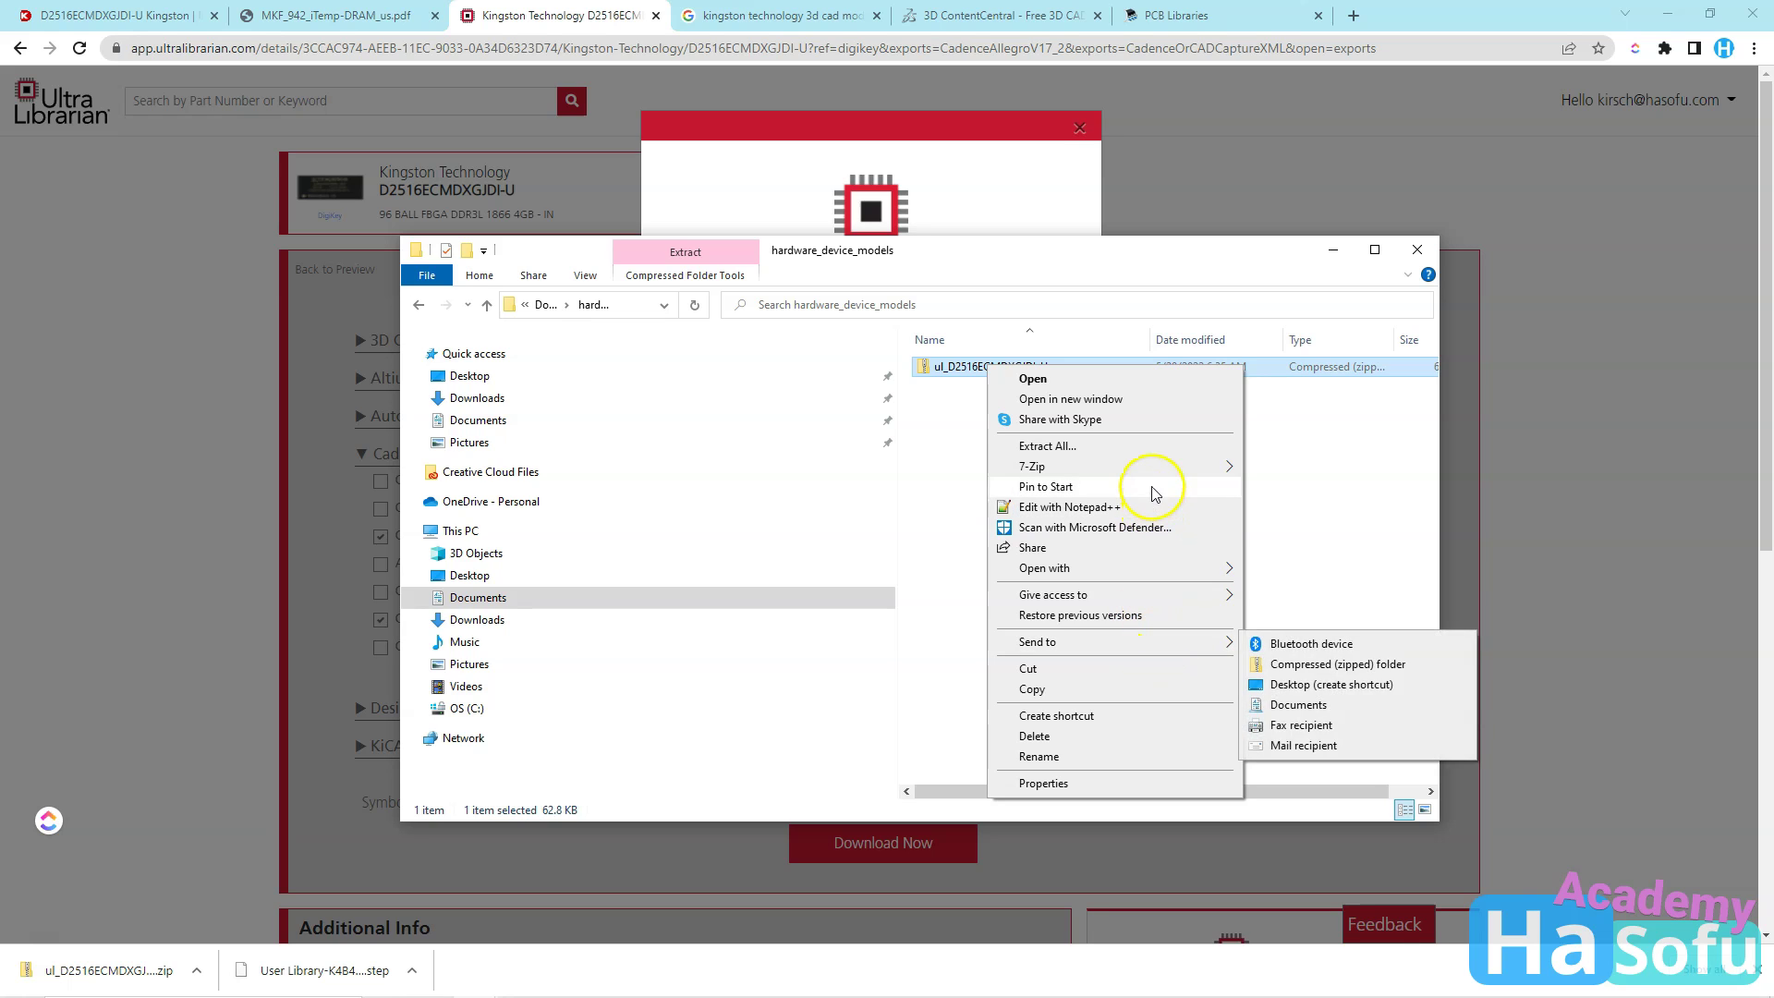
mouse_move(1172, 471)
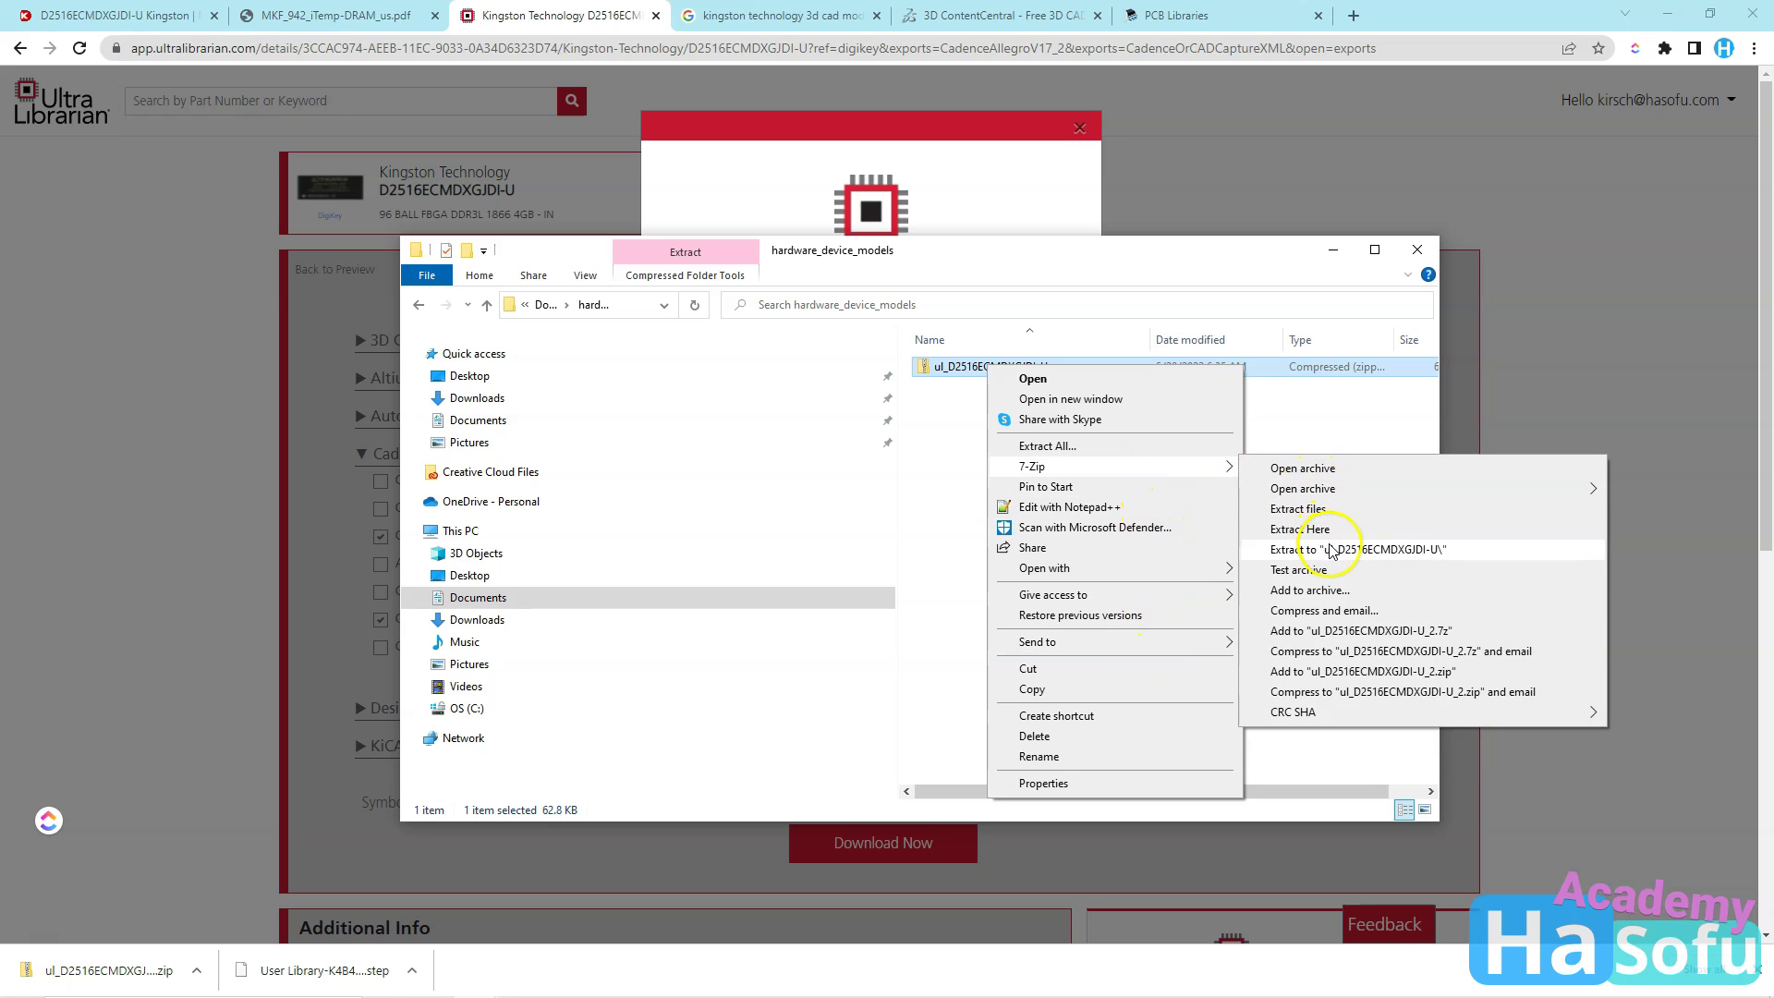
left_click(1087, 444)
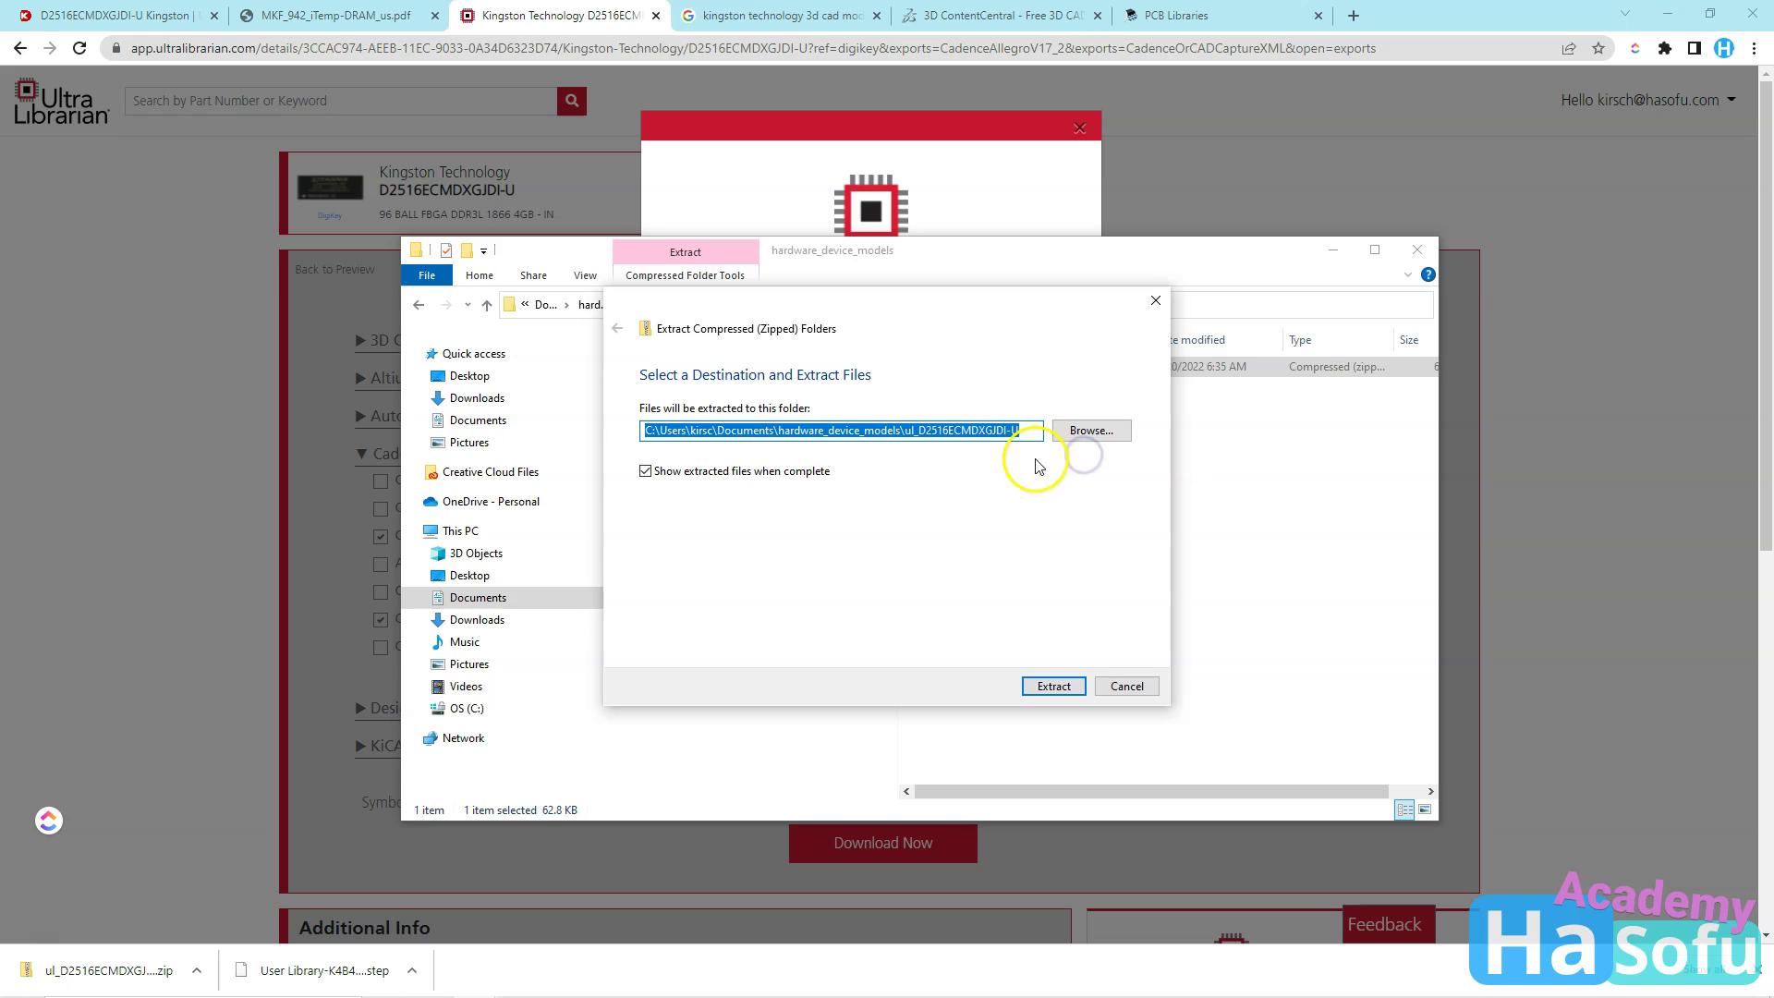
left_click(1054, 687)
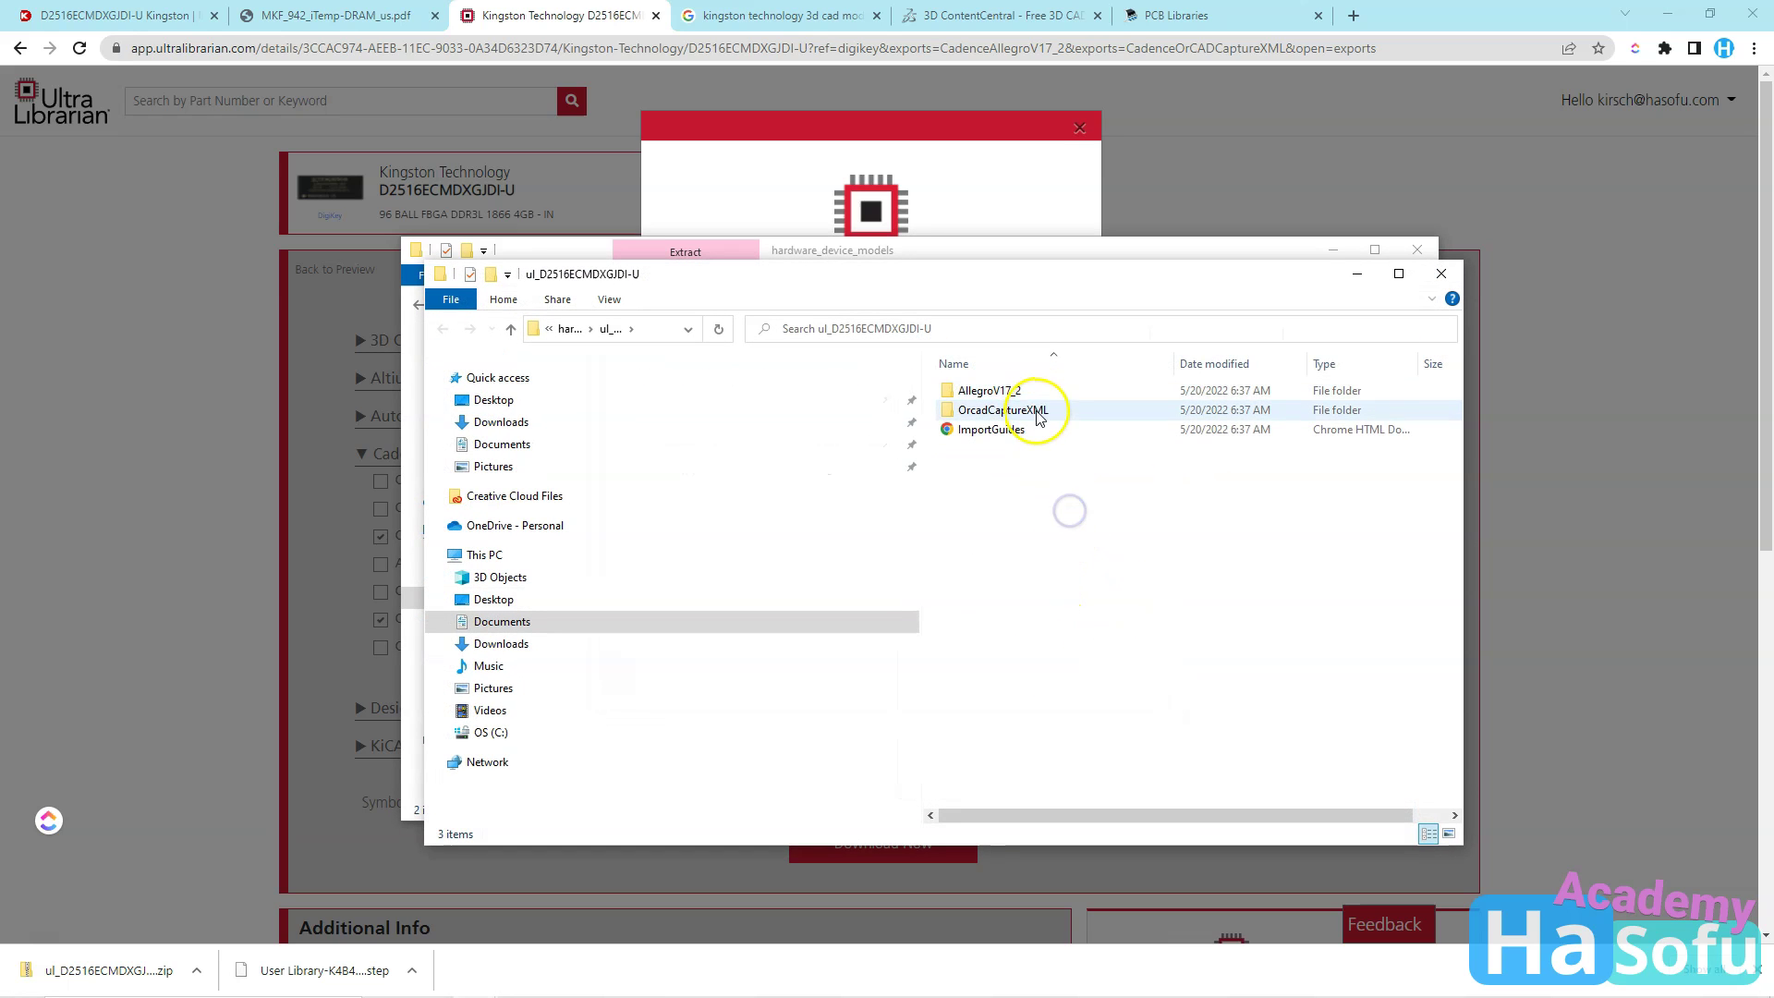
double_click(1037, 412)
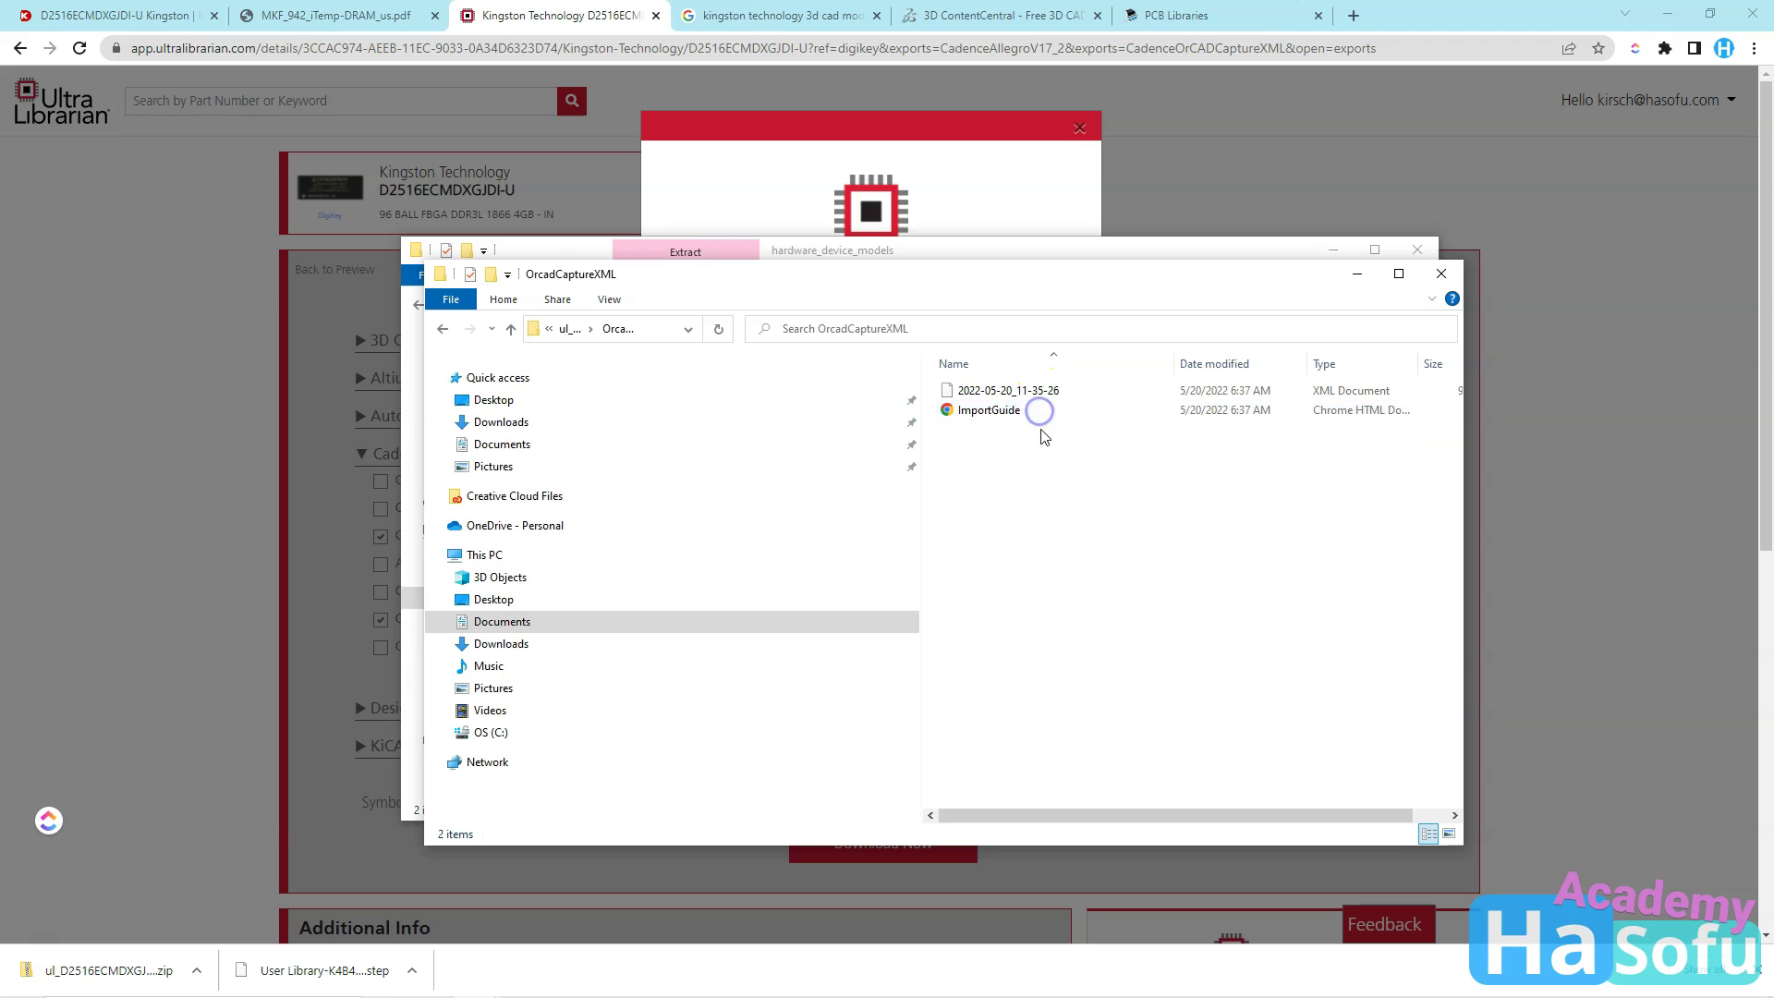
Switch to OrCAD Capture and import the 2022-05-20_11-35-26 library XML into an OLB file, keeping the default output path and overwrite mode.
left_click(610, 979)
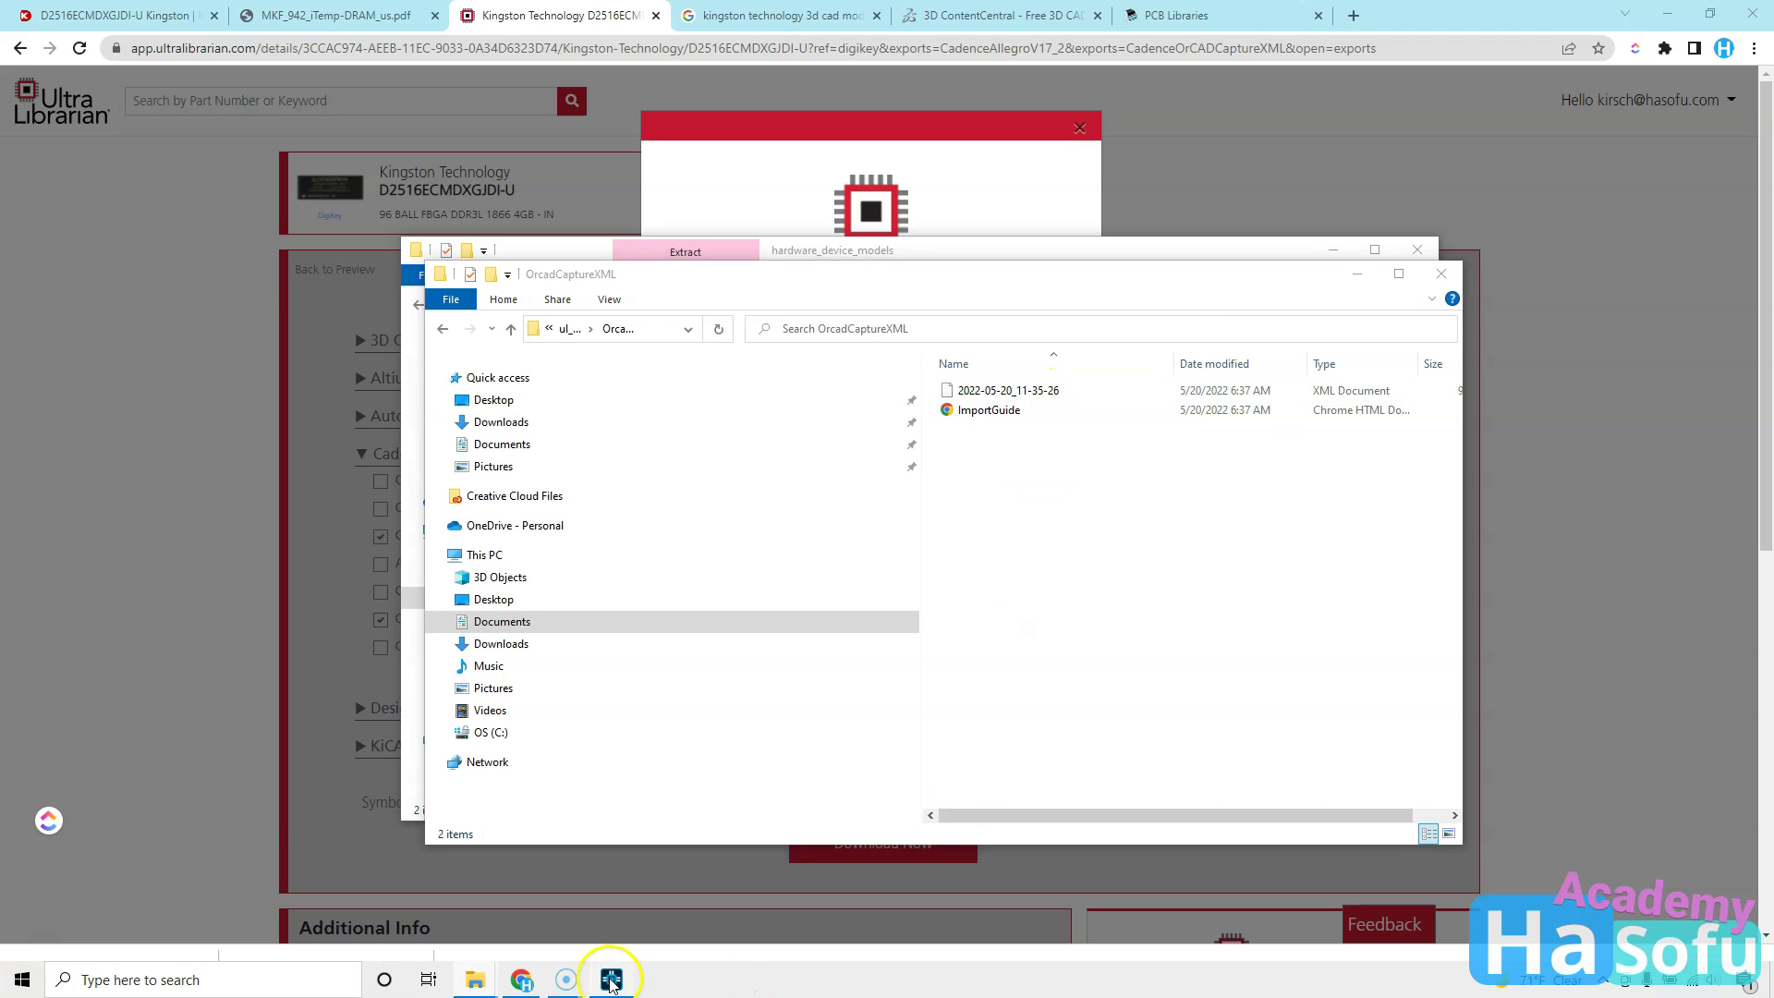
left_click(23, 32)
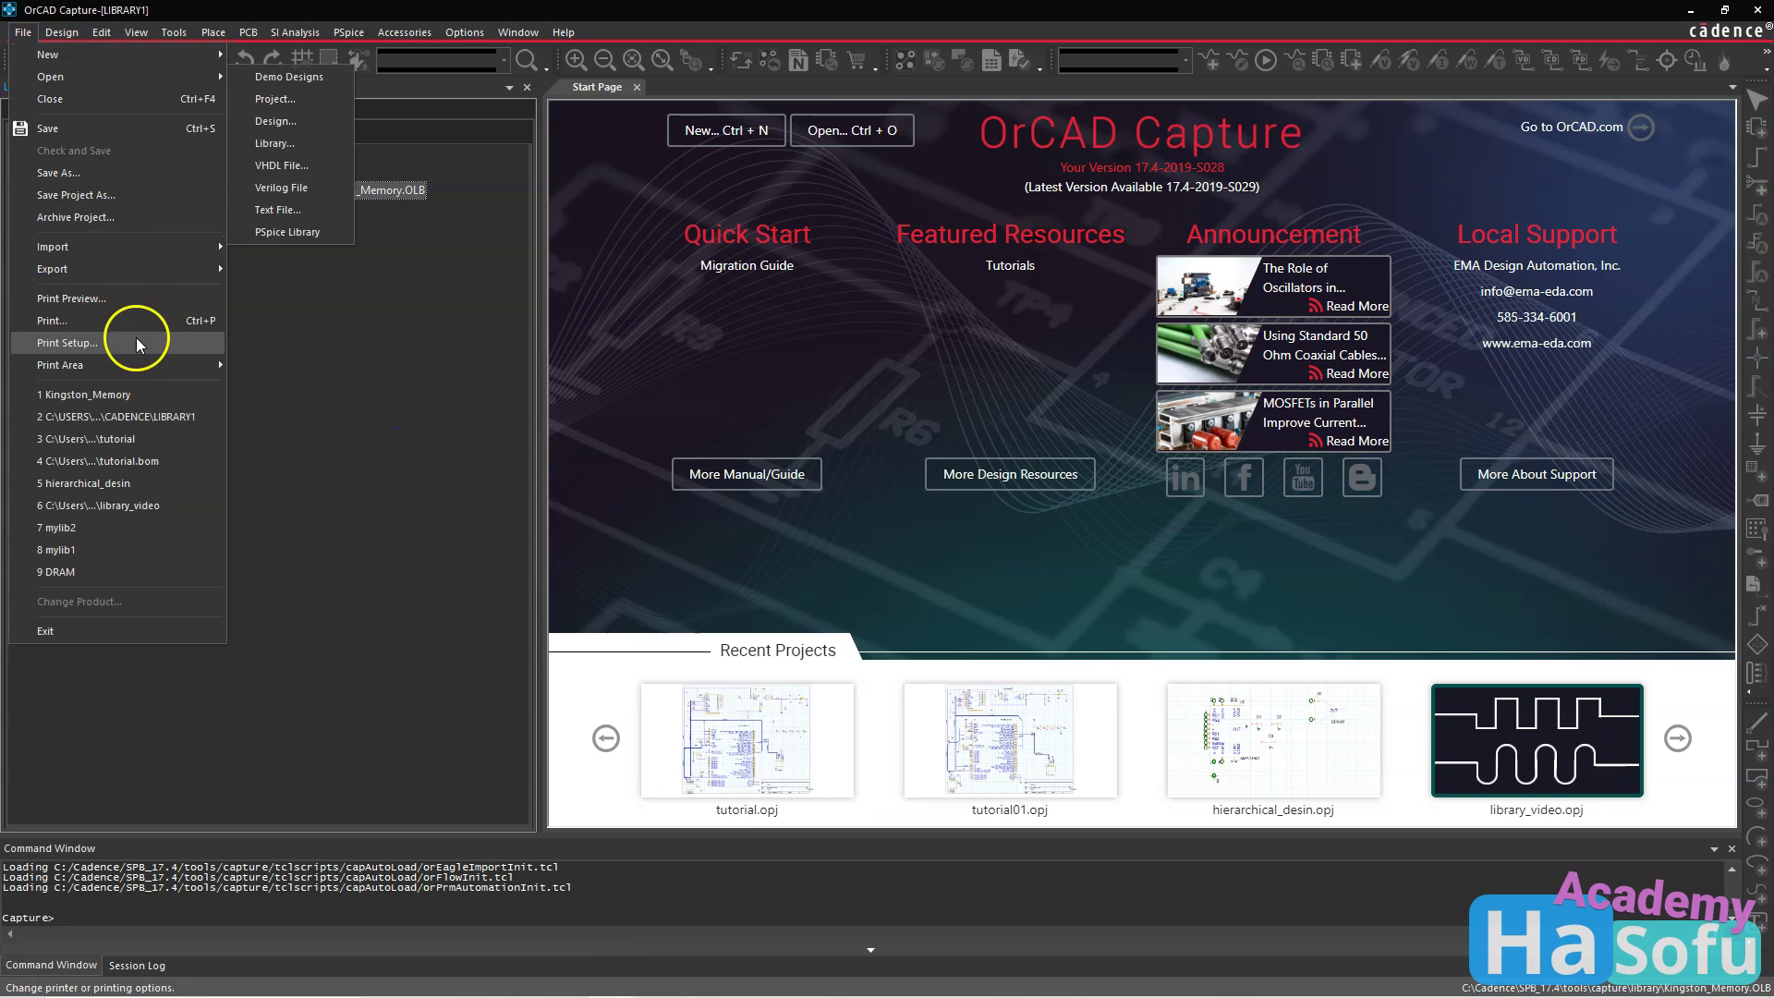
mouse_move(160, 251)
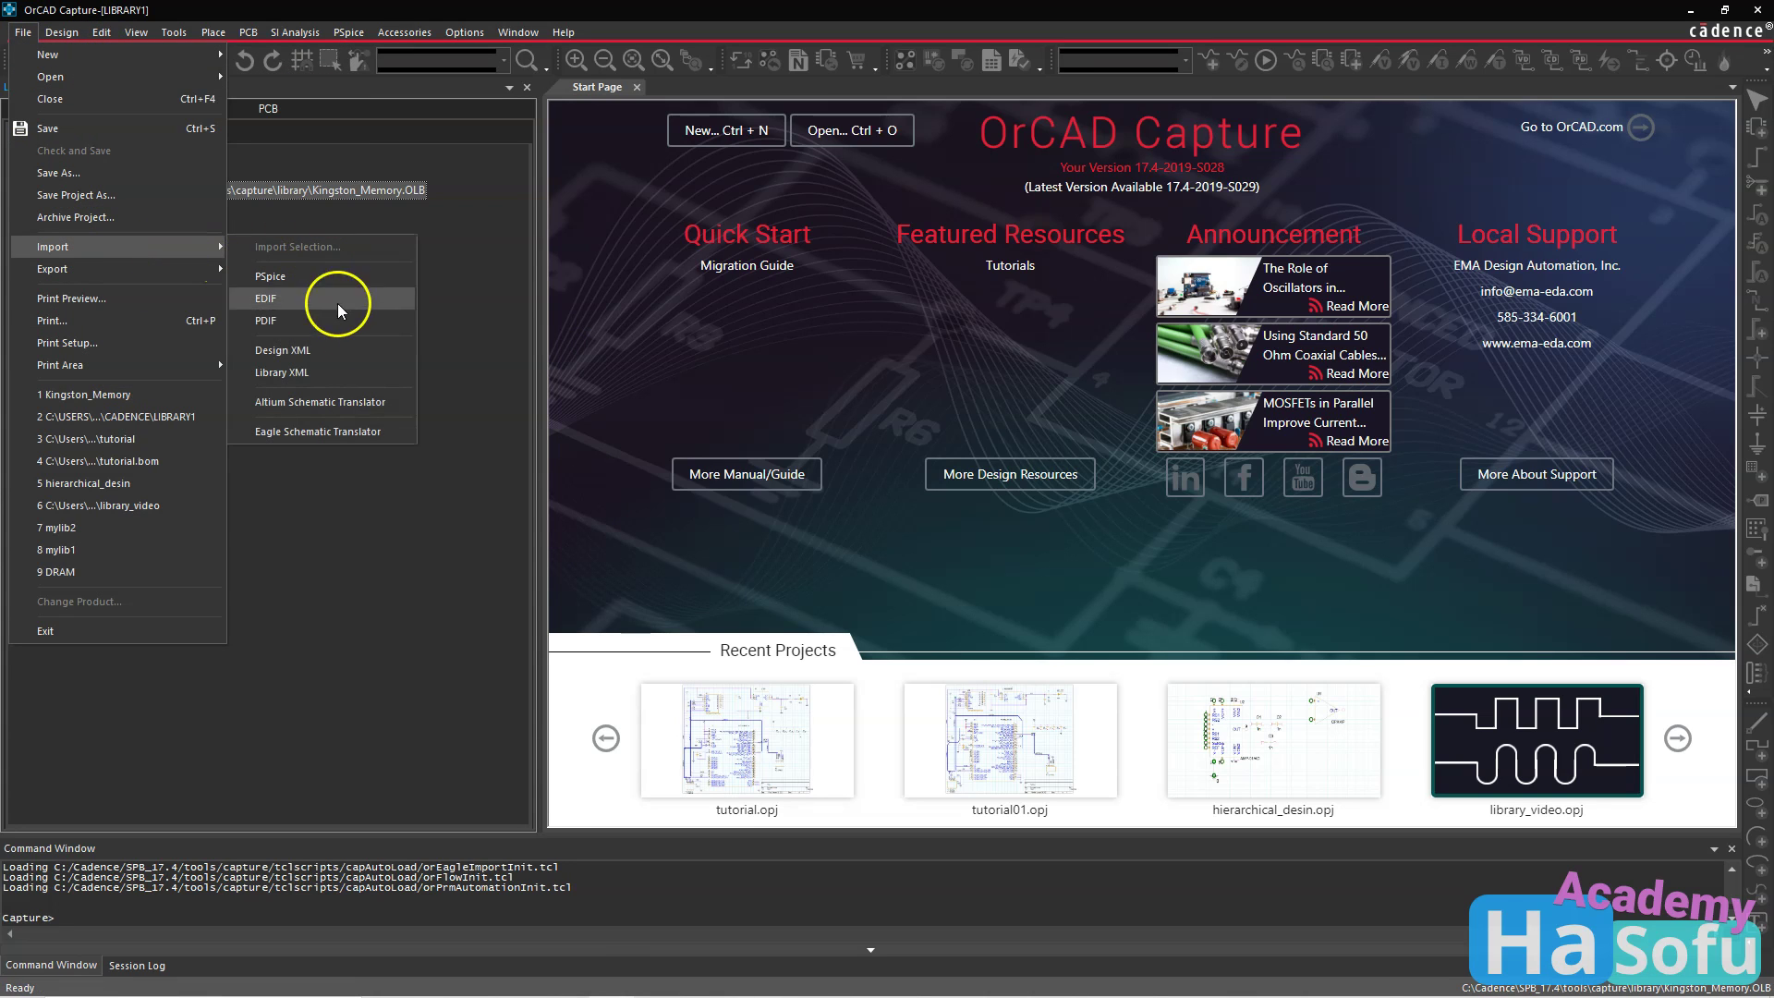
left_click(342, 372)
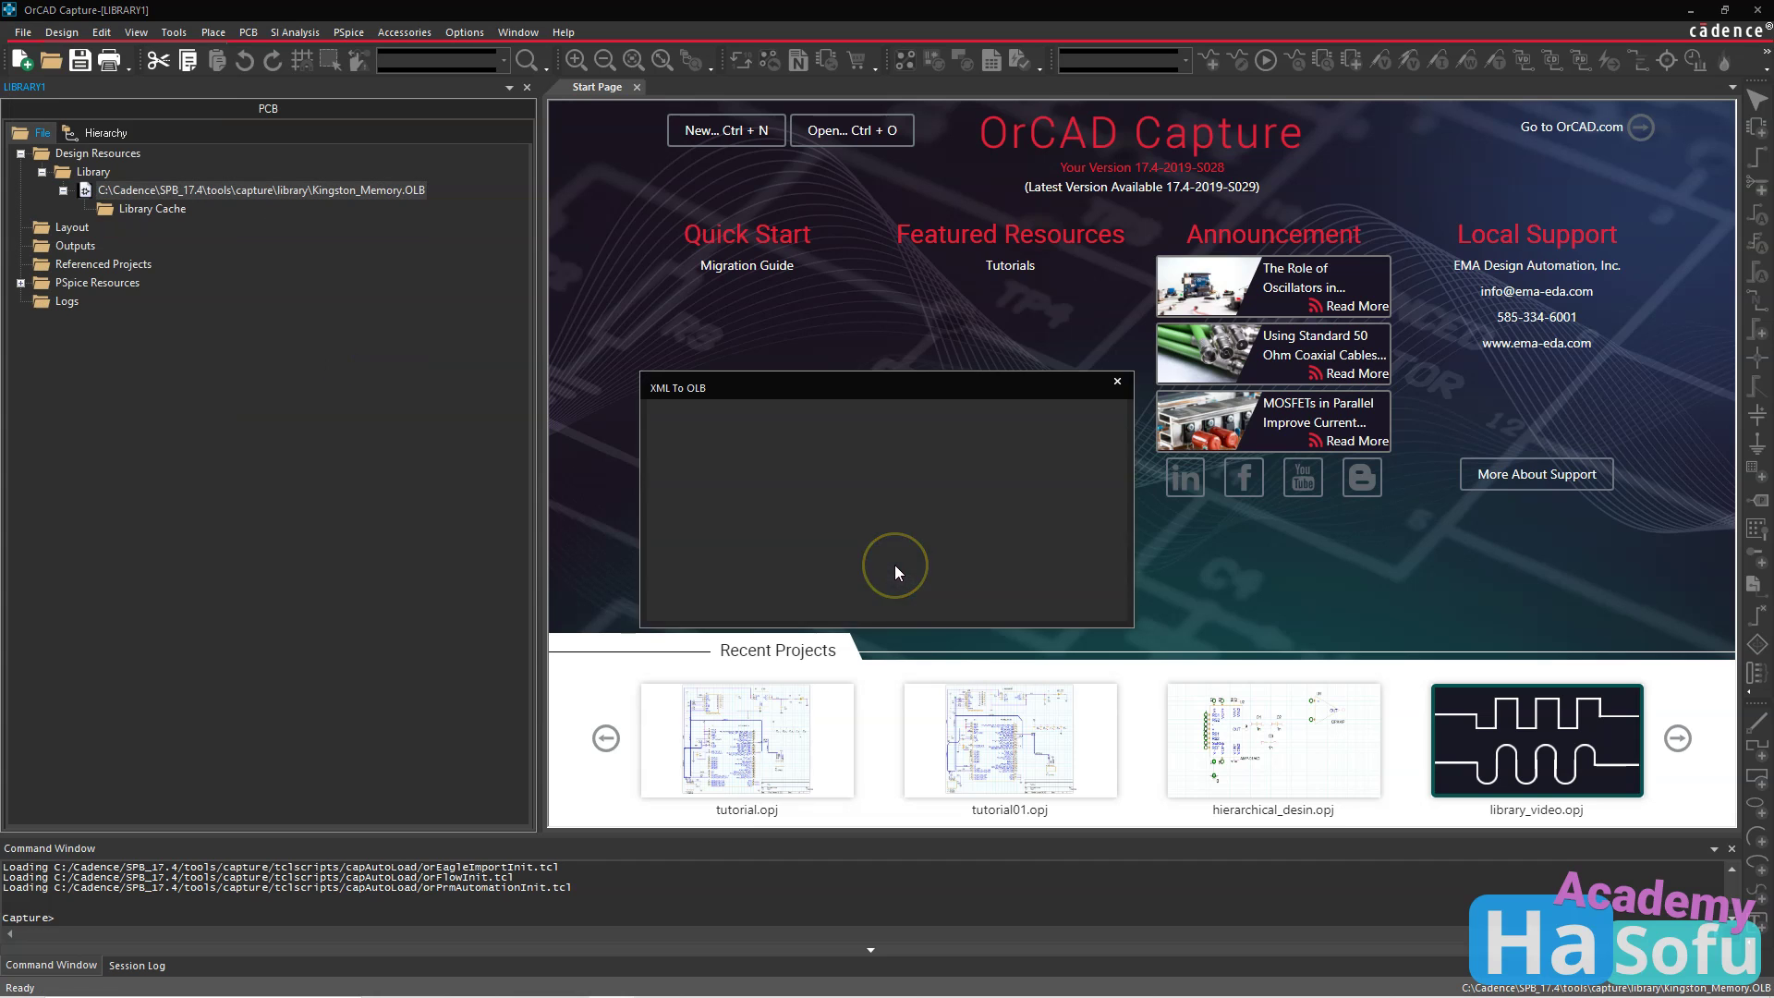
left_click(1085, 417)
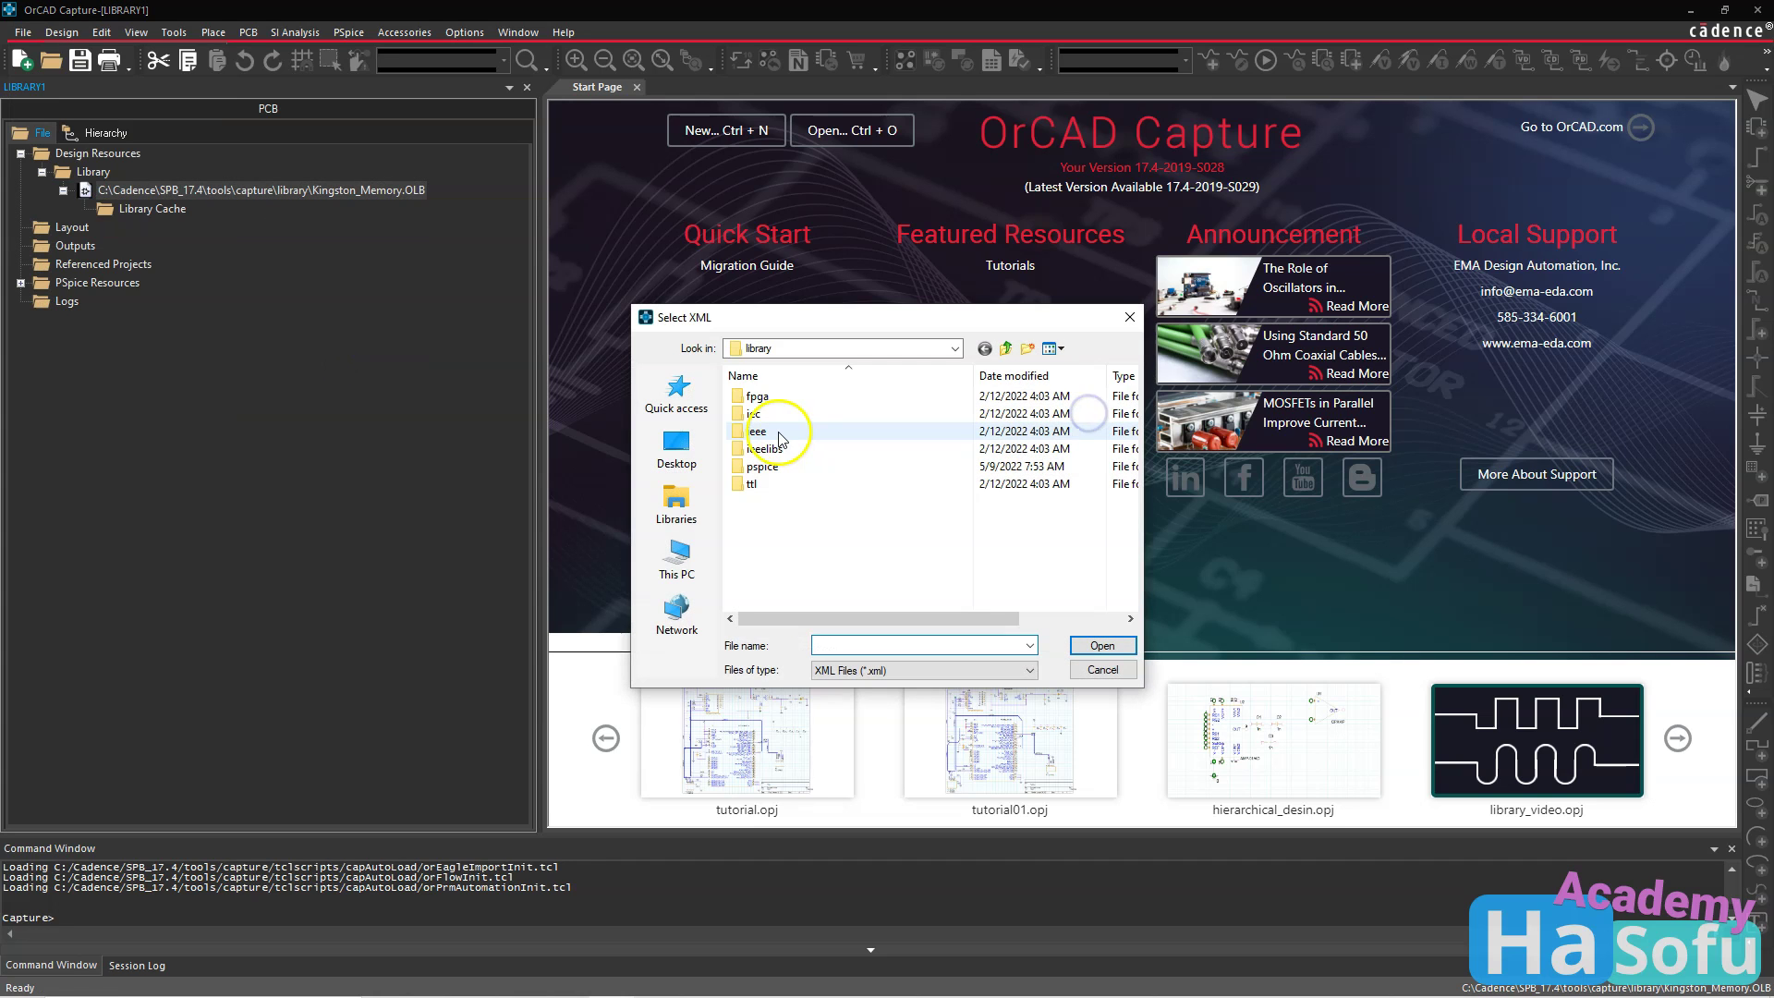
left_click(831, 397)
double_click(831, 397)
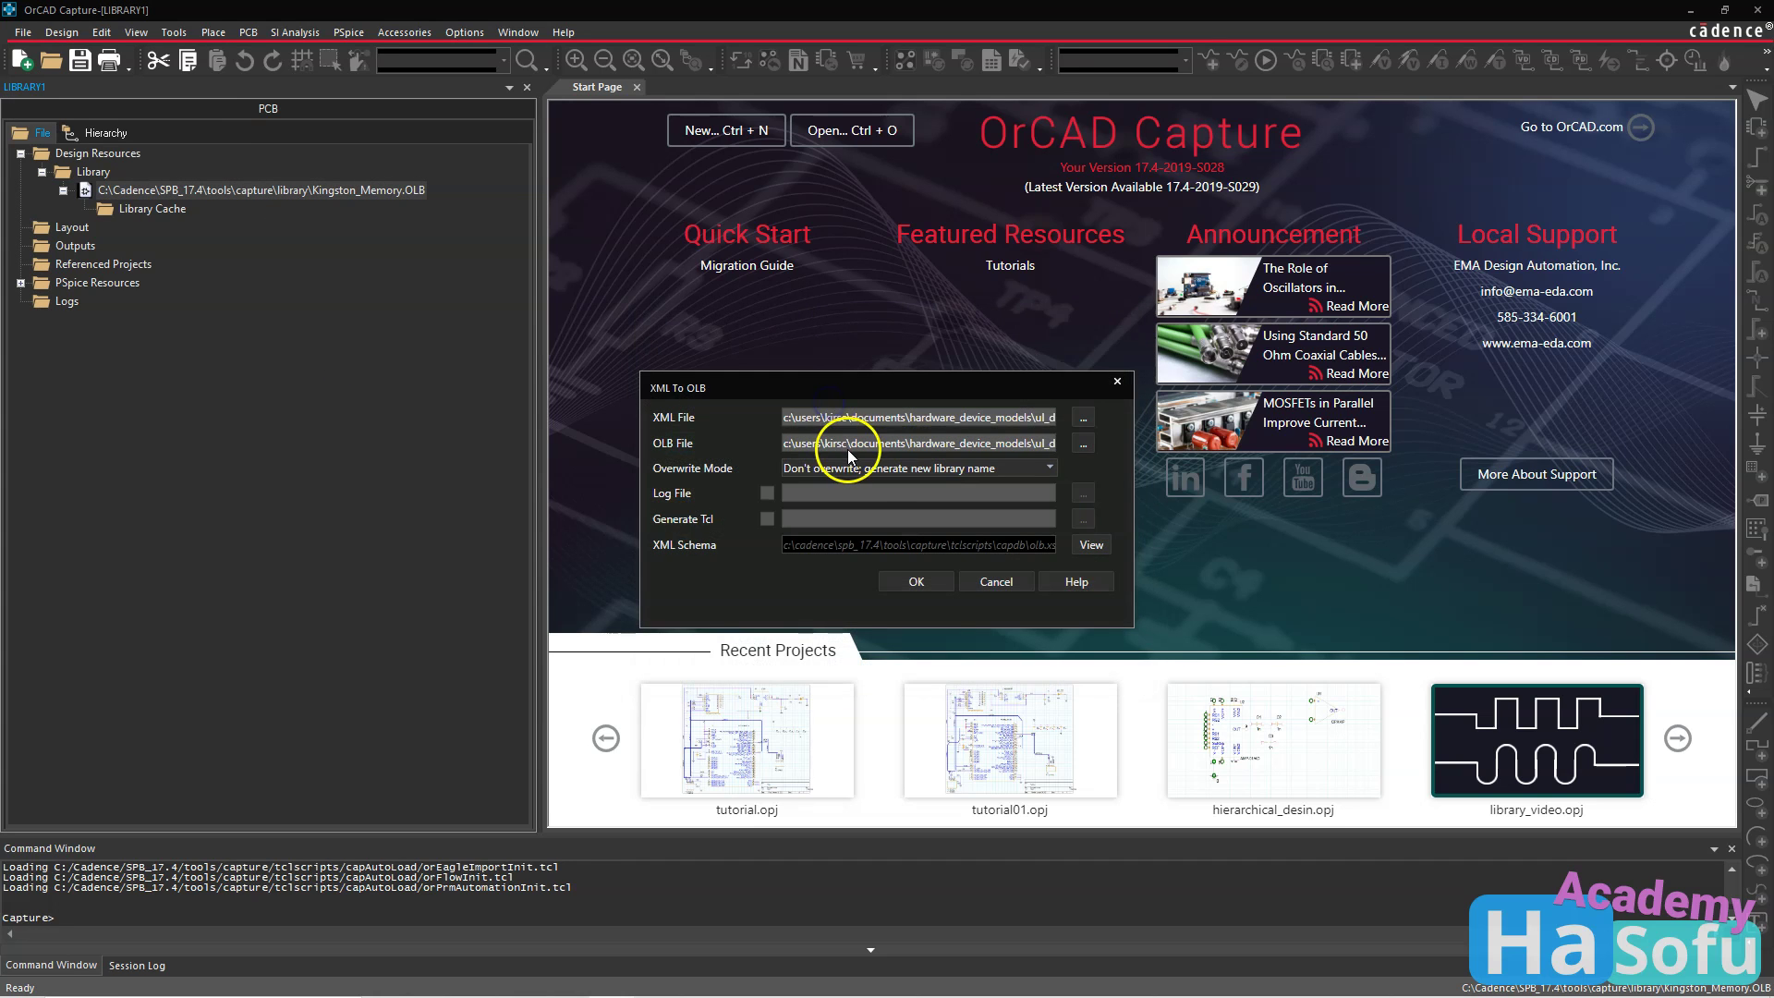
left_click(919, 581)
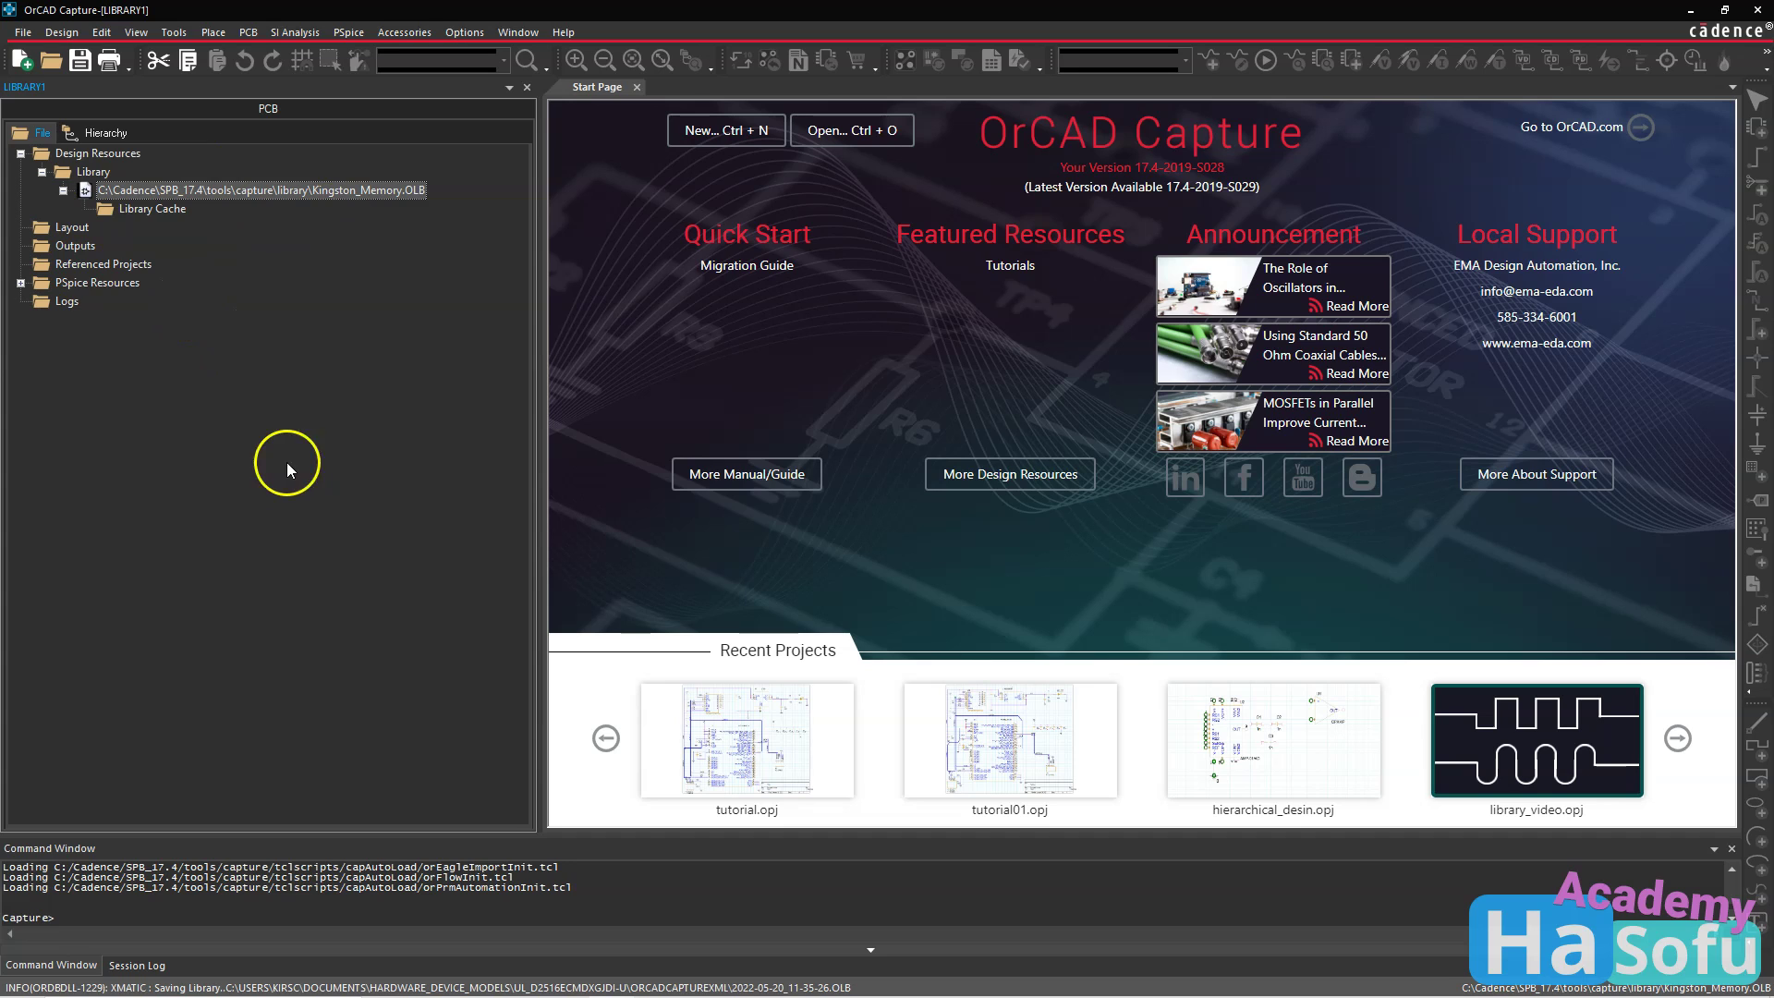
Open the converted 2022-05-20_11-35-26 capture library from the OrcadCaptureXML folder.
left_click(22, 33)
mouse_move(90, 79)
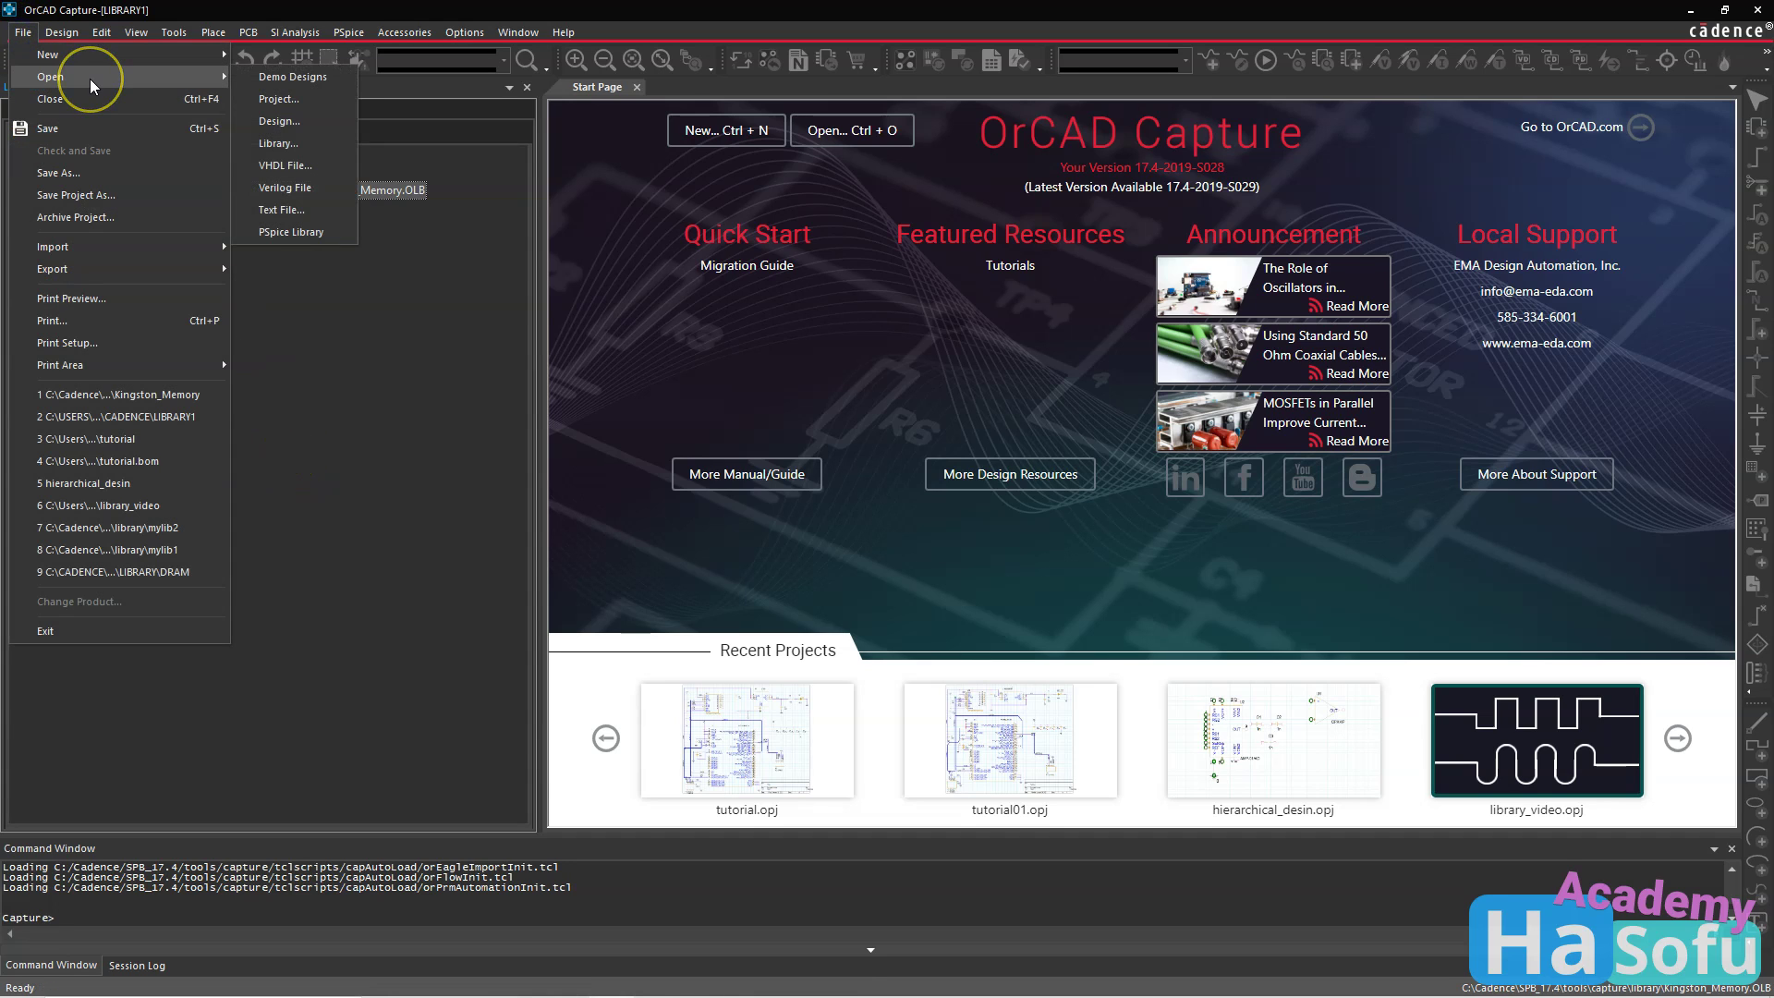
left_click(314, 142)
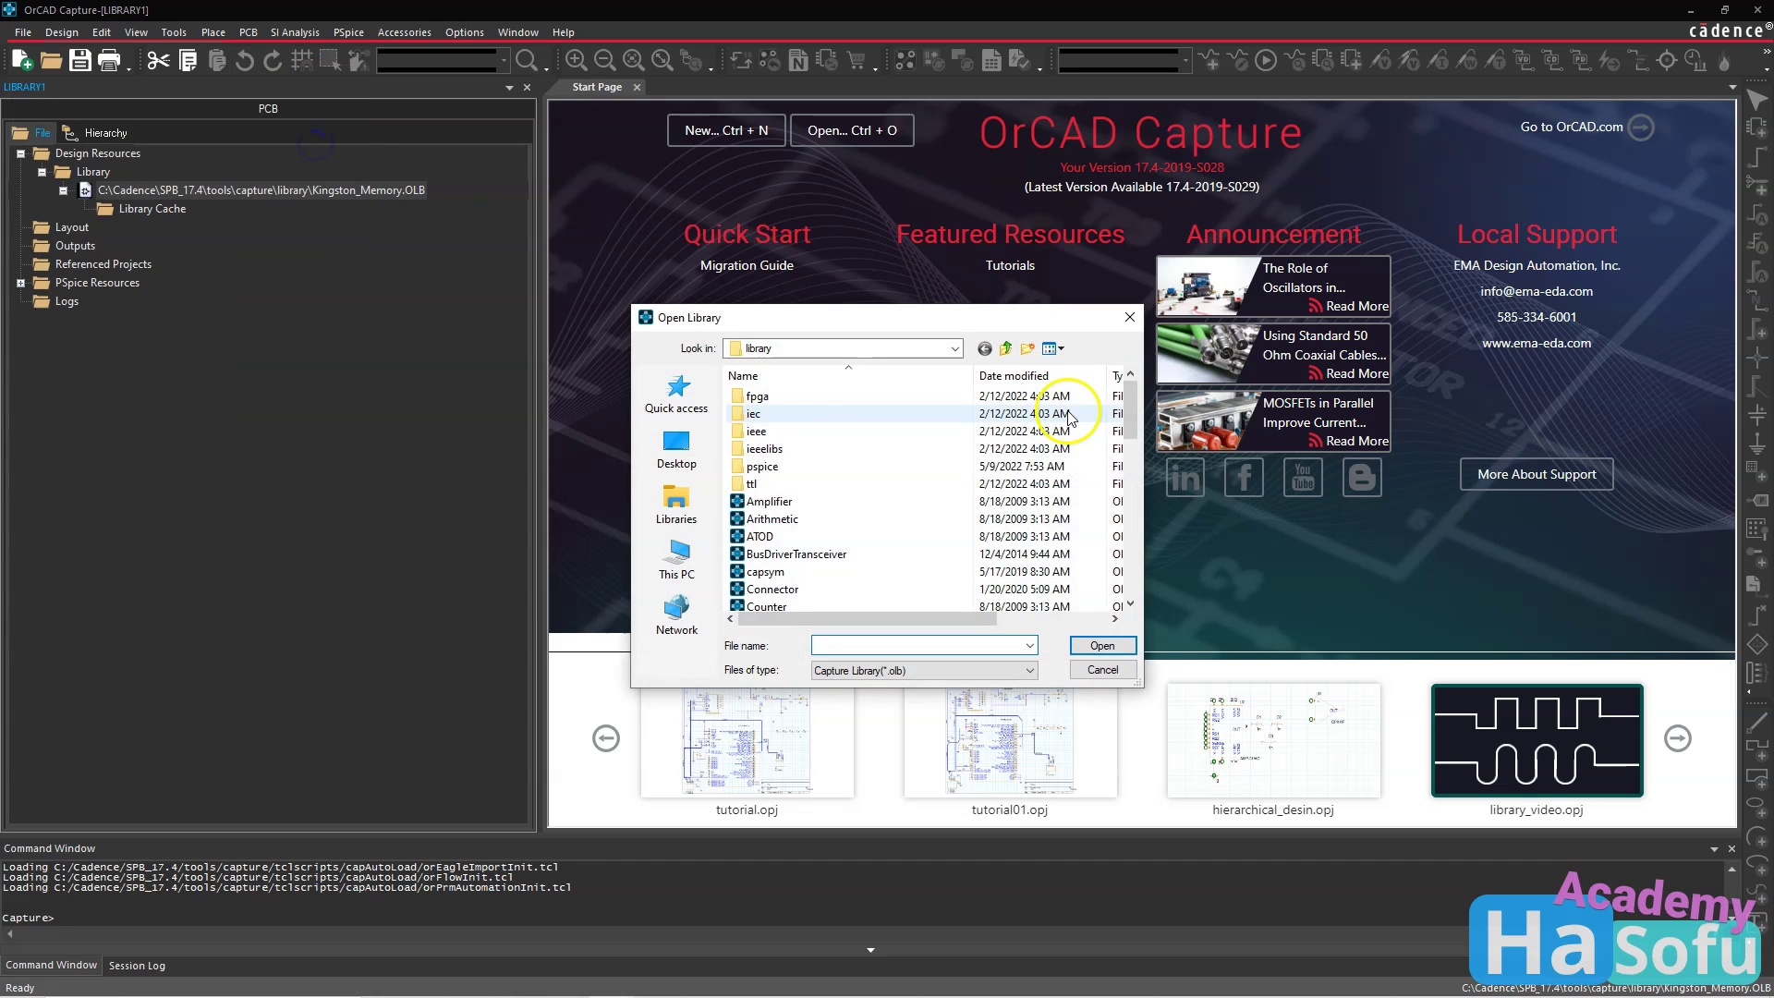
double_click(848, 417)
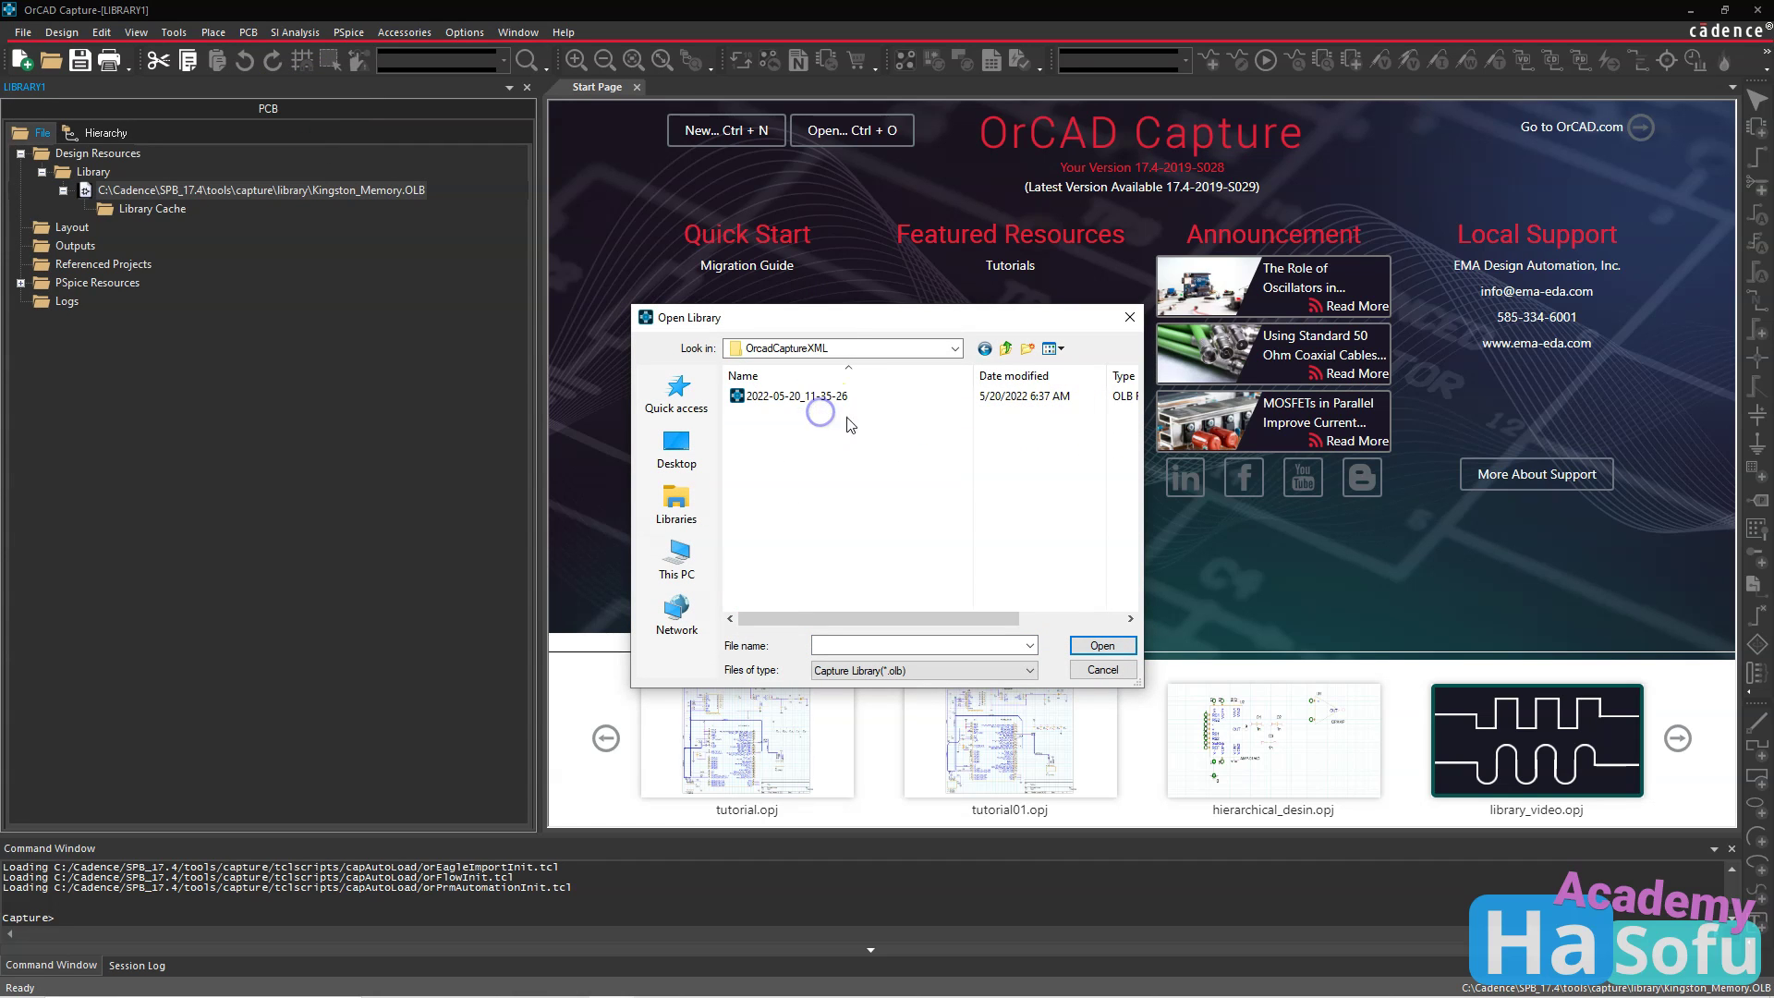
left_click(821, 397)
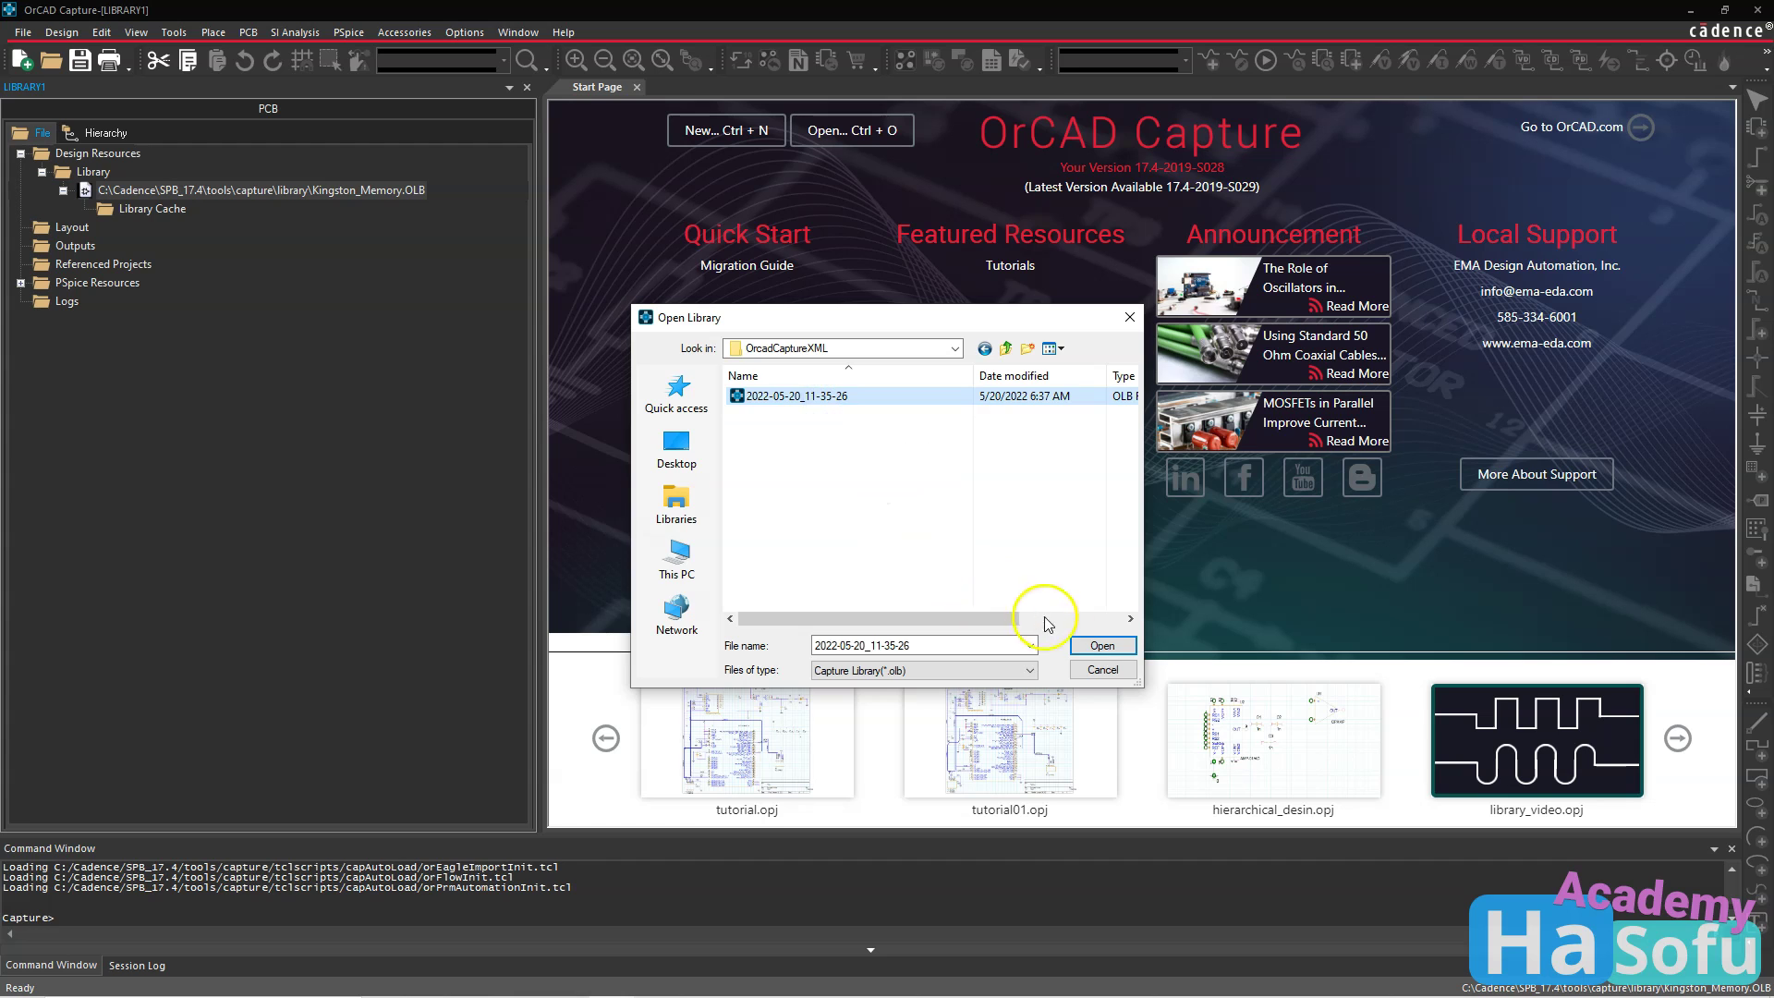
left_click(1089, 646)
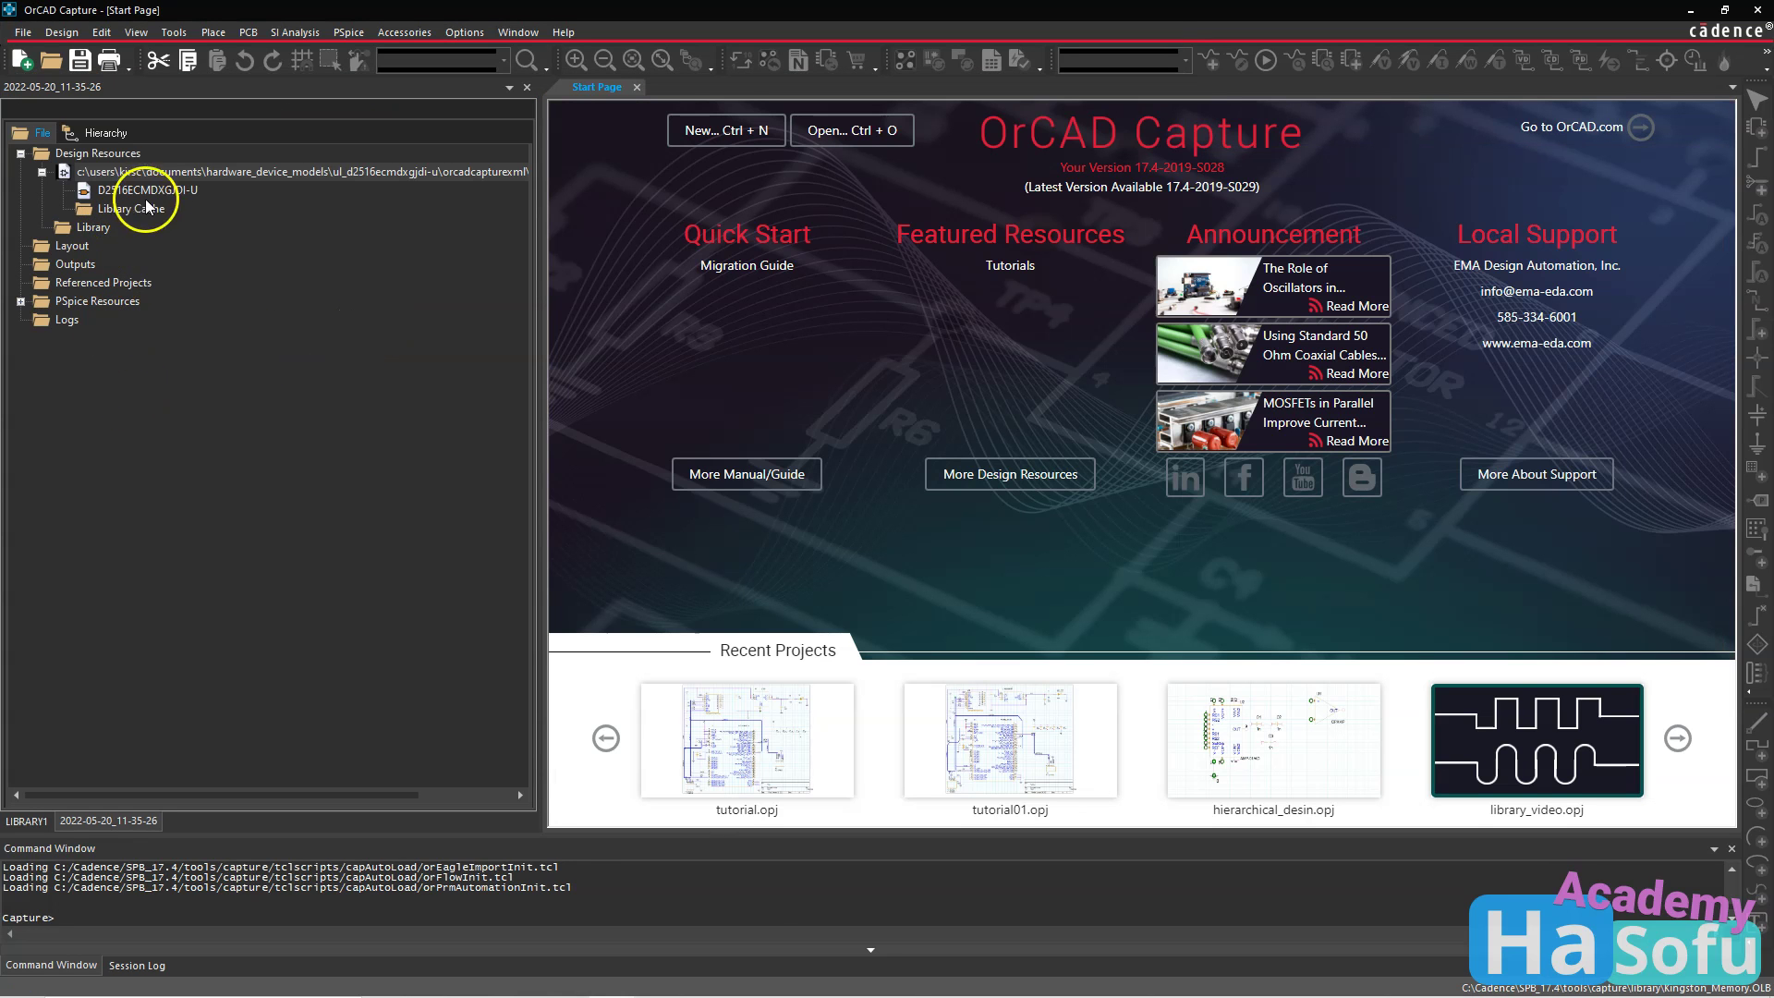
Save the opened library under the name KINGSTON_DDR in the OrcadCaptureXML folder.
left_click(242, 174)
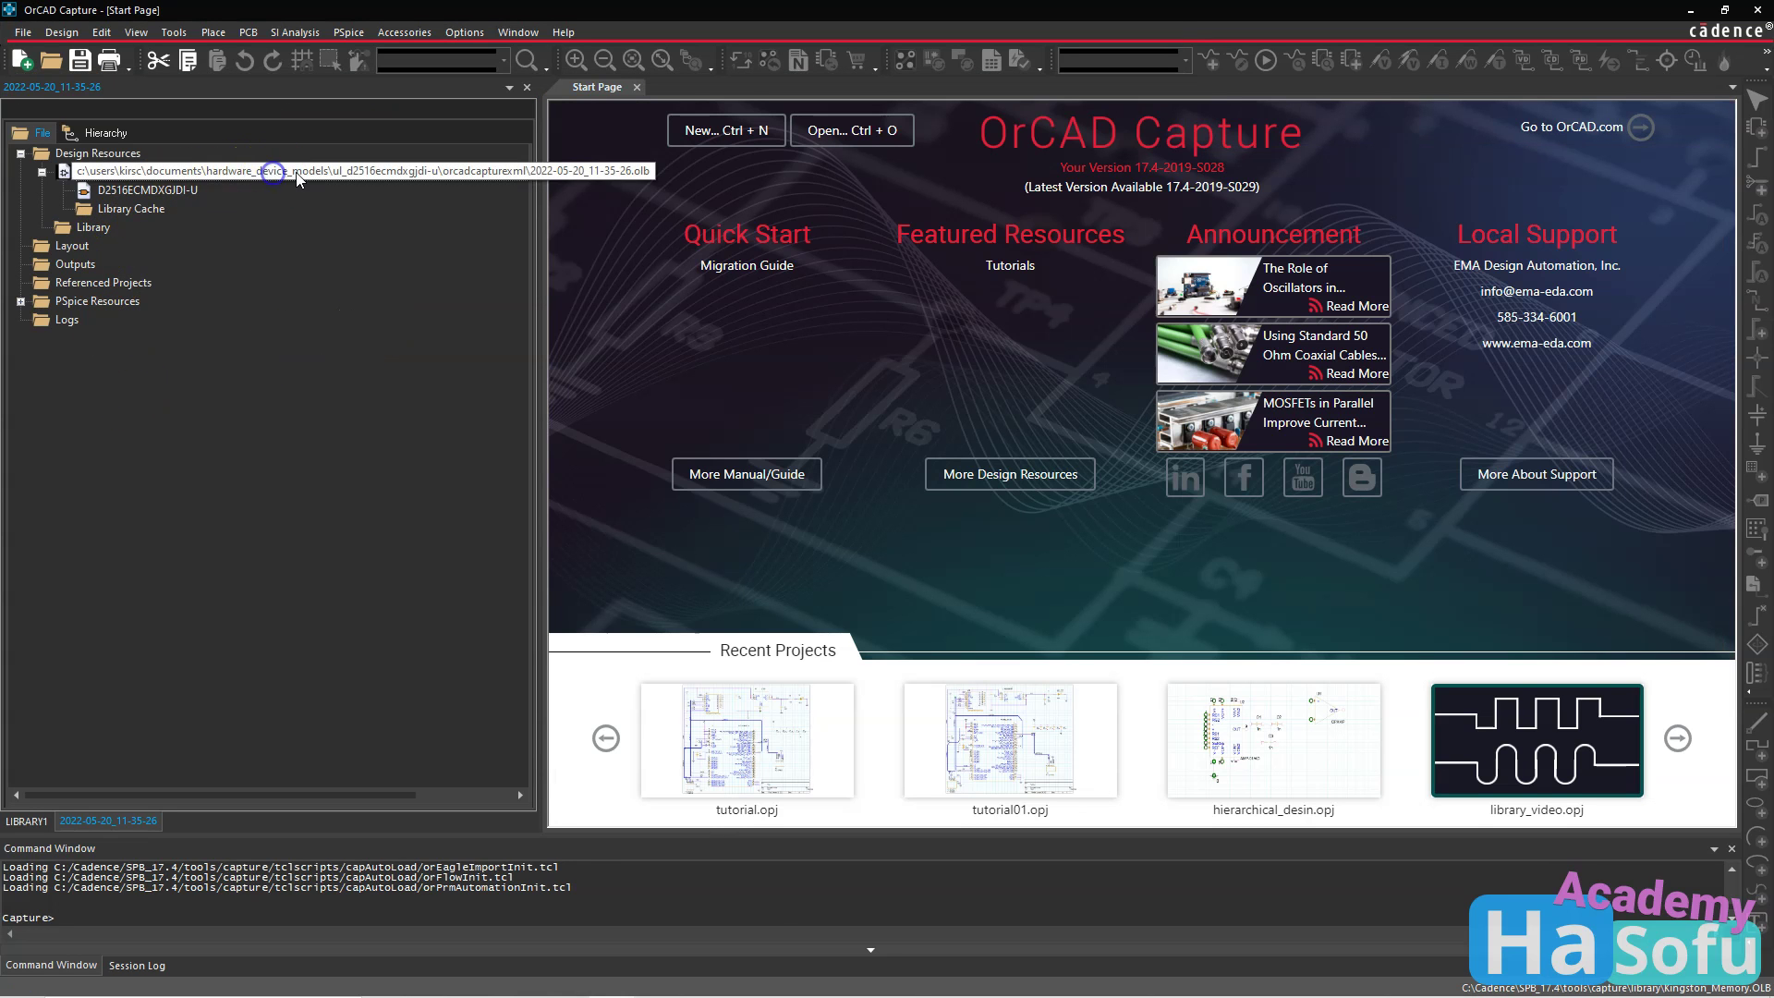
right_click(370, 174)
left_click(409, 300)
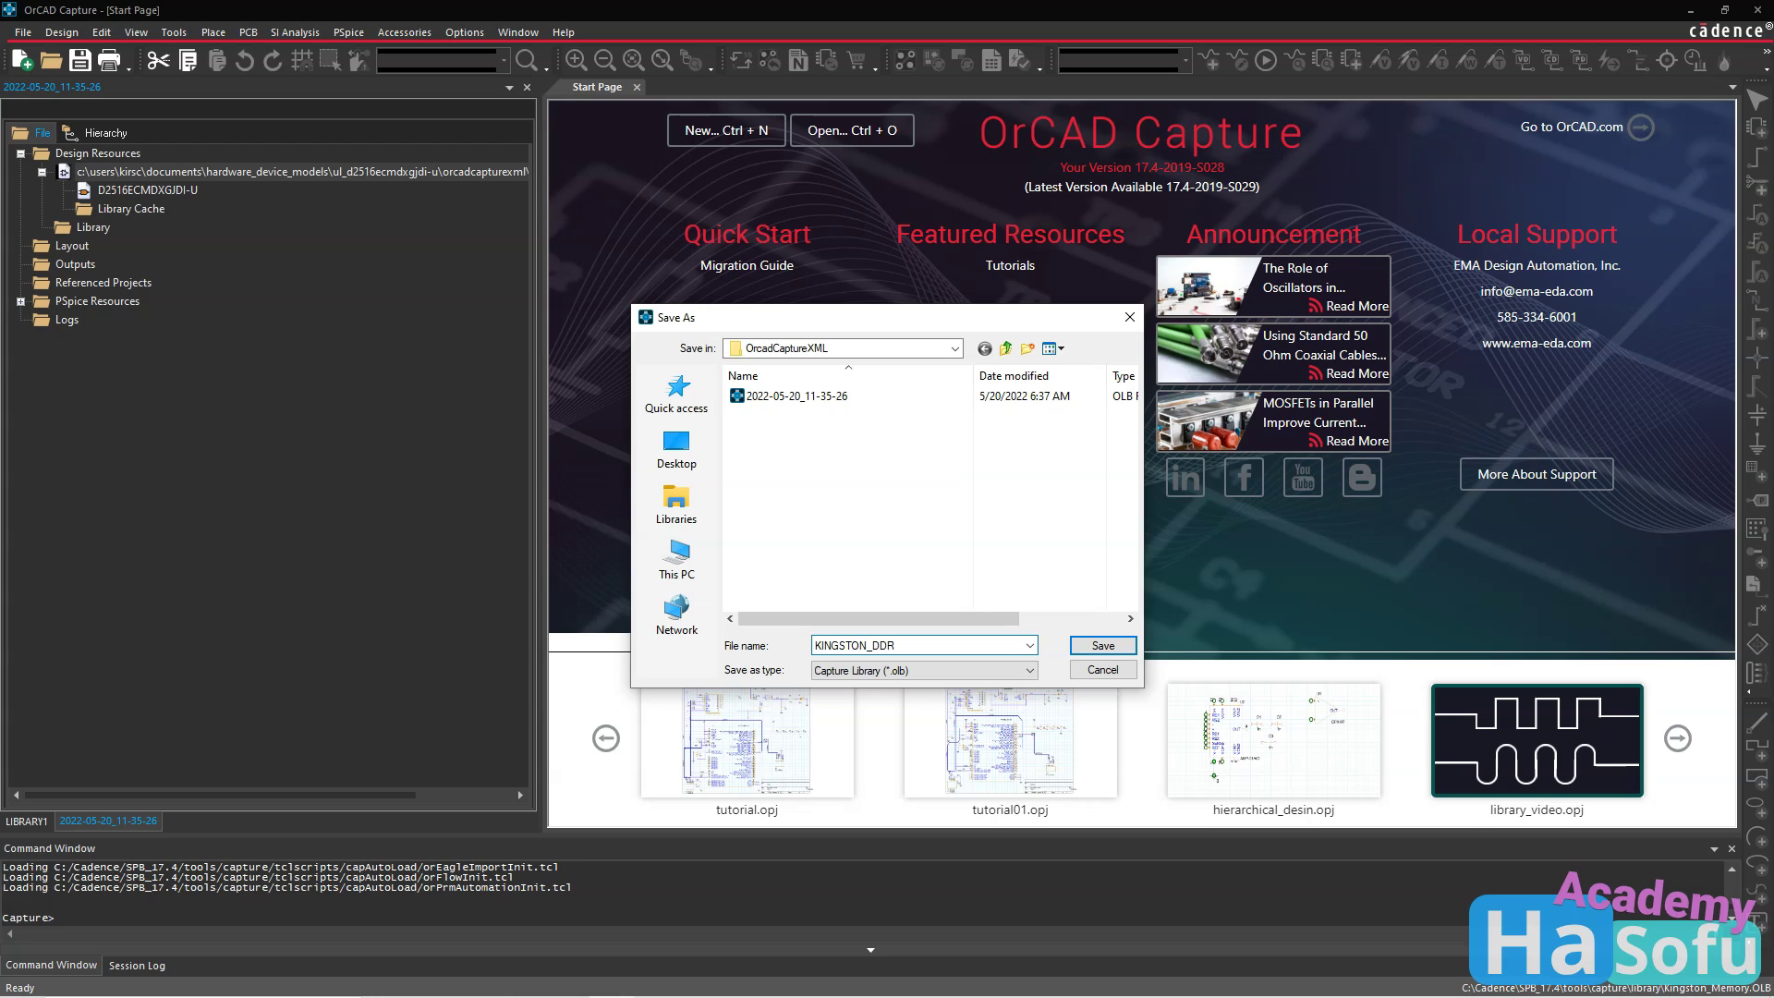
key("Return")
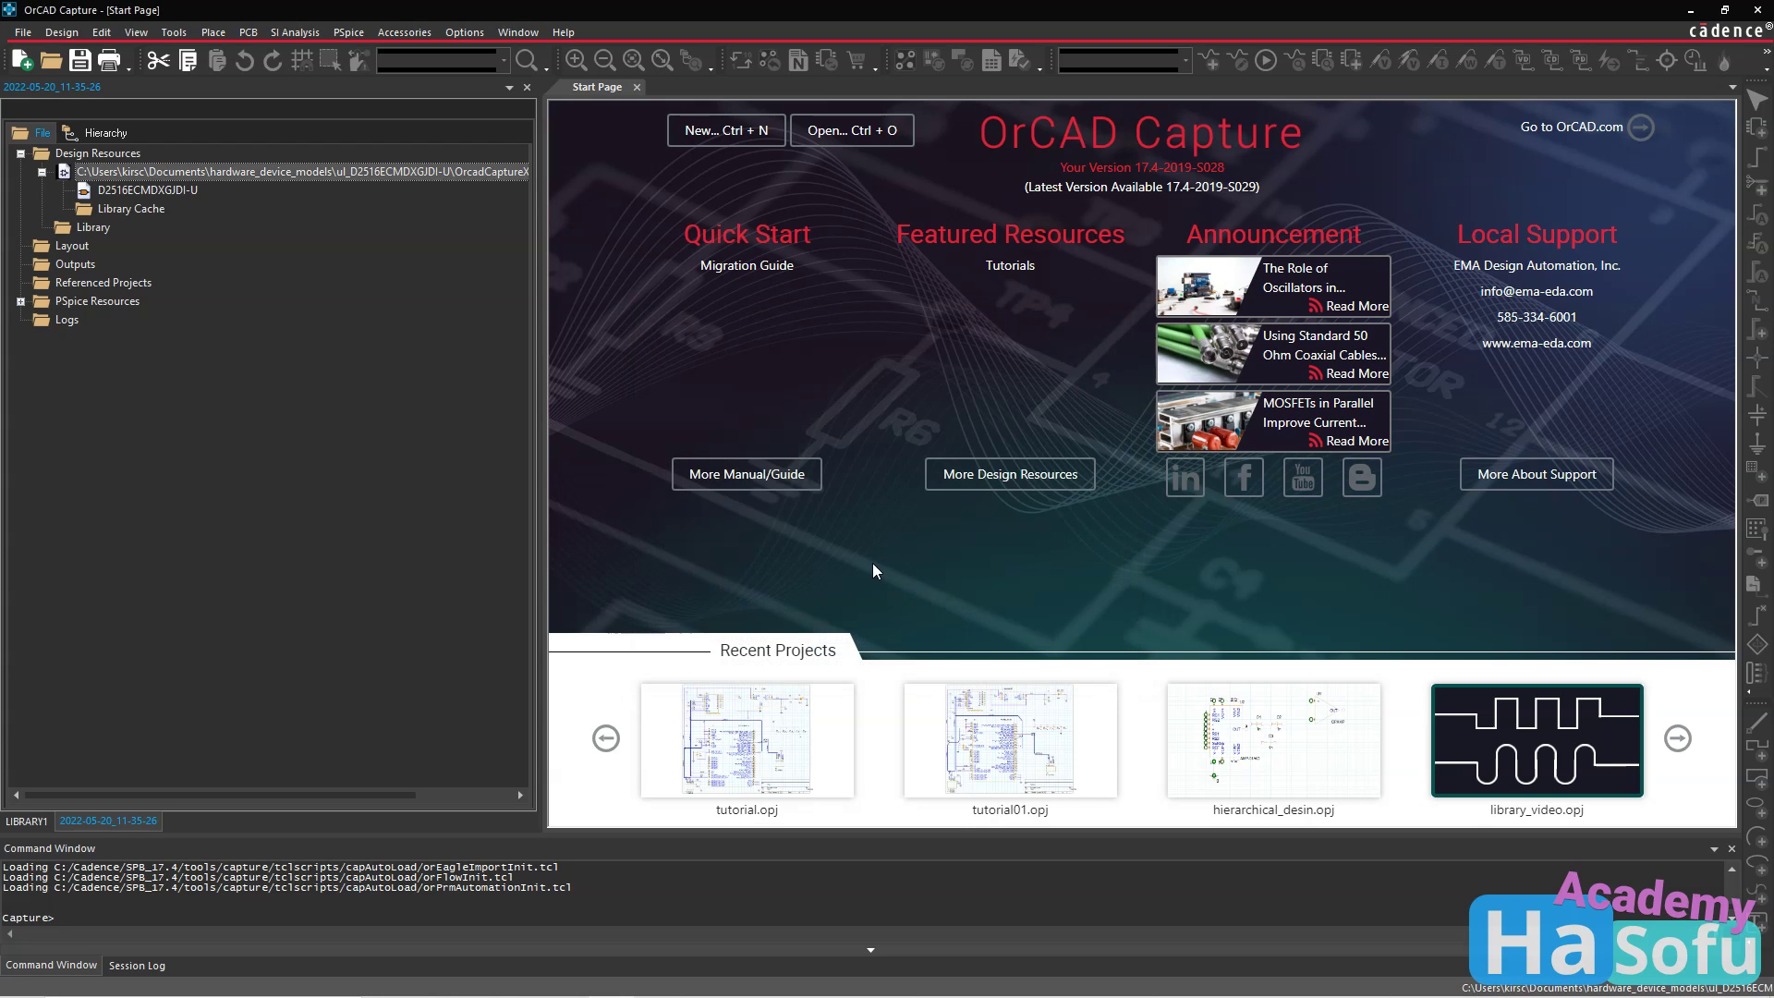
Open the D2516ECMDXGJDI-U part symbol and widen its property sheet so the full property values can be read.
left_click(131, 191)
double_click(131, 191)
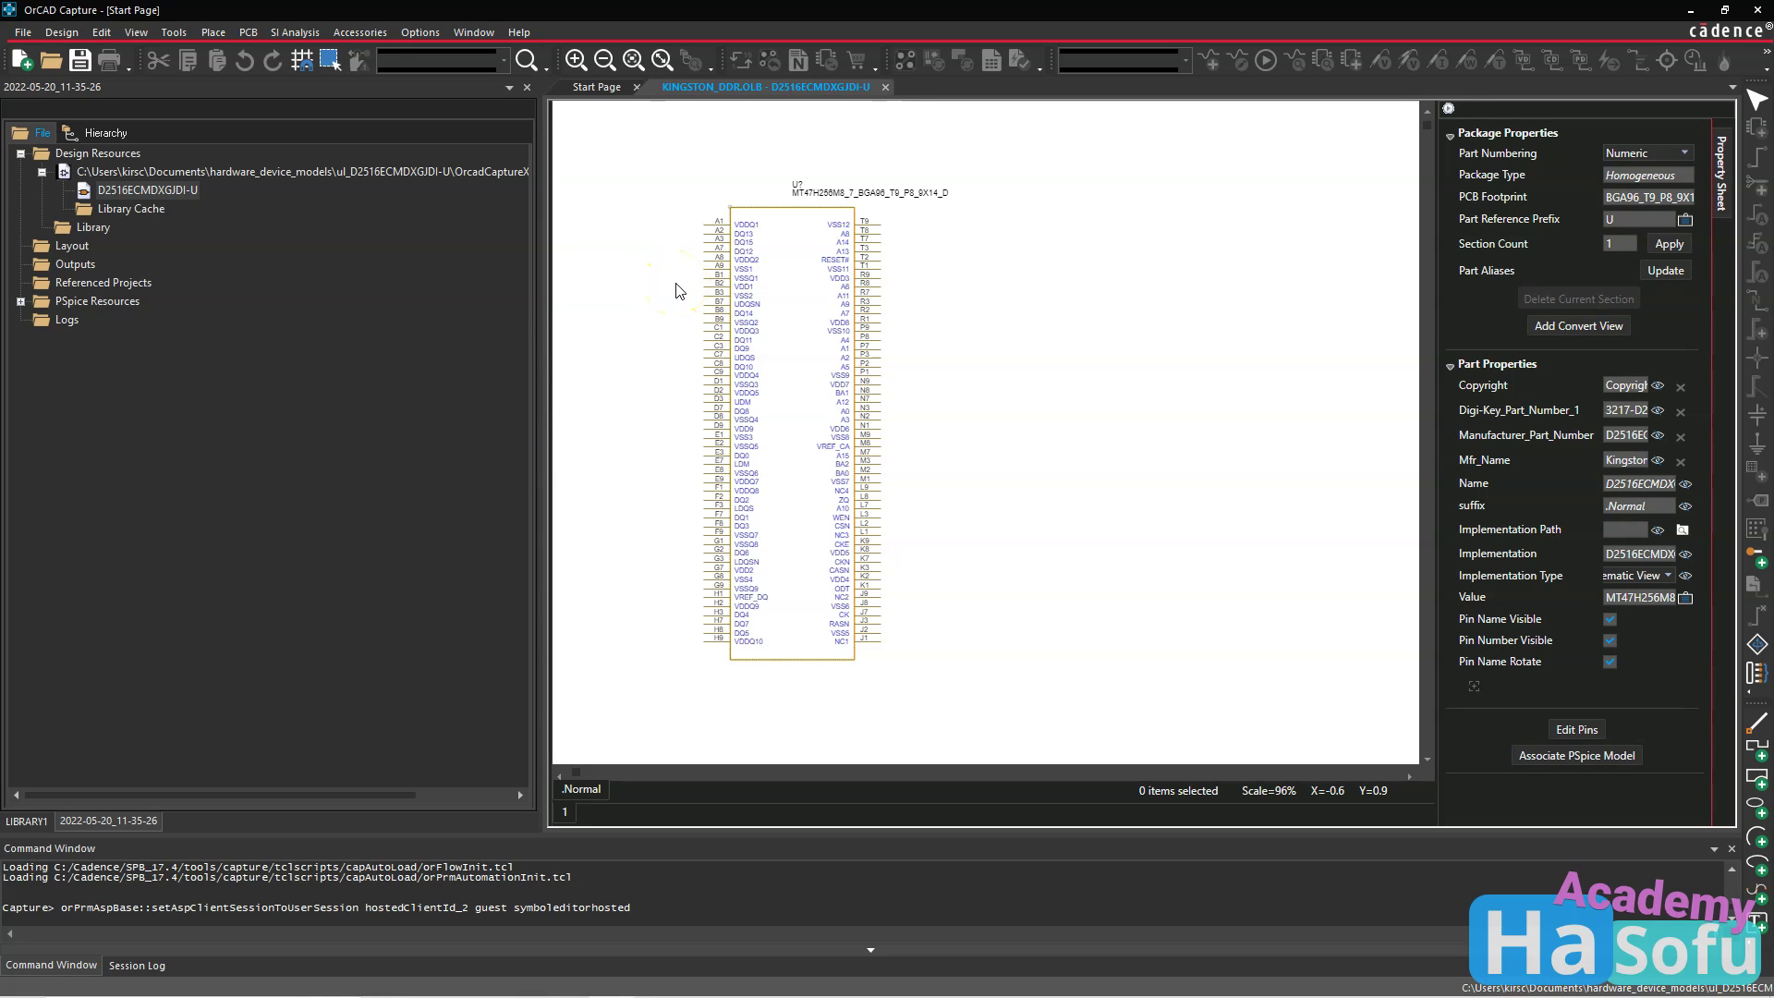
left_click_drag(1423, 416, 1215, 416)
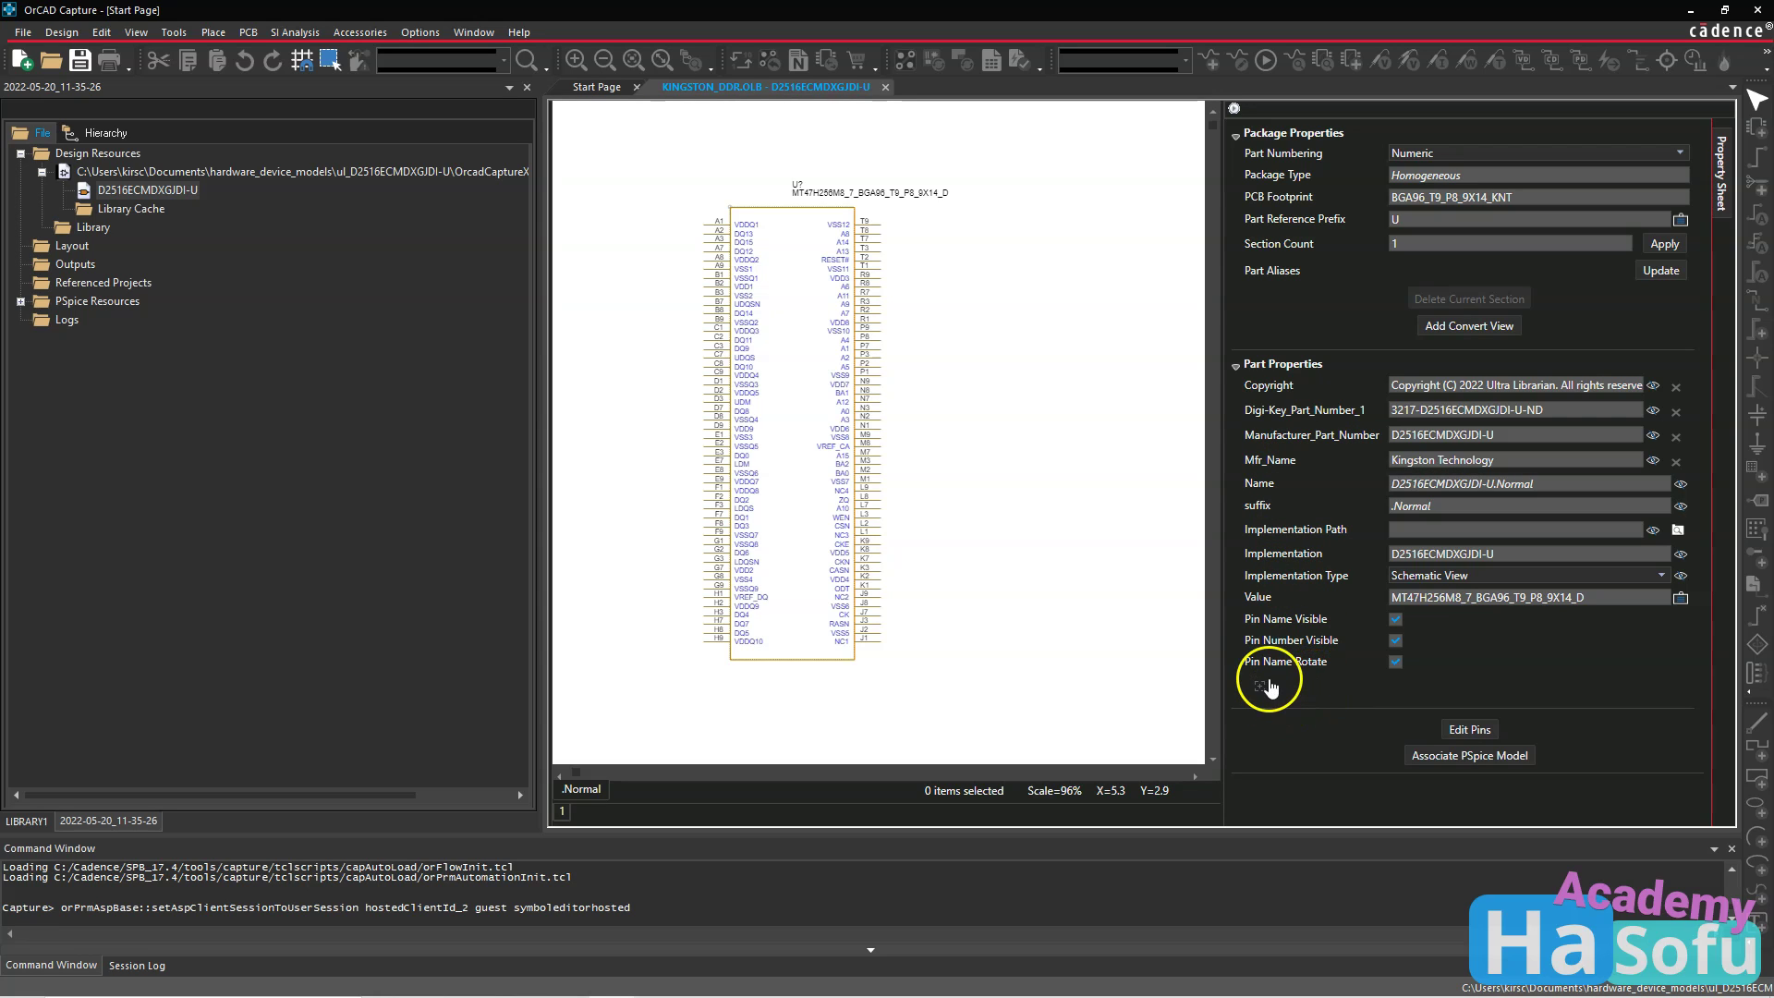
left_click(1273, 466)
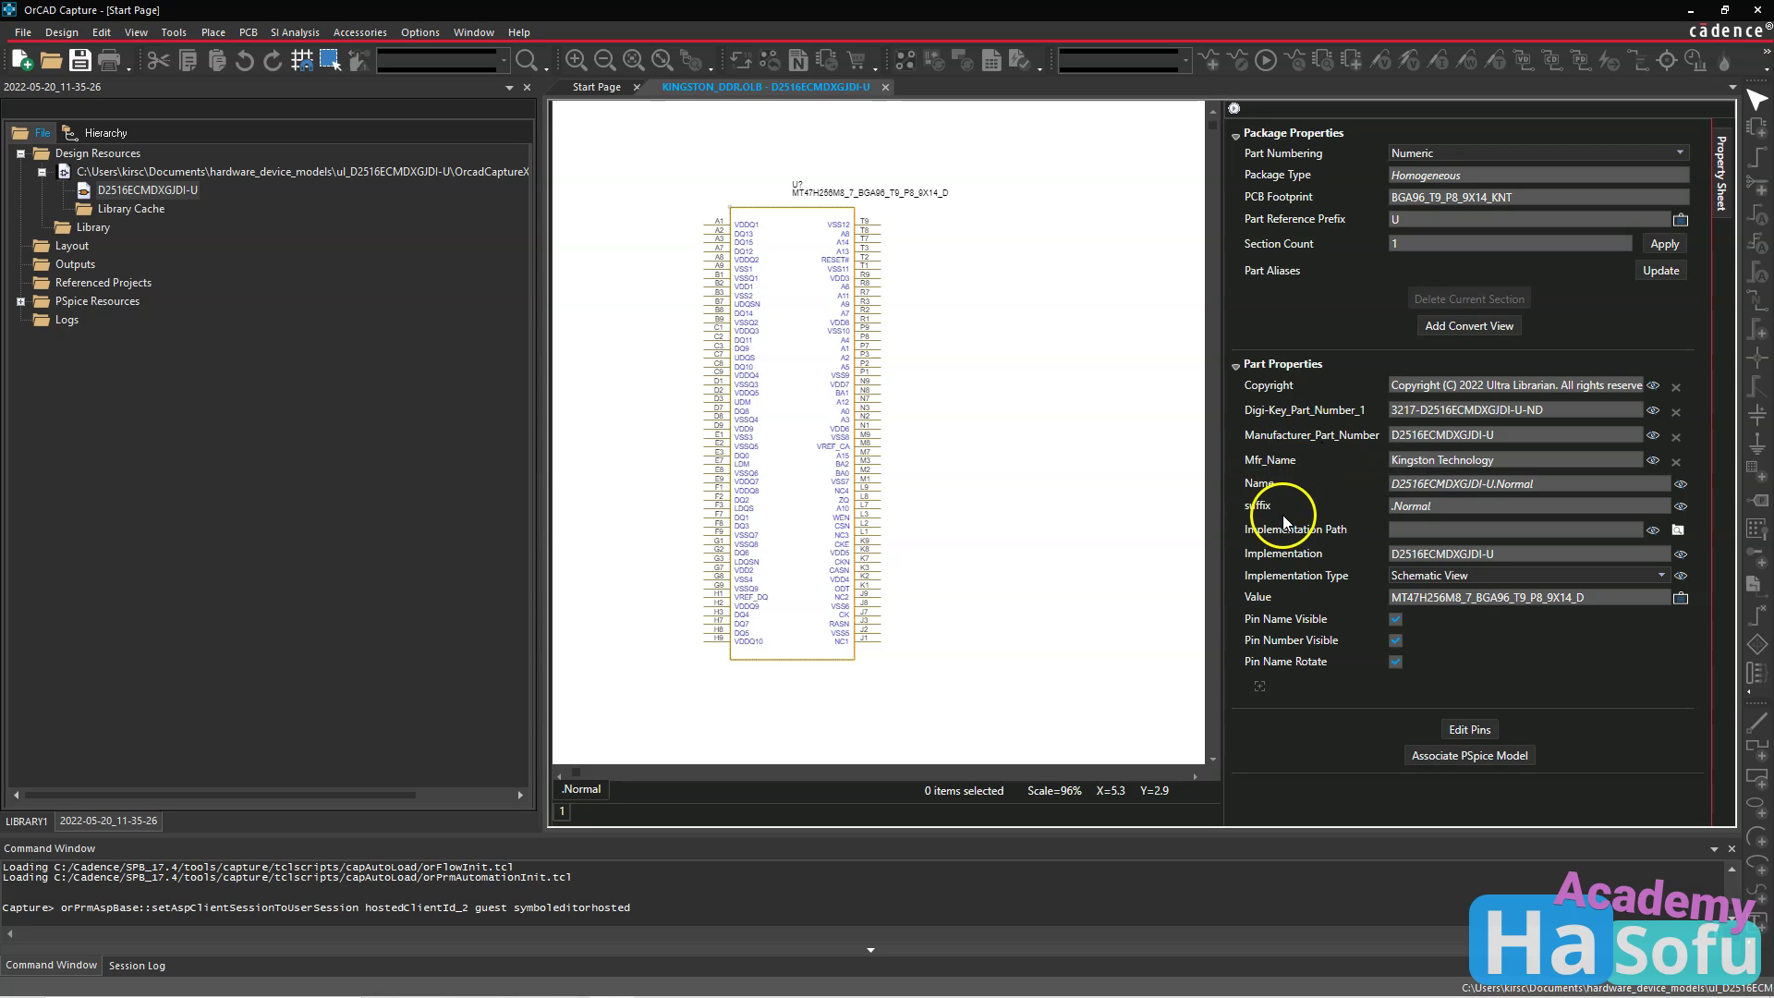
Add a Manufacturer_Name part property with the value D2516ECMDXGJDI-U and save the part.
left_click(1255, 686)
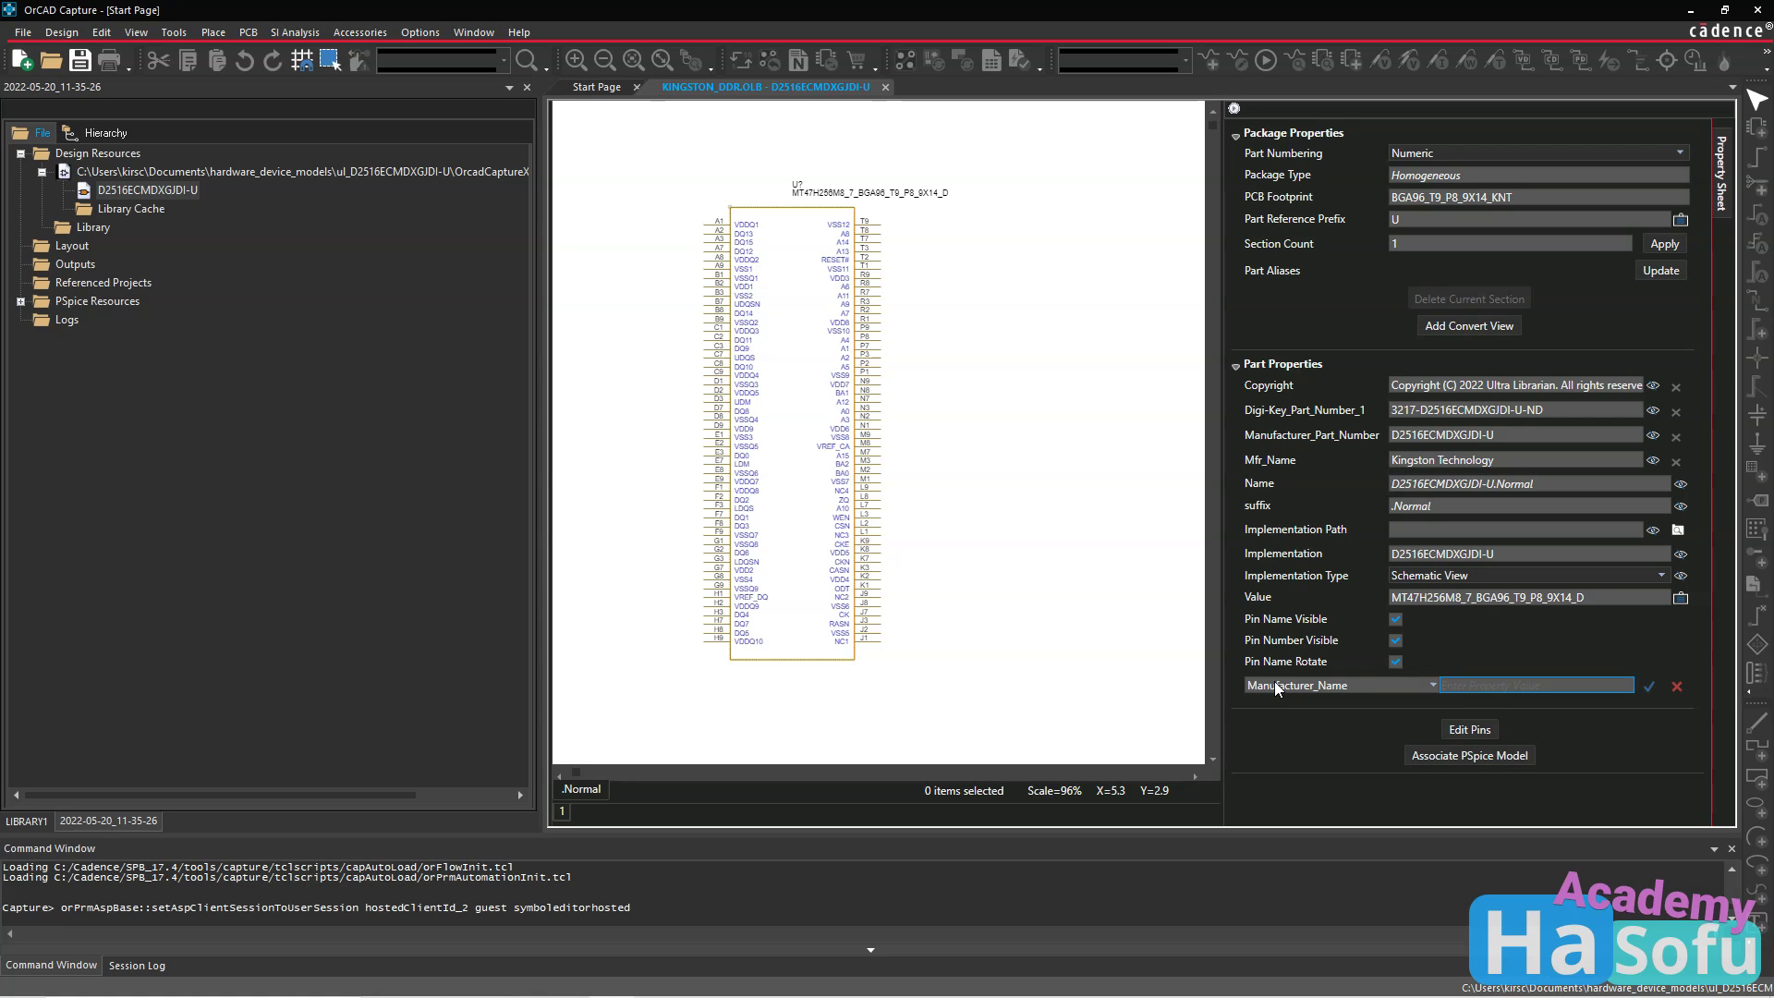
left_click(1498, 436)
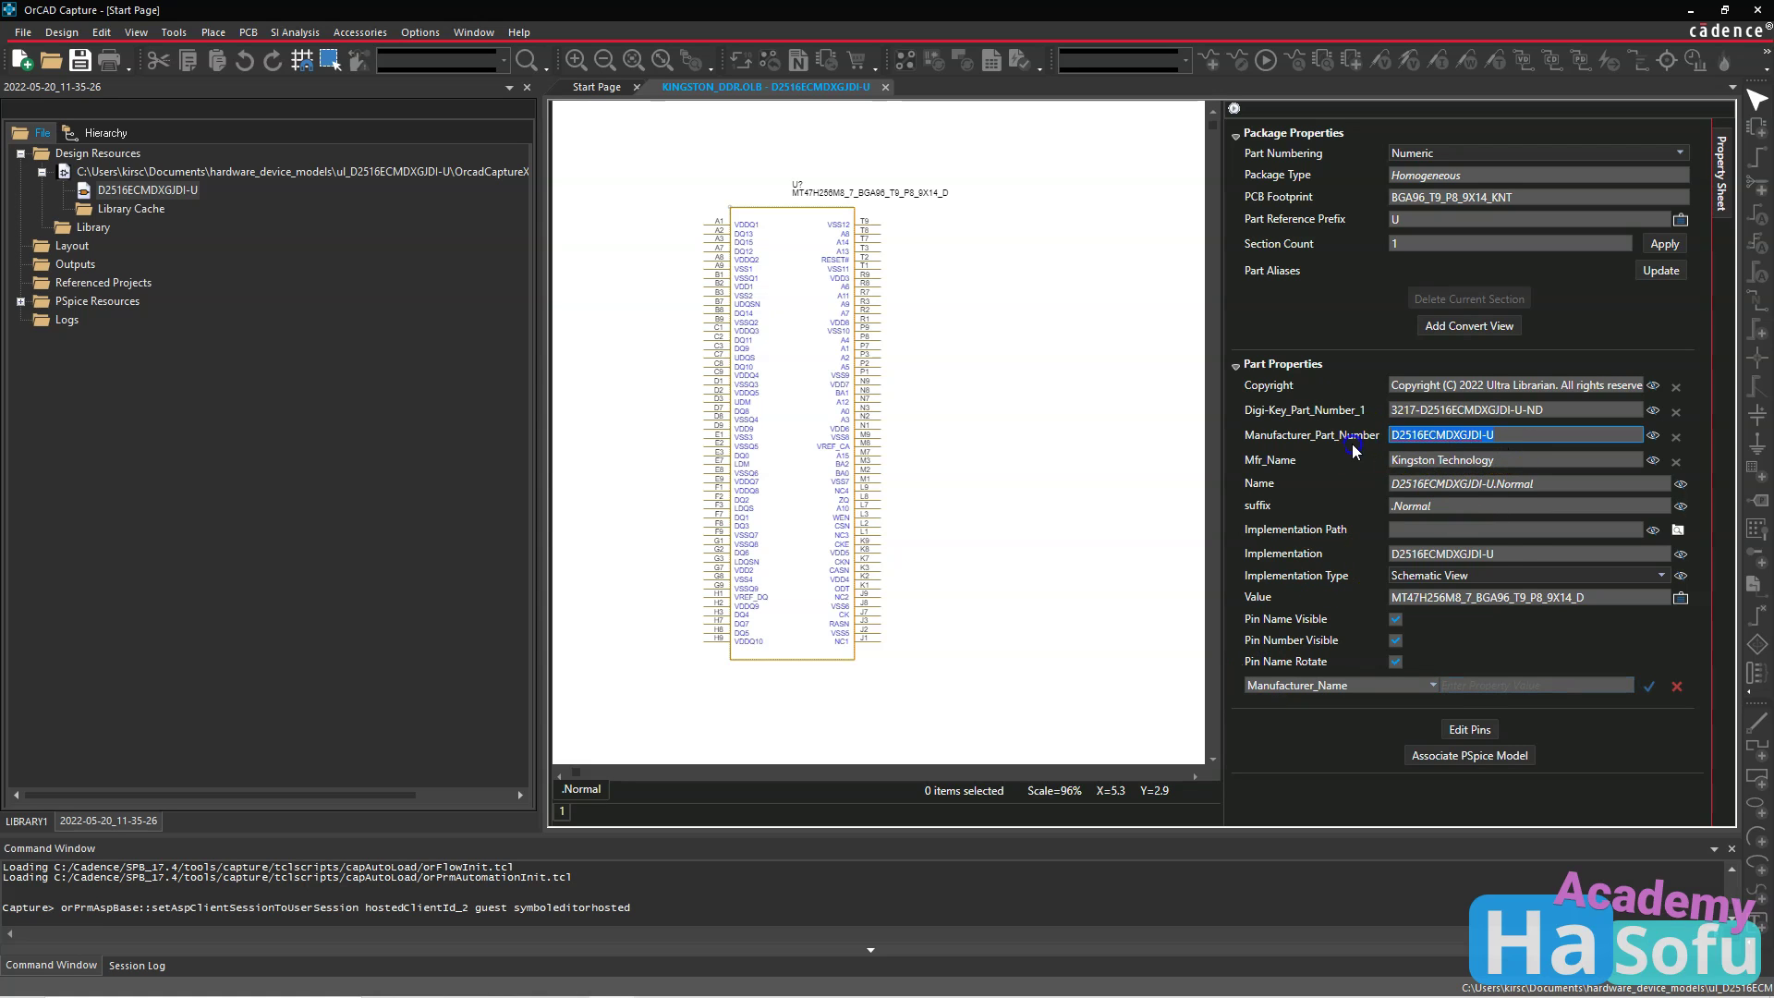
left_click(1478, 684)
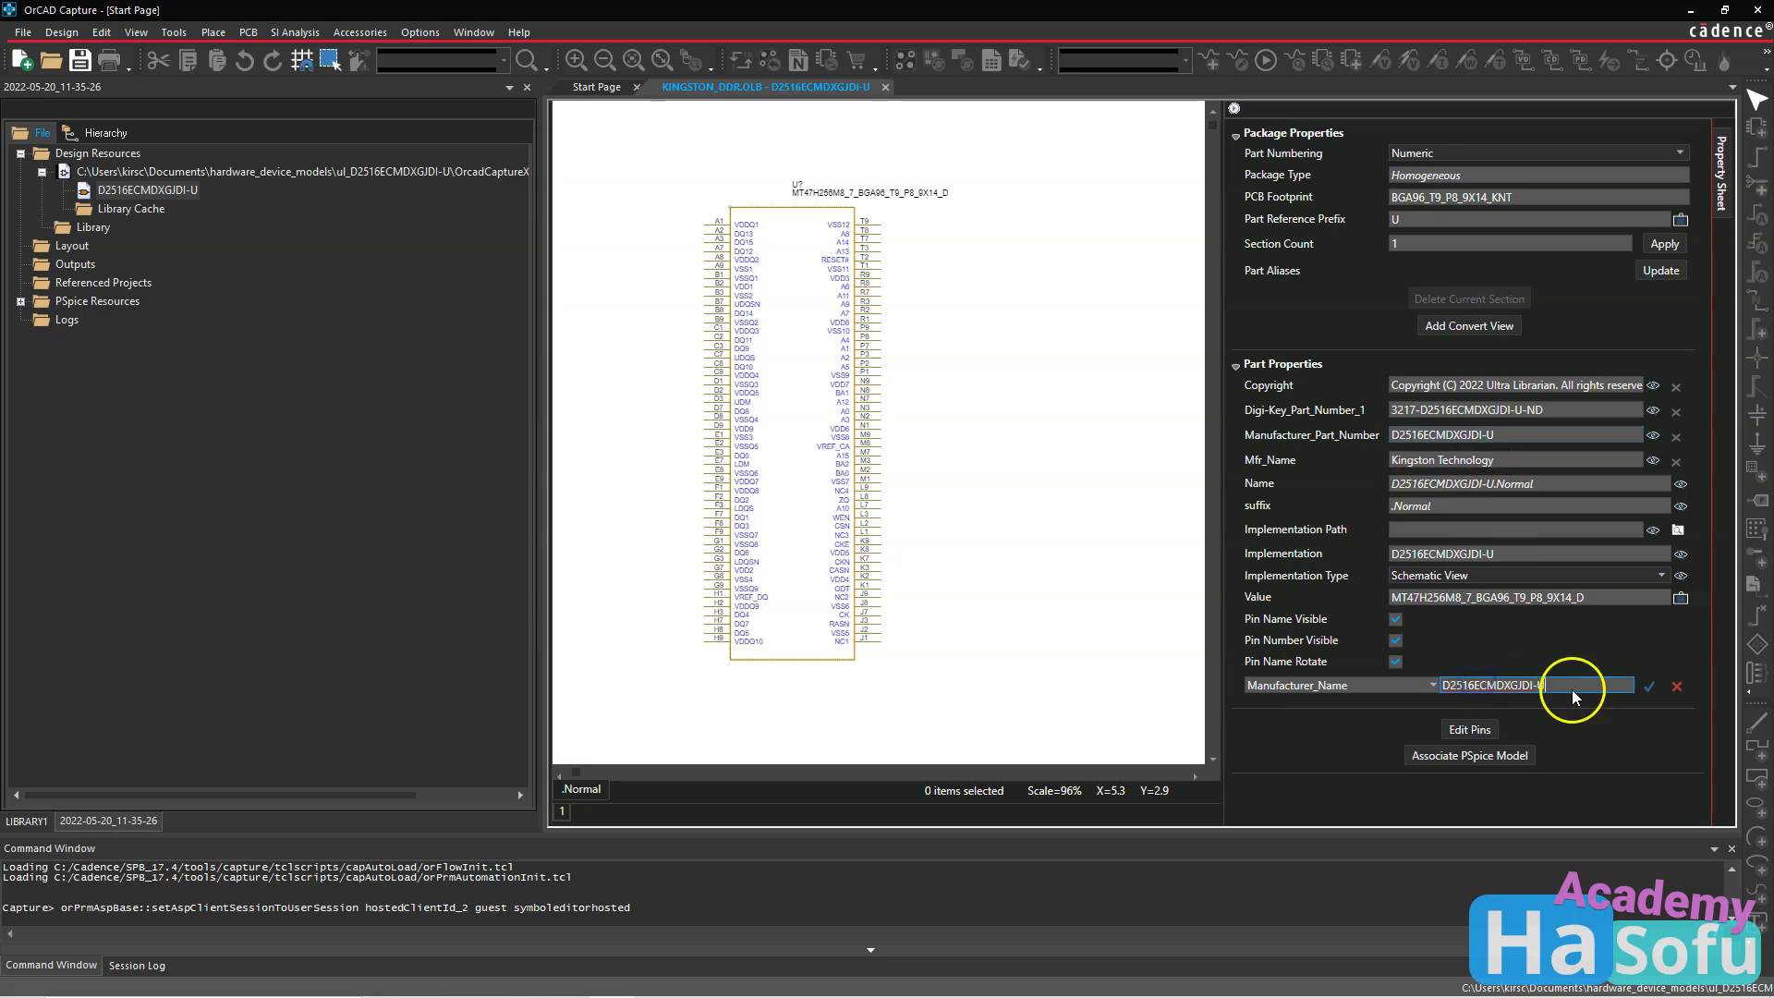
left_click(1650, 686)
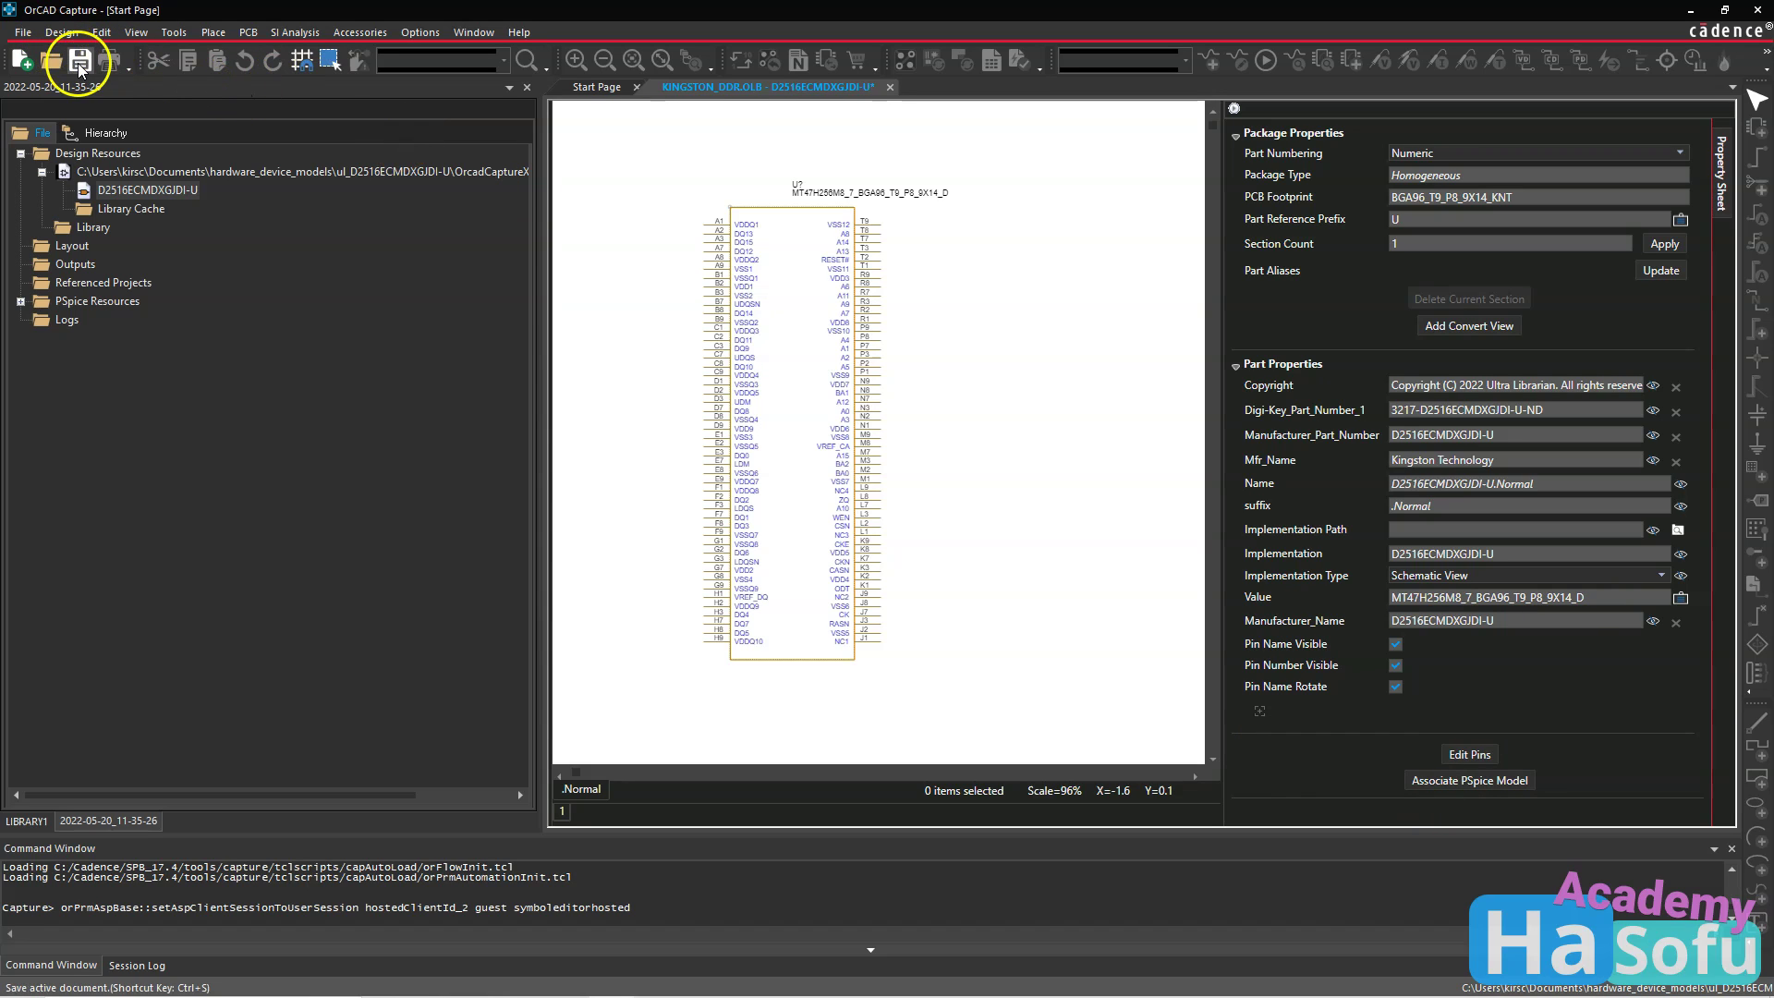
left_click(748, 239)
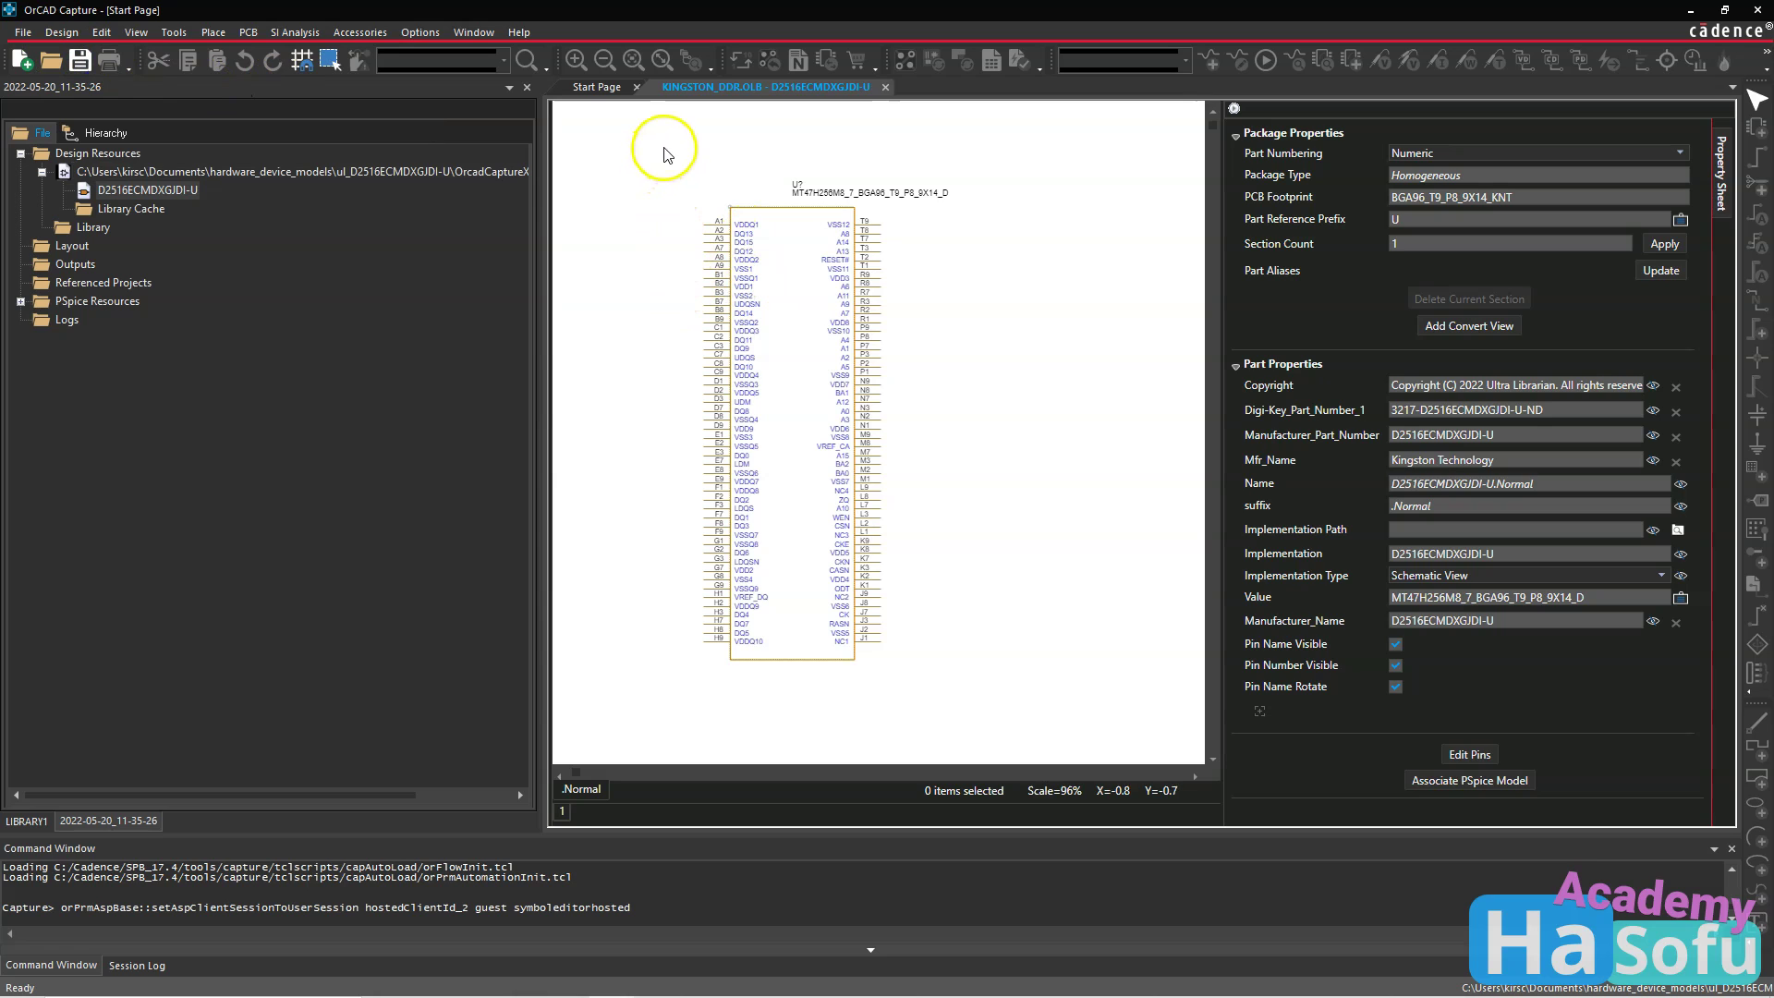
Examine the properties of pin A1 and look over the pin names and numbers down to the end of the symbol.
left_click(817, 288)
scroll(862, 303, "up", 3, "ctrl")
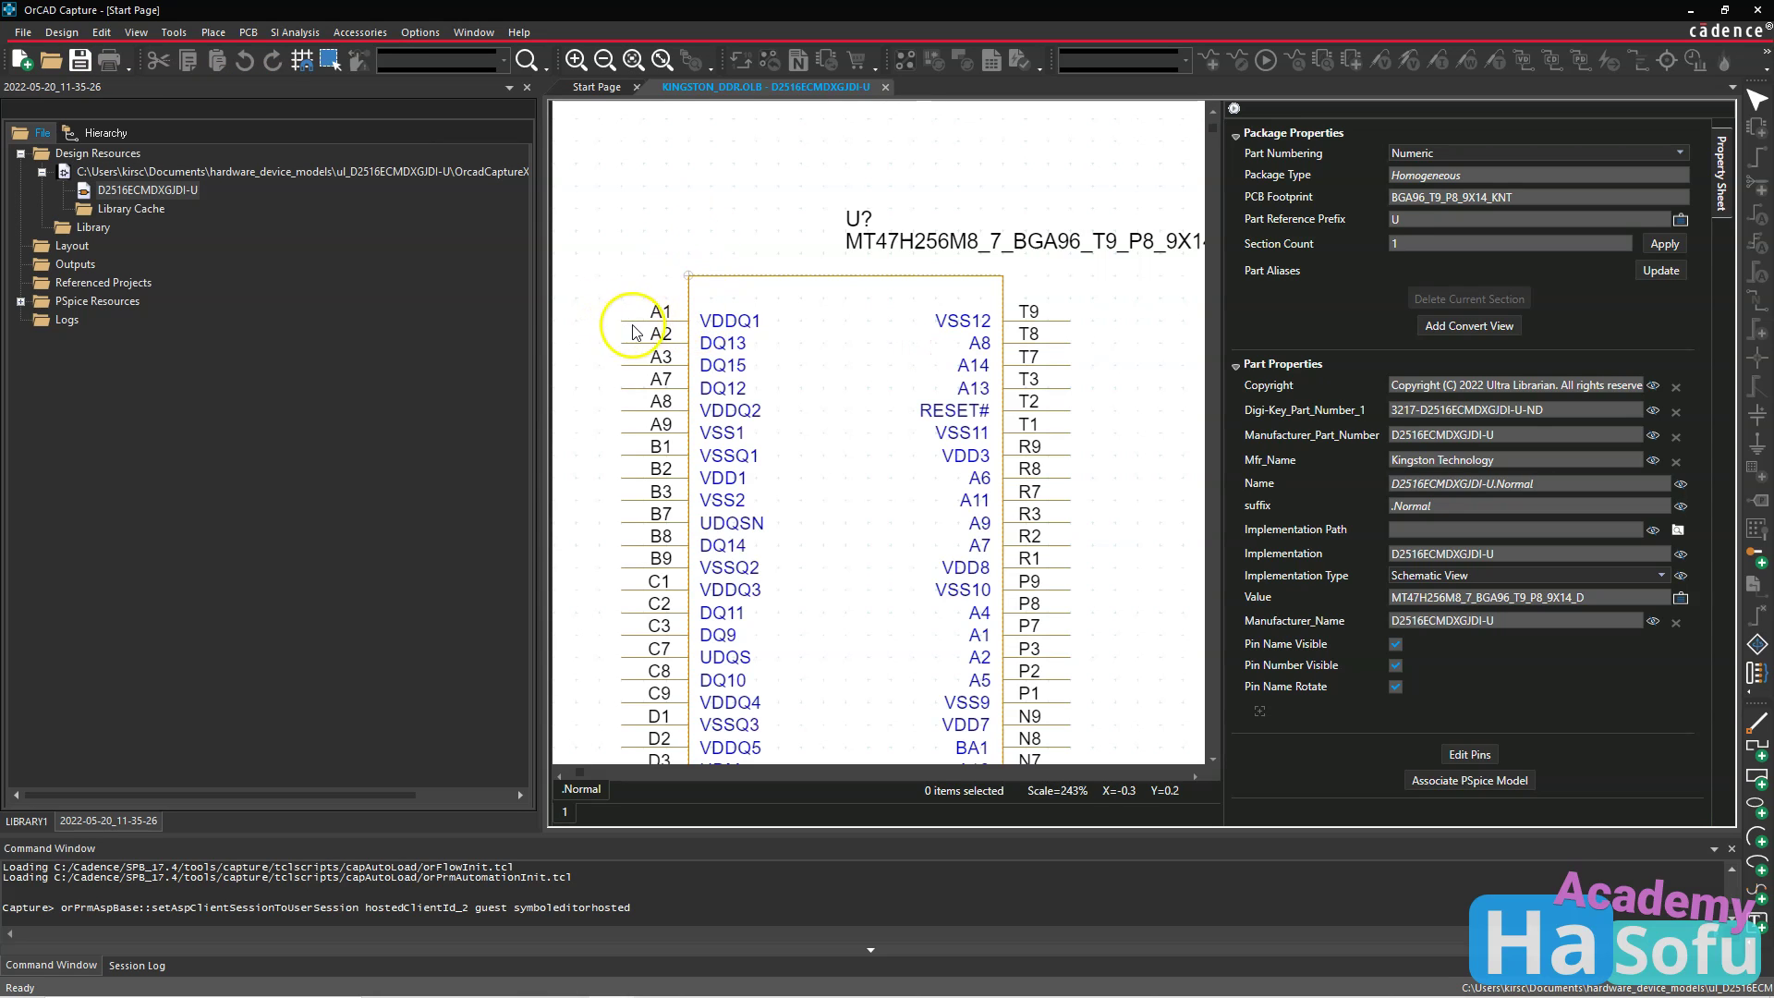
left_click_drag(605, 317, 655, 315)
scroll(856, 456, "down", 10)
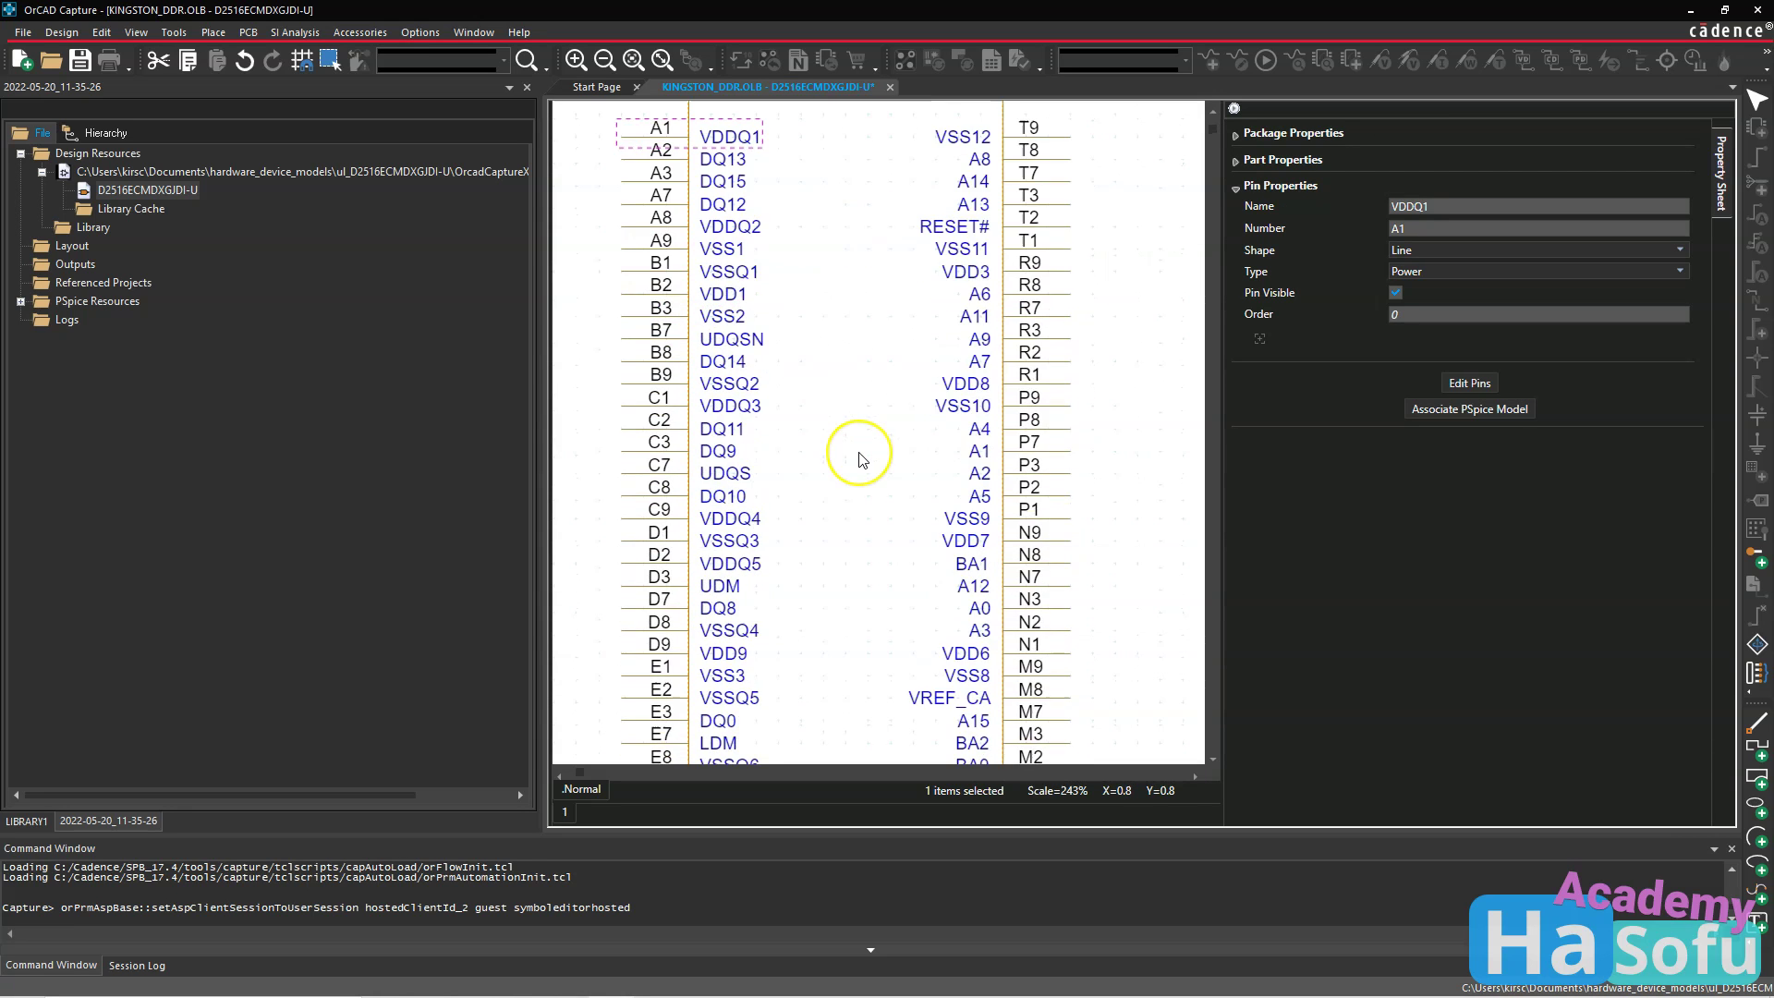
scroll(859, 459, "down", 3)
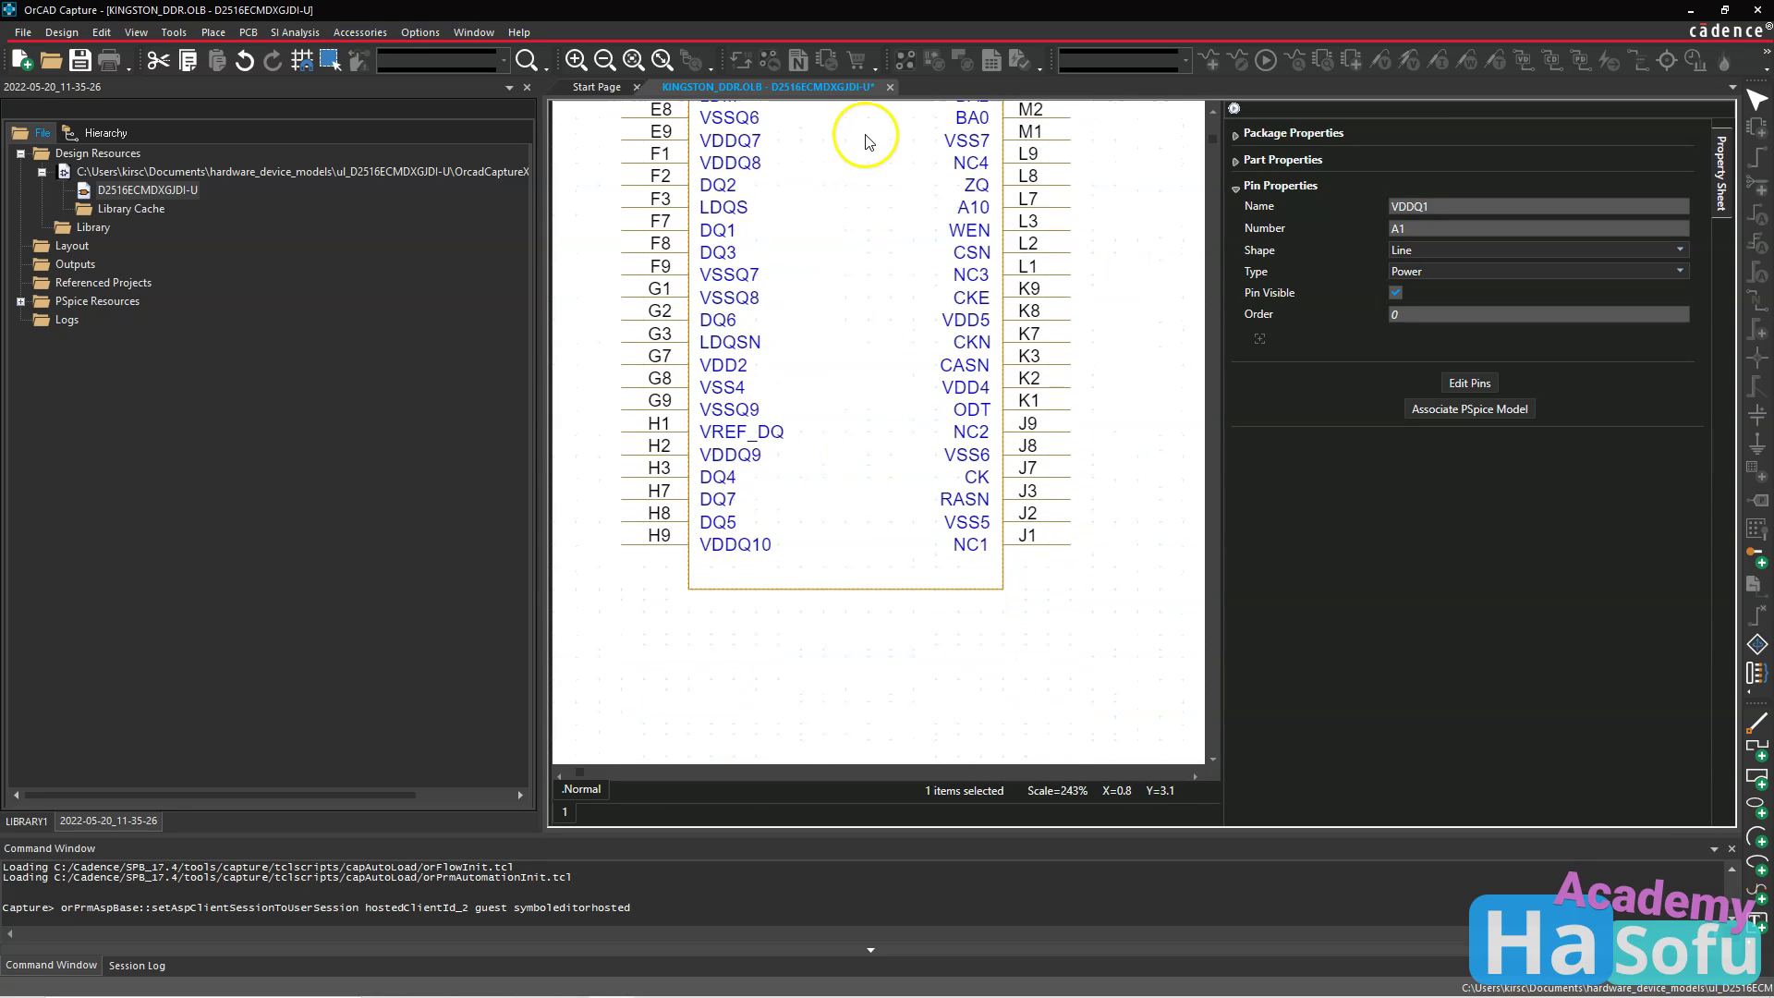
Close the part symbol and widen the project tree to show more of the KINGSTON_DDR library path.
left_click(890, 87)
left_click(894, 545)
left_click(247, 171)
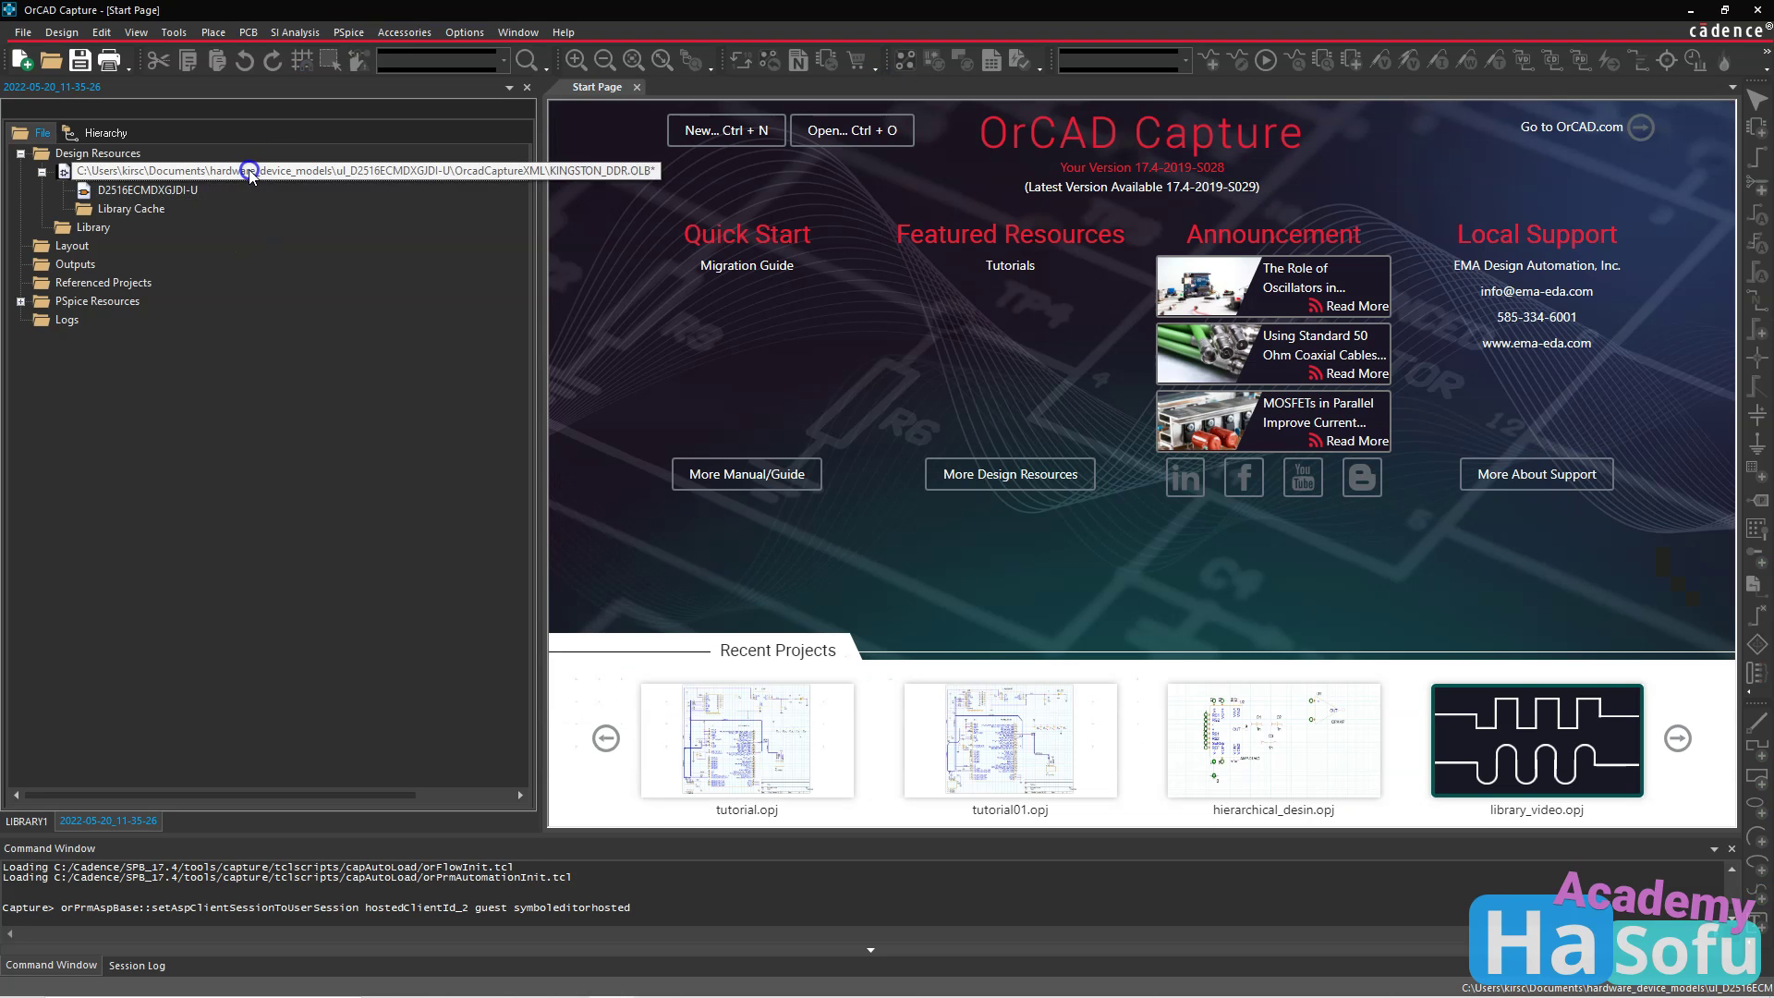
left_click_drag(547, 252, 629, 254)
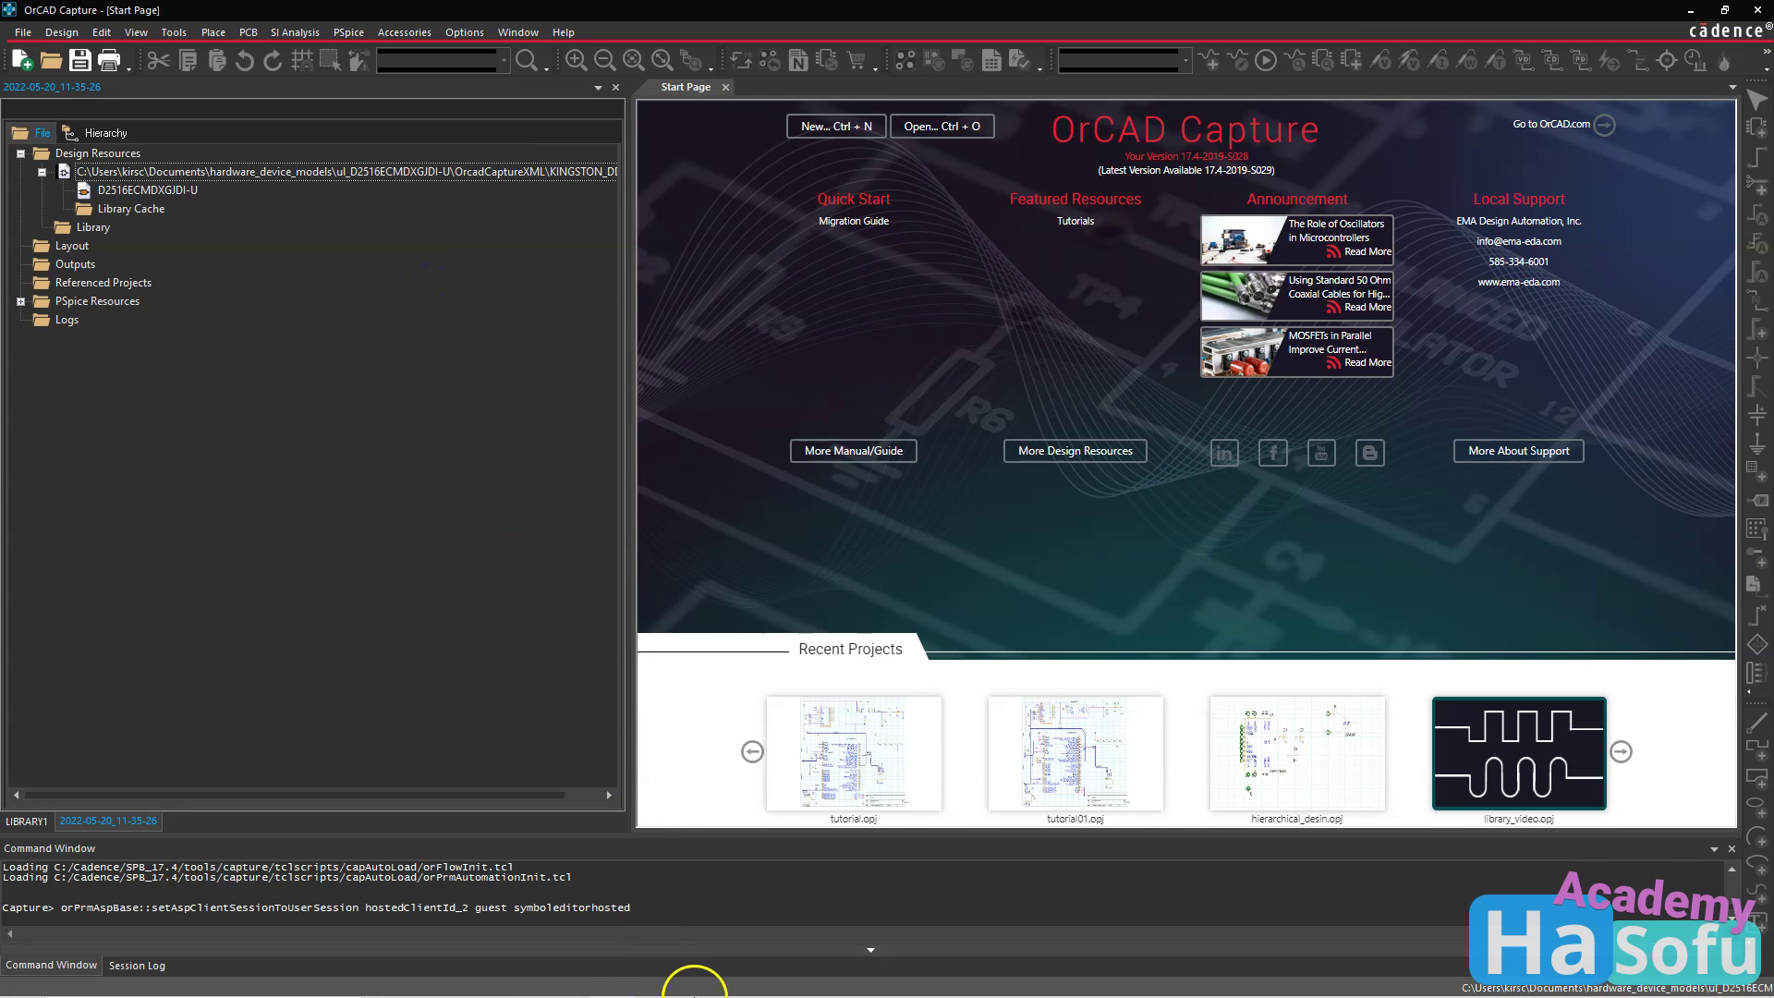
Switch to OrCAD PCB Designer and look over its file commands.
left_click(566, 979)
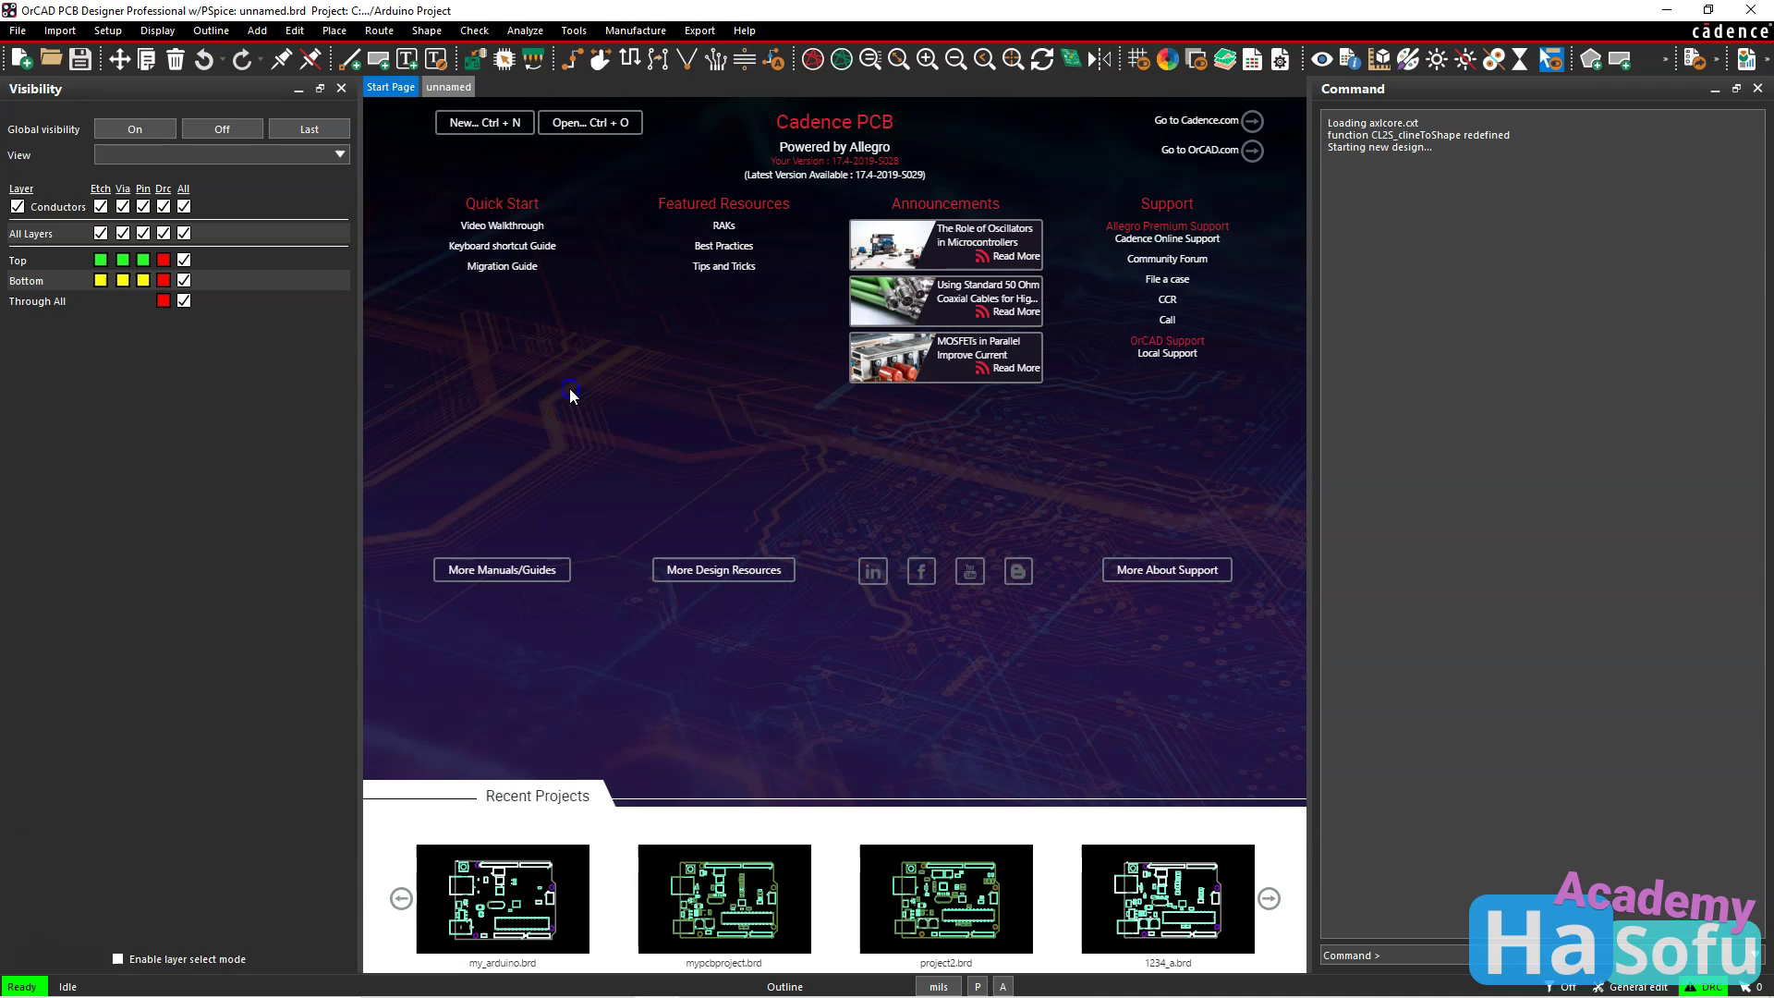
left_click(18, 32)
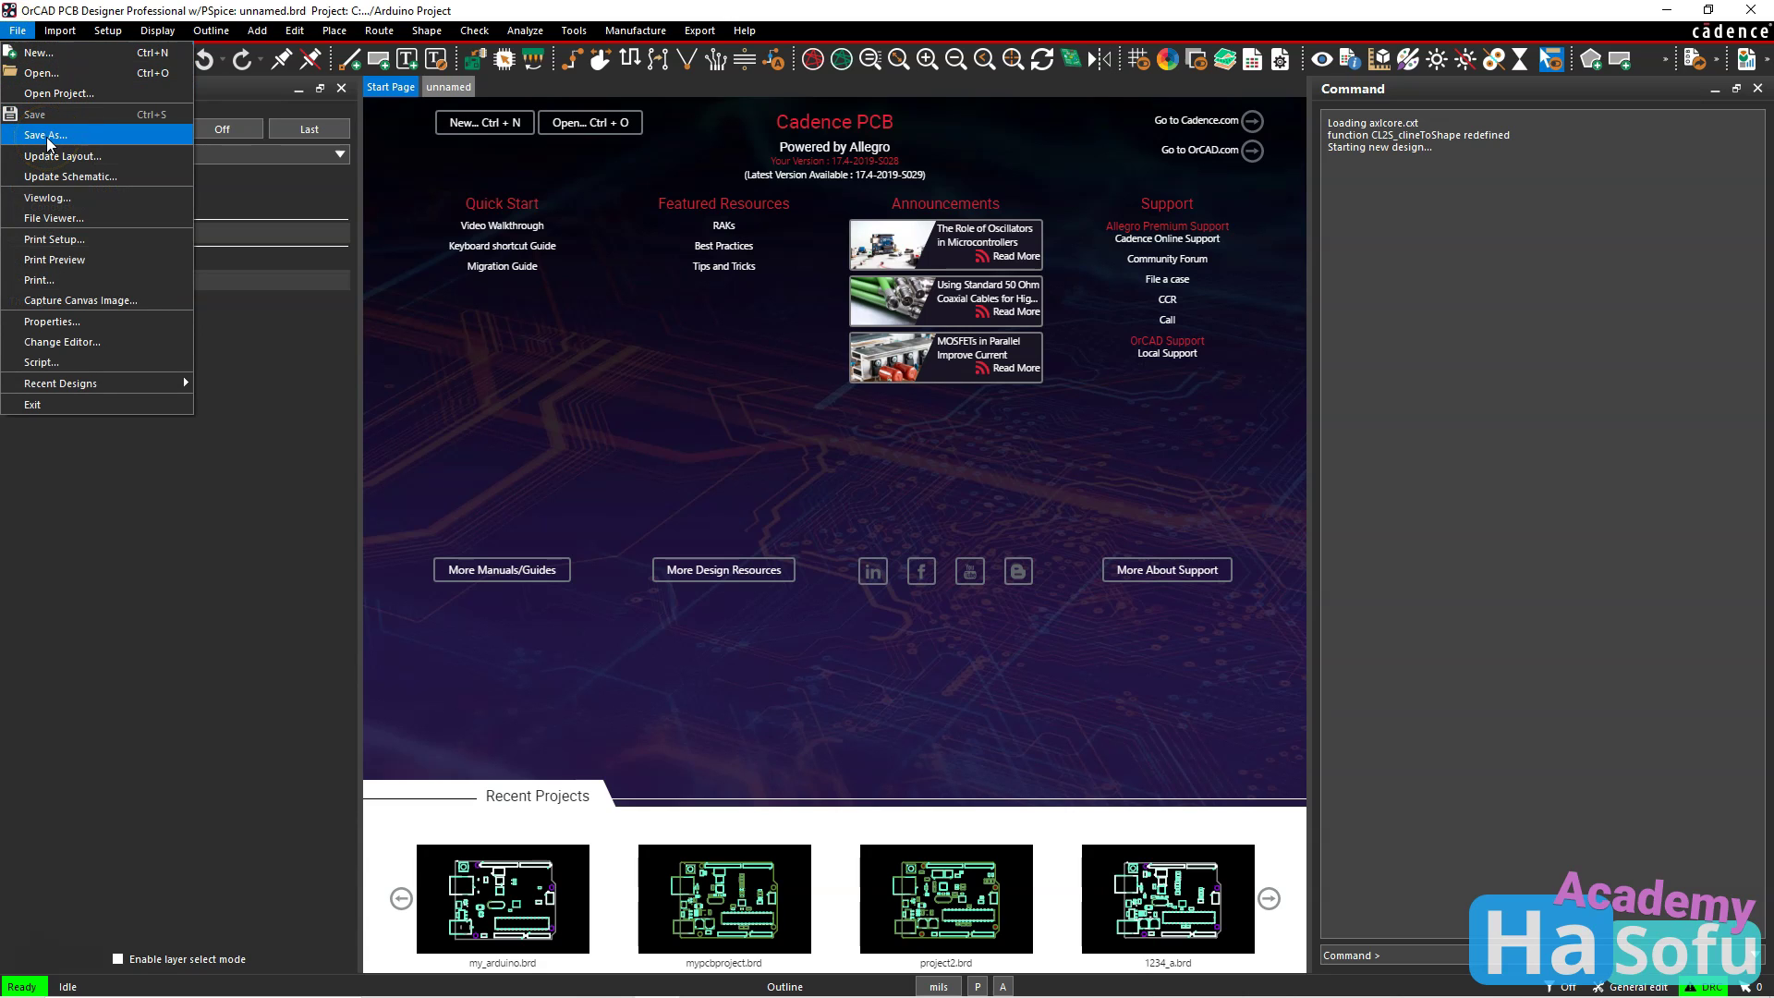
left_click(245, 517)
Switch to File Explorer and open the AllegroV17_2 folder inside ul_D2516ECMDXGJDI-U.
mouse_move(475, 978)
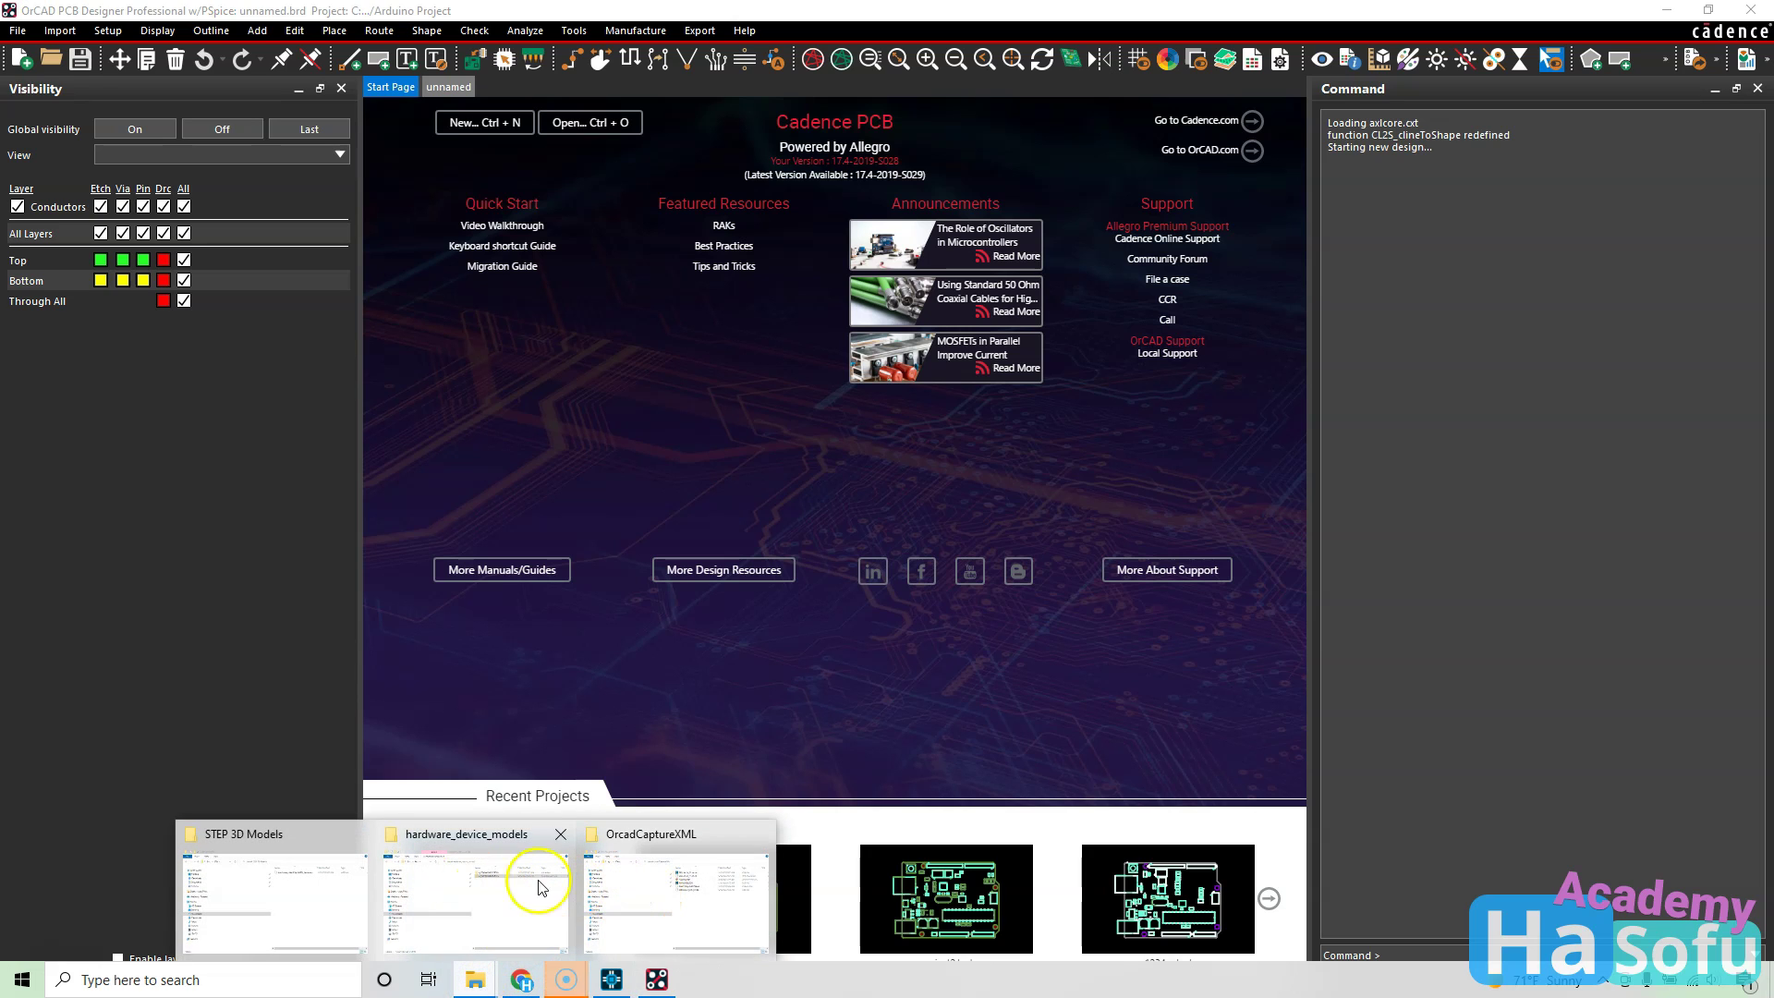
left_click(649, 894)
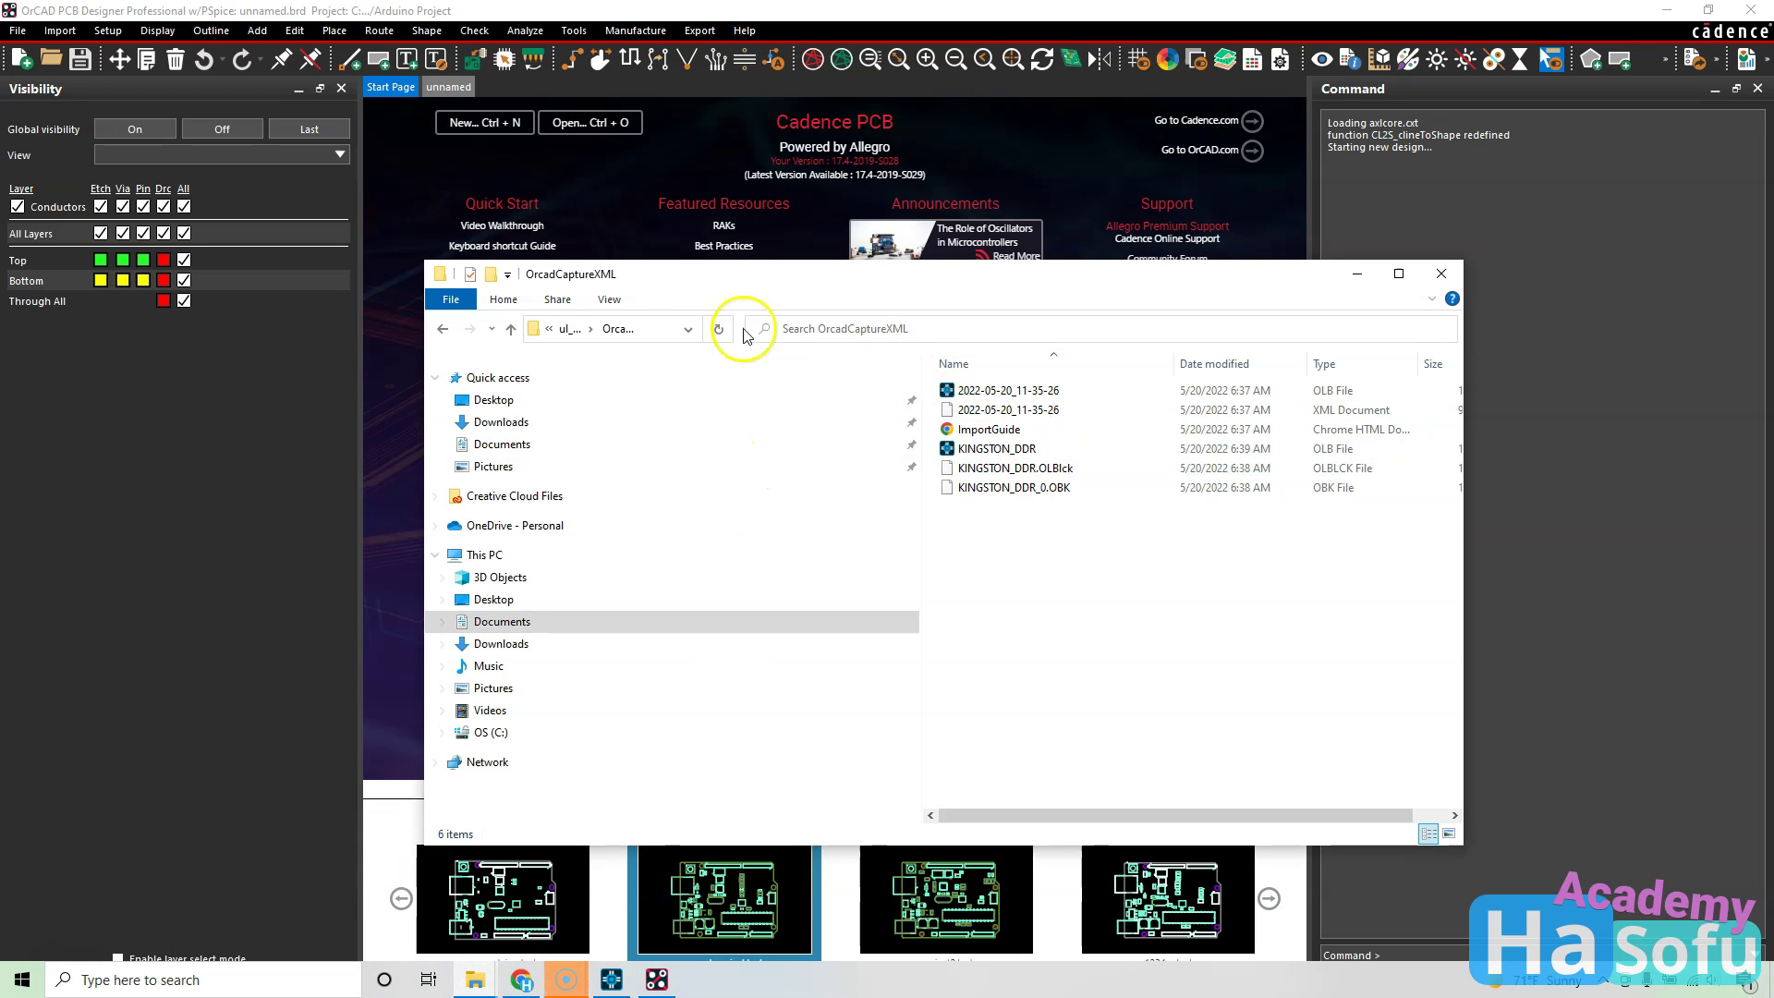
left_click(443, 328)
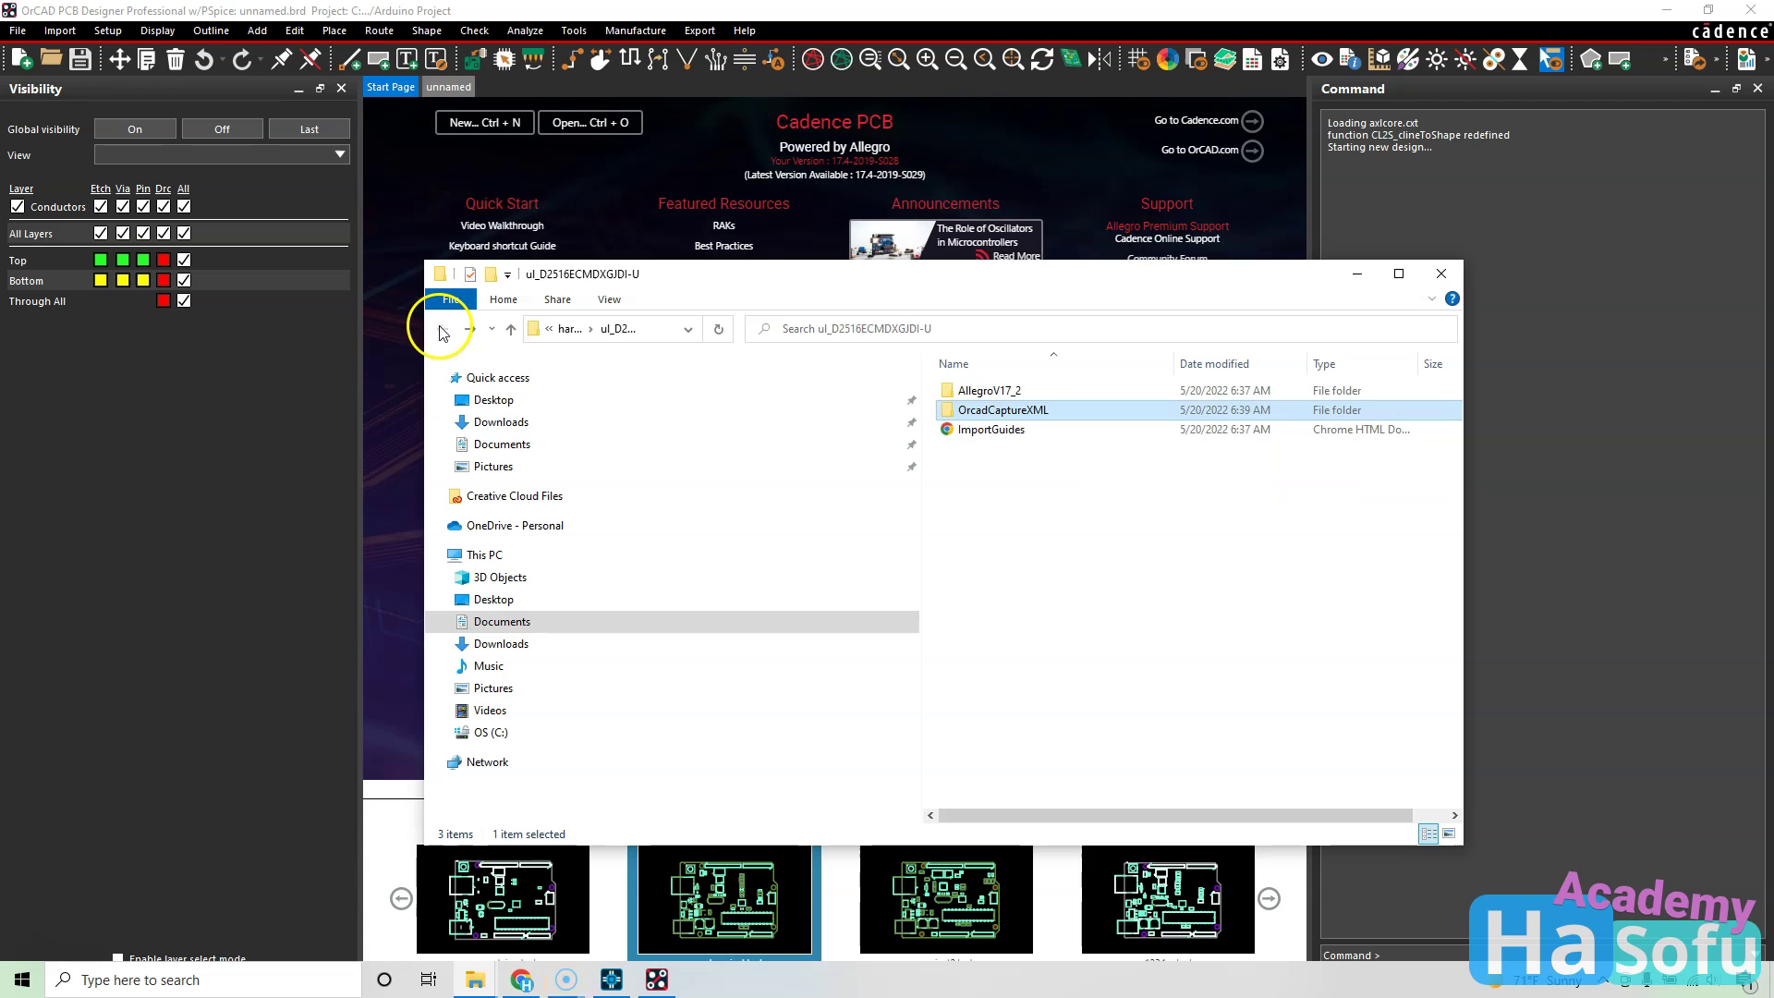
double_click(976, 390)
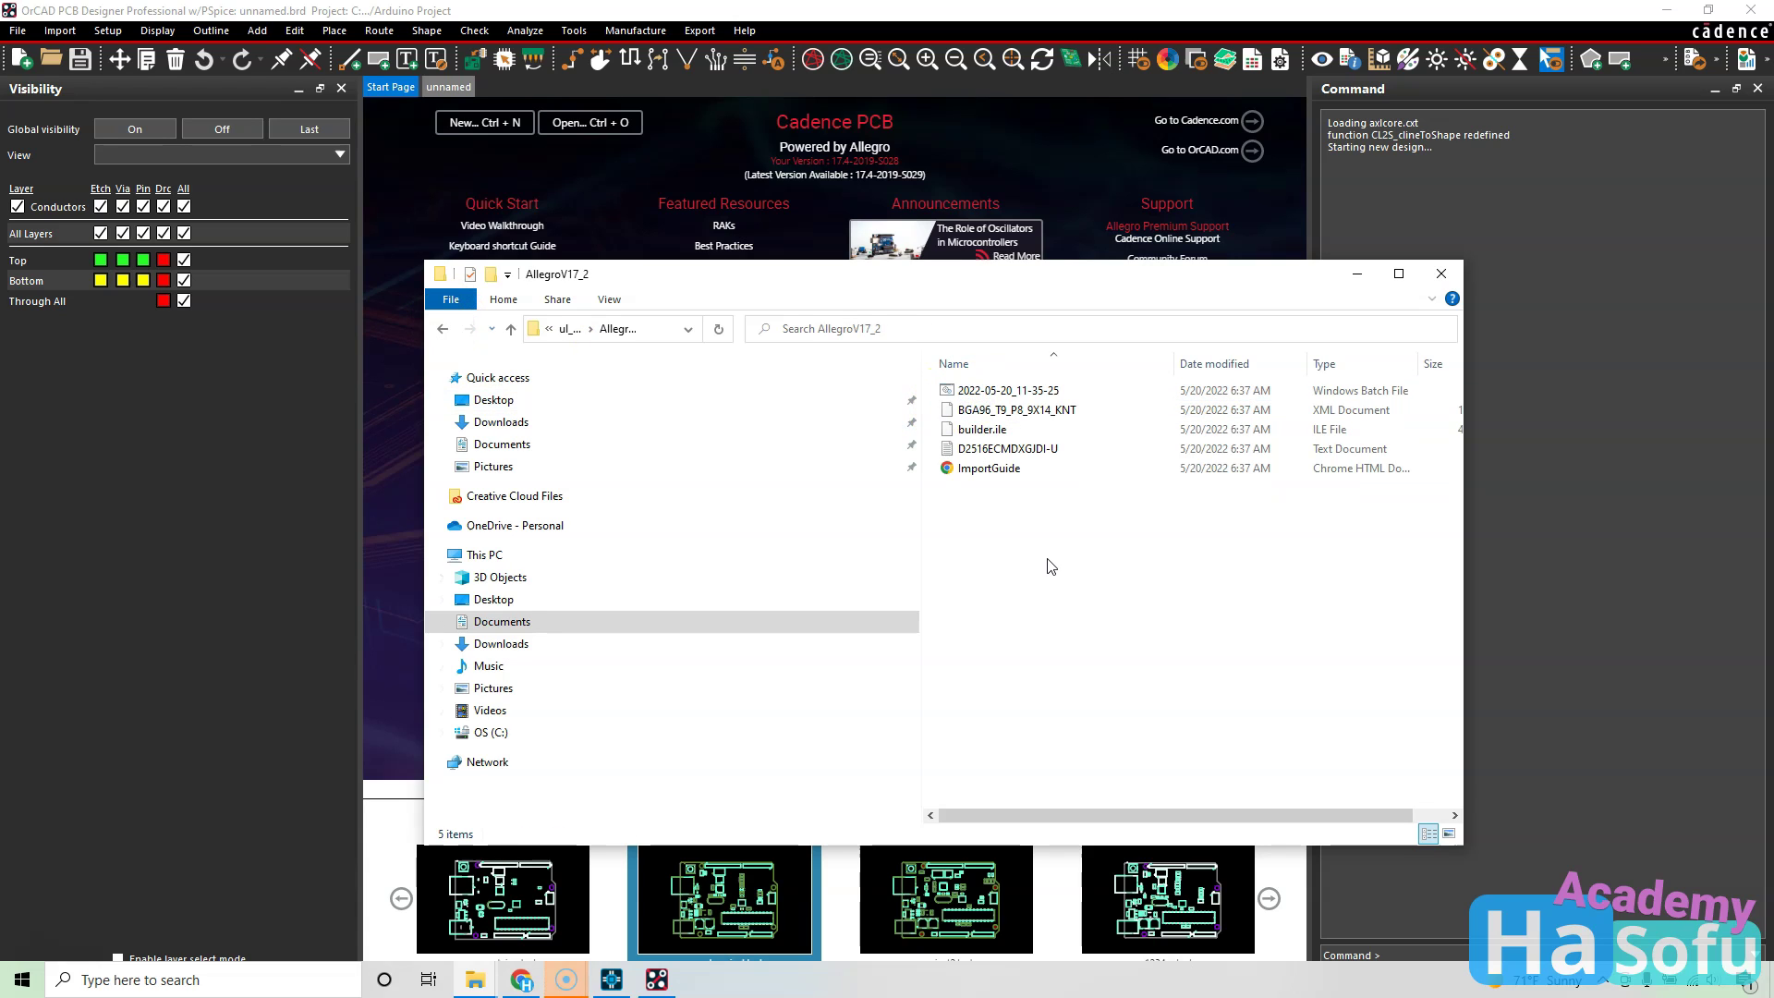
View the 2022-05-20_11-35-25 batch file's script in Notepad++ and close it without changes.
left_click(1036, 391)
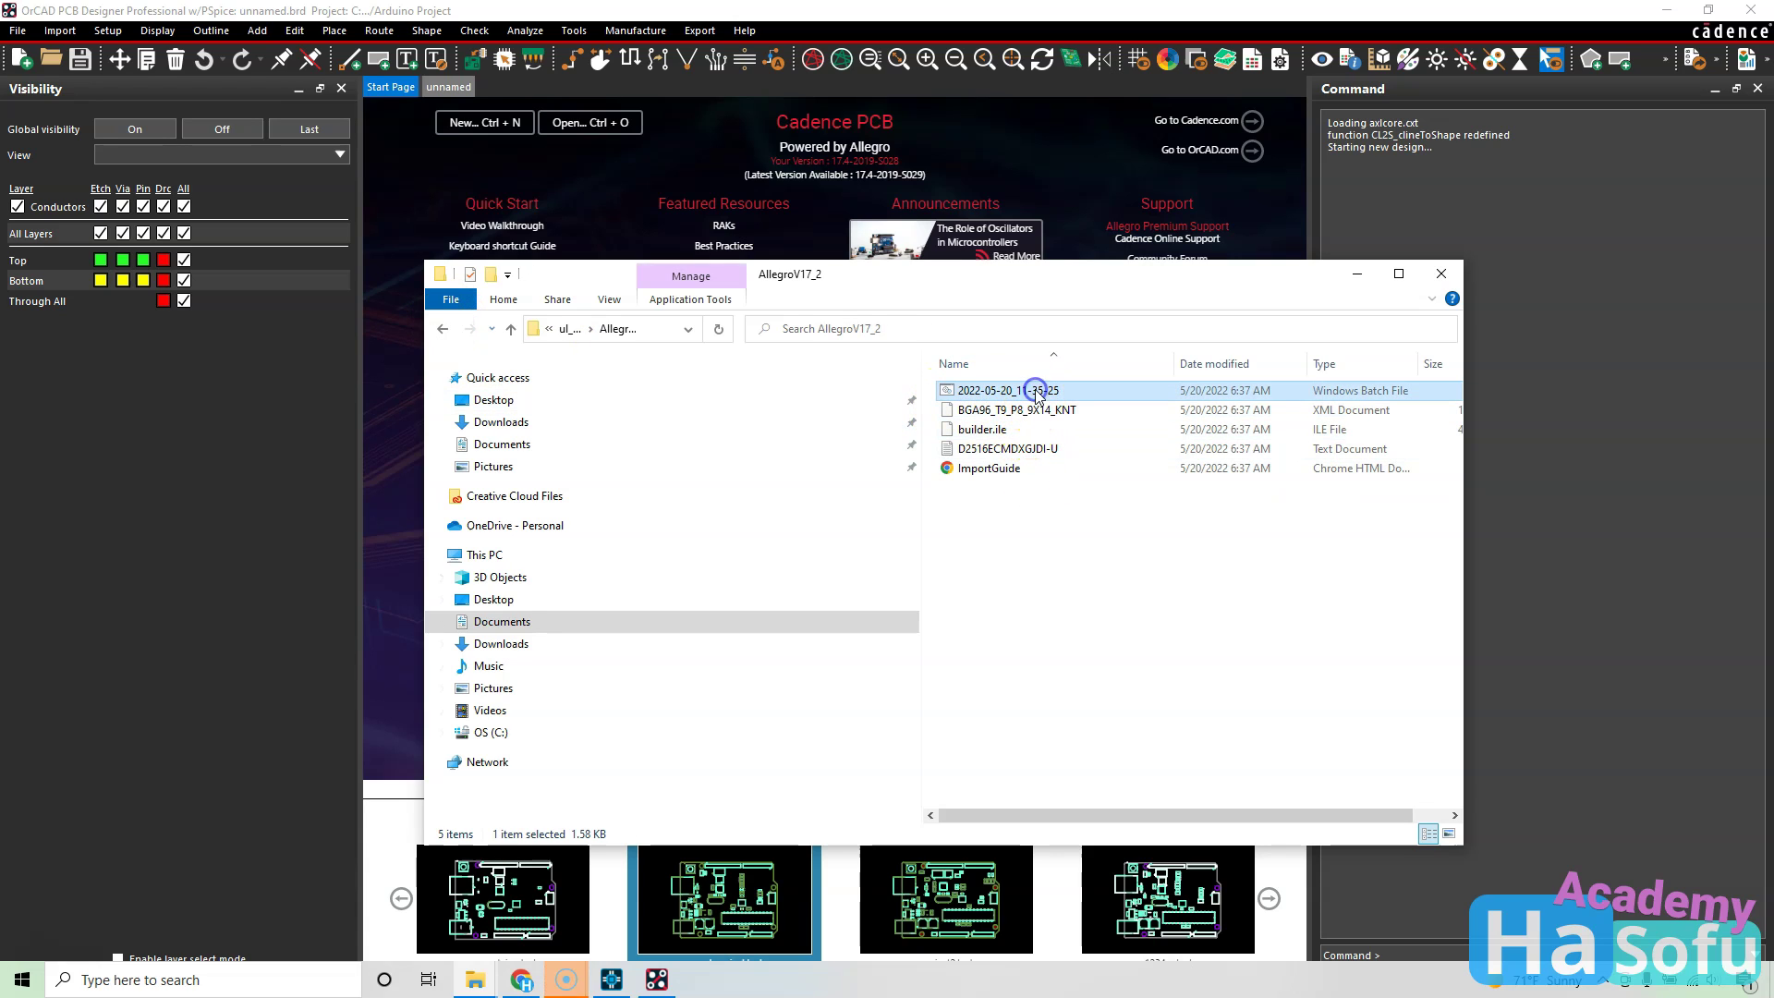
right_click(1015, 392)
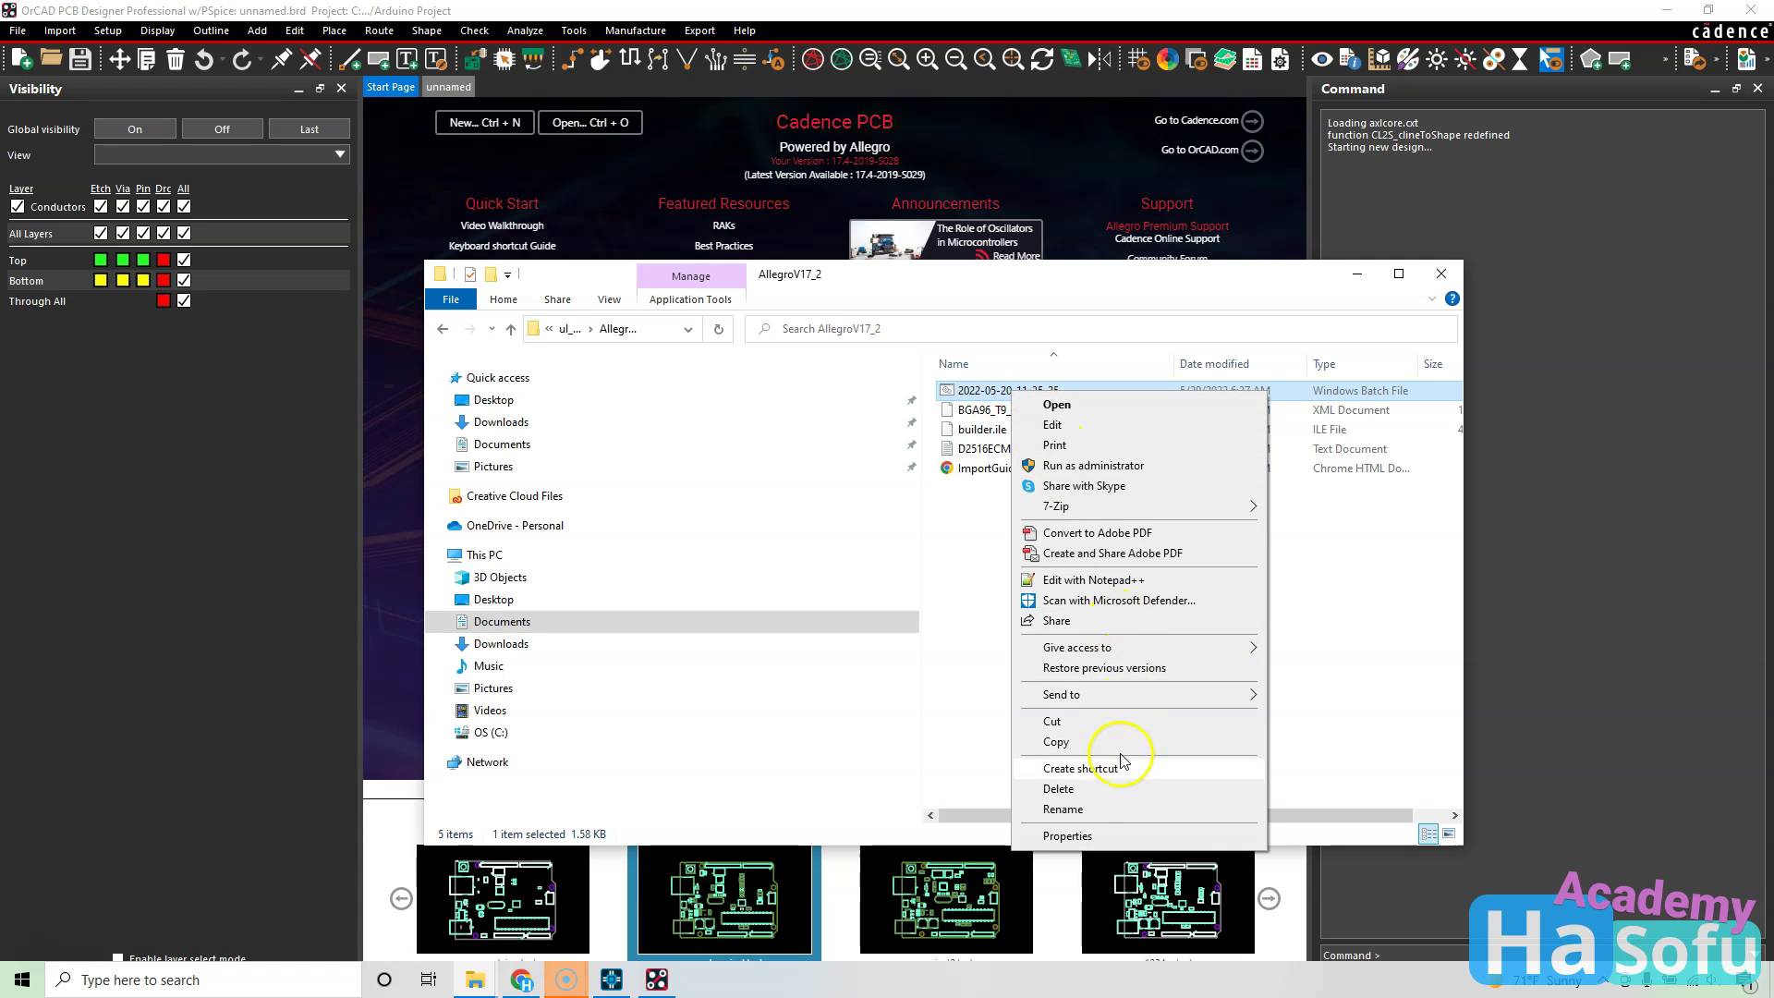
left_click(1142, 580)
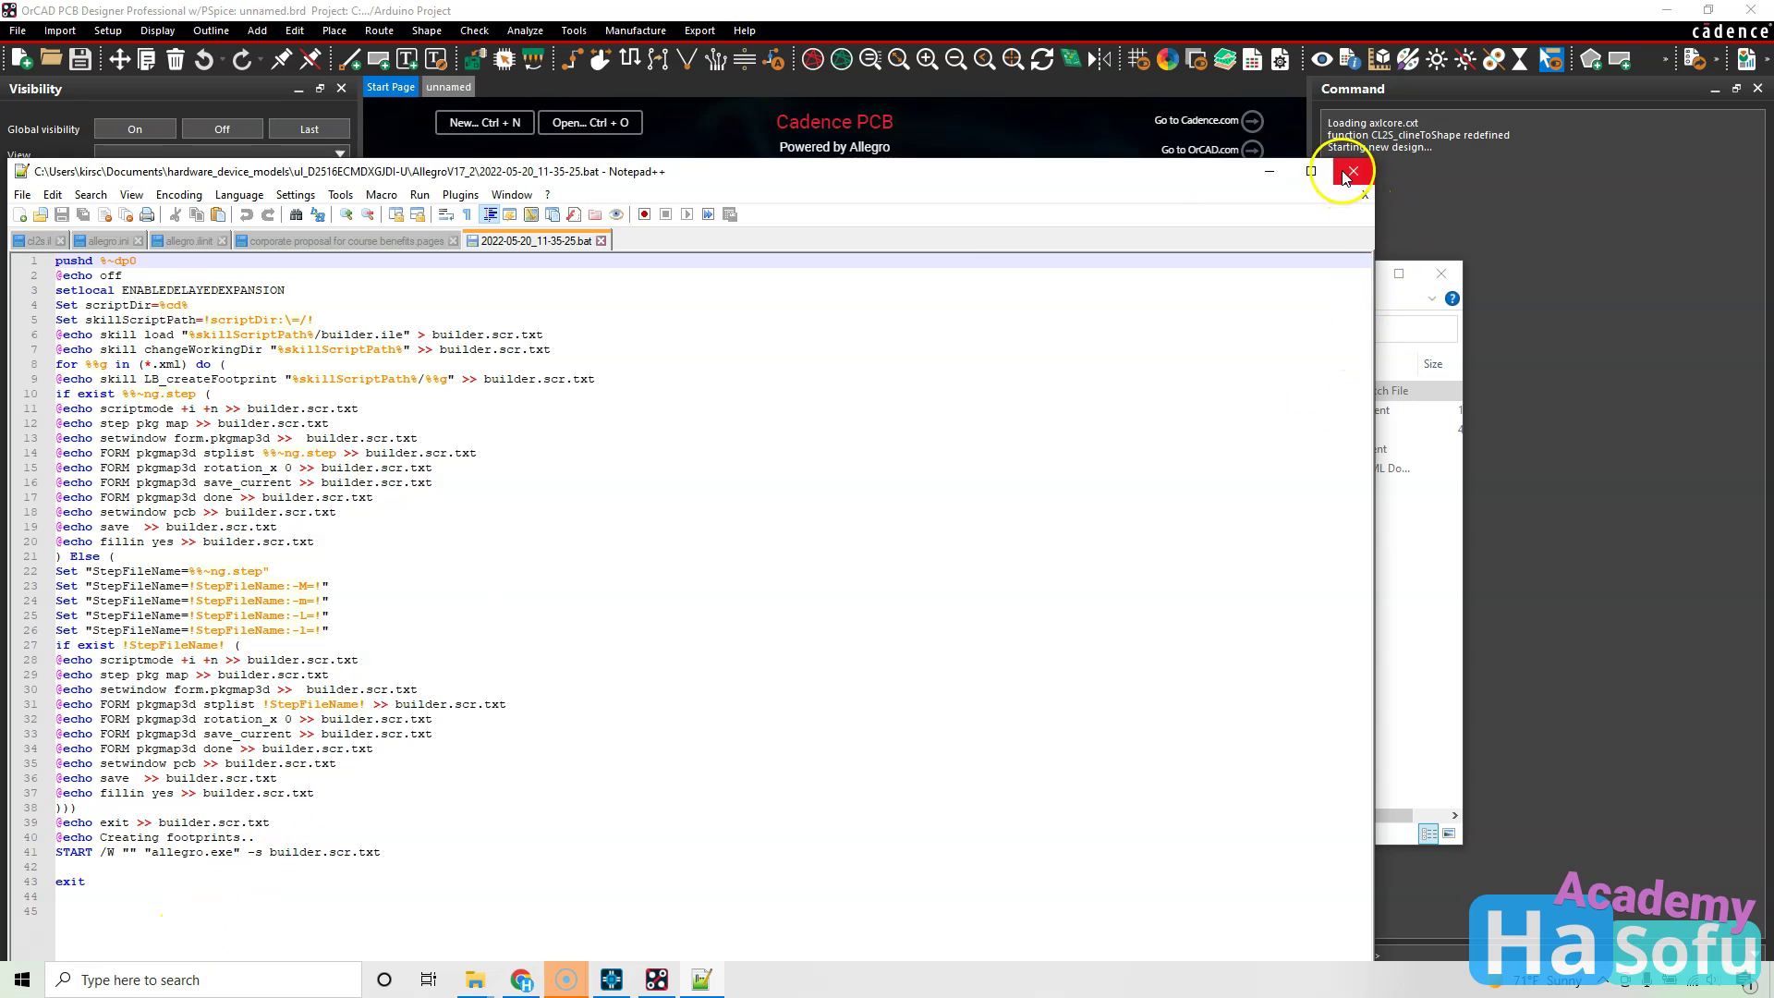
left_click(1351, 172)
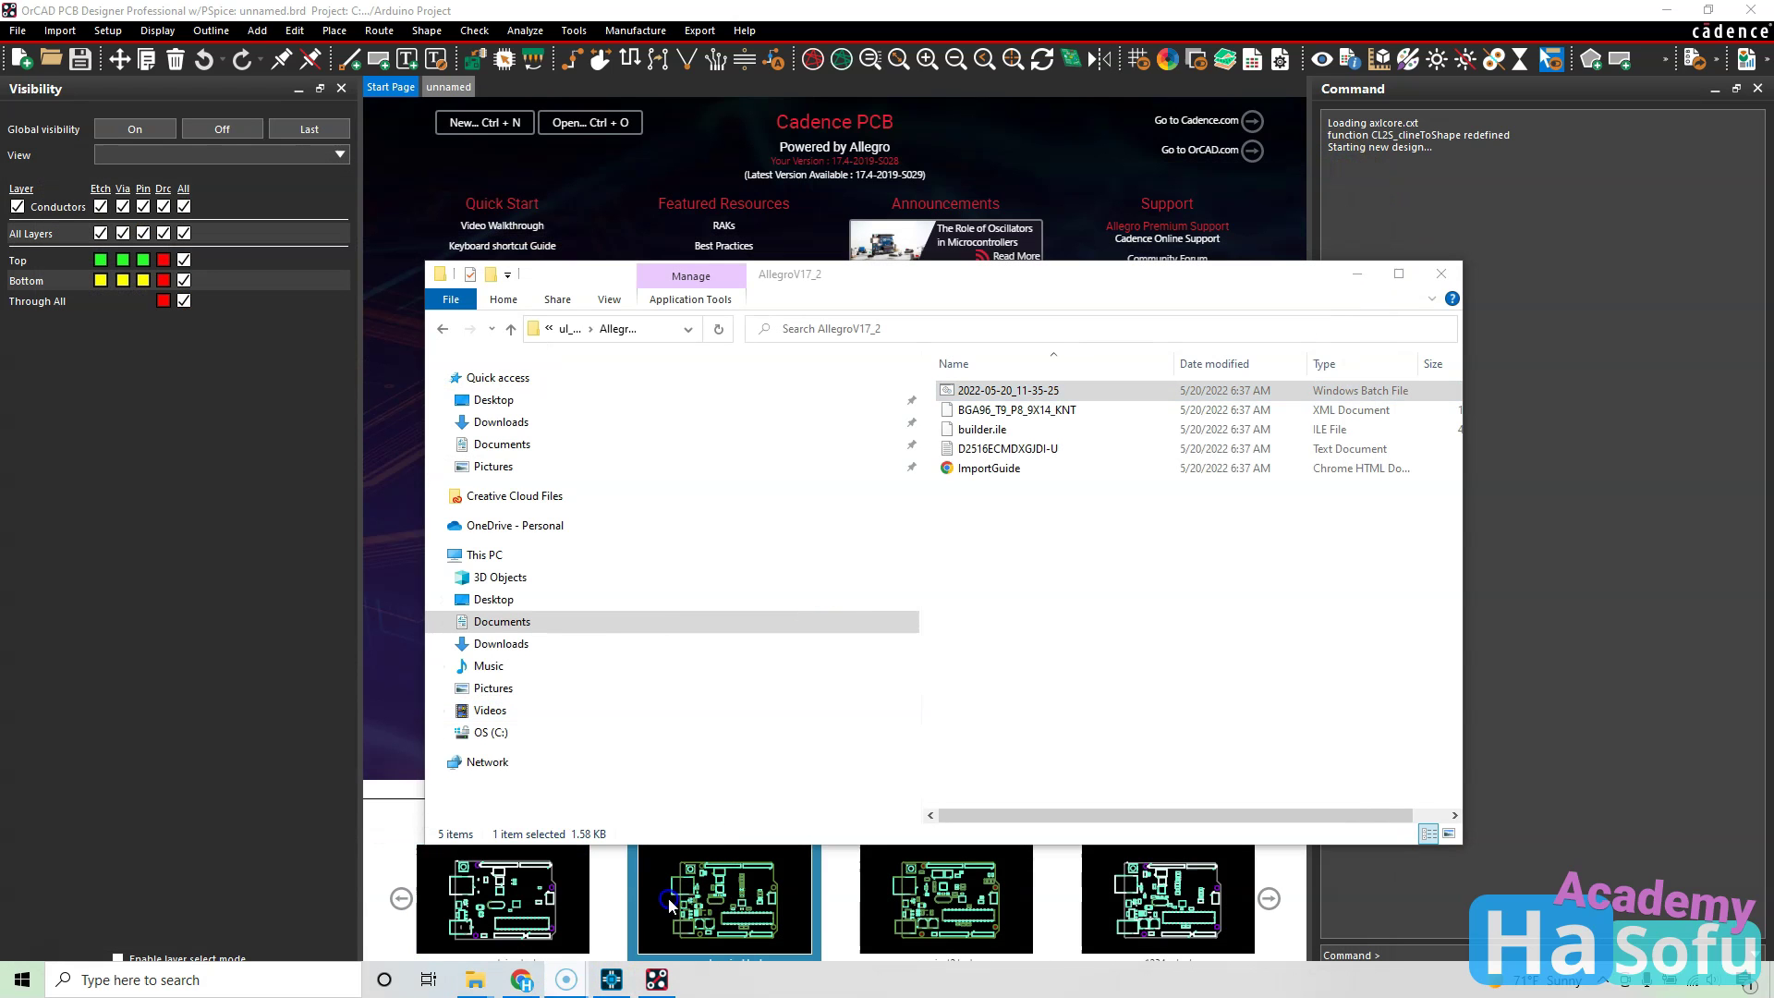
left_click(1171, 566)
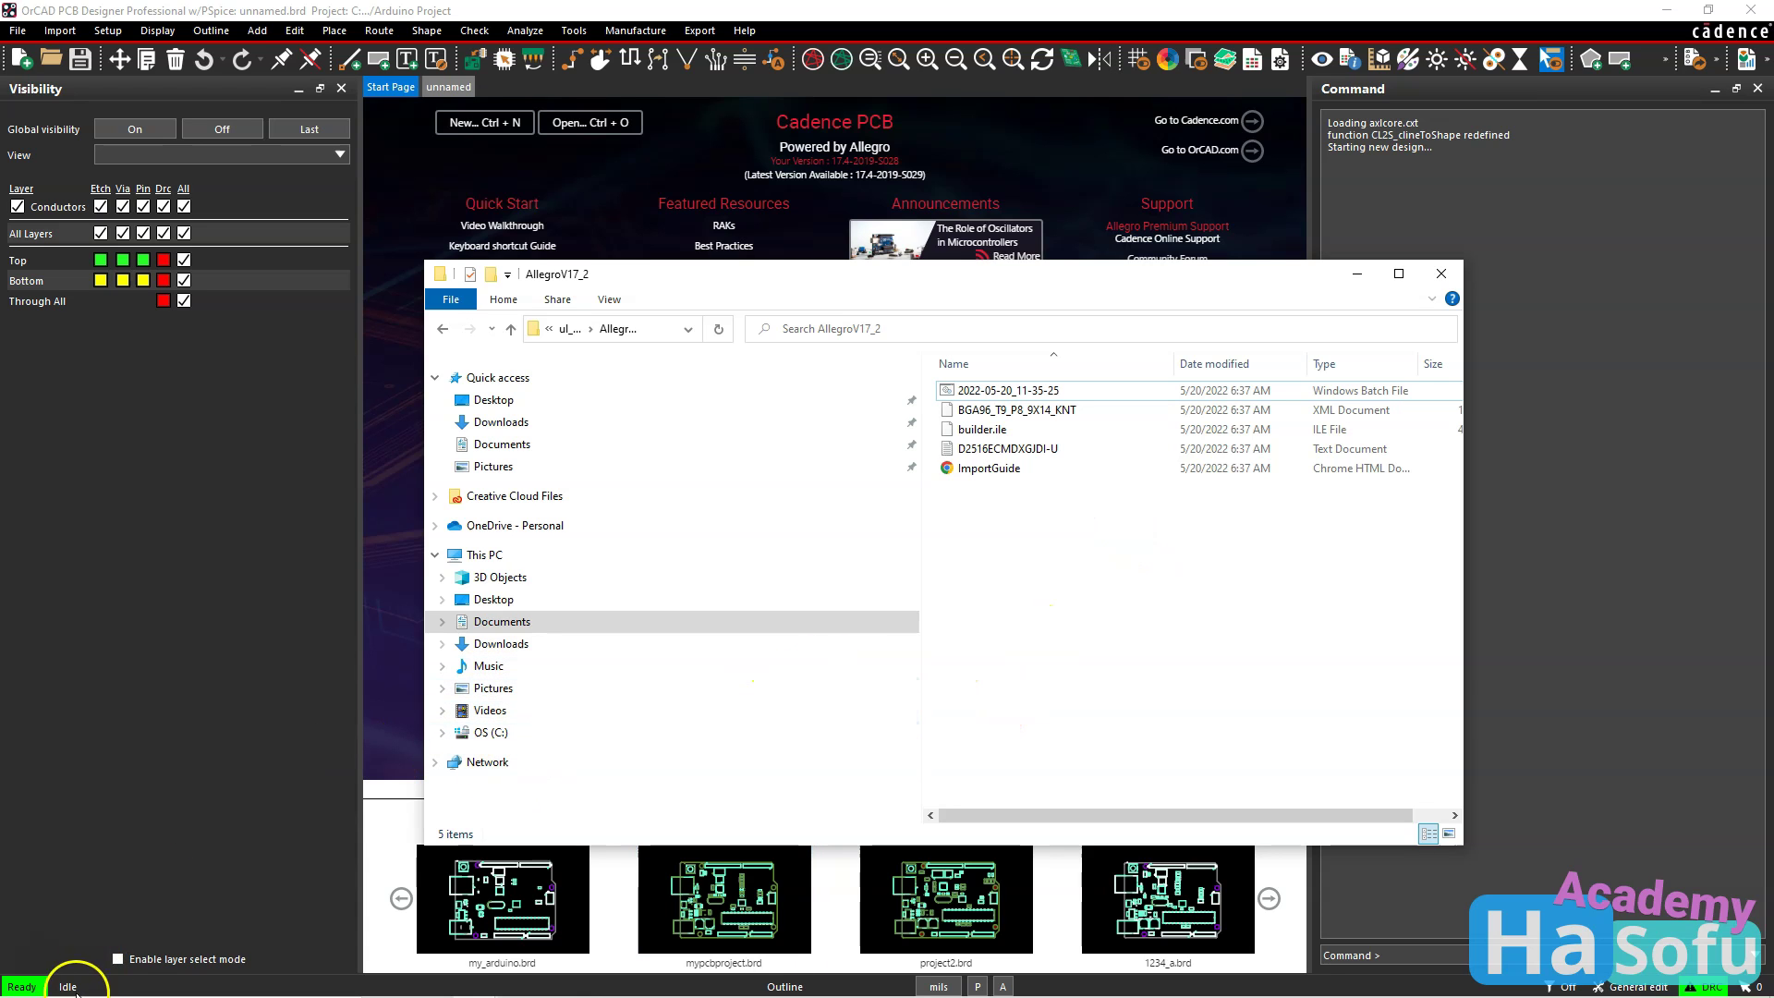
Open the Windows environment variables and examine the folder entries in the system Path variable.
left_click(16, 991)
type("e")
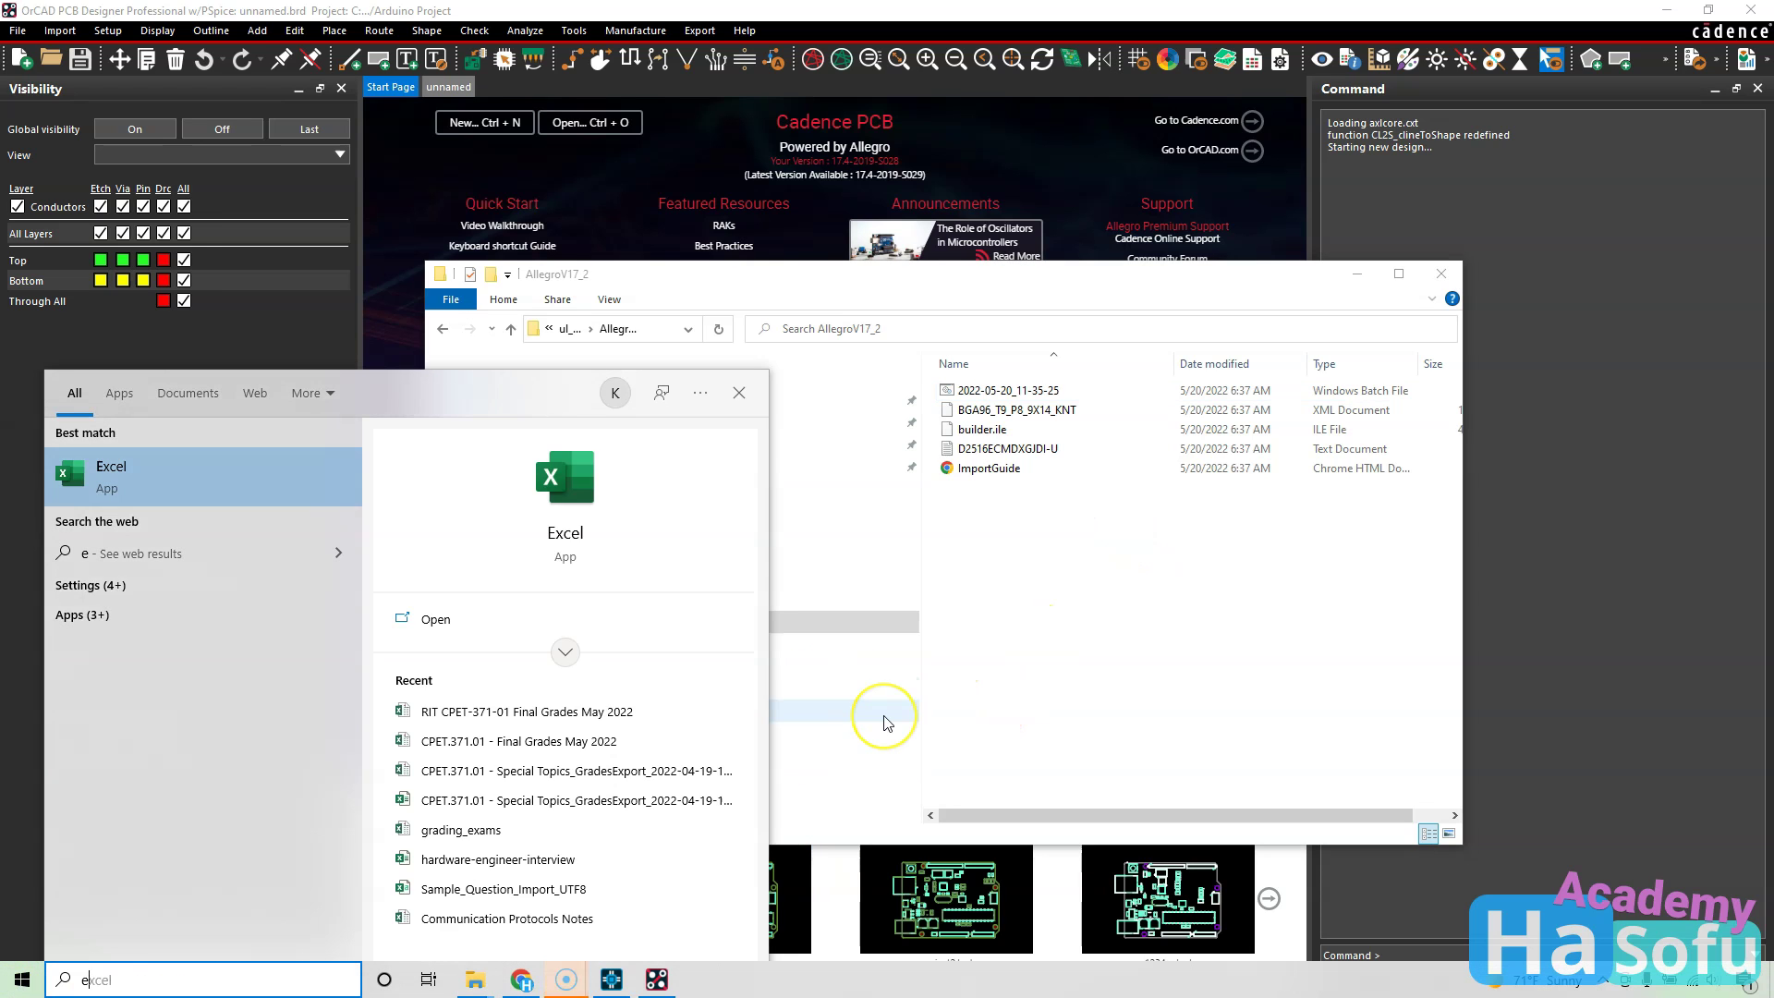
type("nvi")
key("Return")
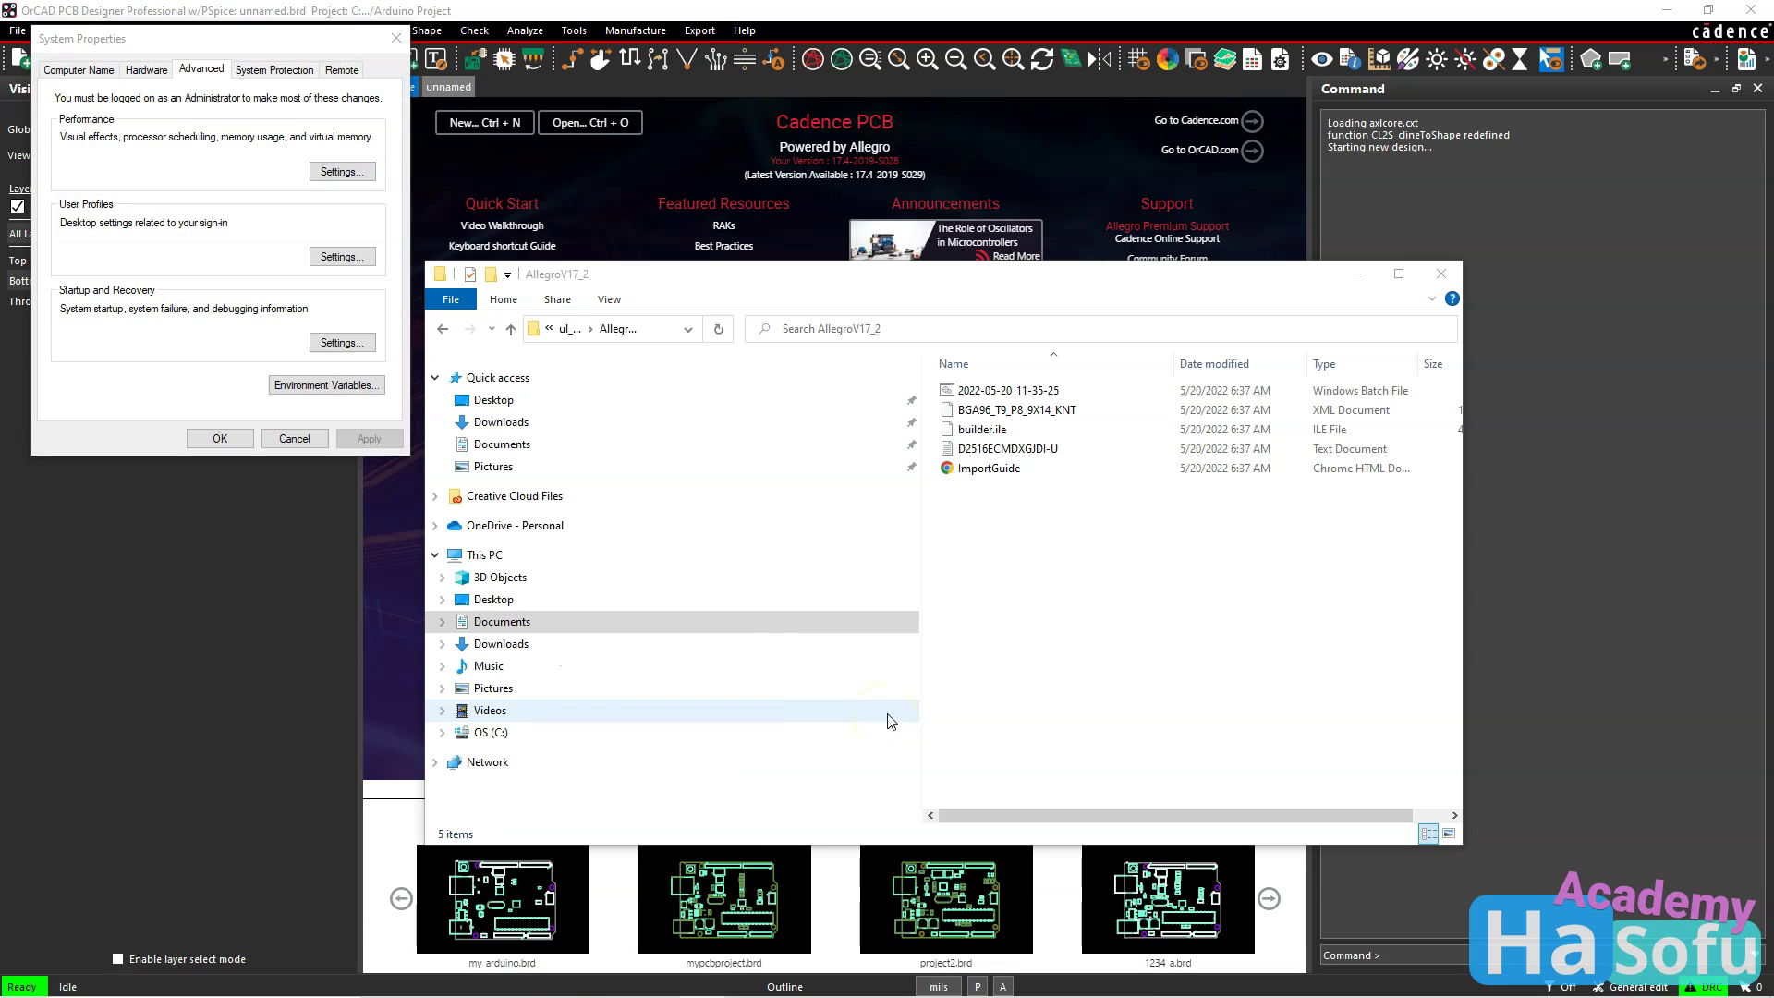
left_click(355, 384)
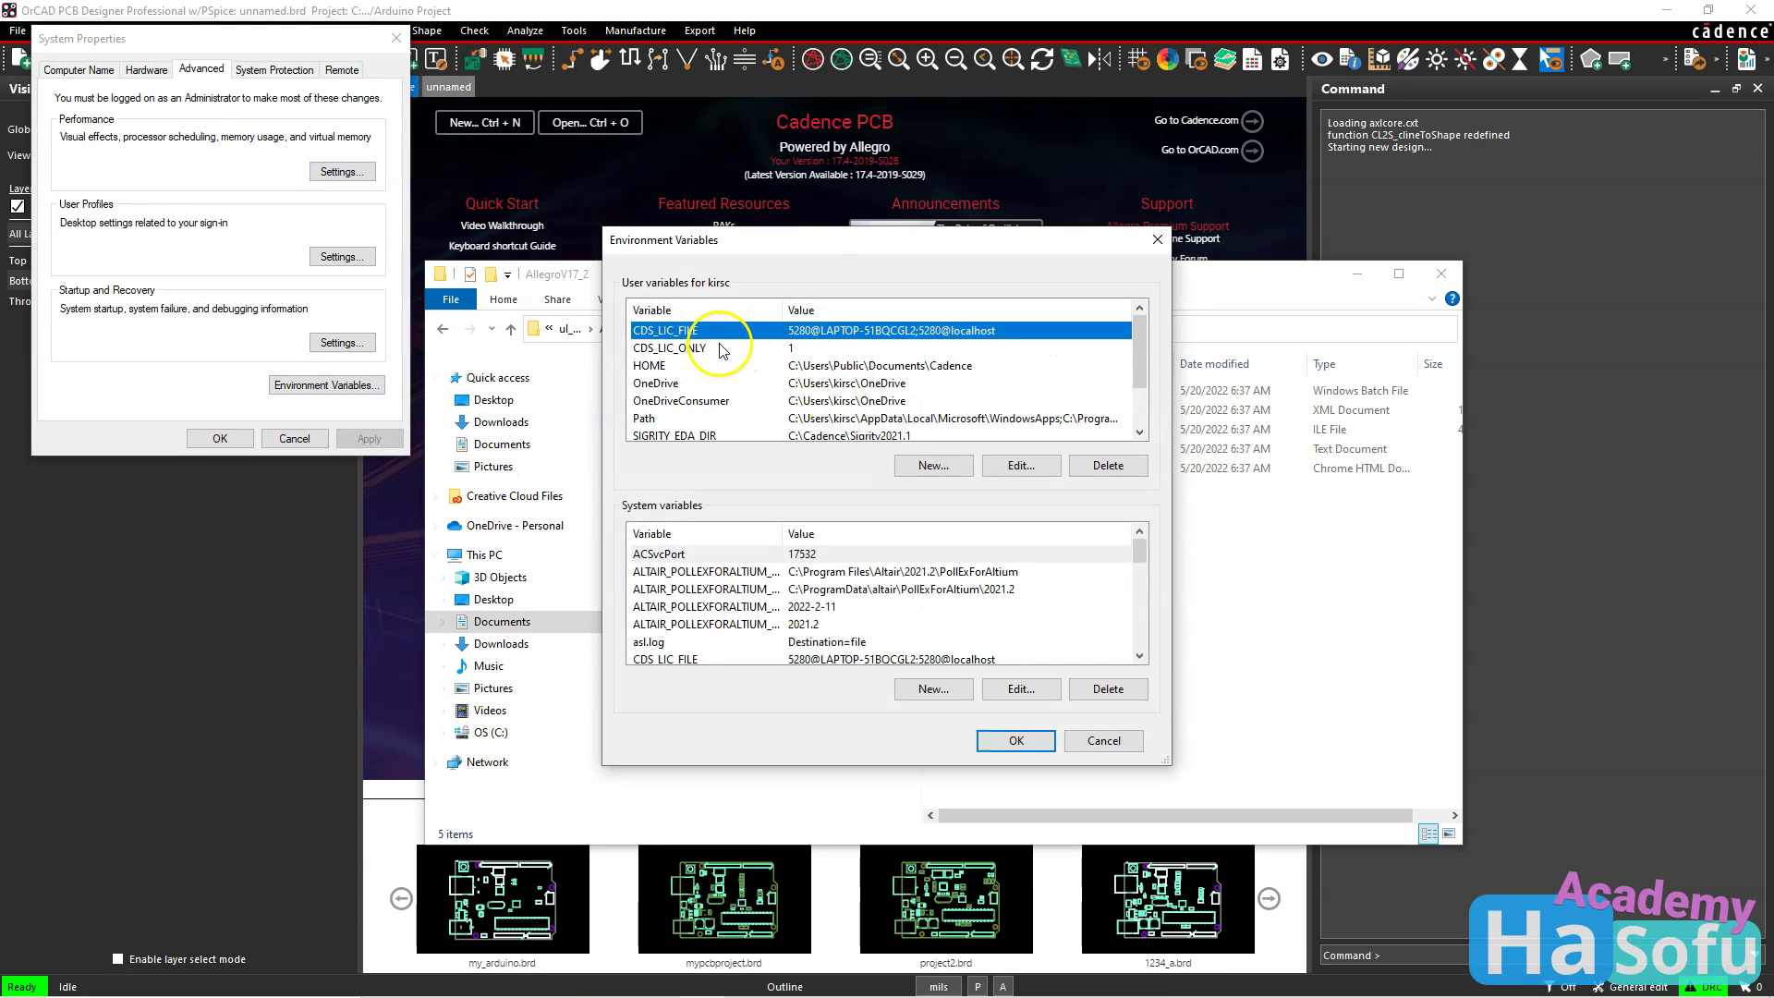
scroll(817, 375, "down", 1)
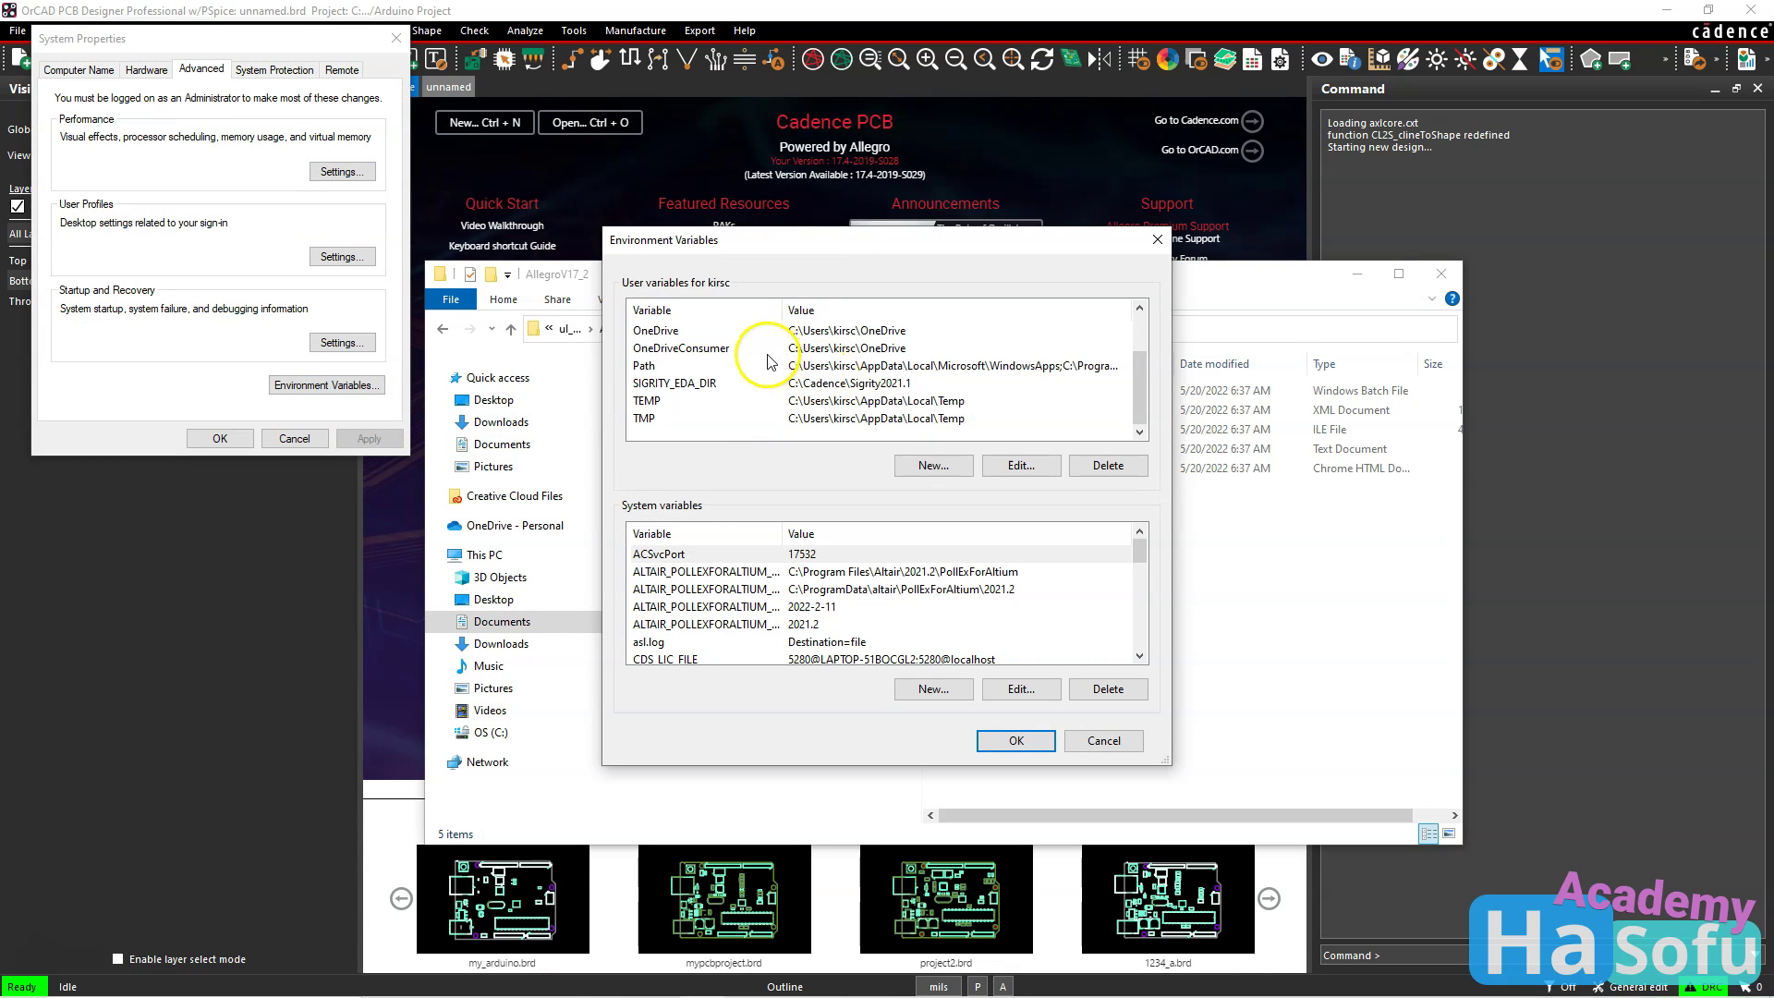
left_click(725, 365)
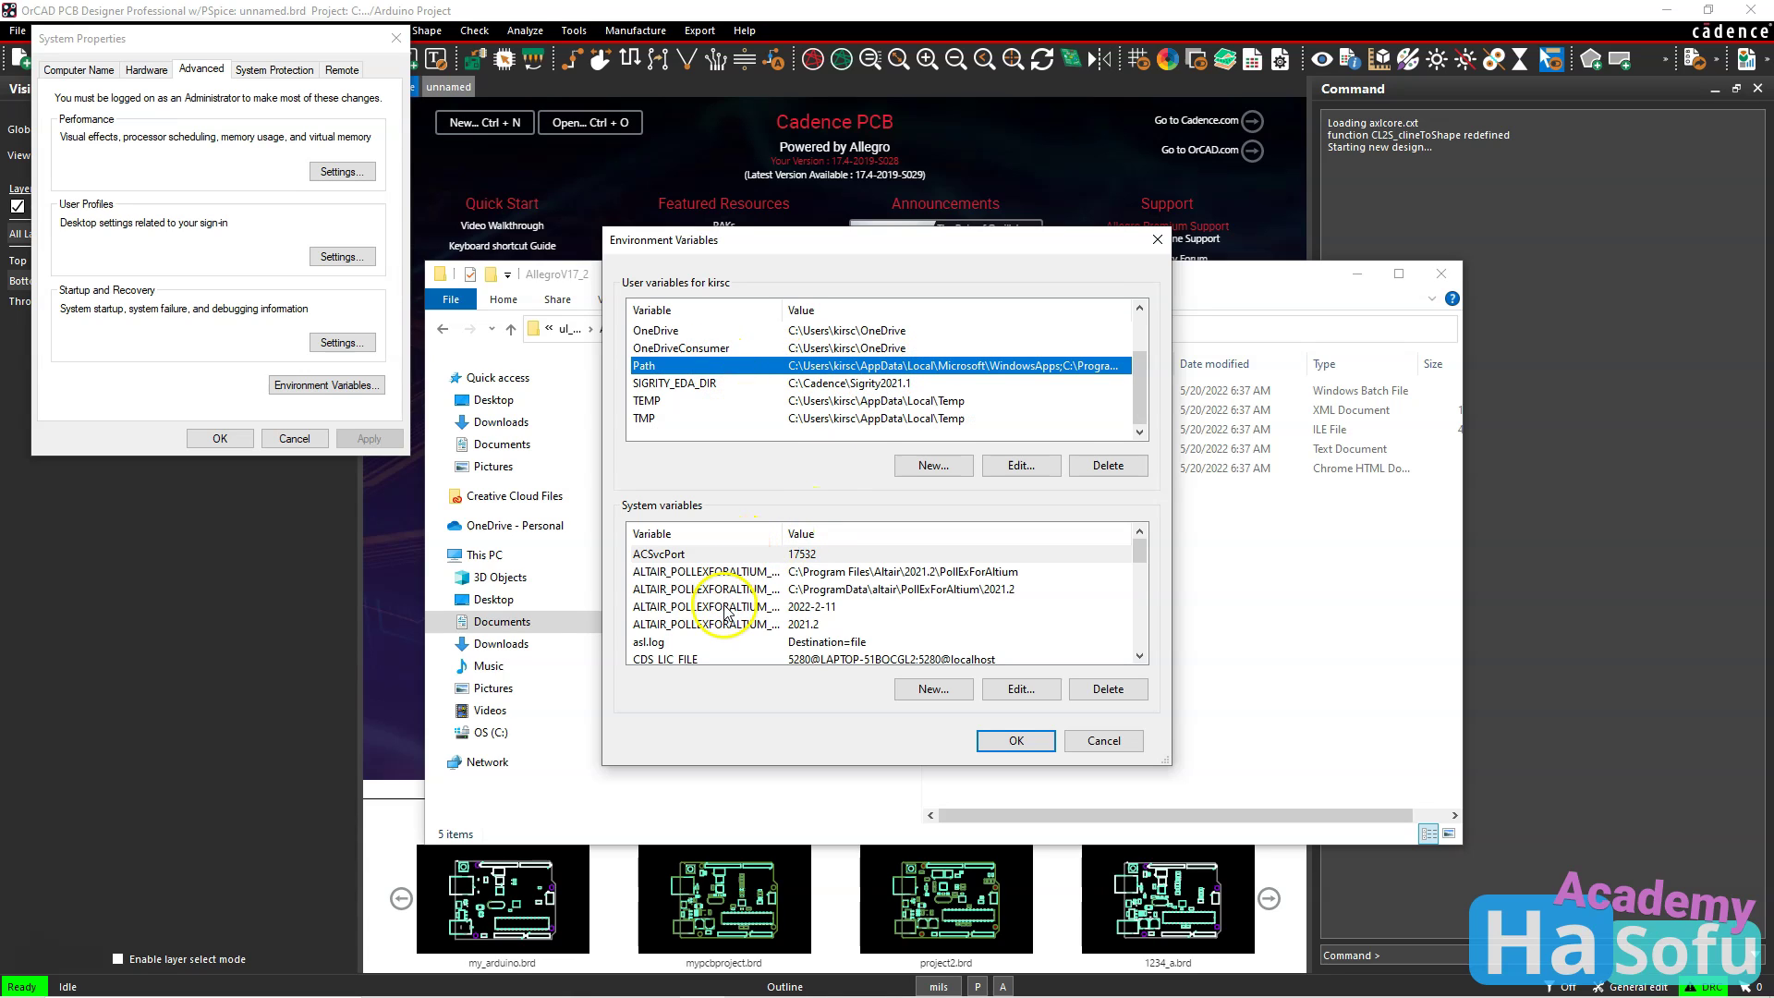
scroll(726, 622, "down", 6)
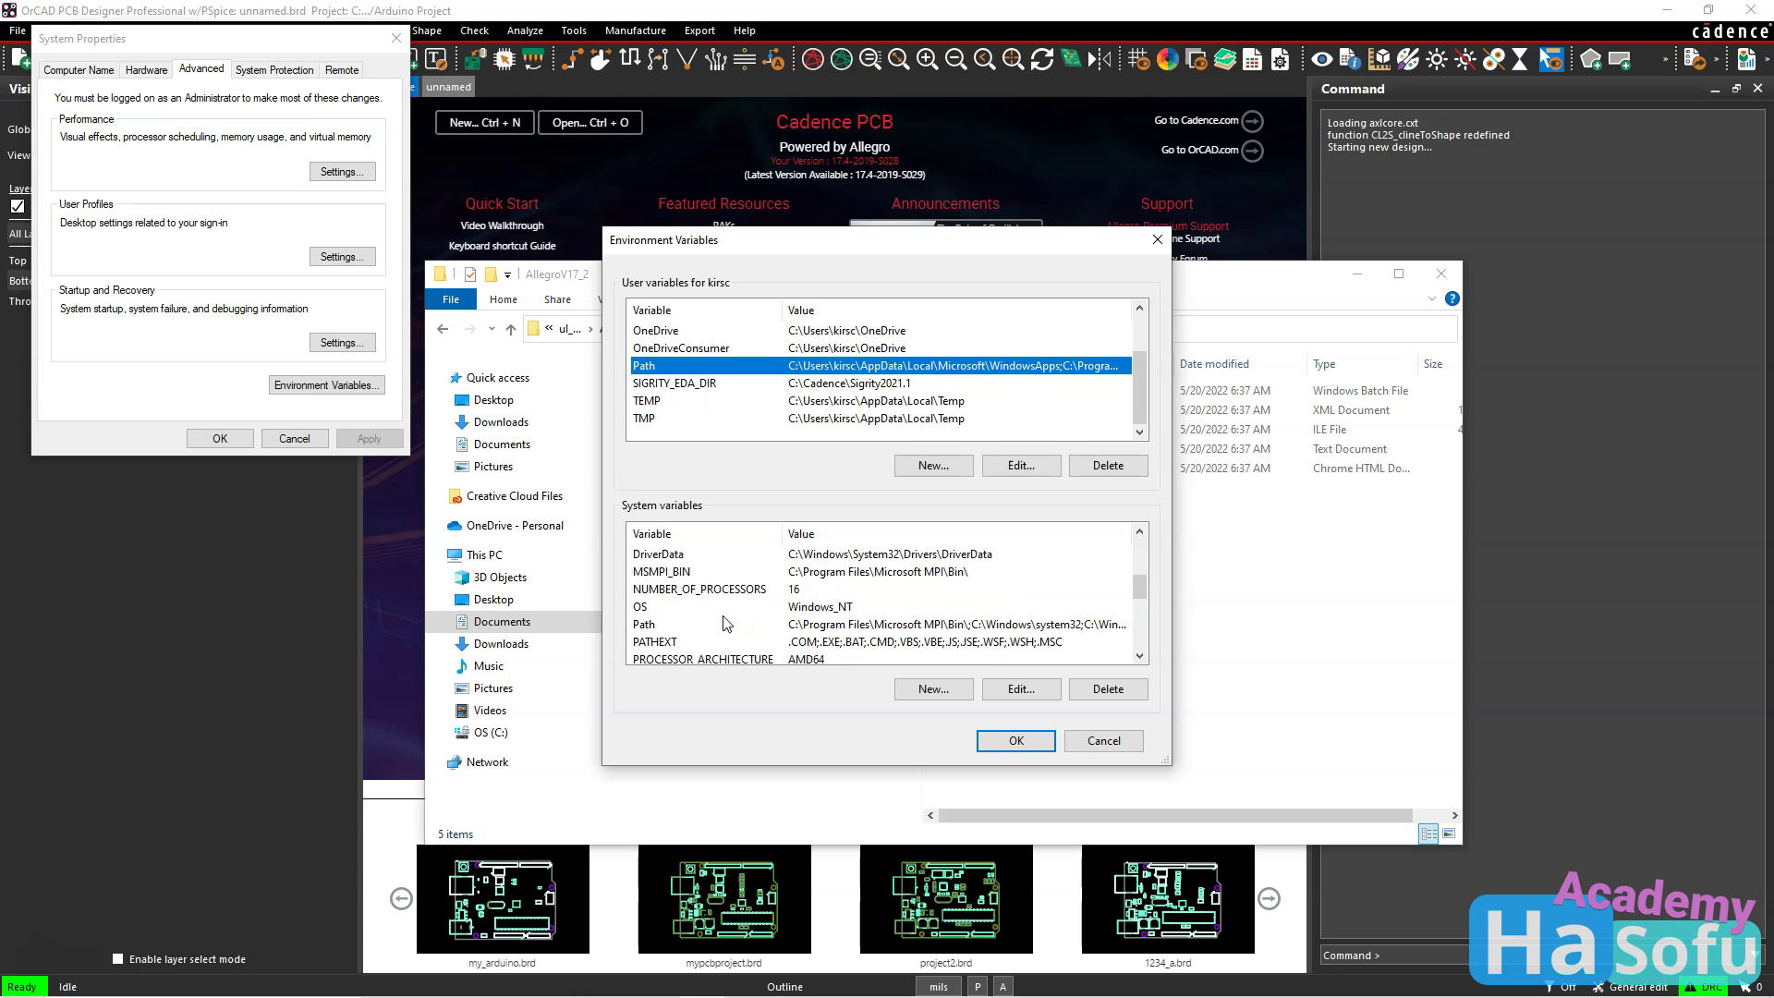
double_click(716, 572)
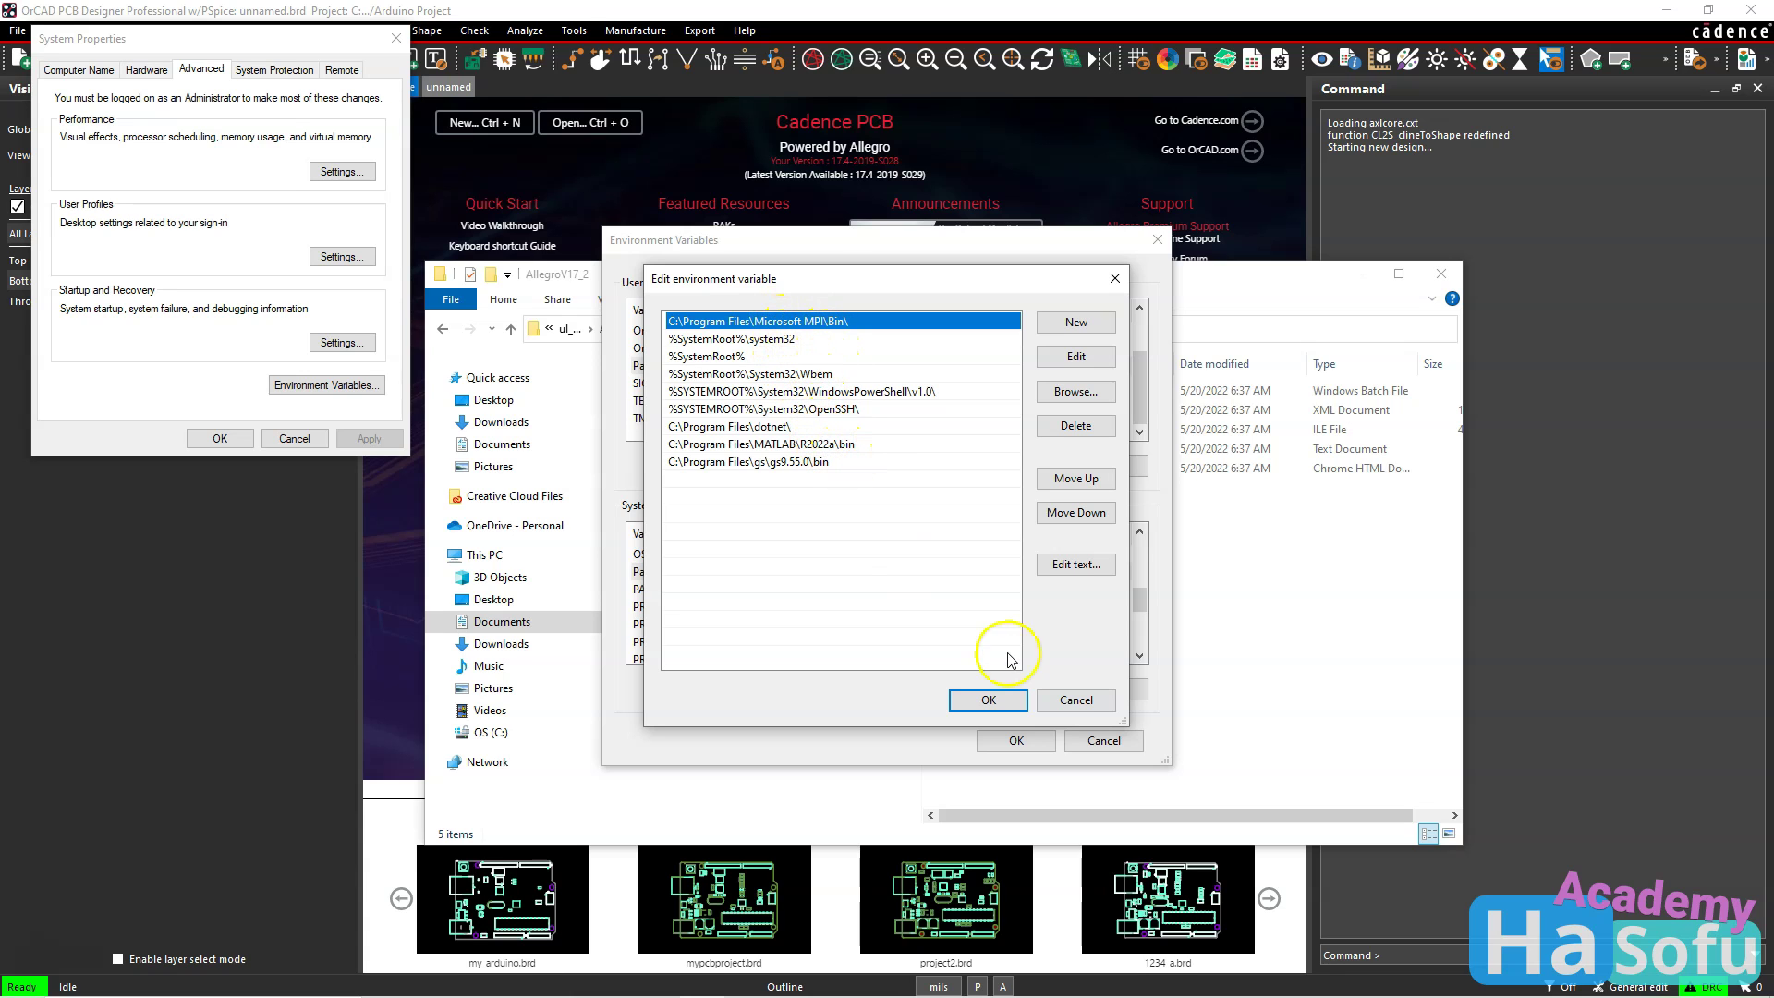
left_click(1076, 702)
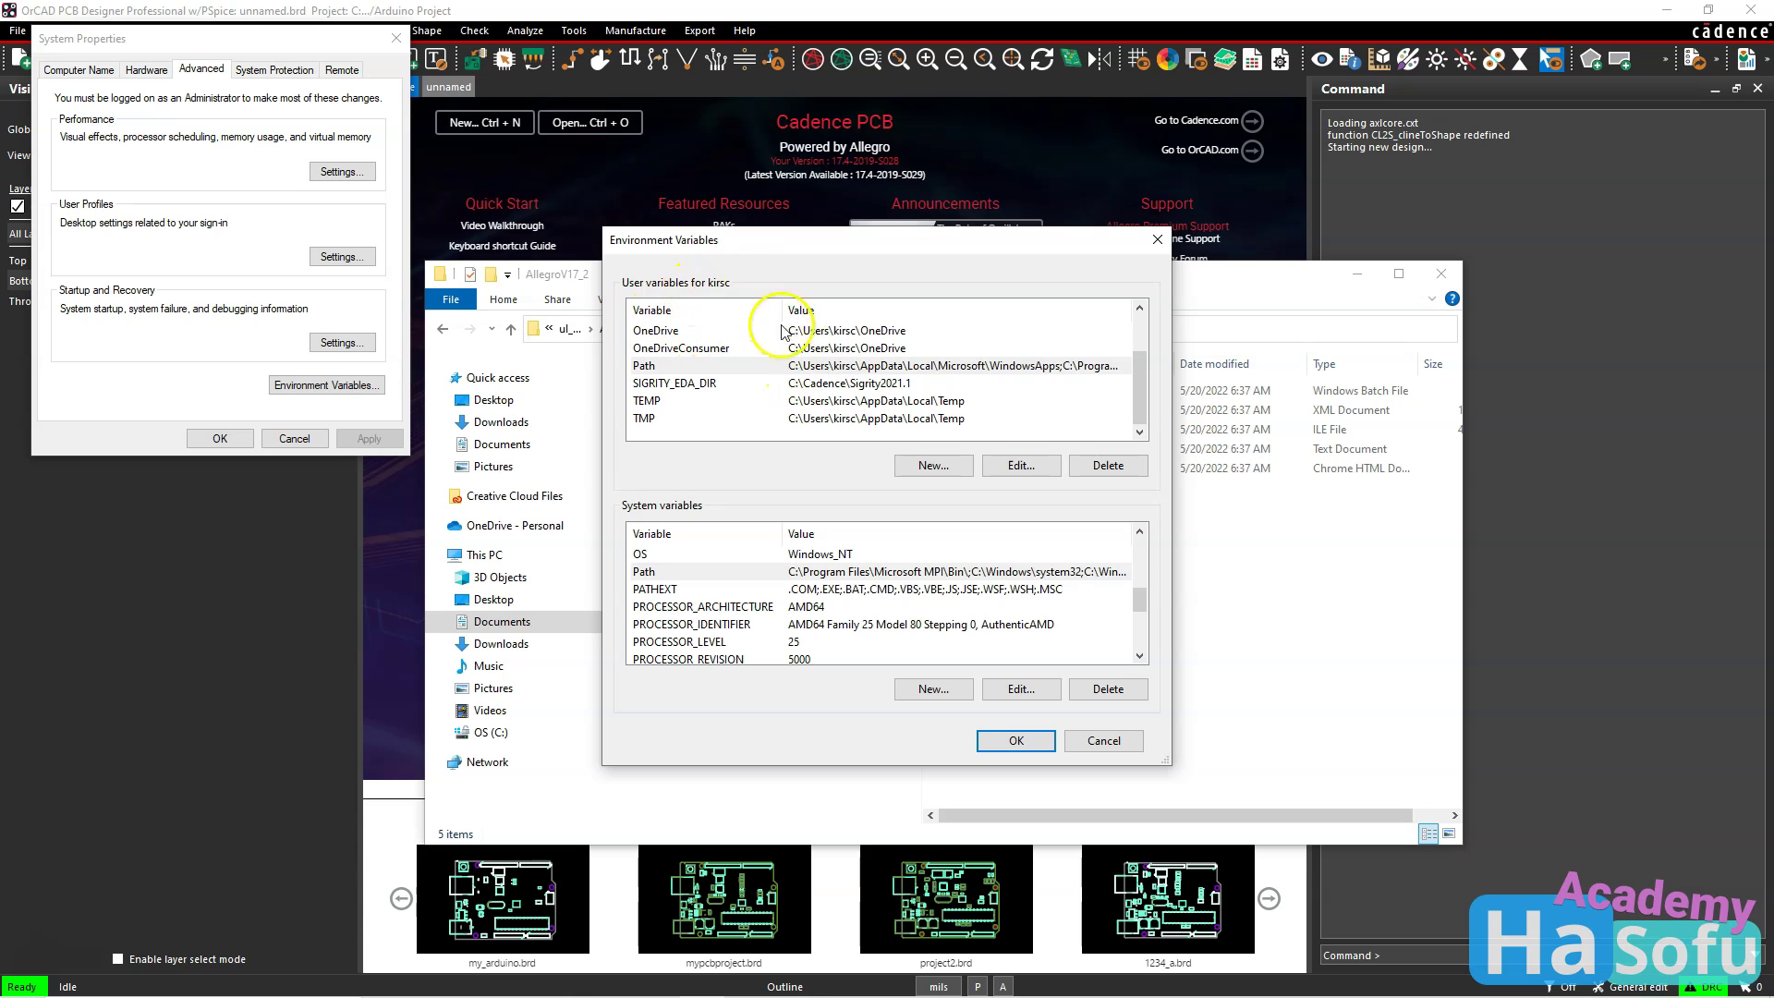
Examine the folder entries in the user Path variable and leave the system properties without changes.
double_click(813, 365)
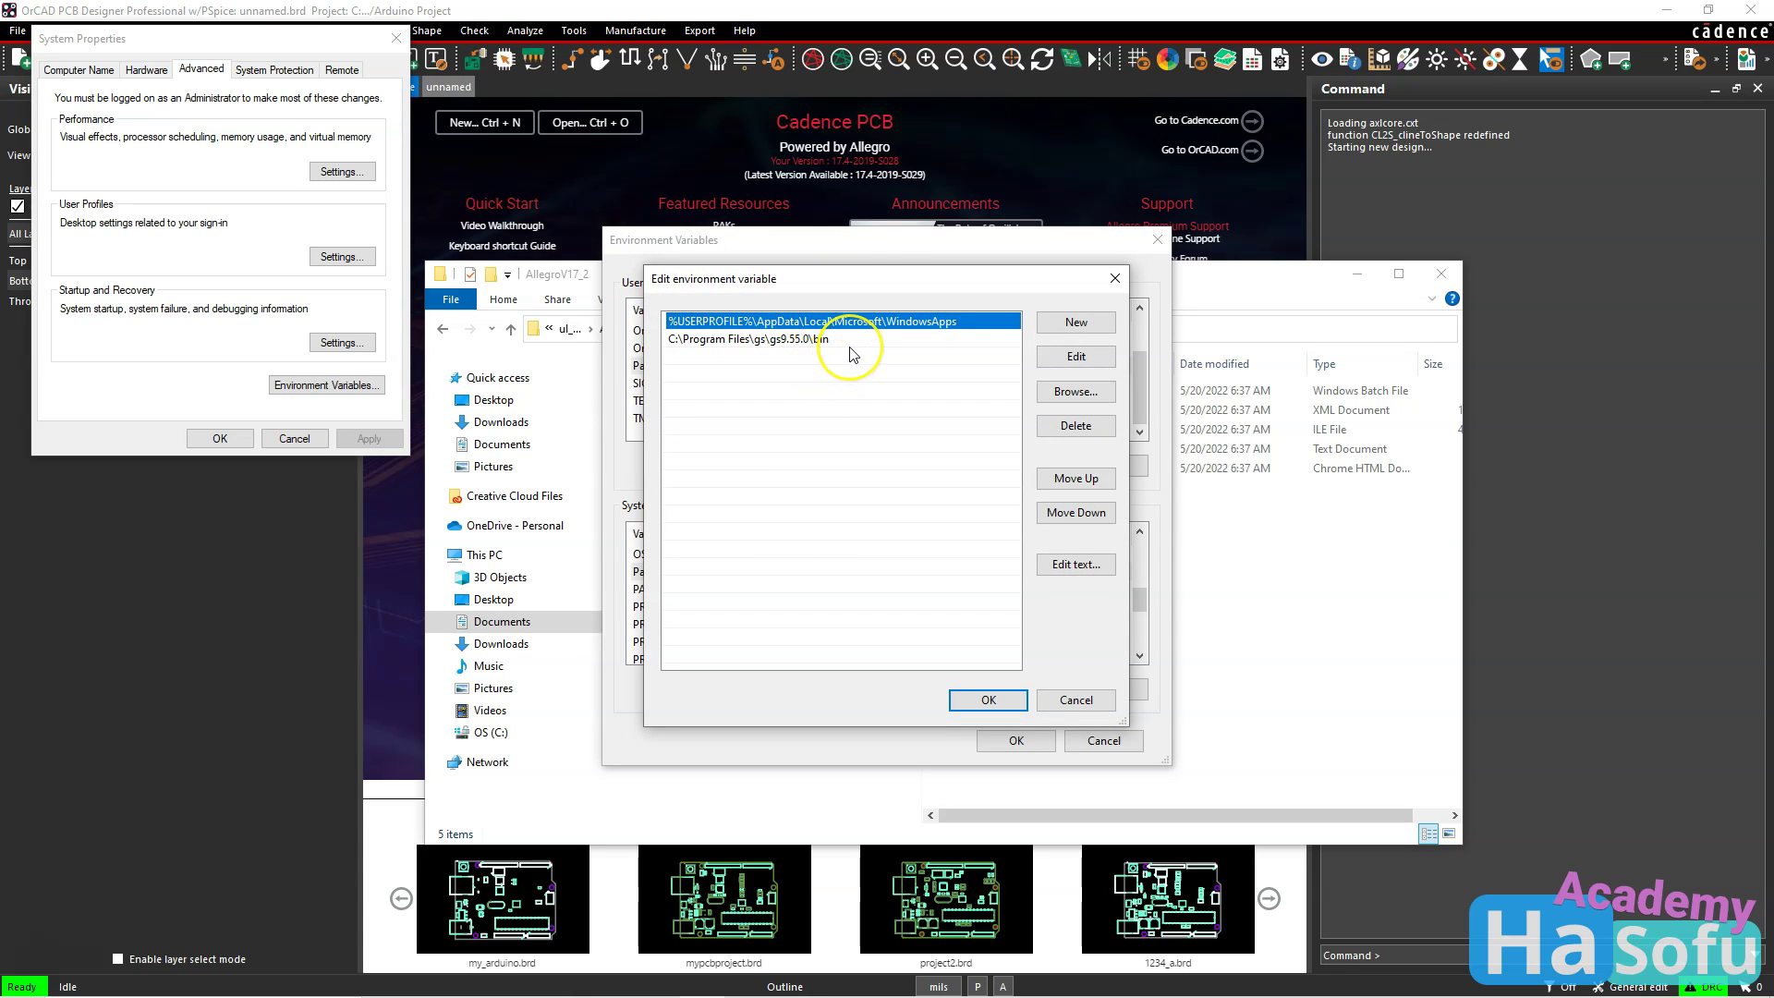
left_click(1076, 700)
left_click(1103, 740)
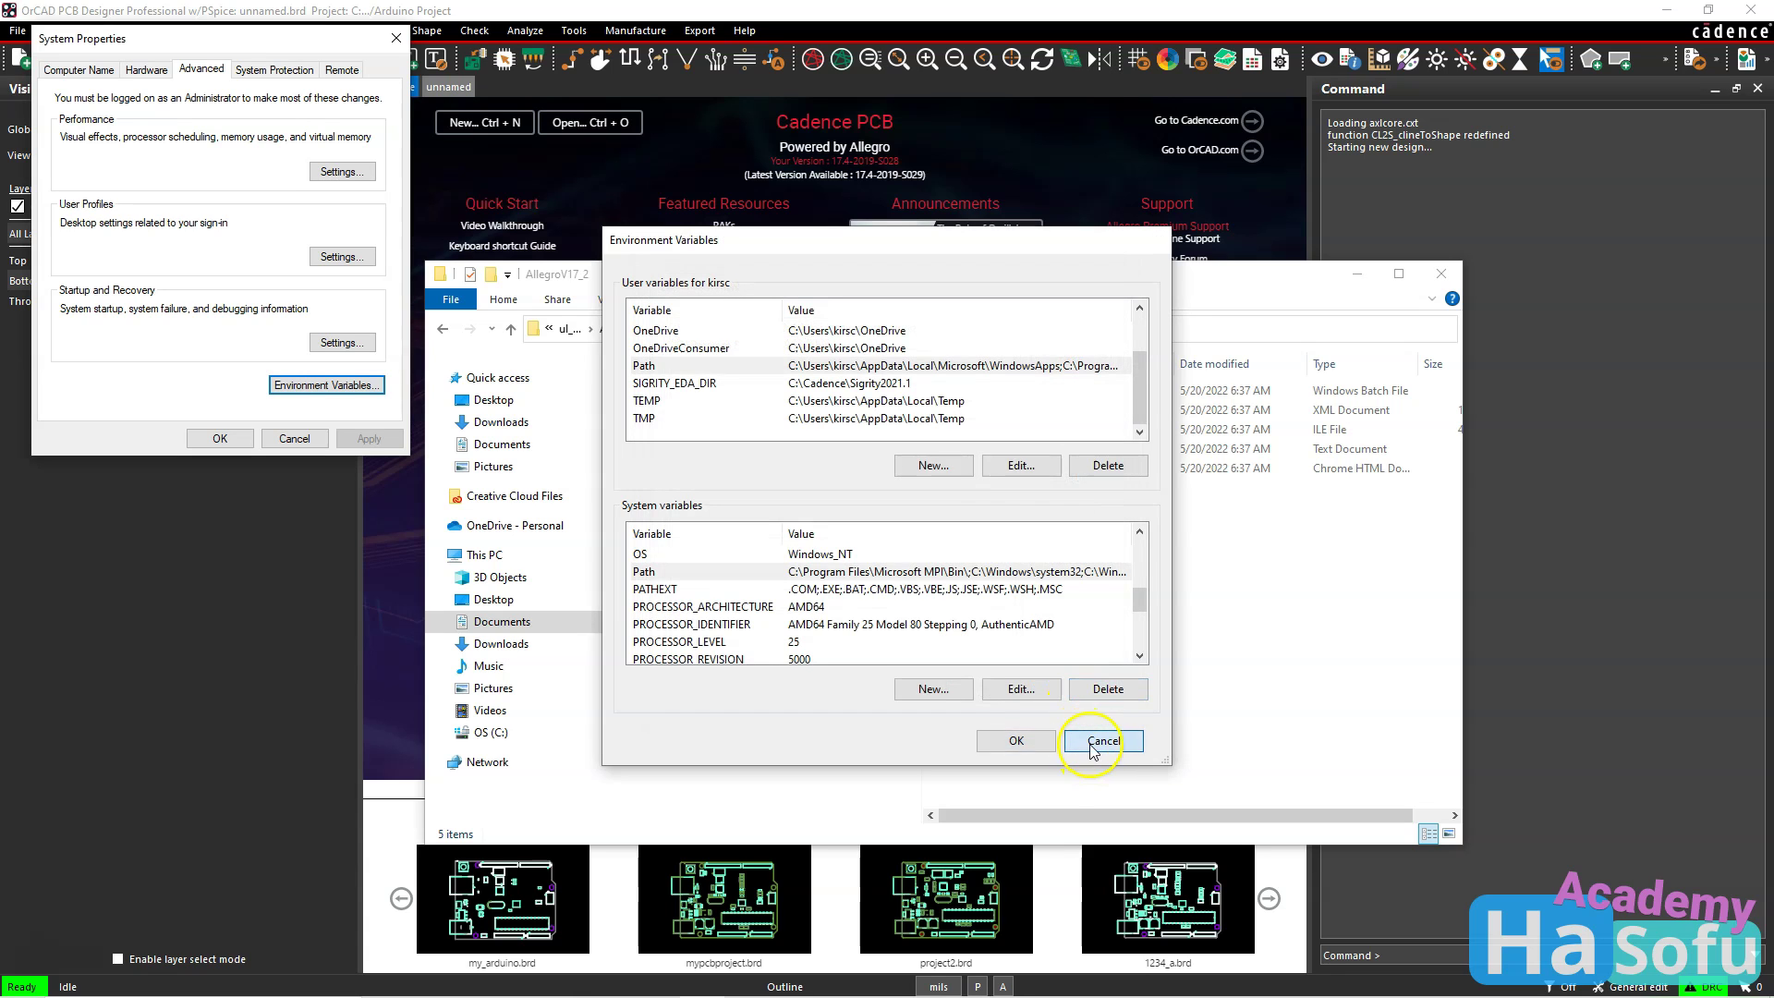
left_click(321, 440)
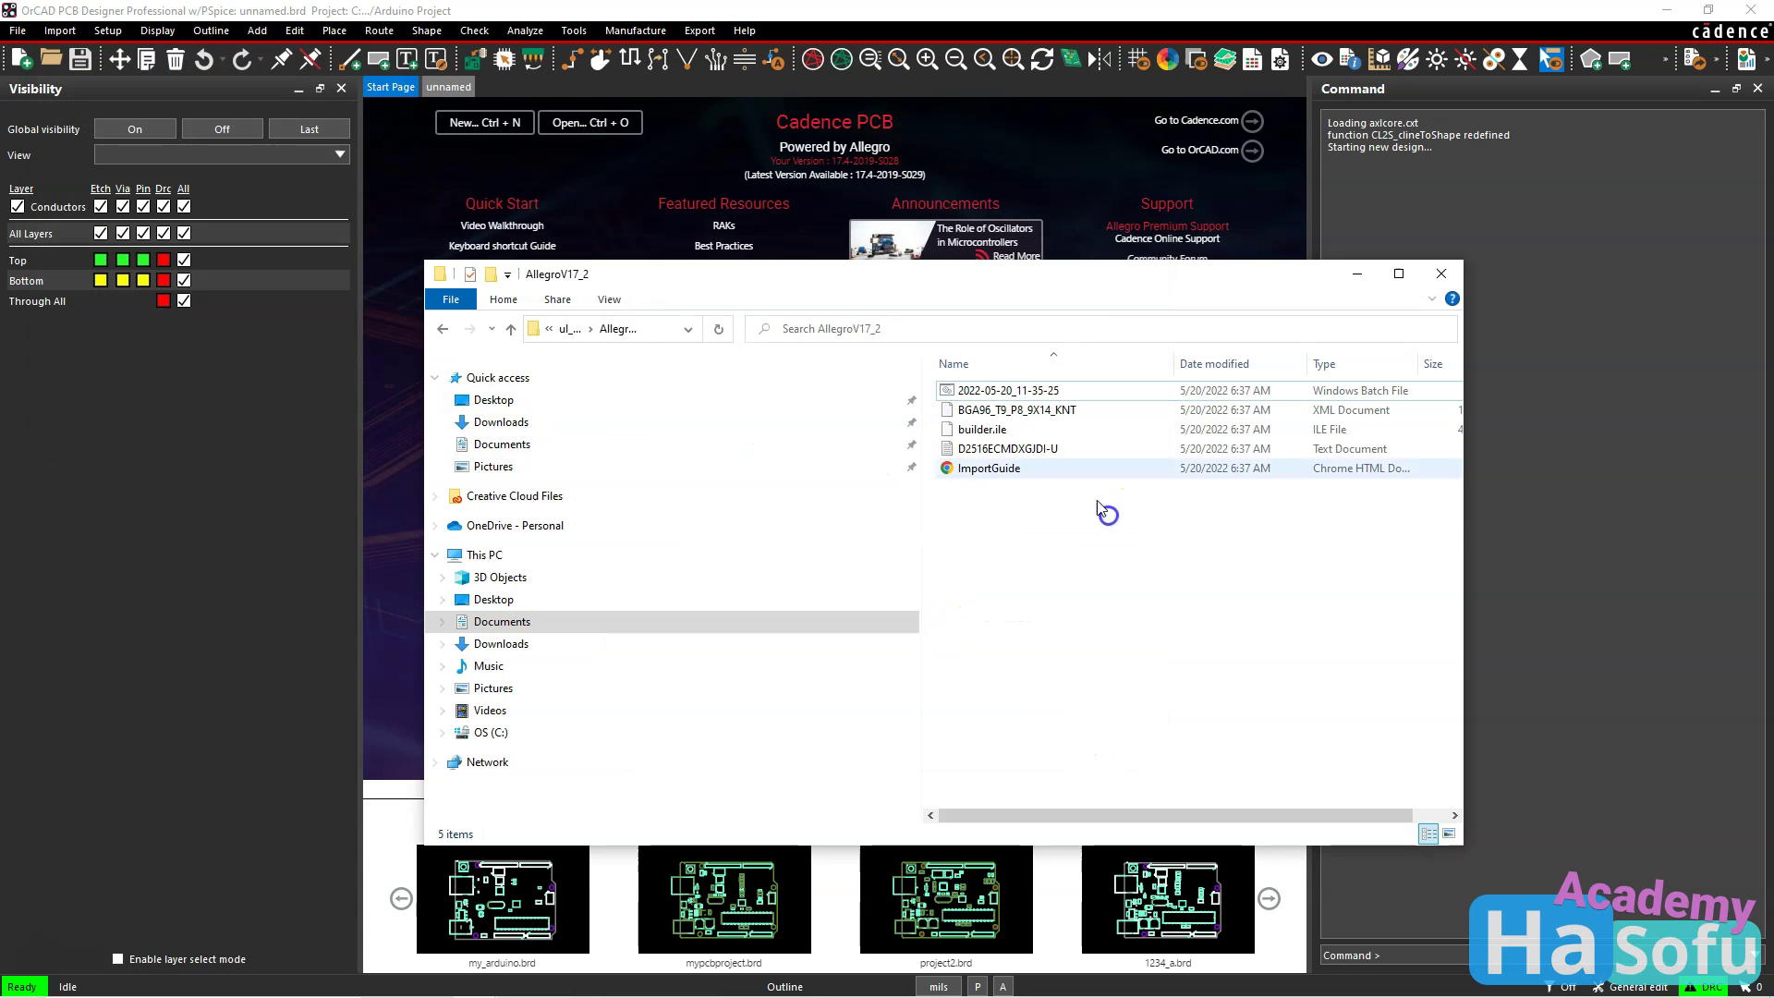
Try to generate the footprint by running the 2022-05-20_11-35-25 batch file, allowing it past the SmartScreen block.
double_click(1010, 392)
left_click(745, 384)
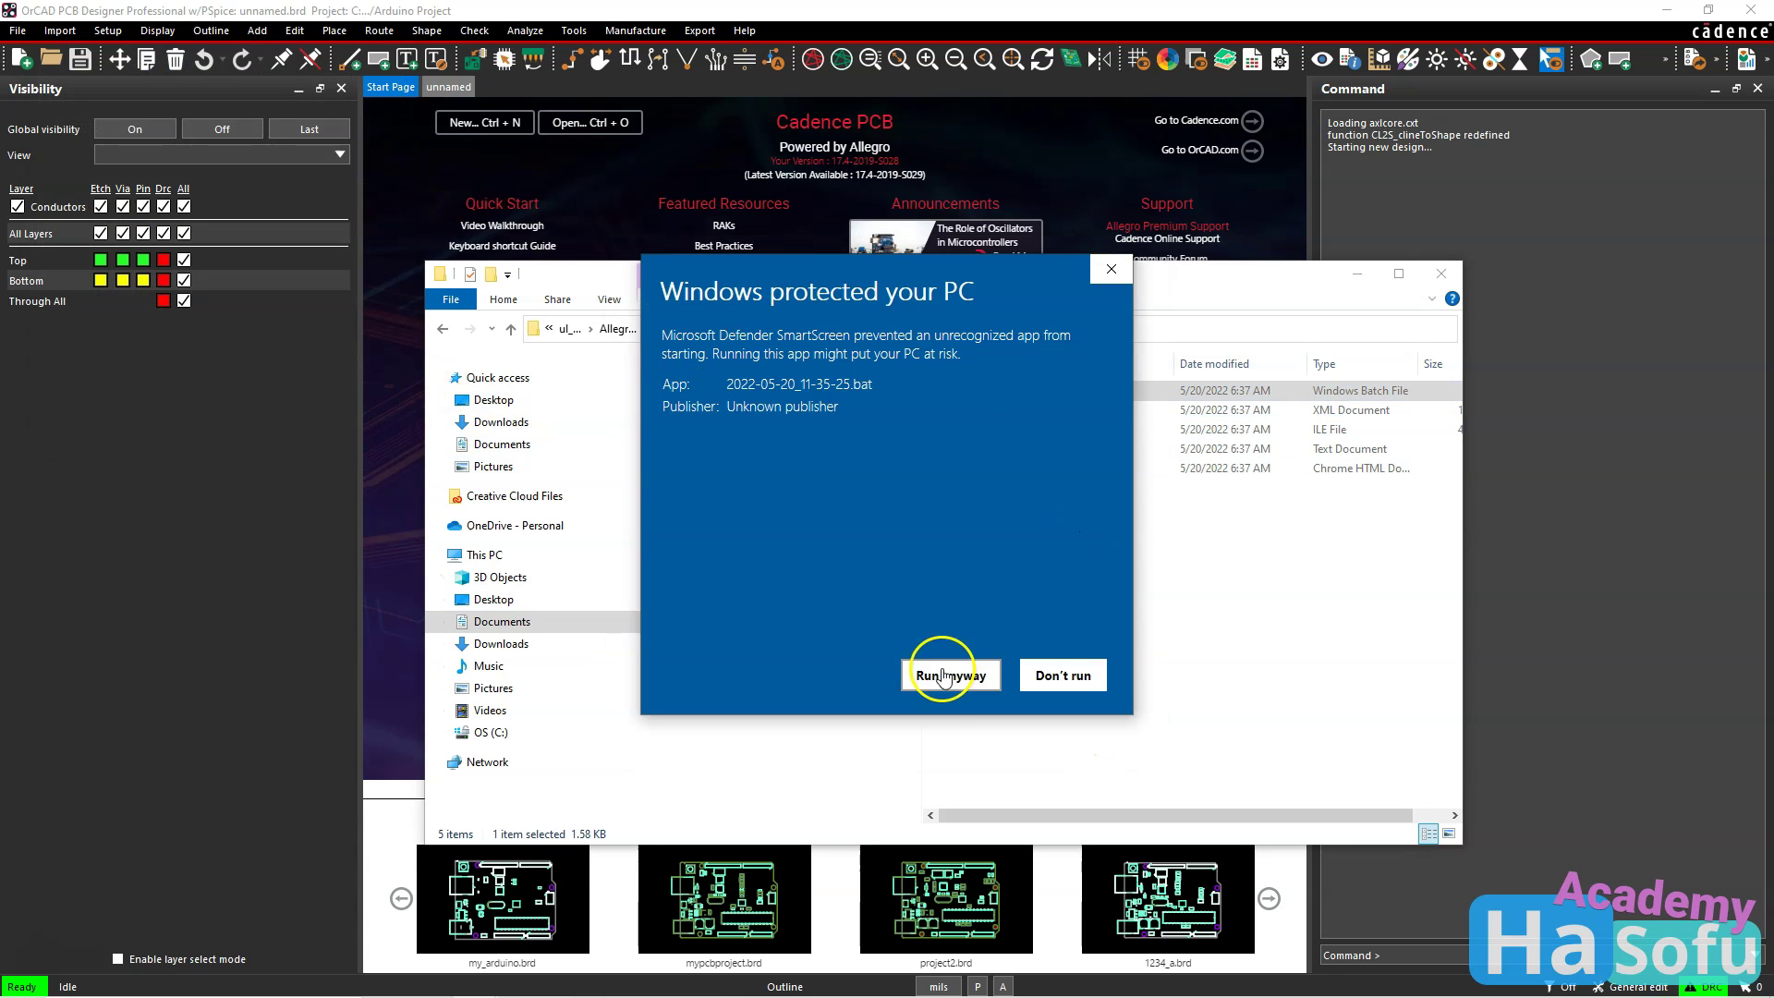
left_click(942, 565)
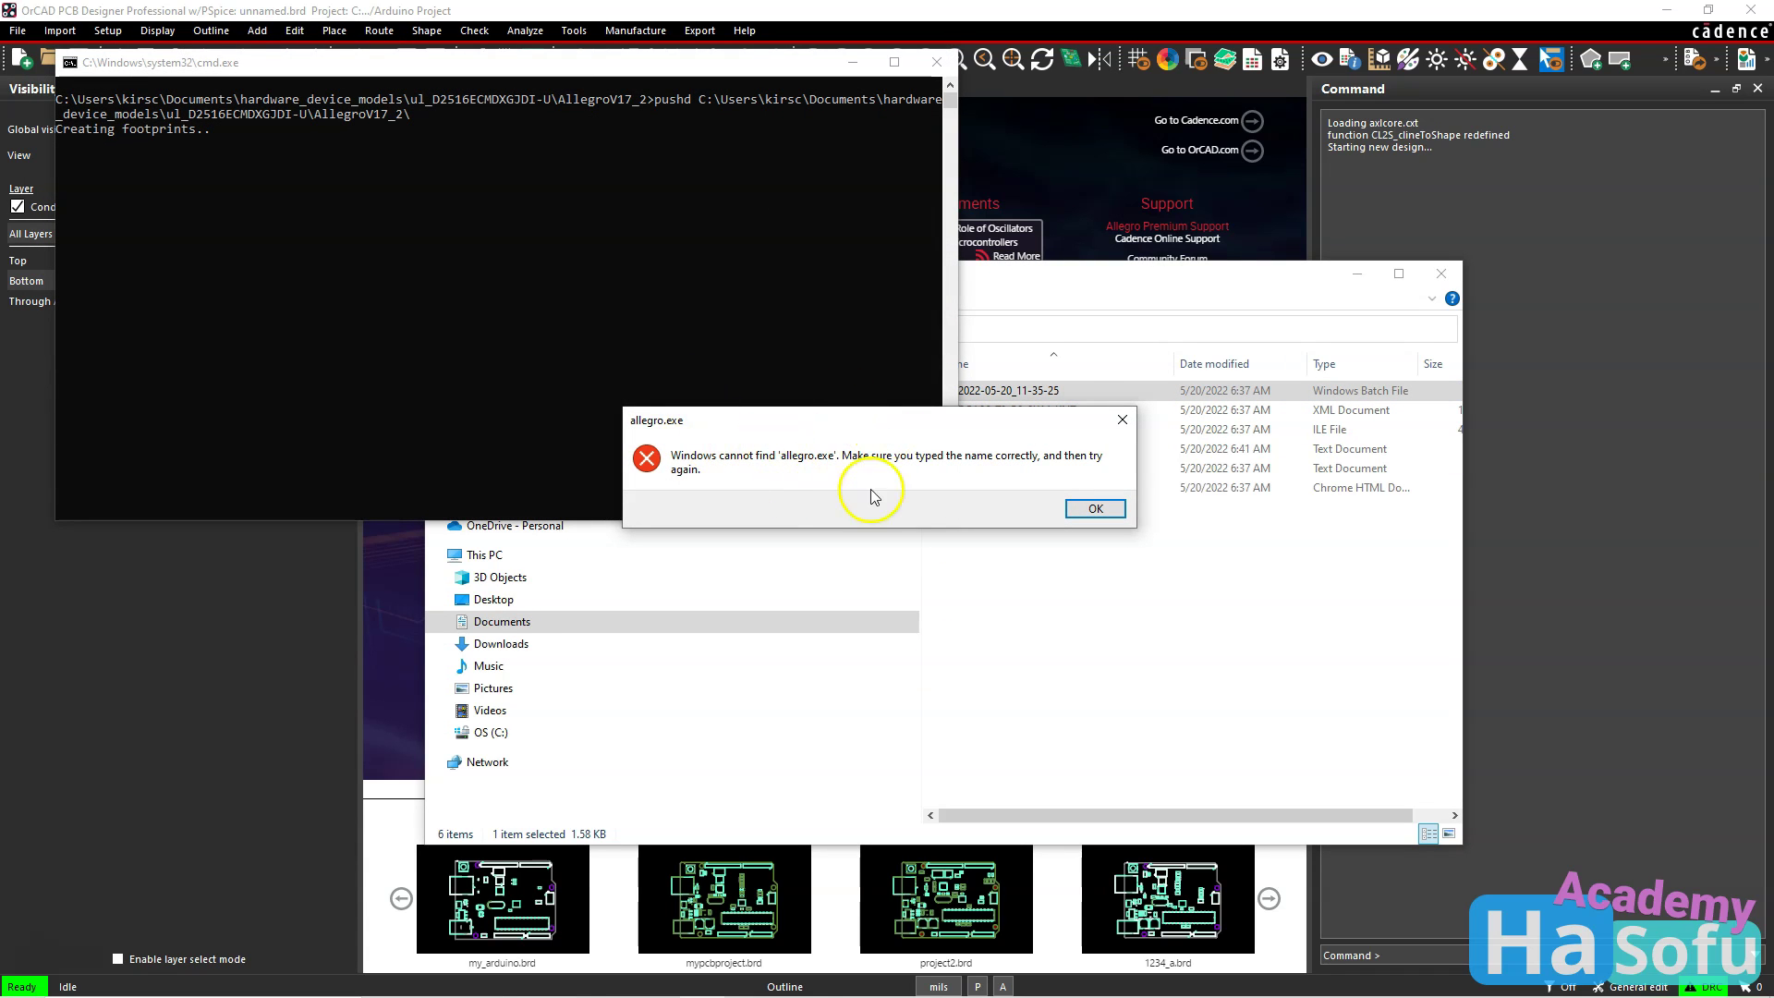
left_click(1095, 508)
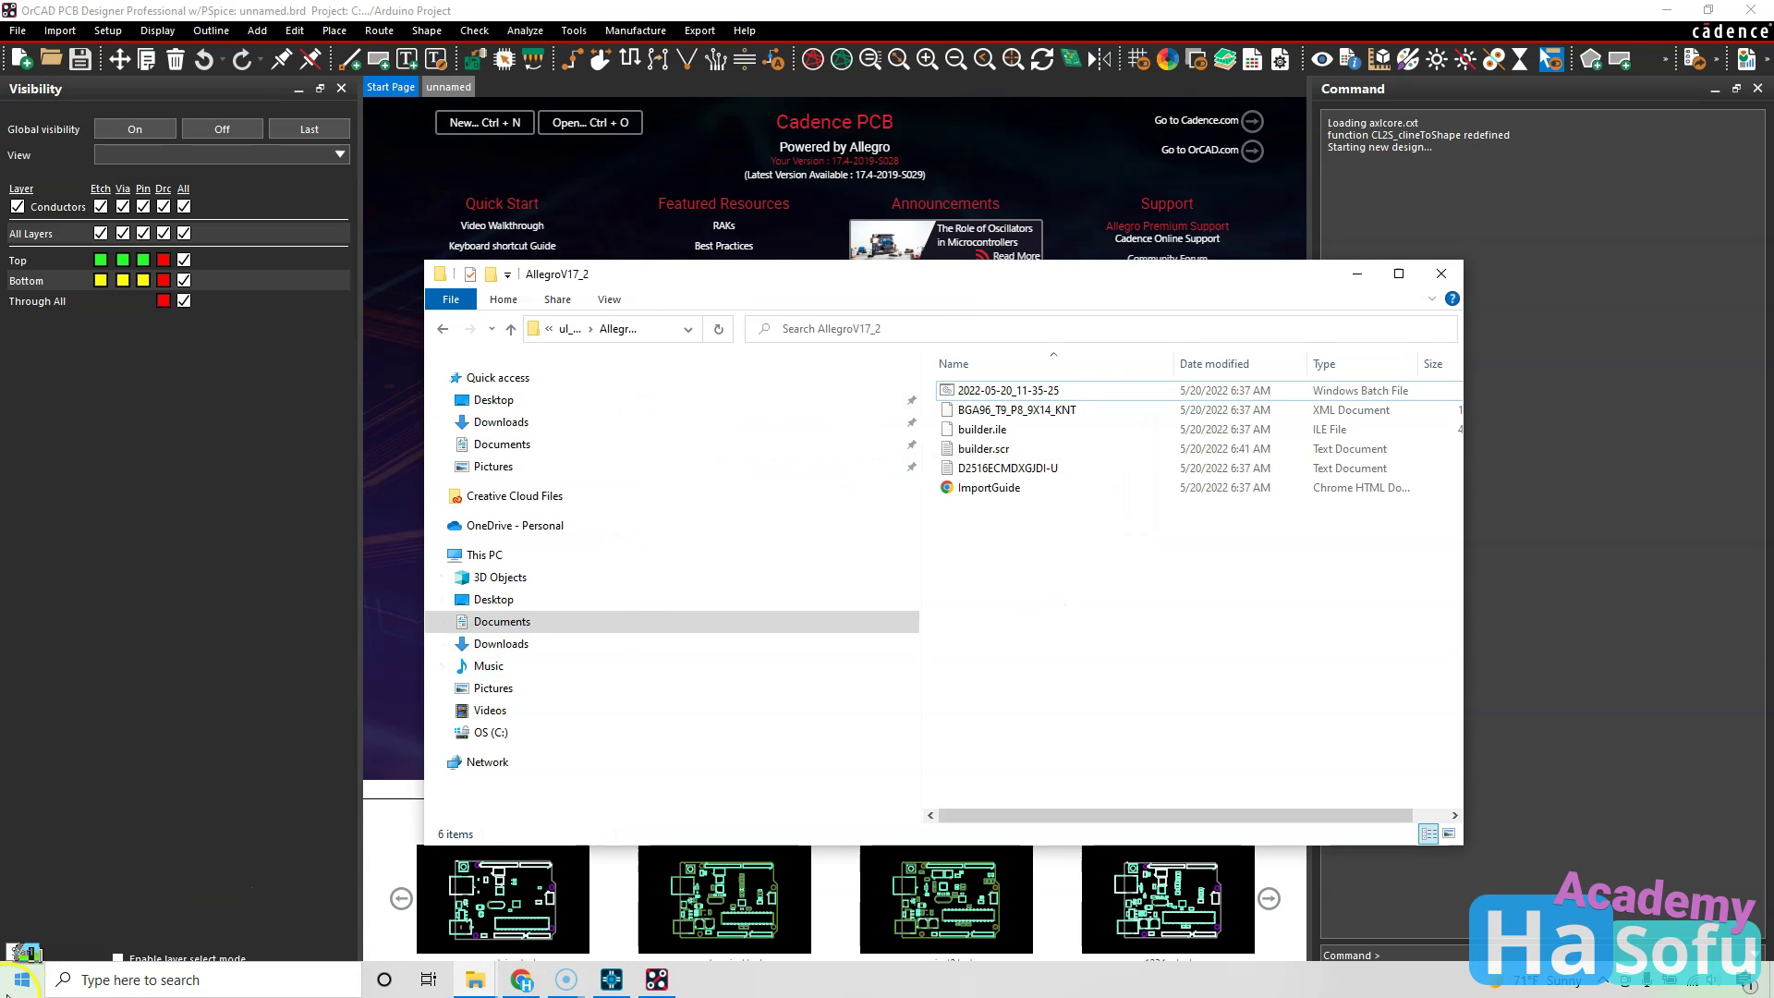
Open the system Path variable for editing in the Windows environment variables.
key("super")
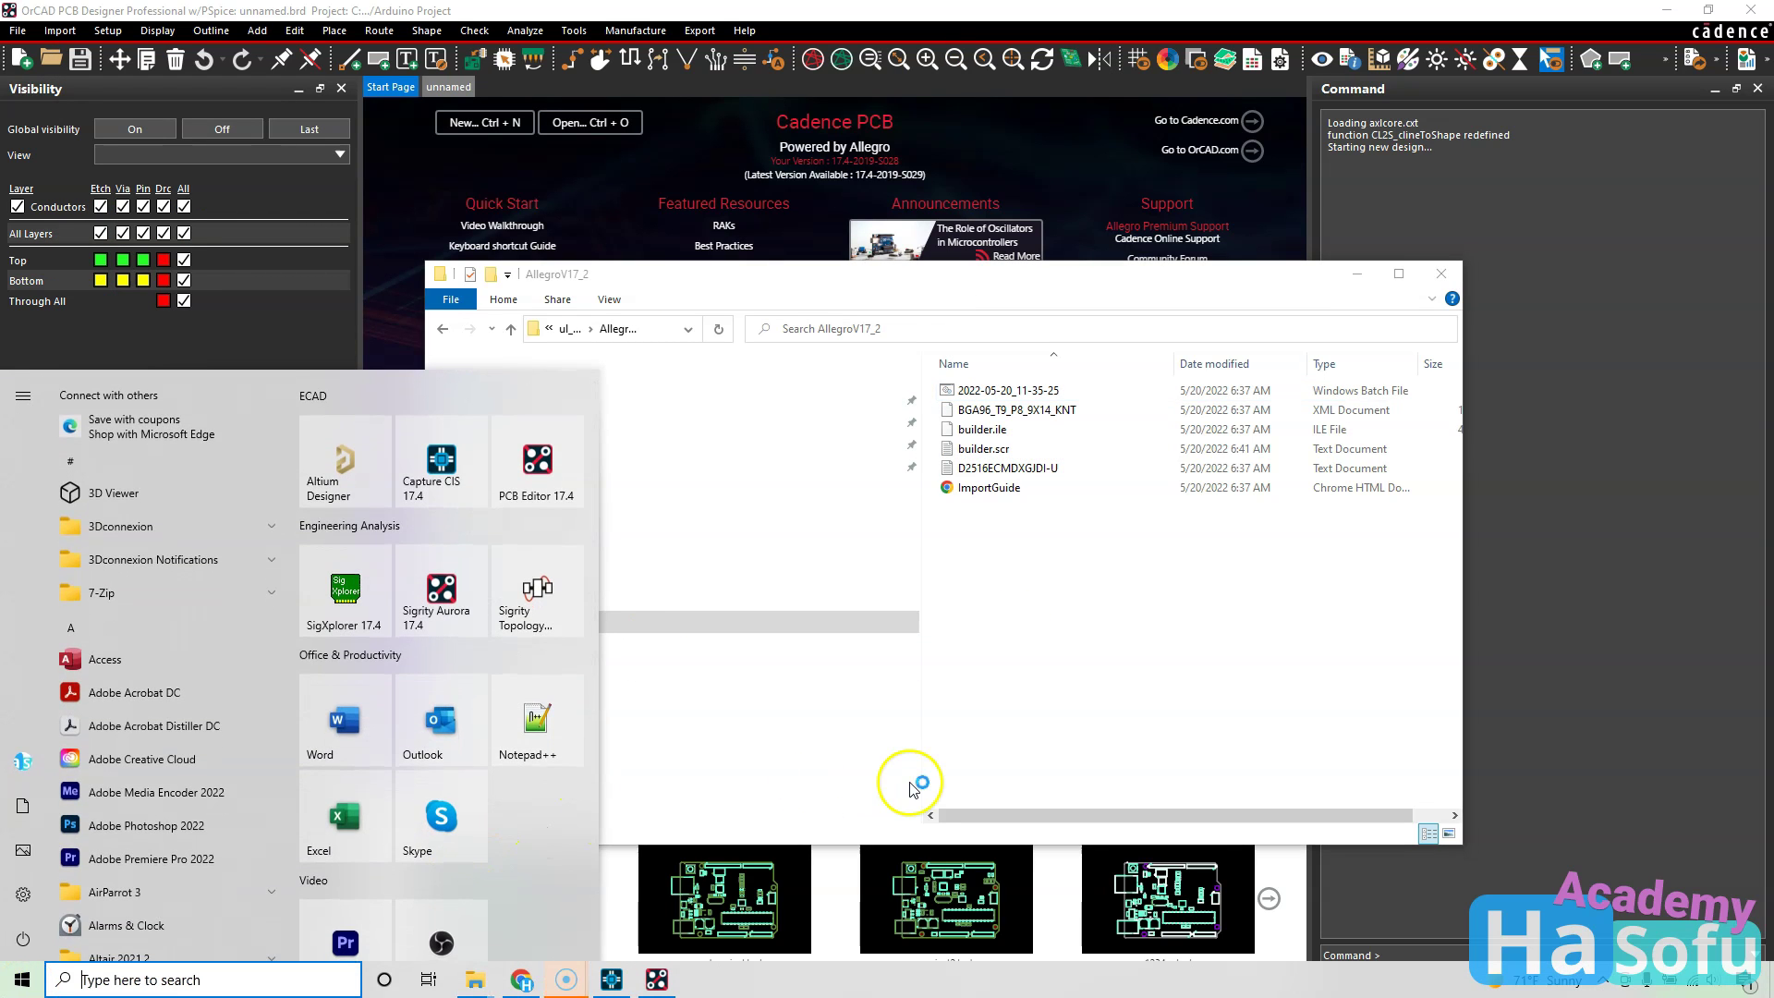
type("envi")
key("Return")
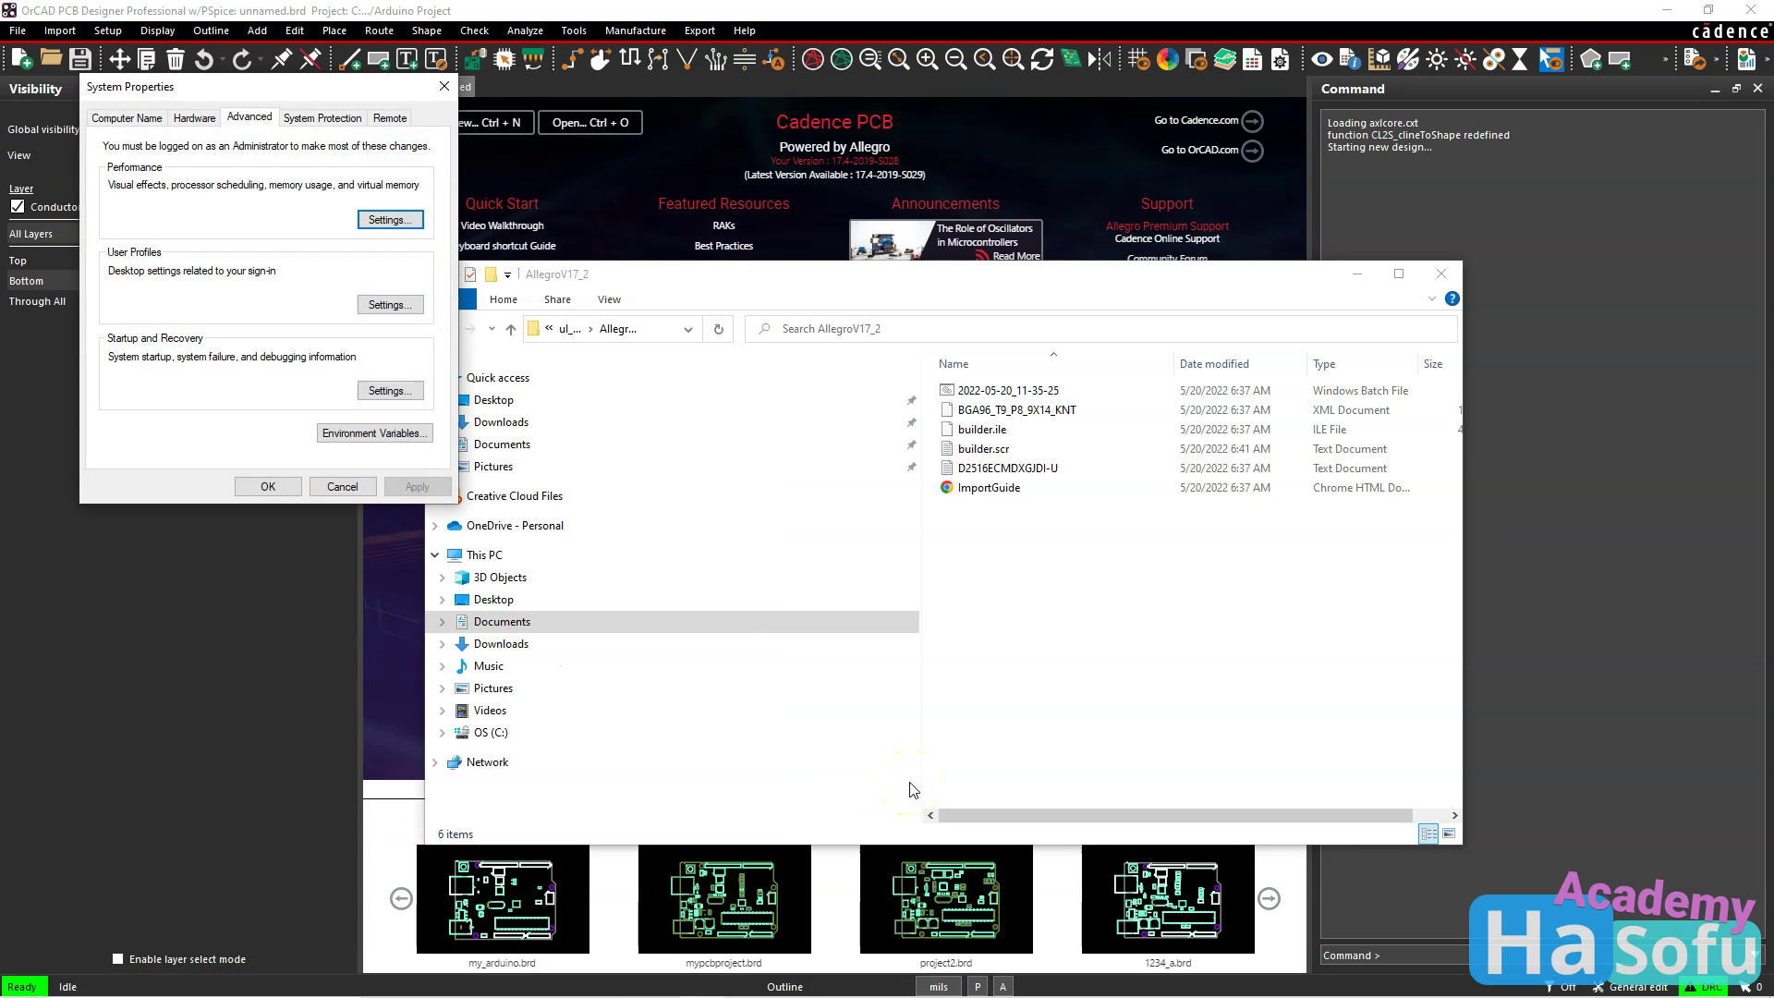
left_click(374, 433)
scroll(709, 592, "down", 1)
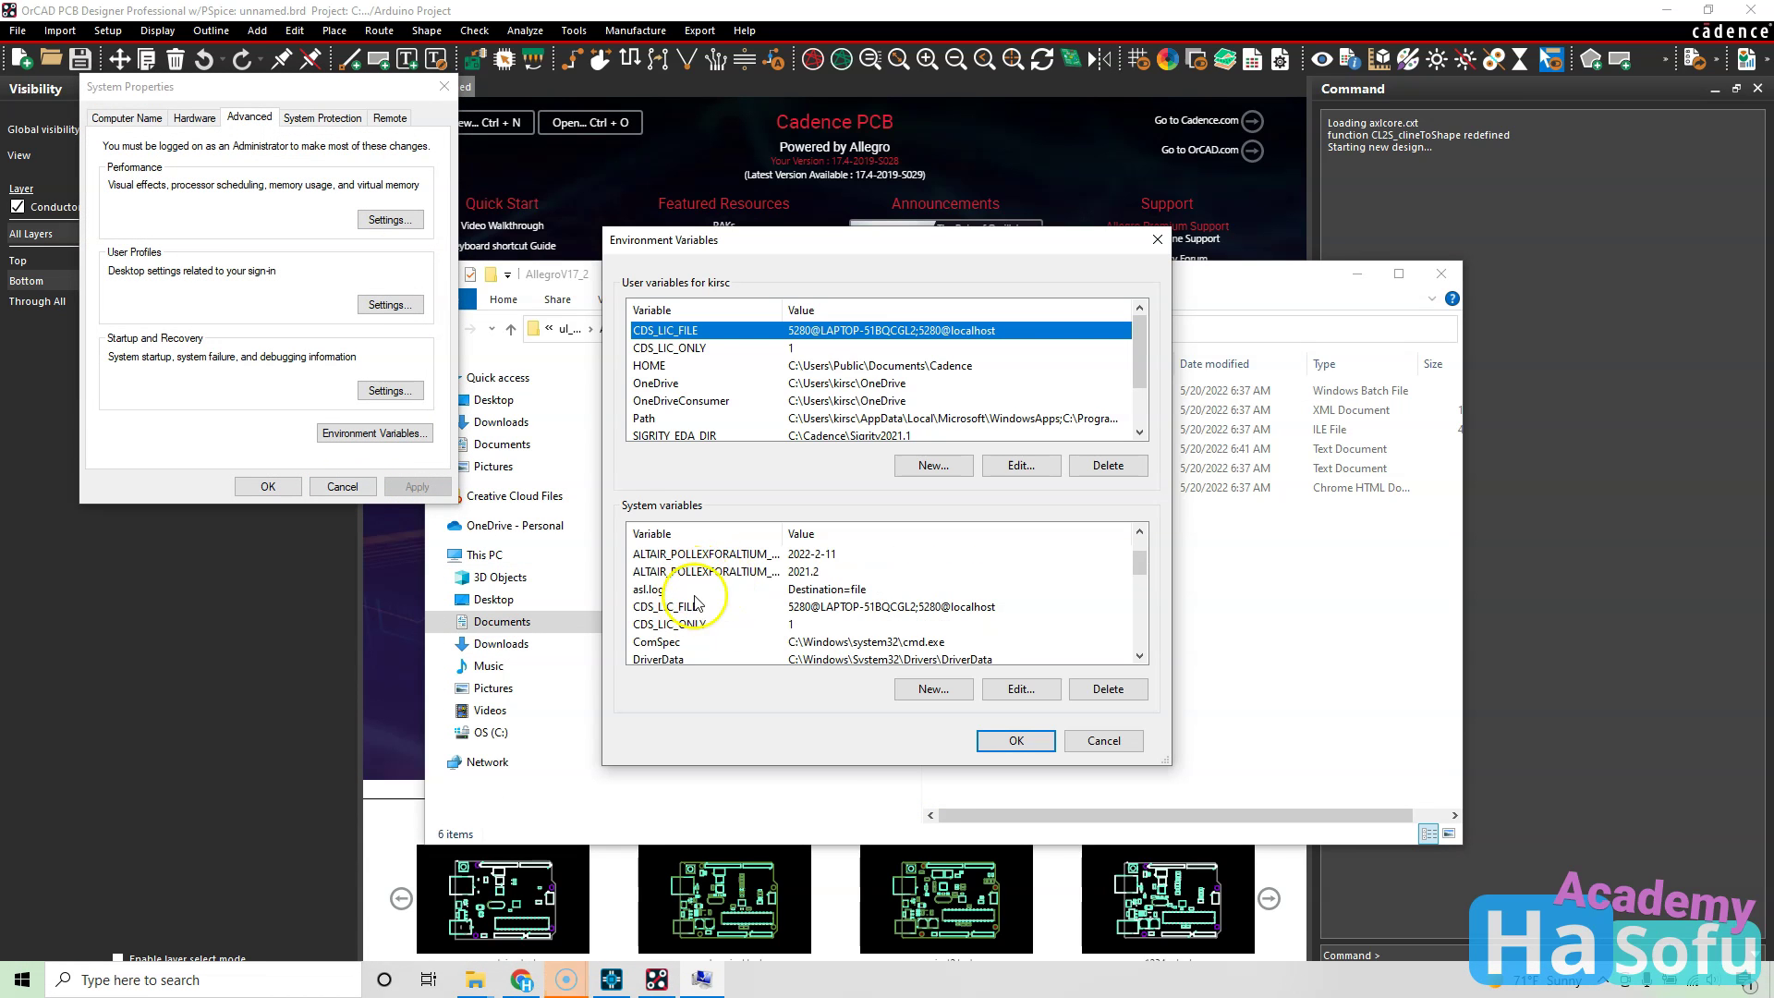
scroll(711, 600, "down", 1)
scroll(721, 610, "down", 1)
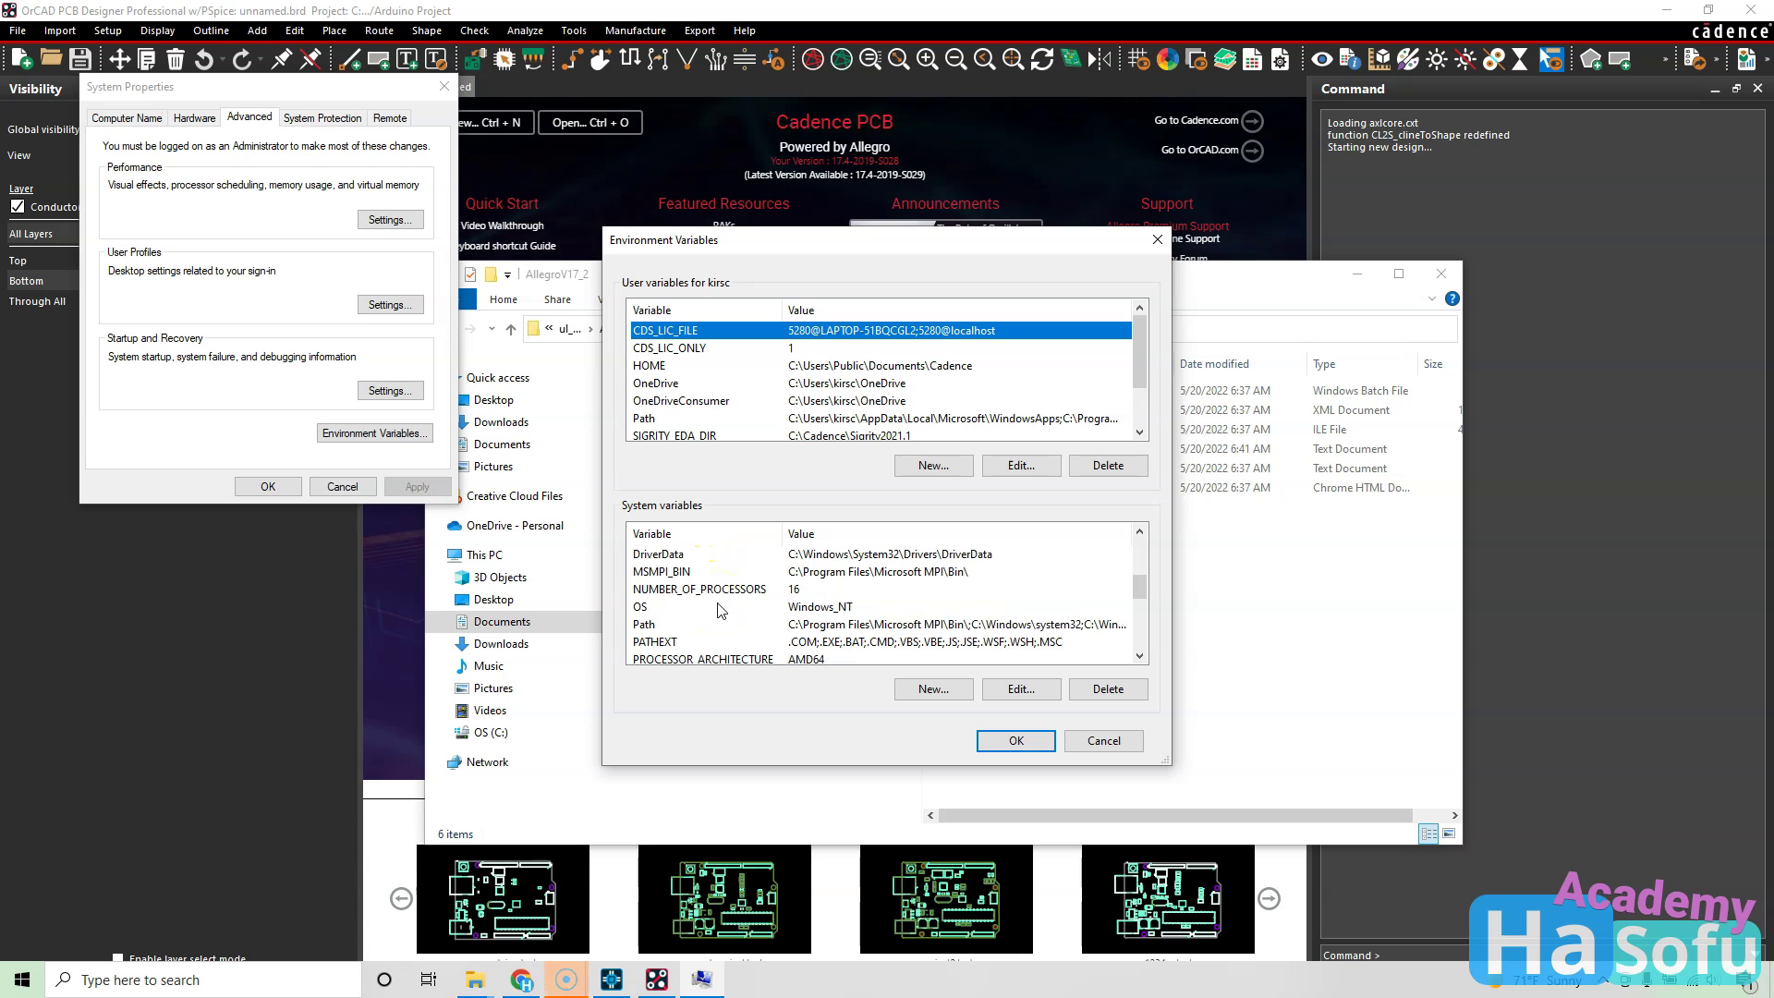
double_click(714, 626)
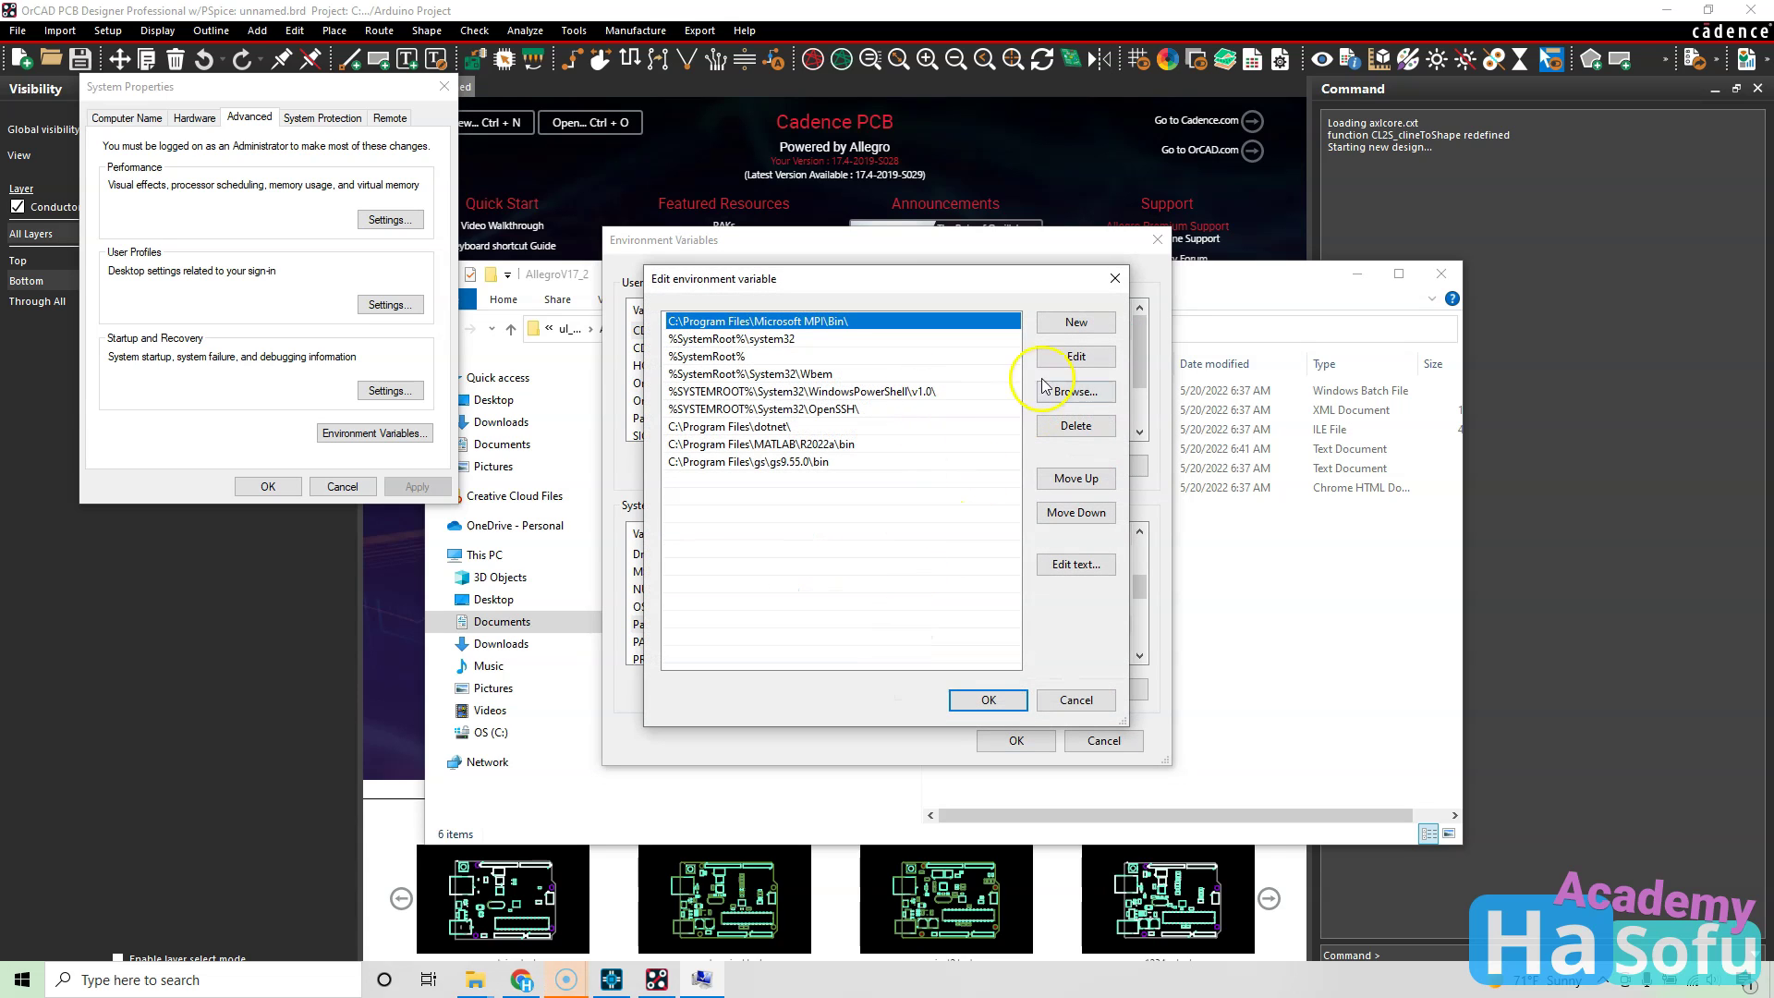
Add the folder C:\Cadence\SPB_17.4\tools\bin to the system Path variable and accept the changes through to the system properties.
left_click(1070, 323)
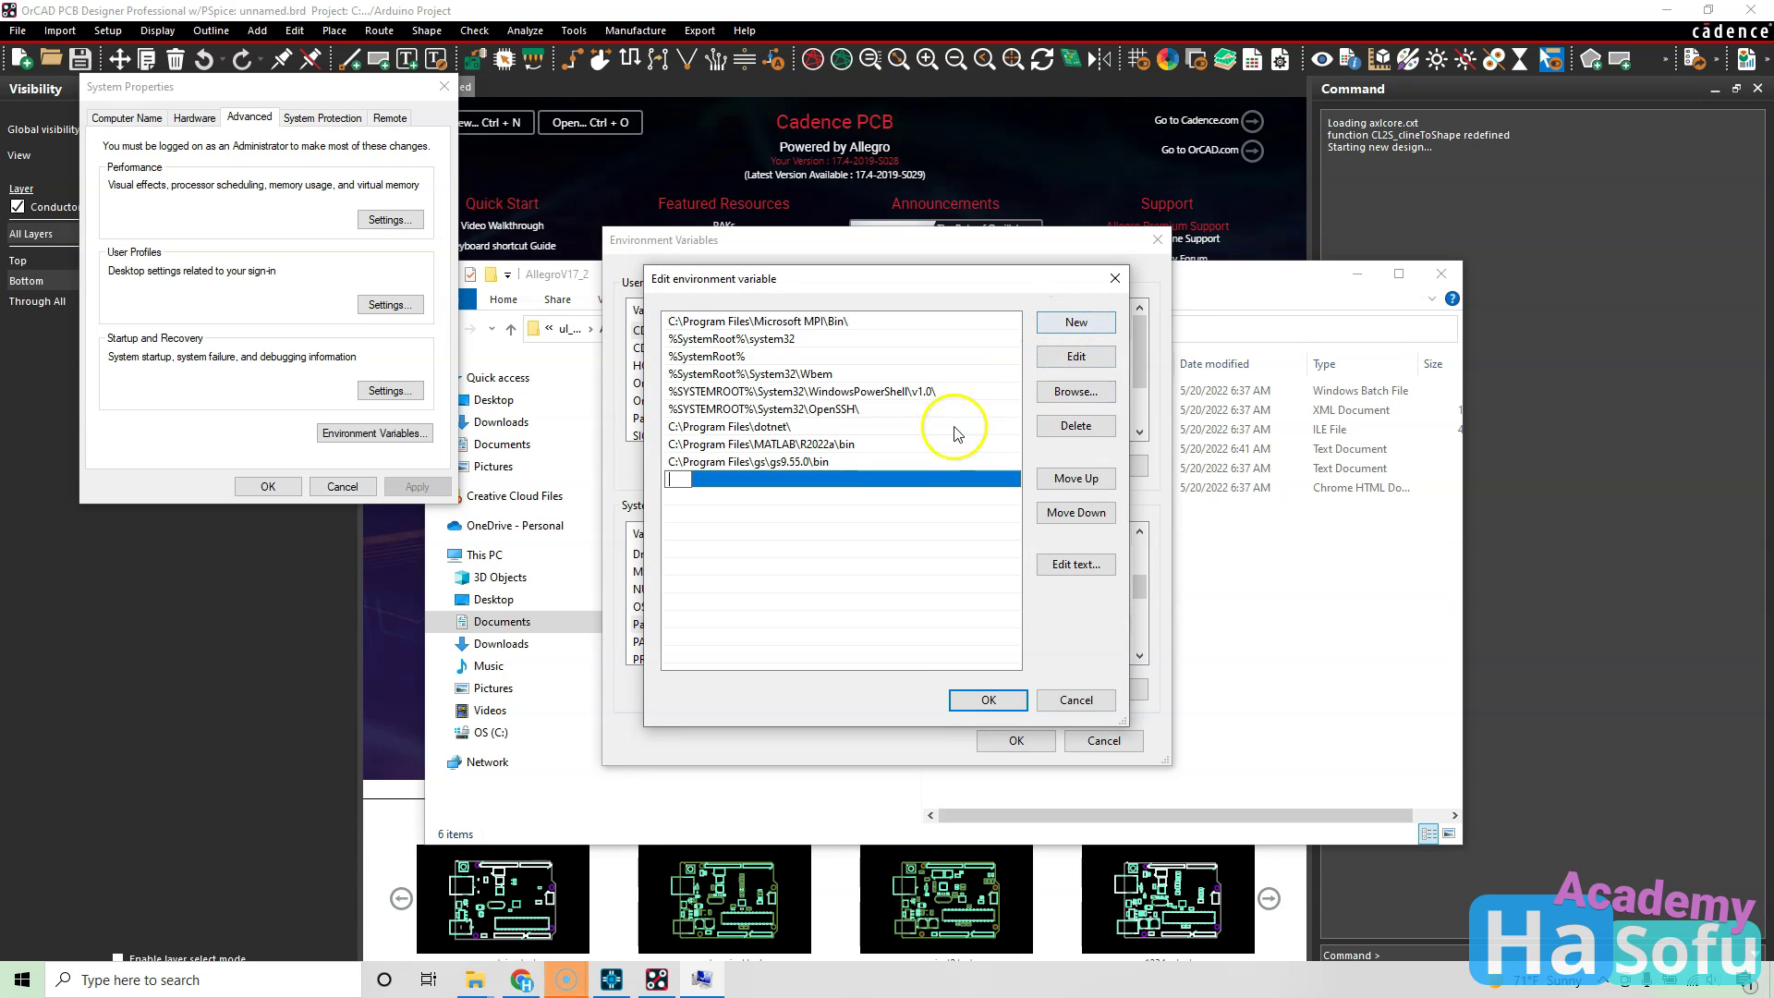
left_click(1067, 393)
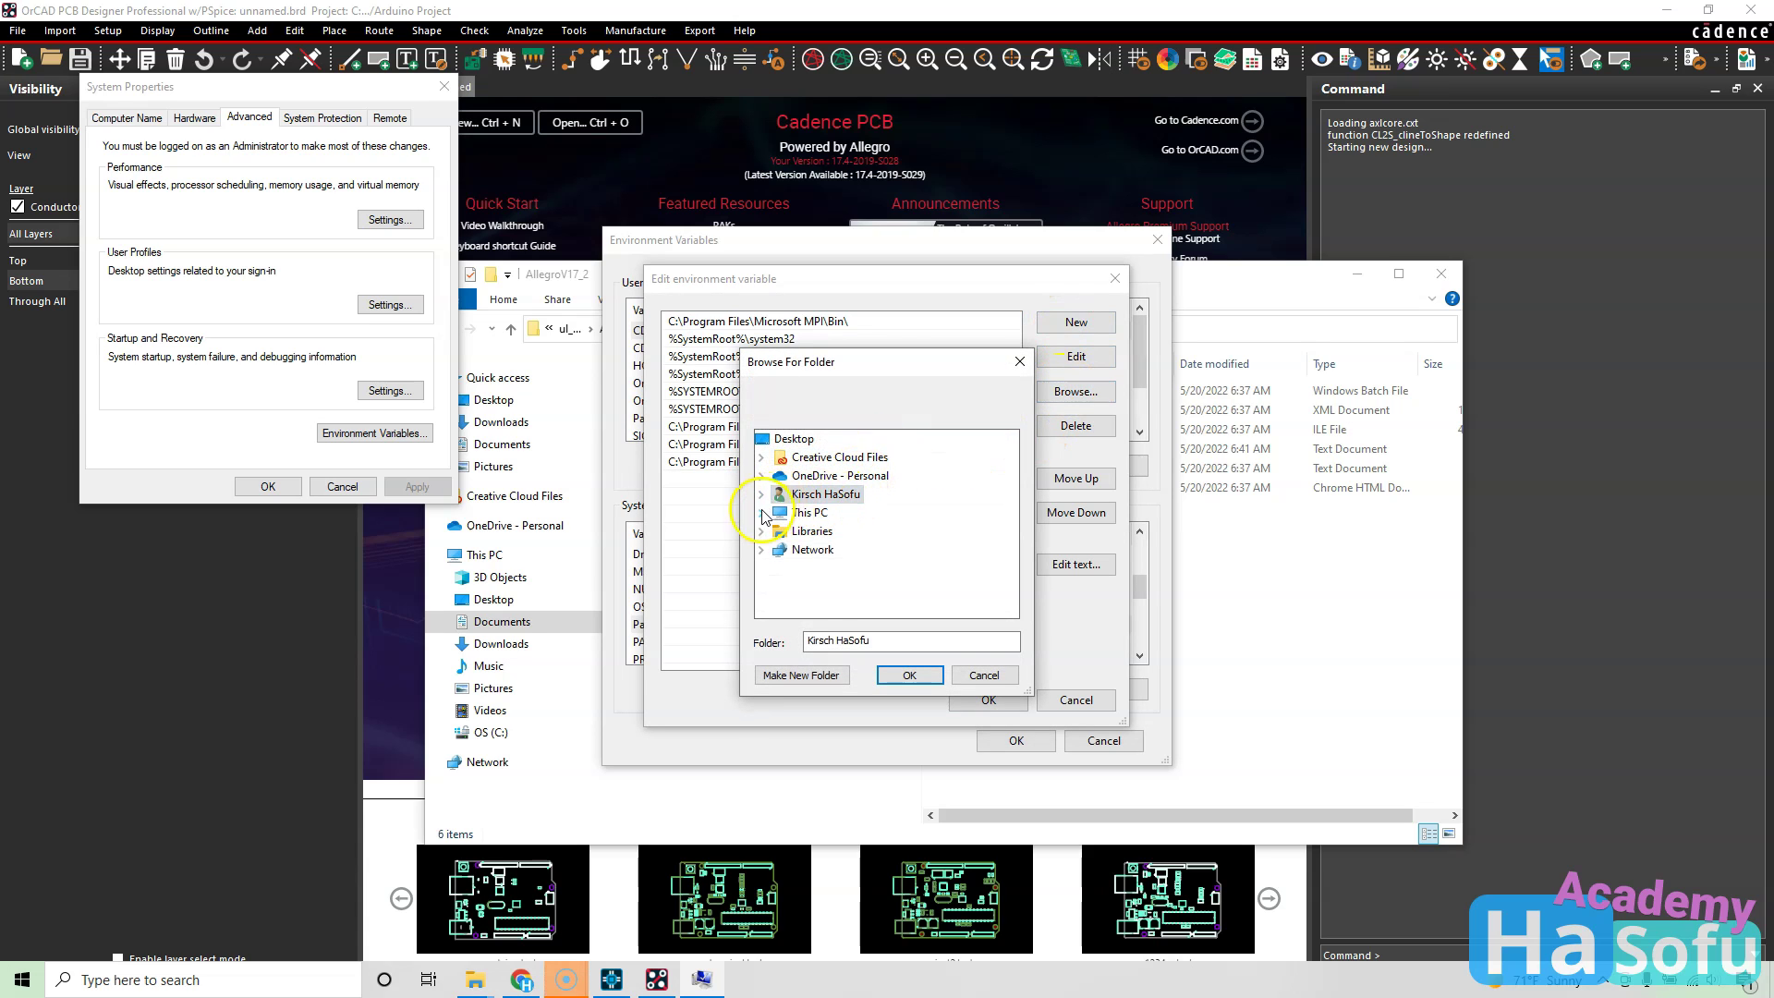
left_click(761, 512)
left_click(797, 605)
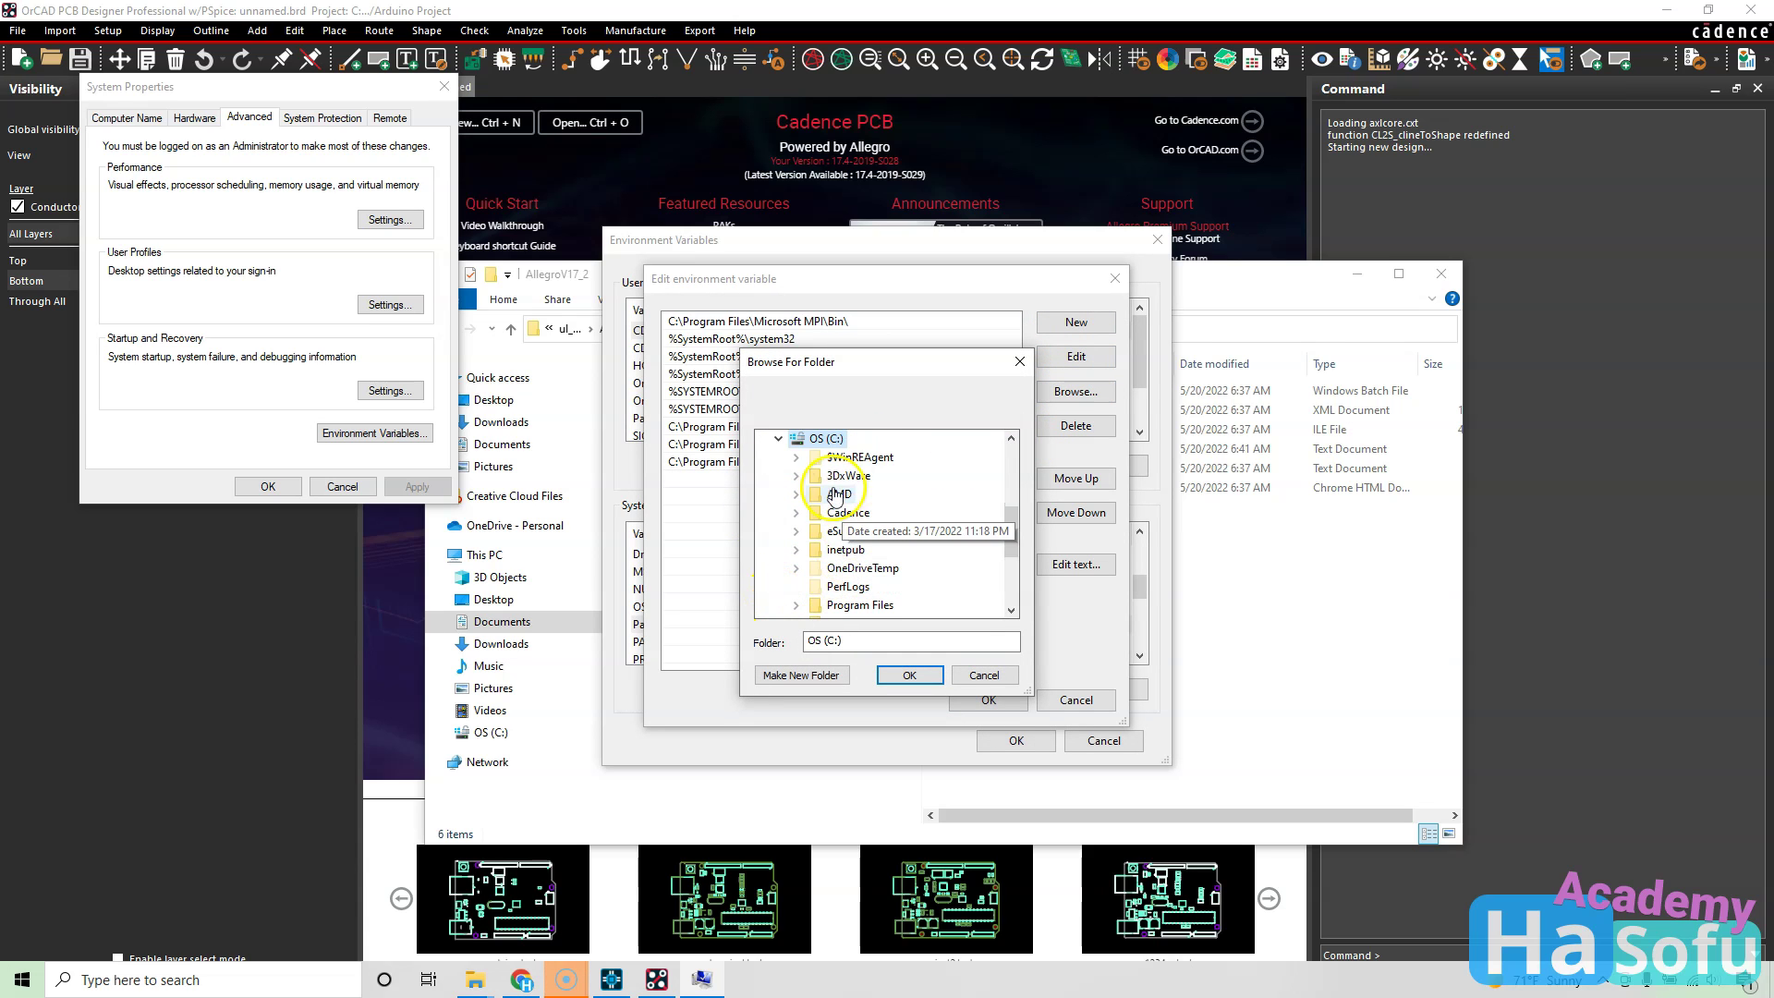
left_click(796, 513)
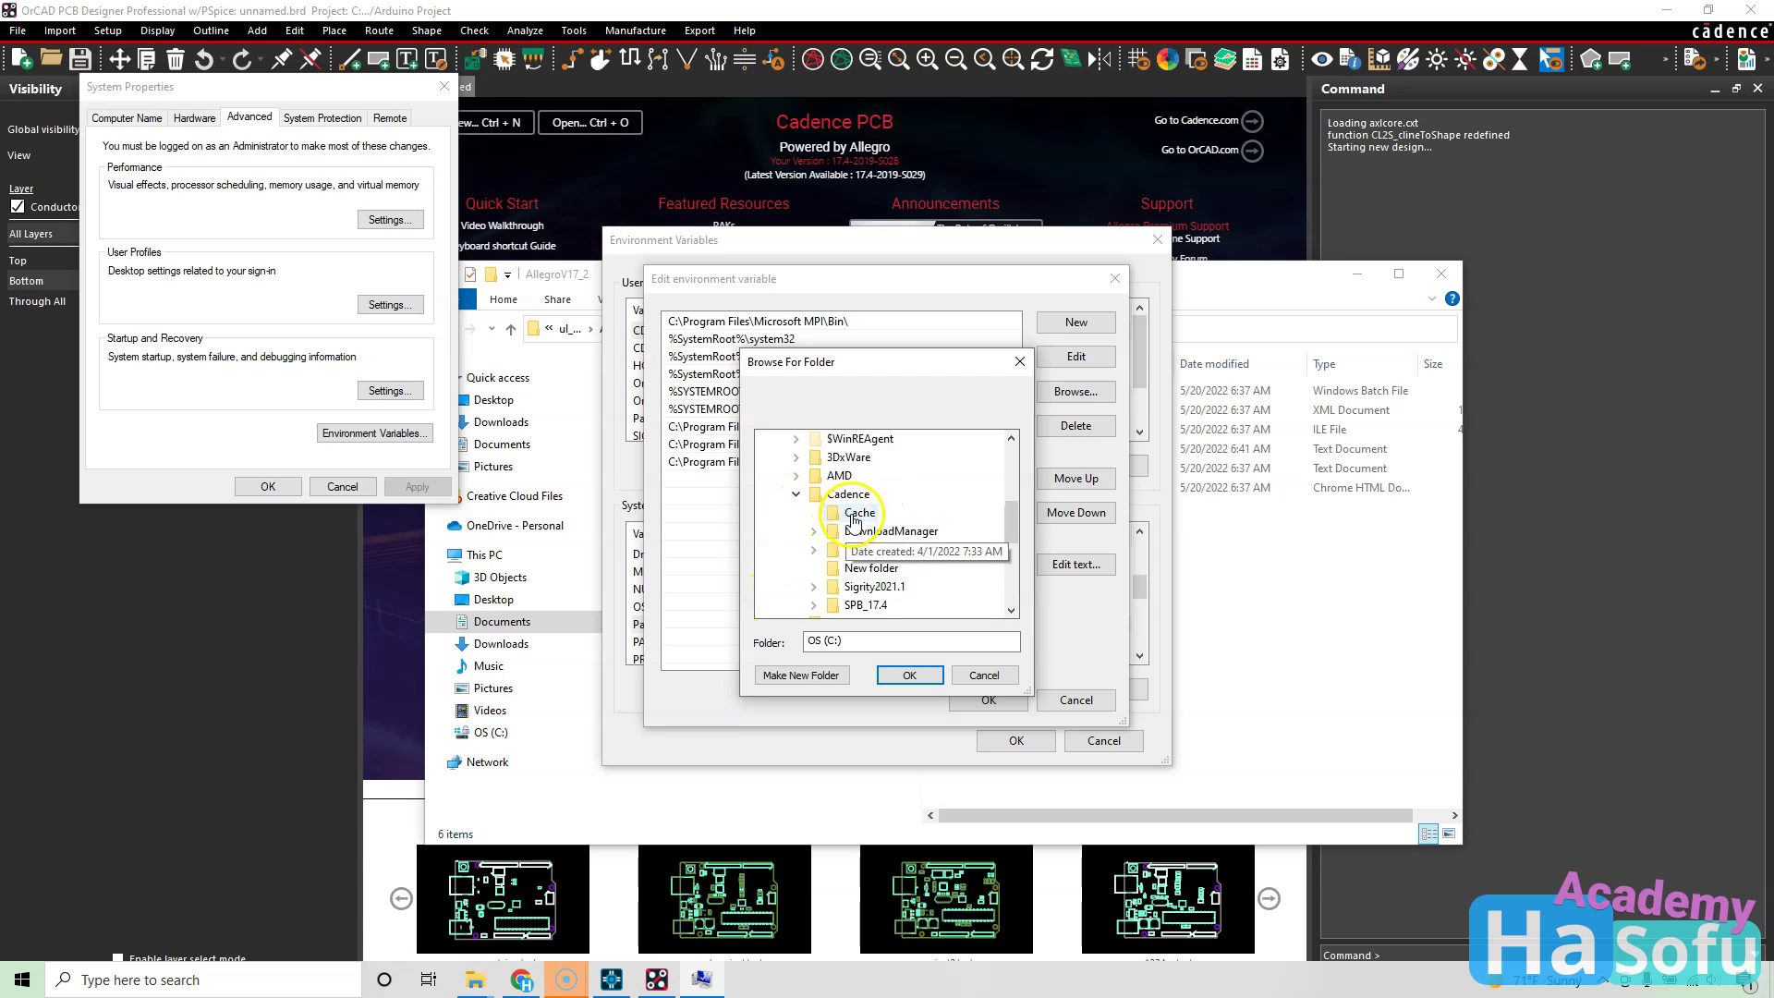
left_click(813, 606)
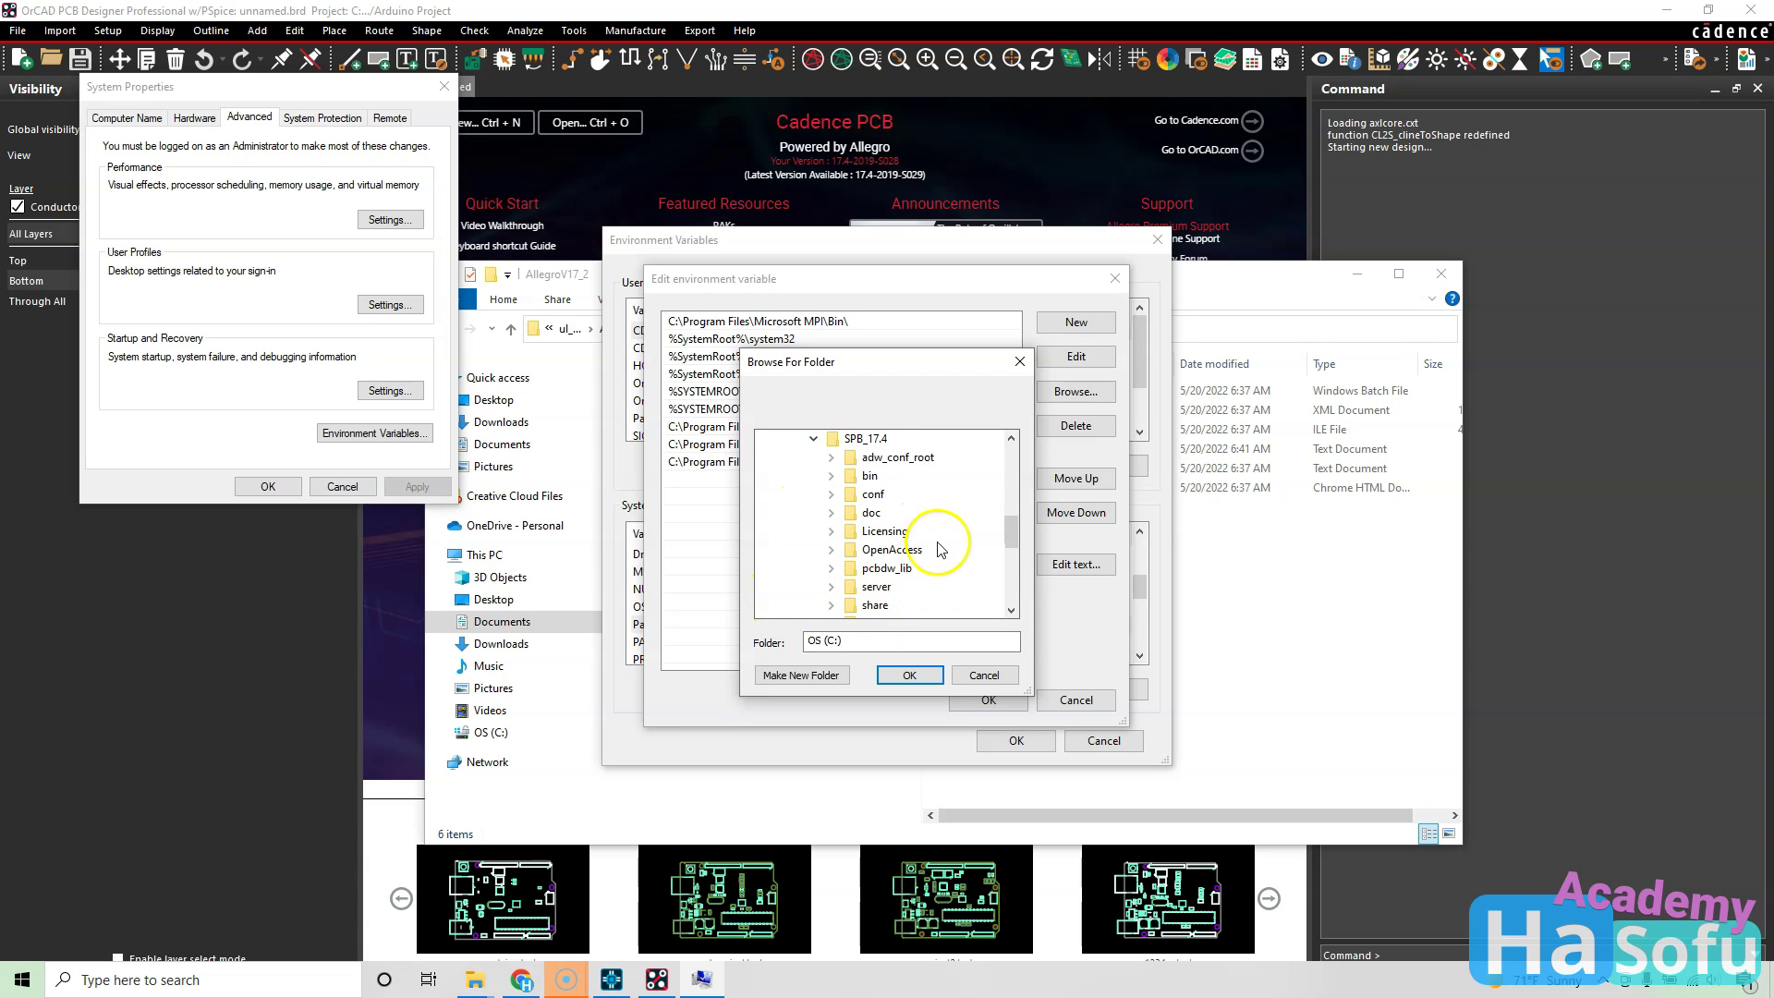
scroll(929, 577, "down", 1)
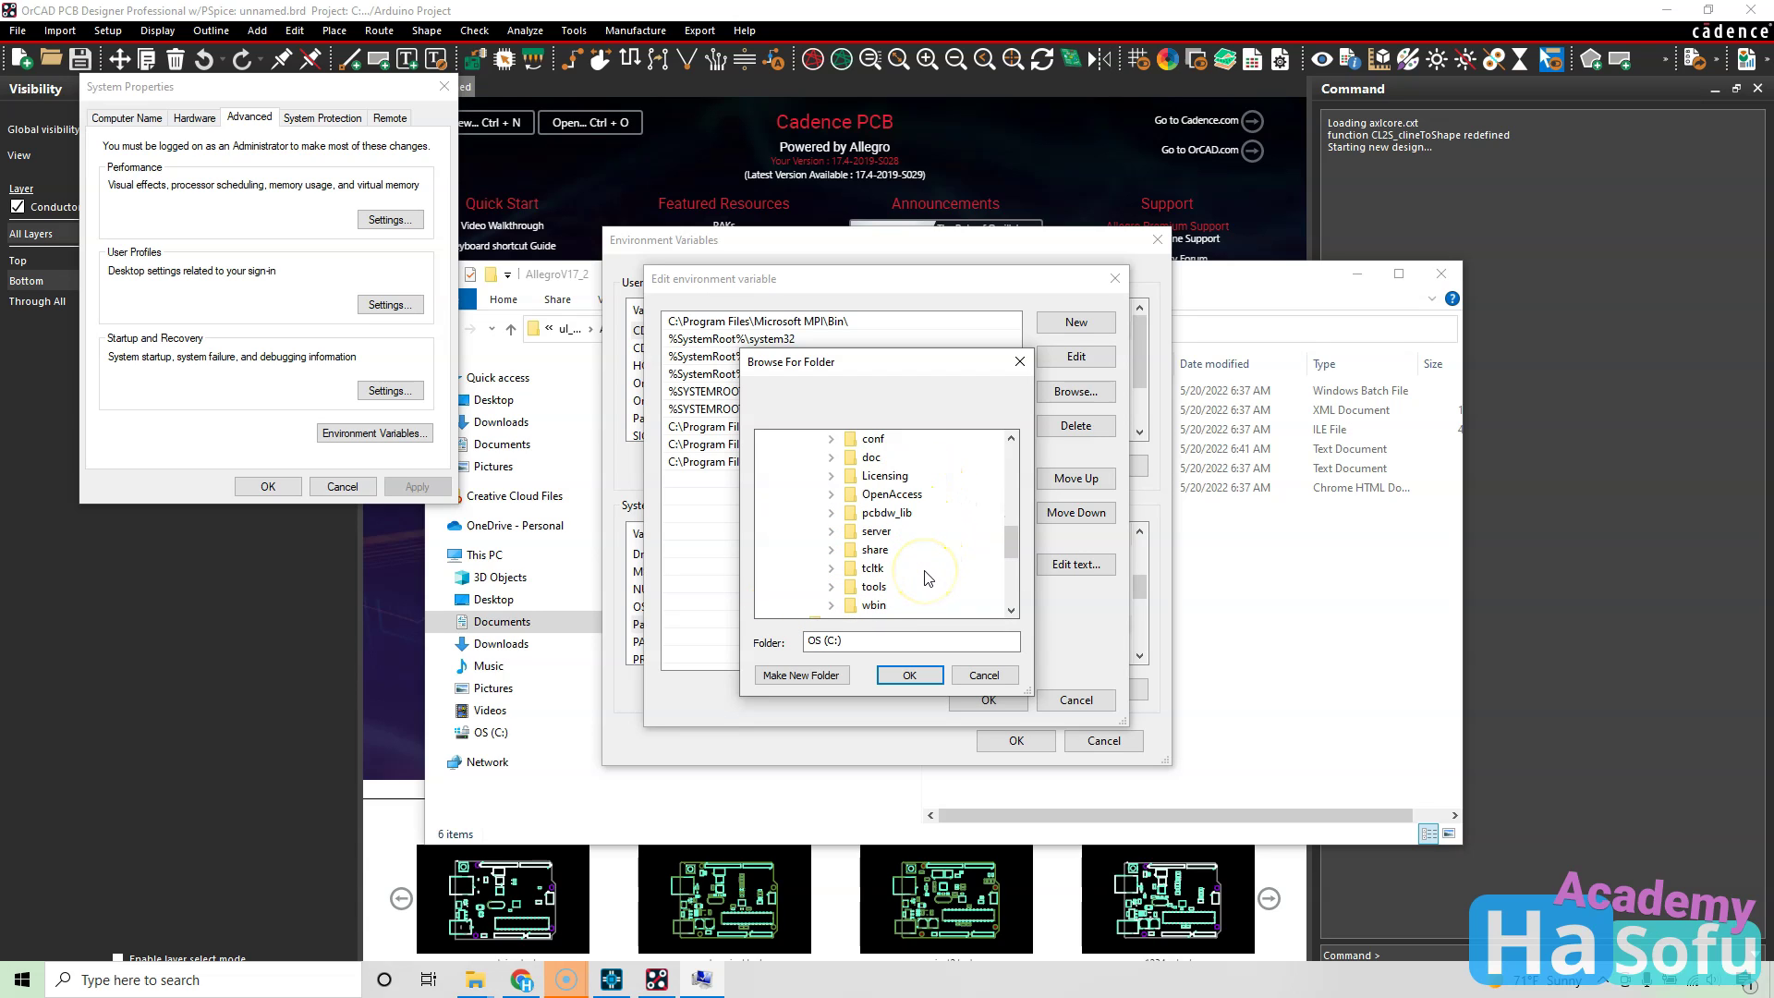
left_click(830, 586)
left_click(849, 512)
left_click(873, 514)
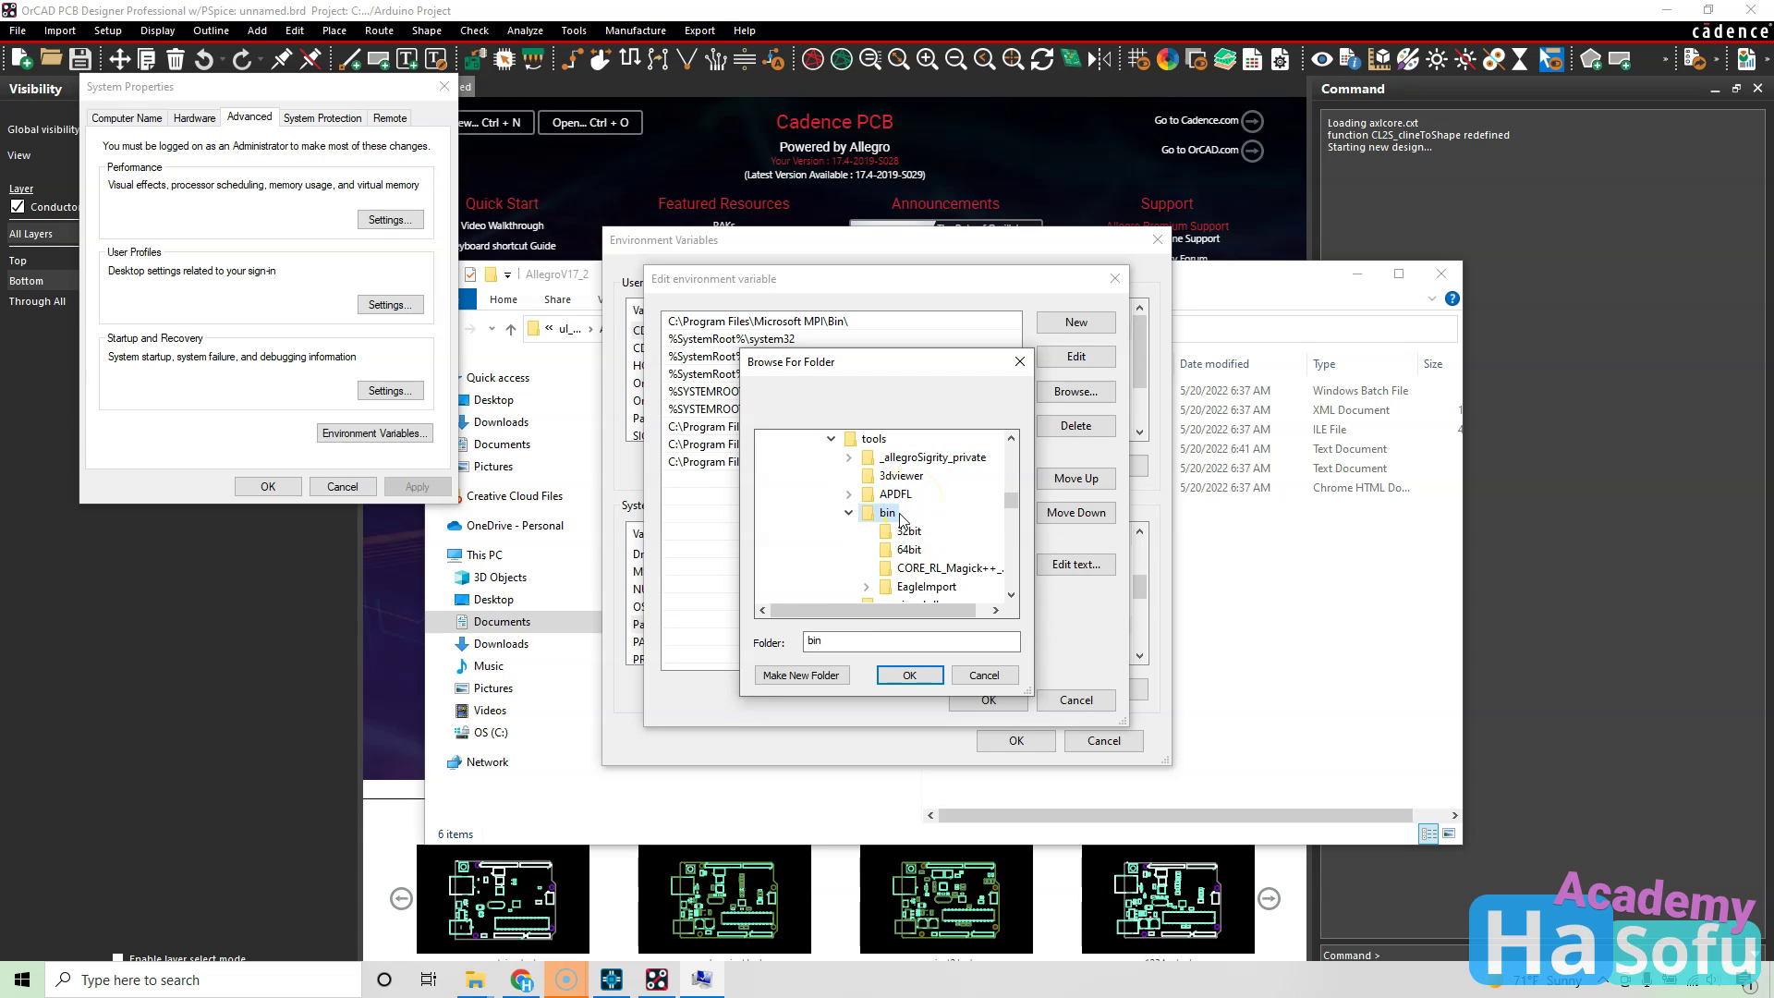
left_click(910, 675)
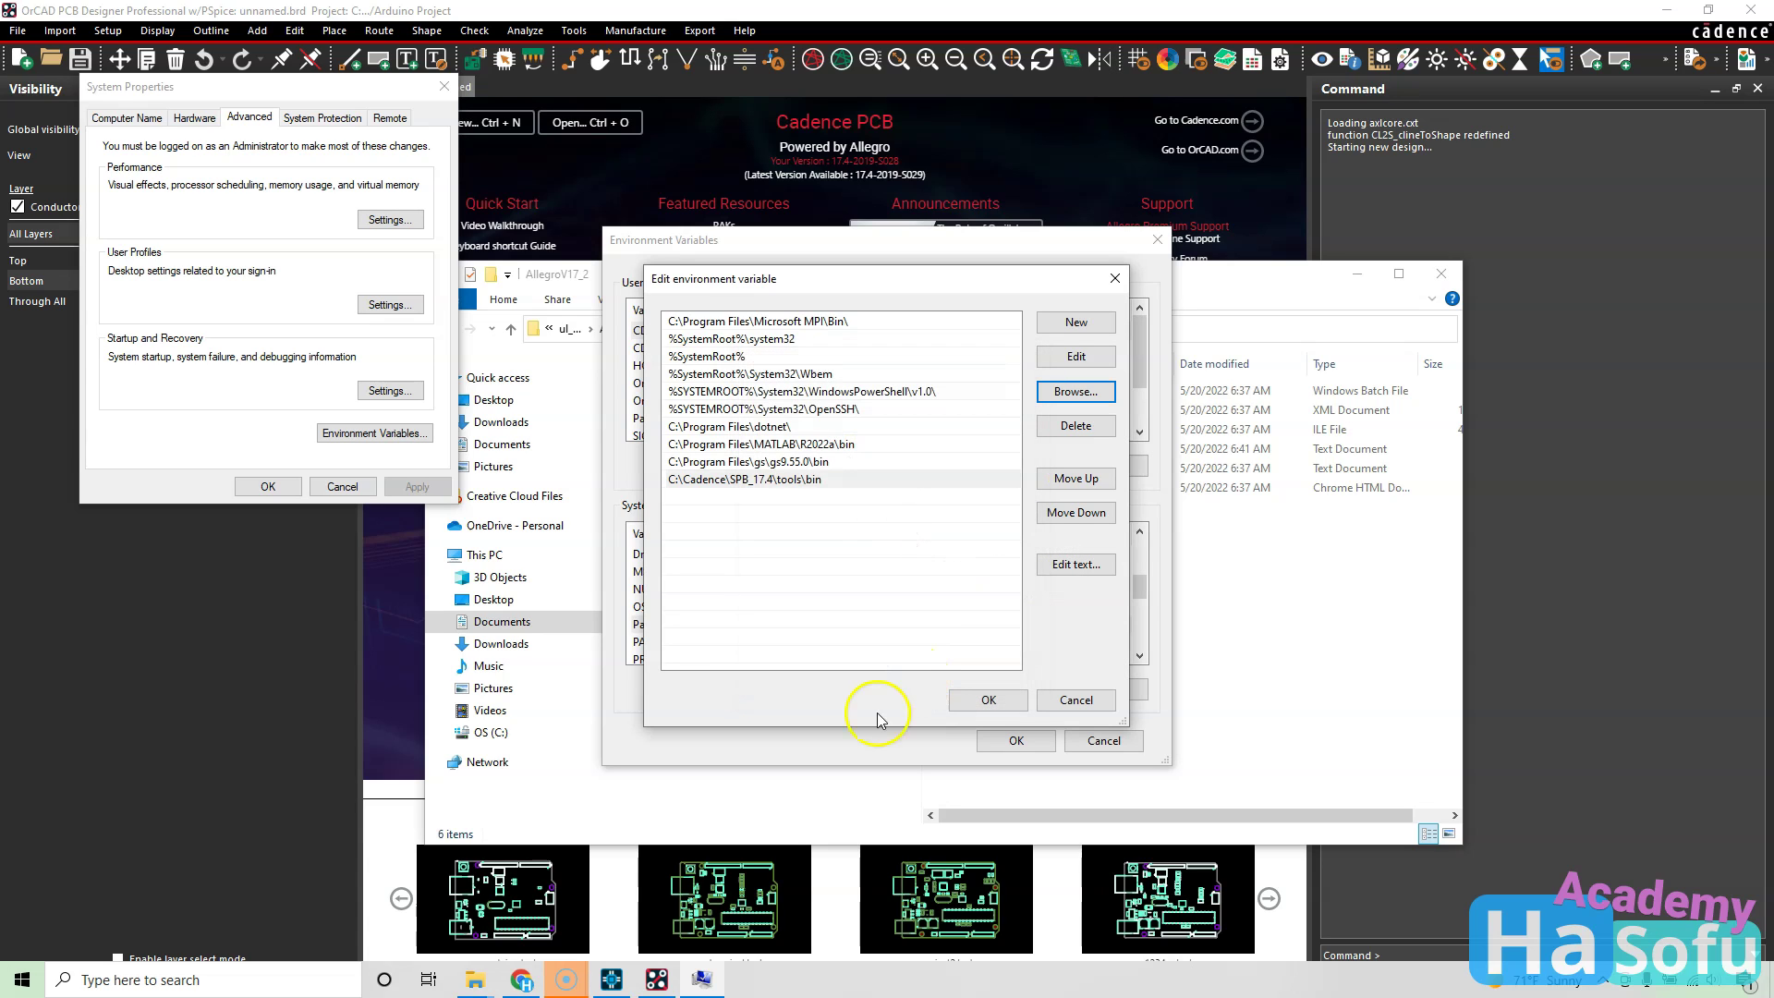
left_click(987, 700)
left_click(1017, 740)
left_click(268, 487)
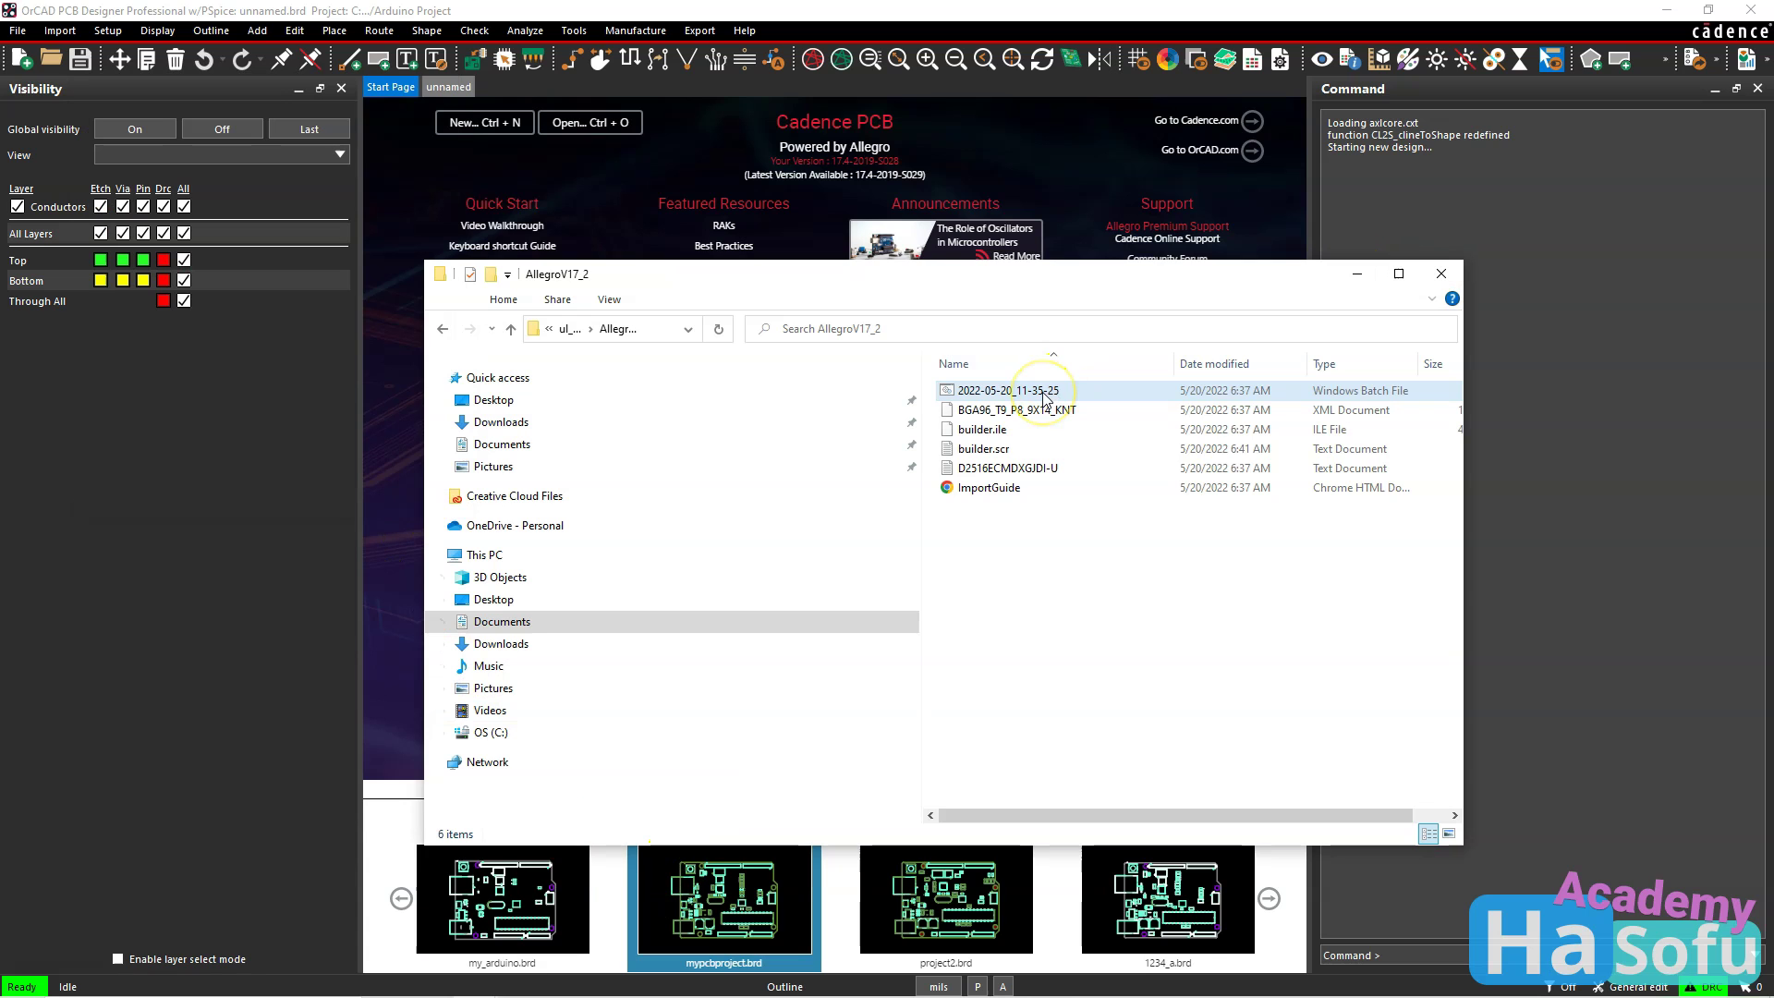
Close OrCAD PCB Designer with its unnamed board and return to the AllegroV17_2 folder.
left_click(1754, 10)
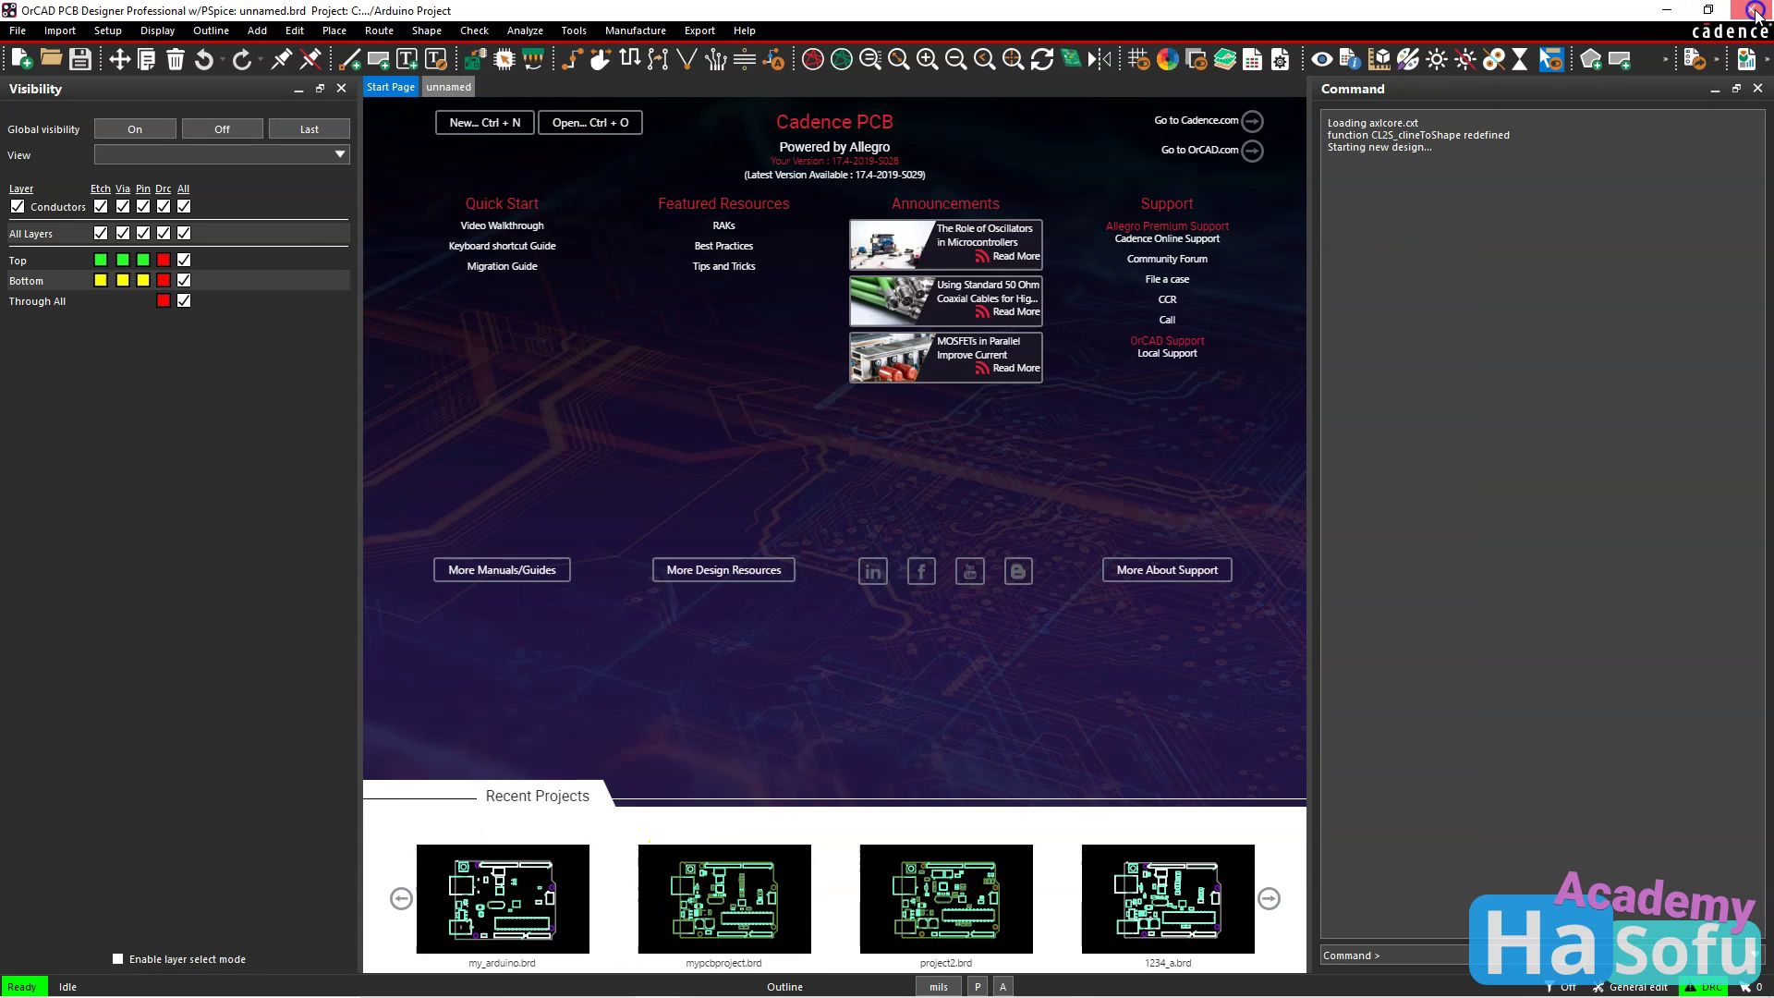
left_click(1754, 10)
left_click(996, 602)
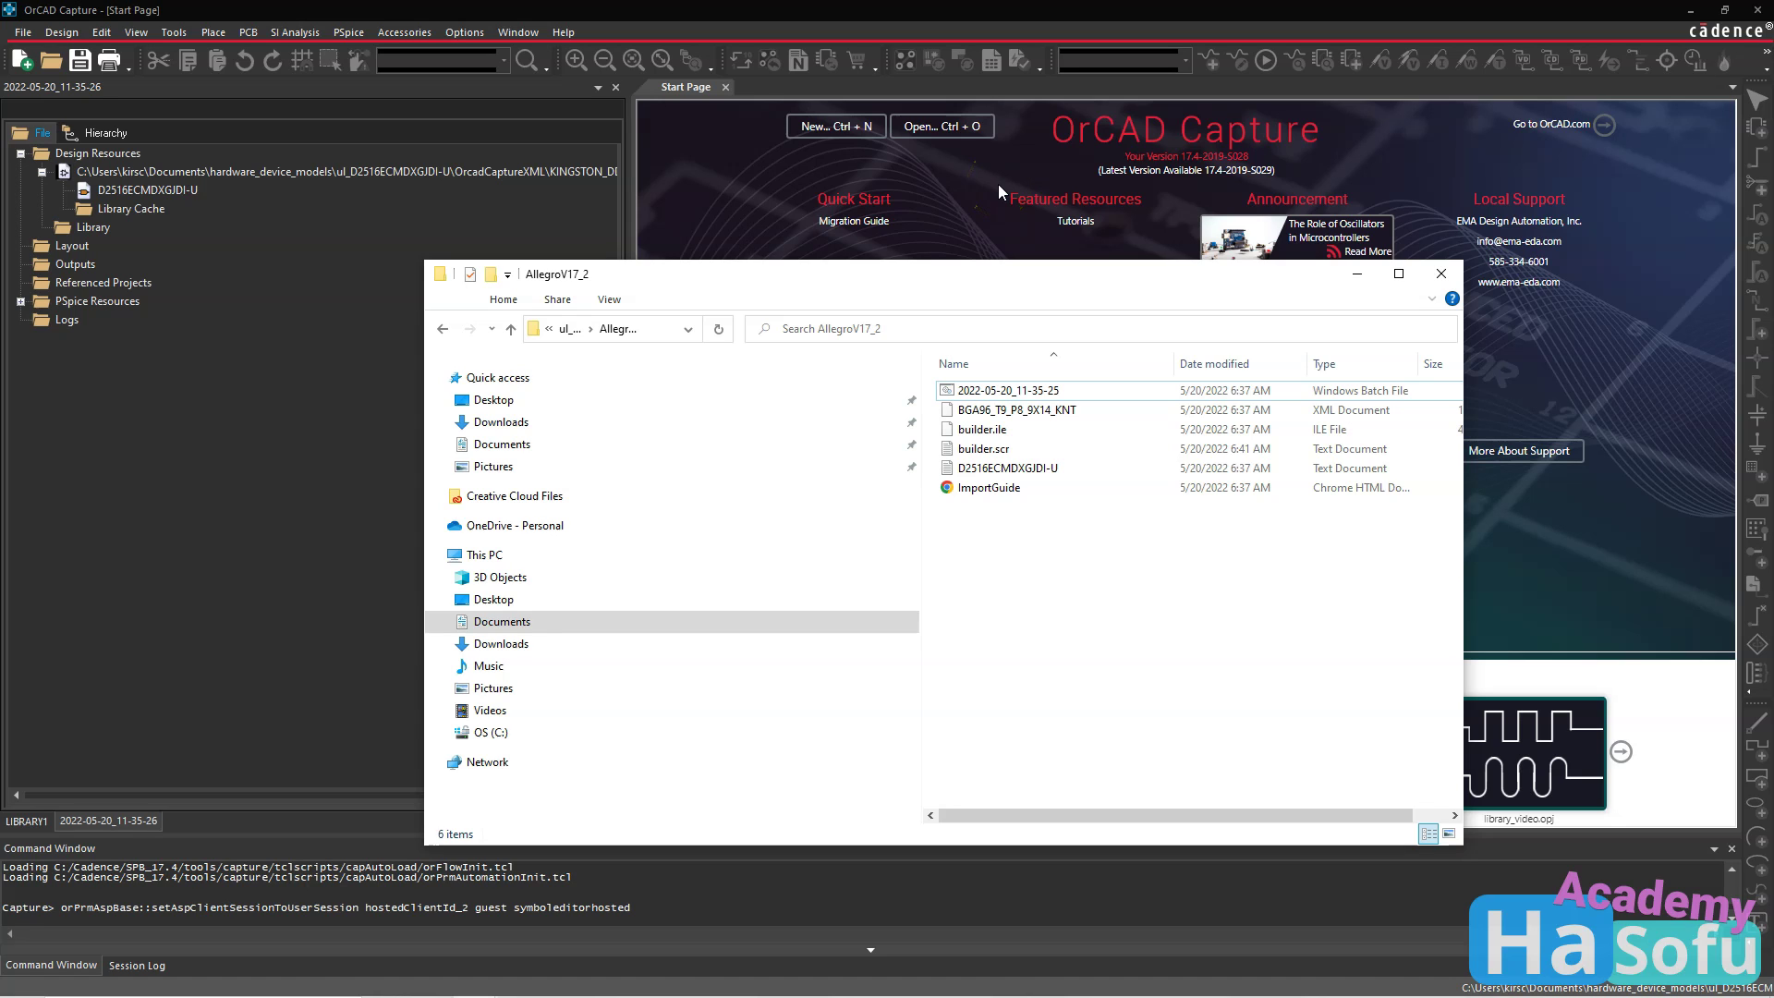
Run the 2022-05-20_11-35-25 batch file in the AllegroV17_2 folder to generate the footprint files.
double_click(961, 390)
double_click(852, 323)
left_click(1005, 300)
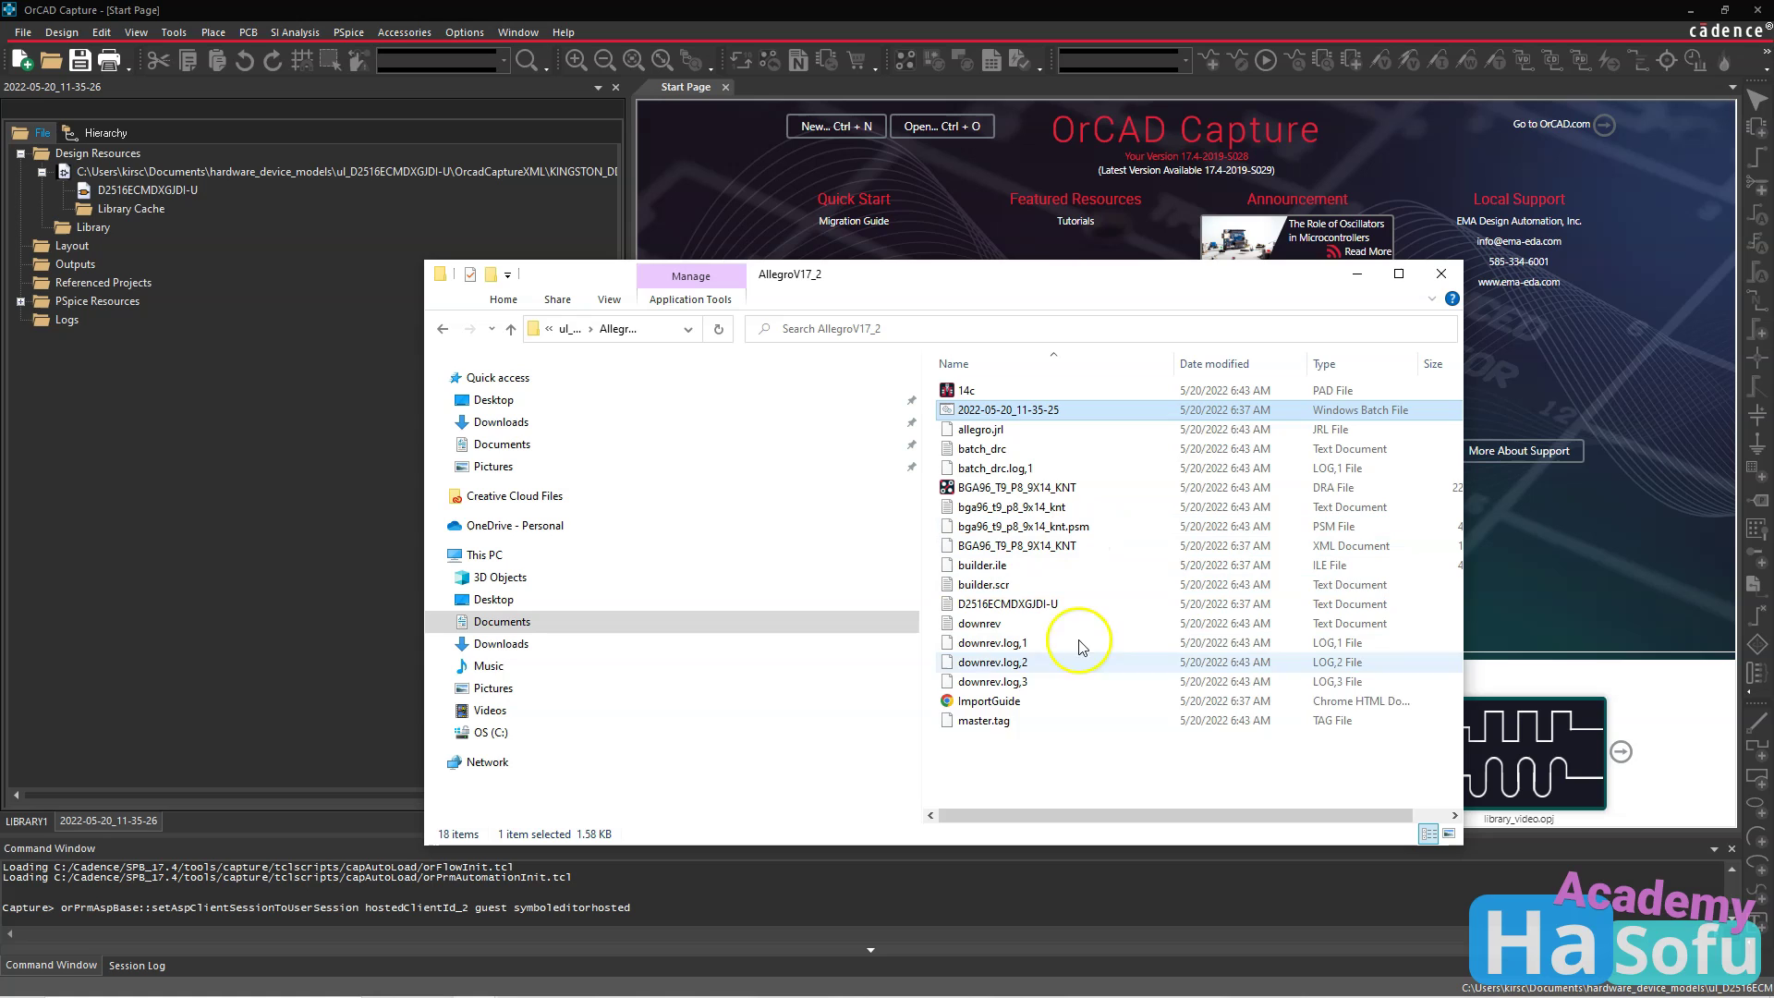
left_click(1023, 774)
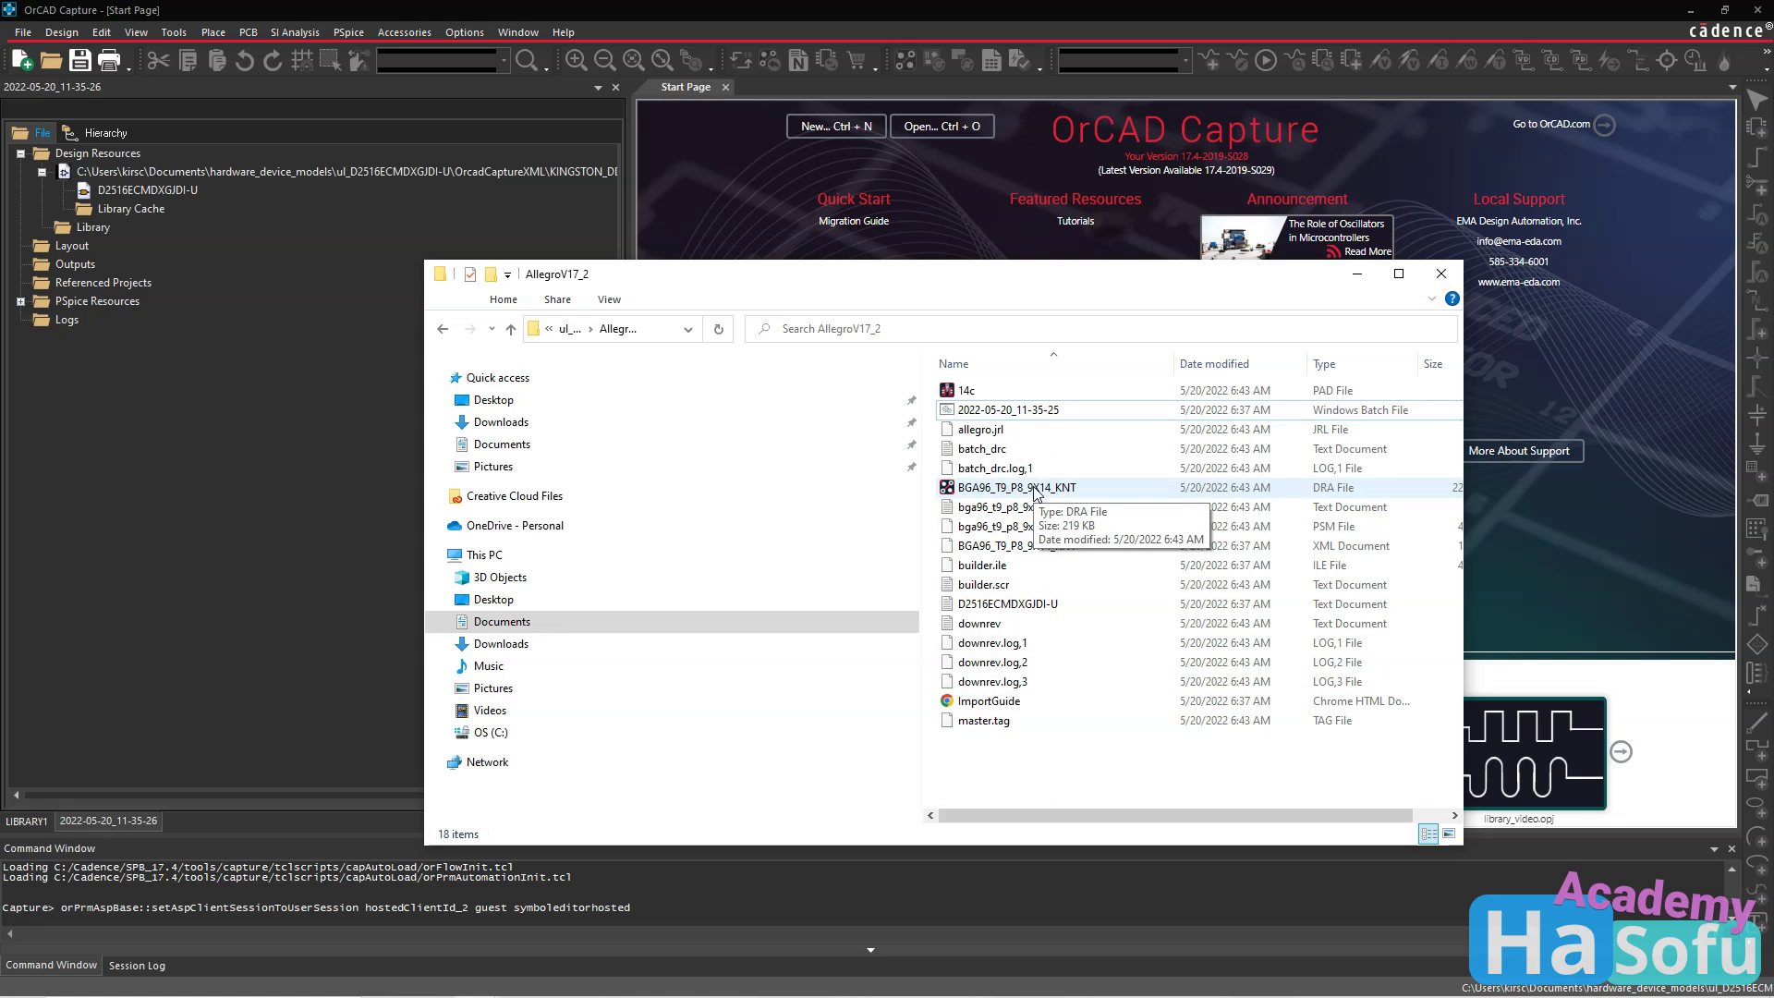
Open the BGA96_T9_P8_9X14_KNT drawing file and display the footprint in the 3D Canvas with all layers, all objects and primary models.
left_click(1036, 495)
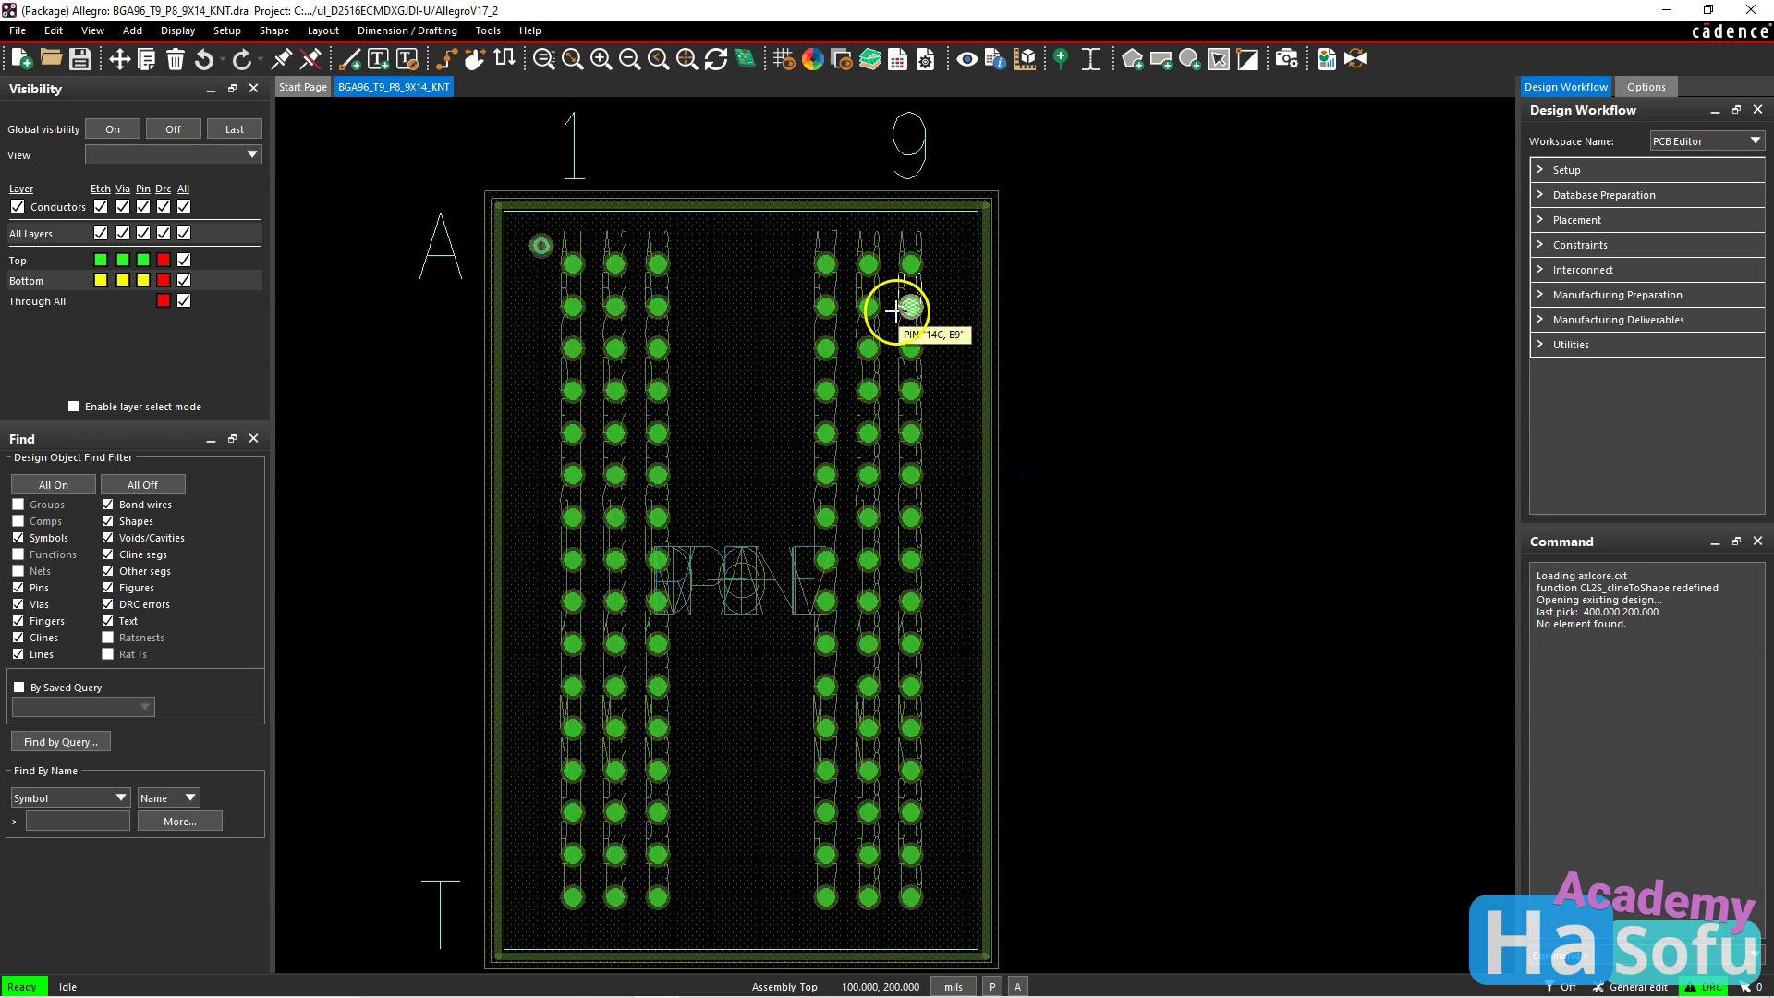
scroll(822, 443, "down", 3)
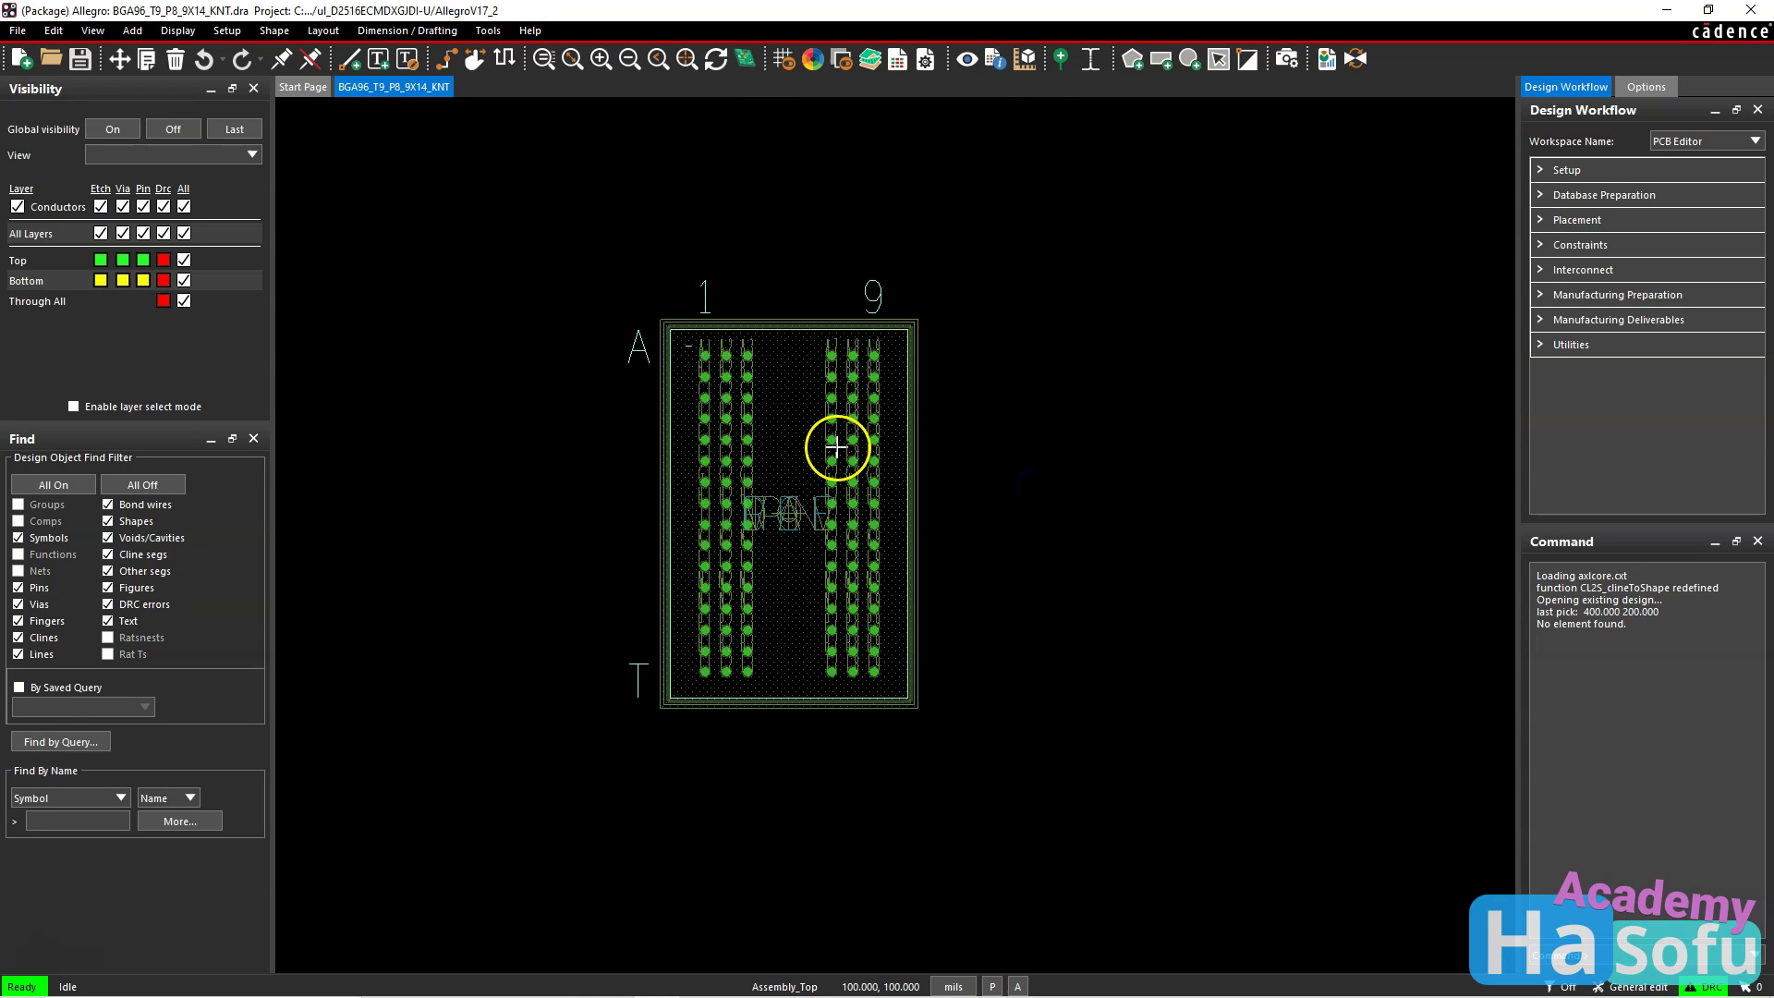
left_click(745, 59)
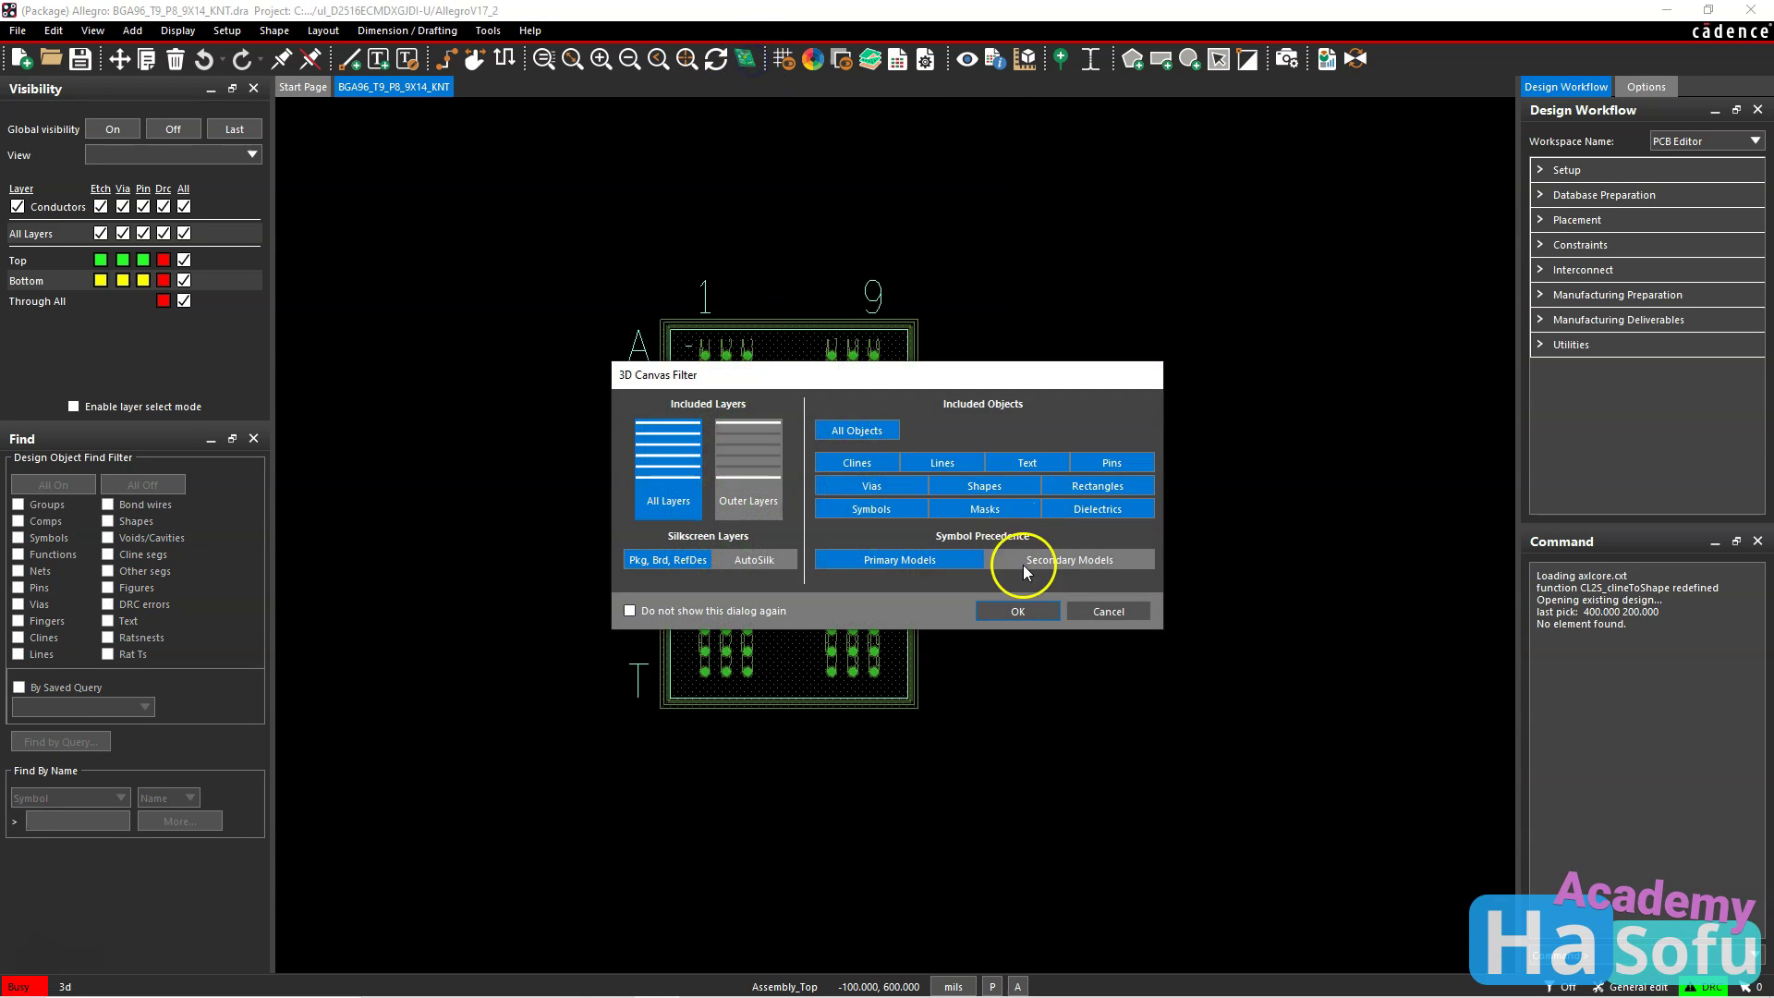
left_click(1022, 564)
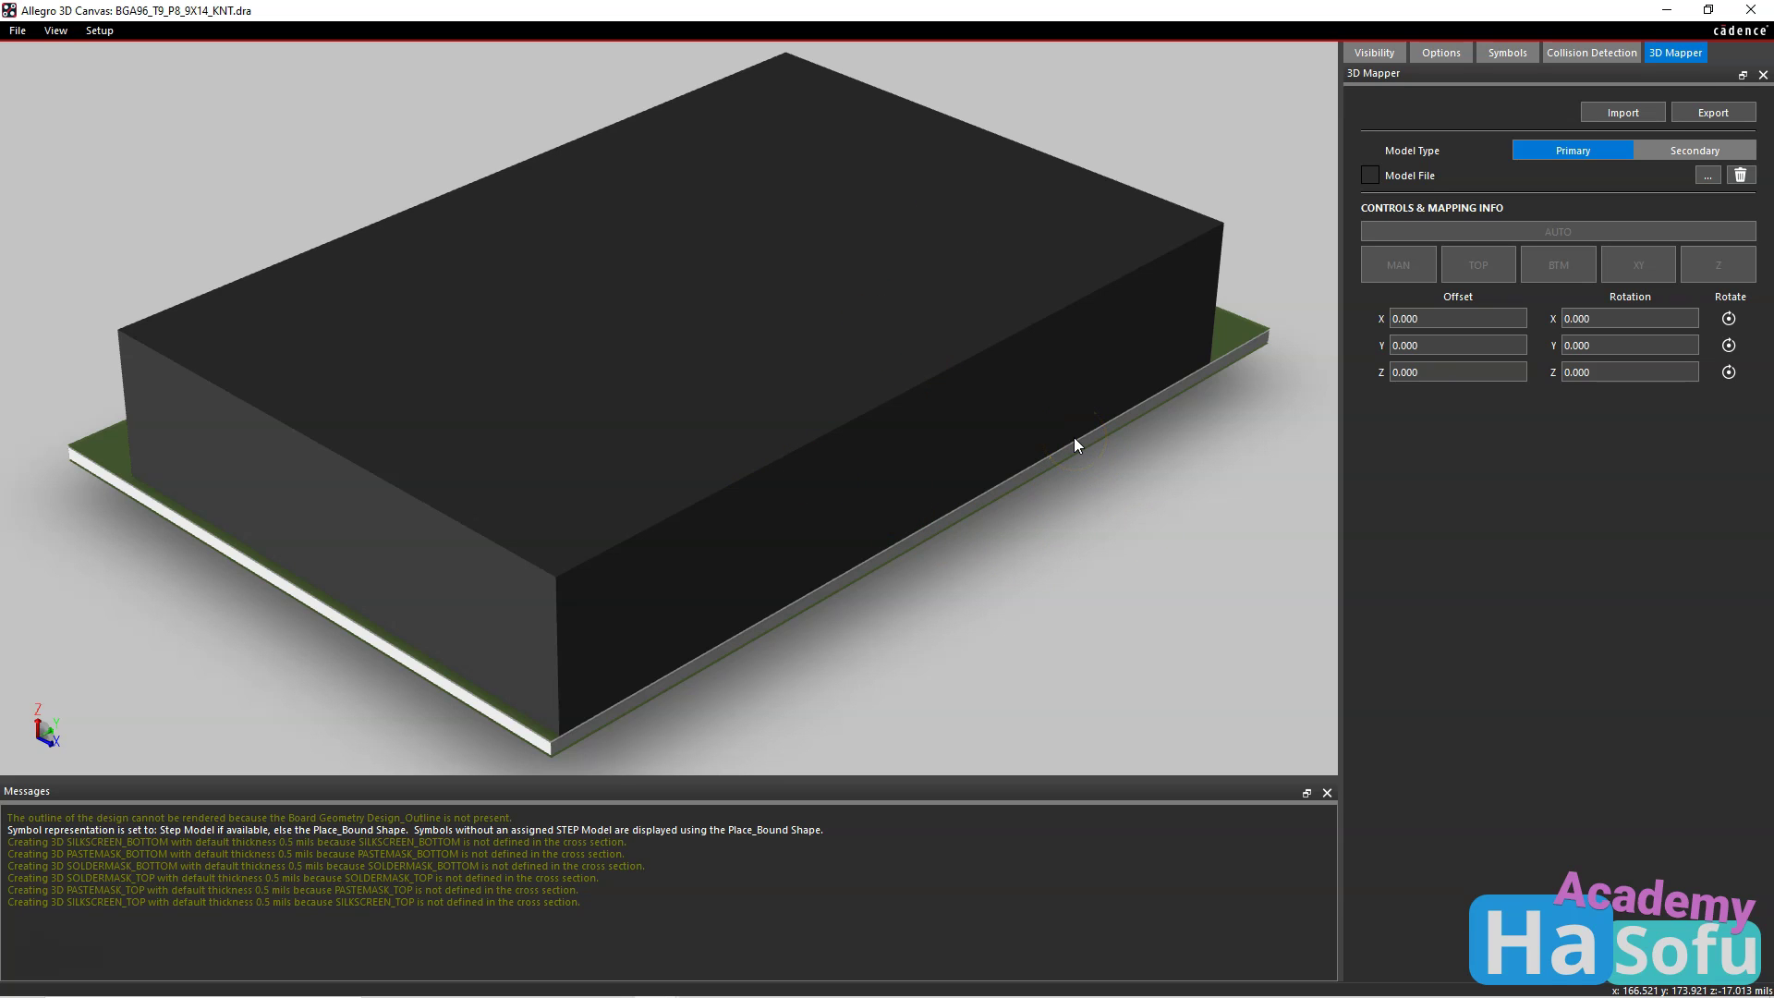
Map the STEP file User Library-K4B4G16_DDR3L_96Pin.step to the BGA96_T9_P8_9X14_KNT symbol as its primary 3D model.
left_click(1455, 55)
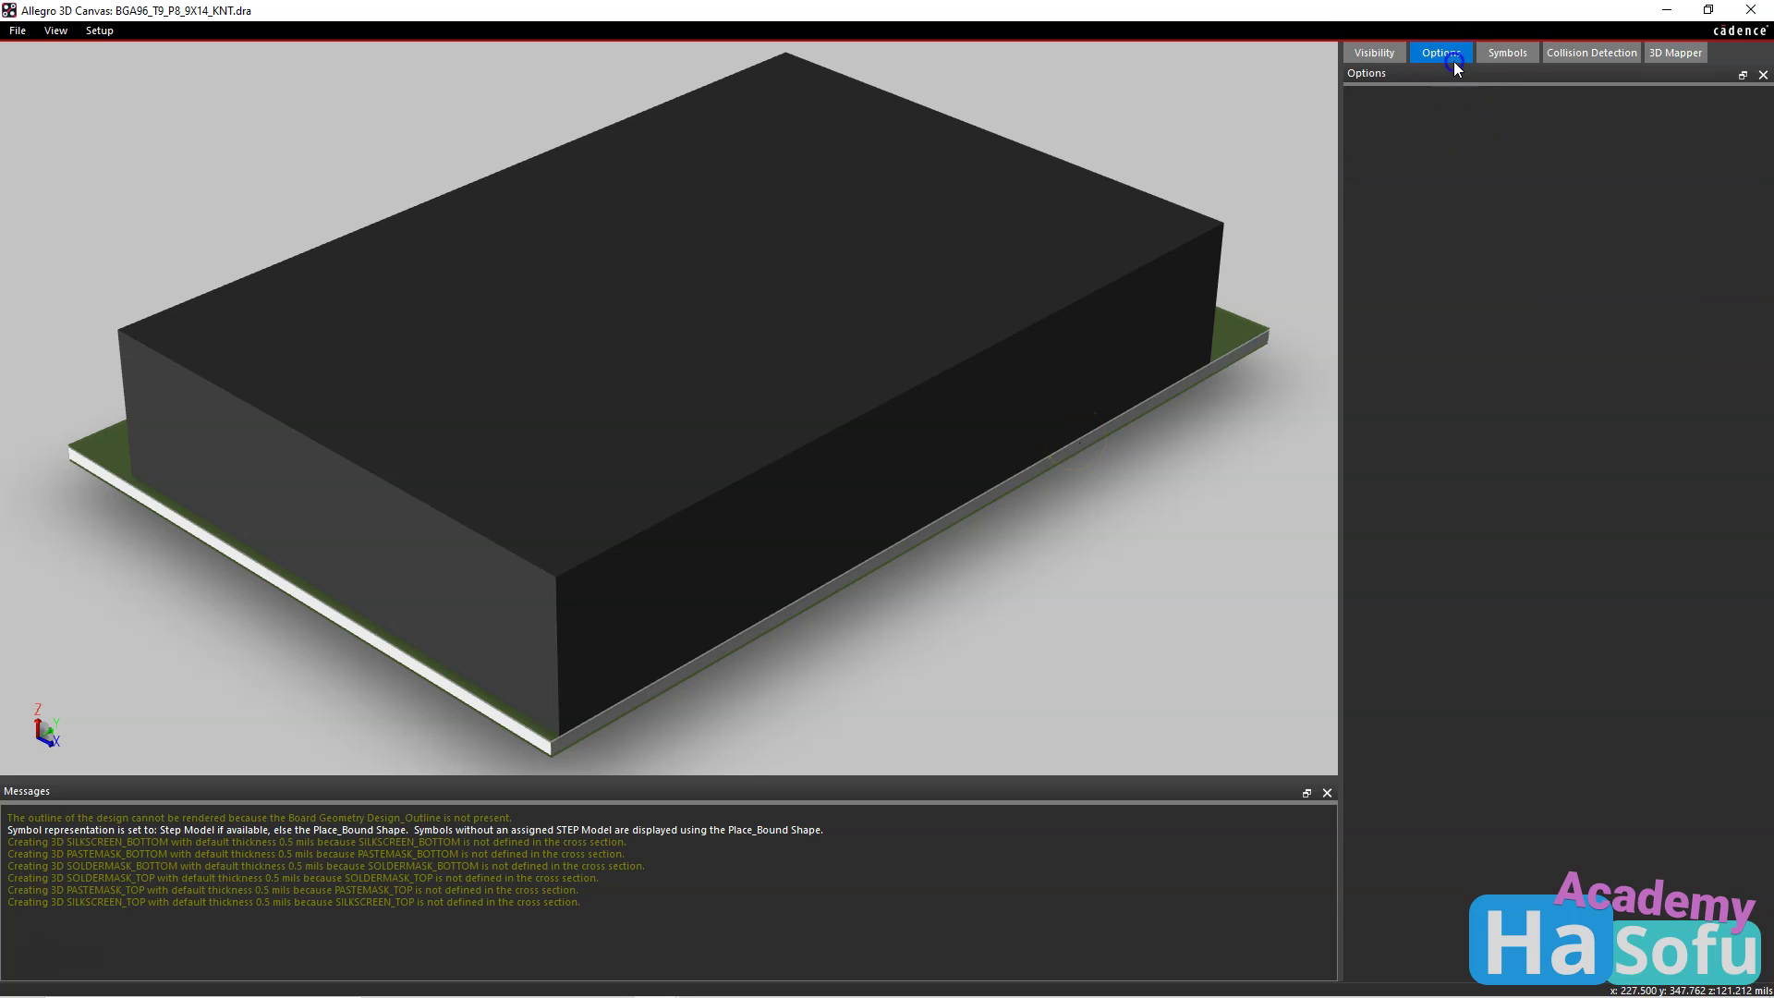
left_click(1516, 54)
left_click(1381, 154)
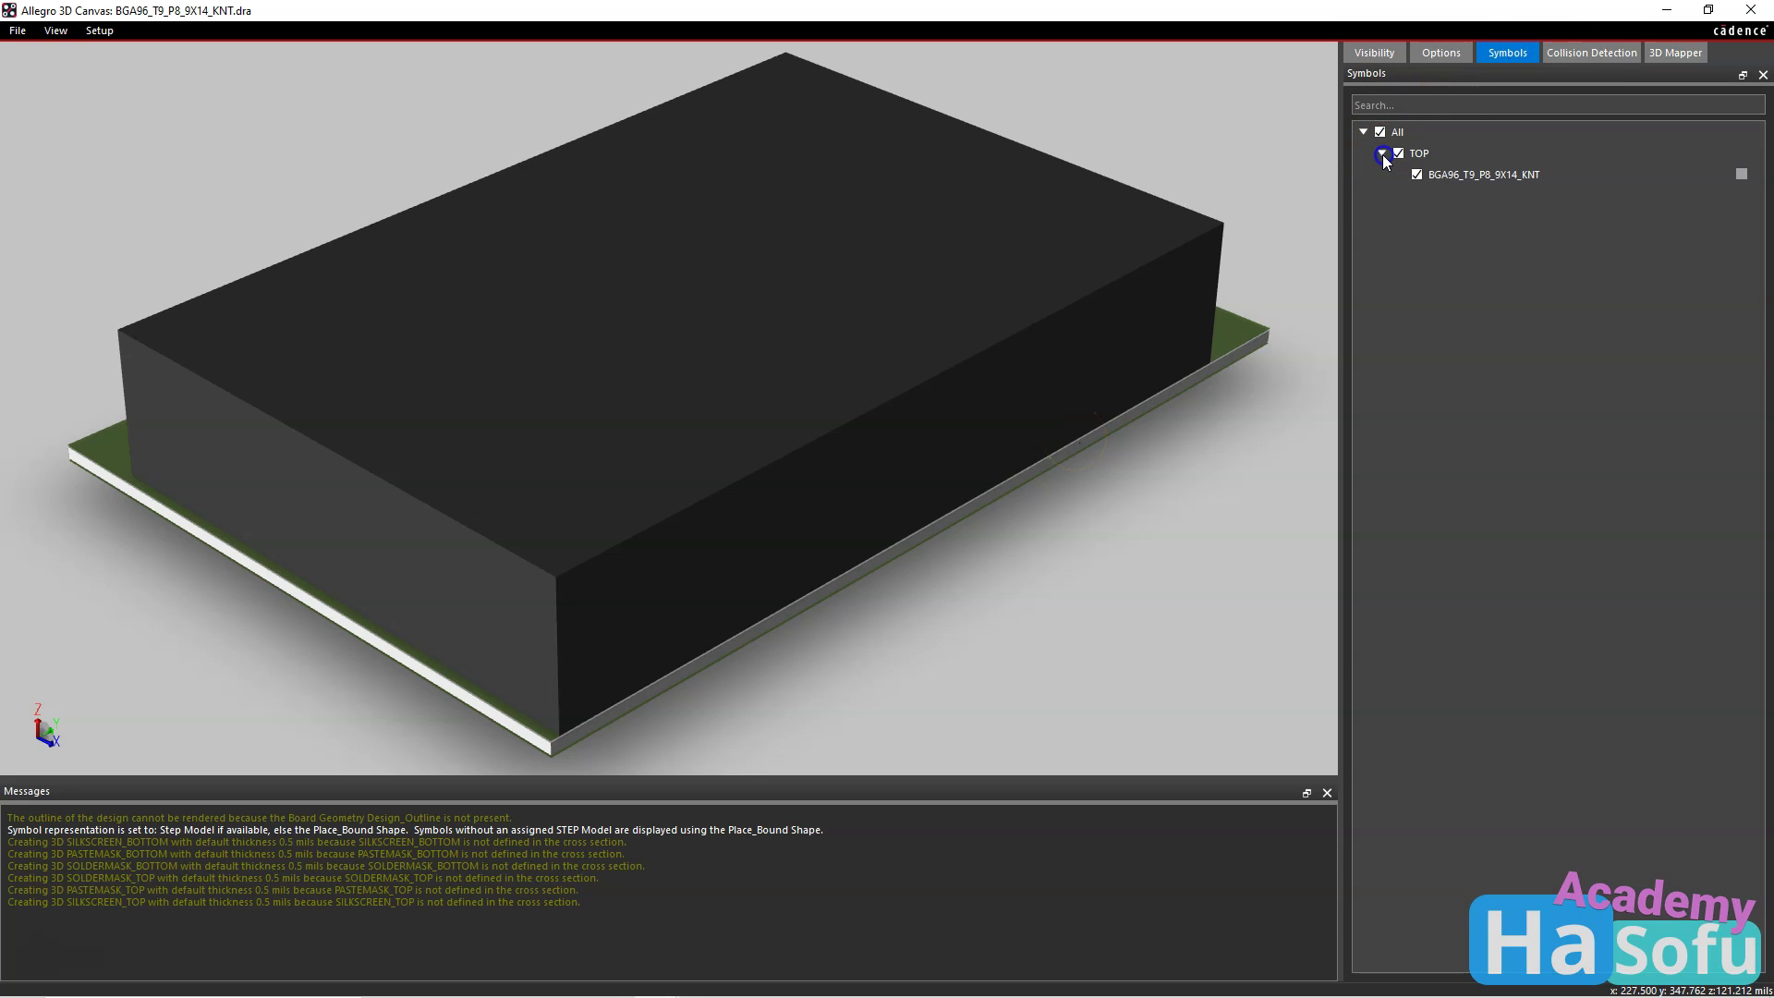
right_click(1479, 174)
left_click(1520, 115)
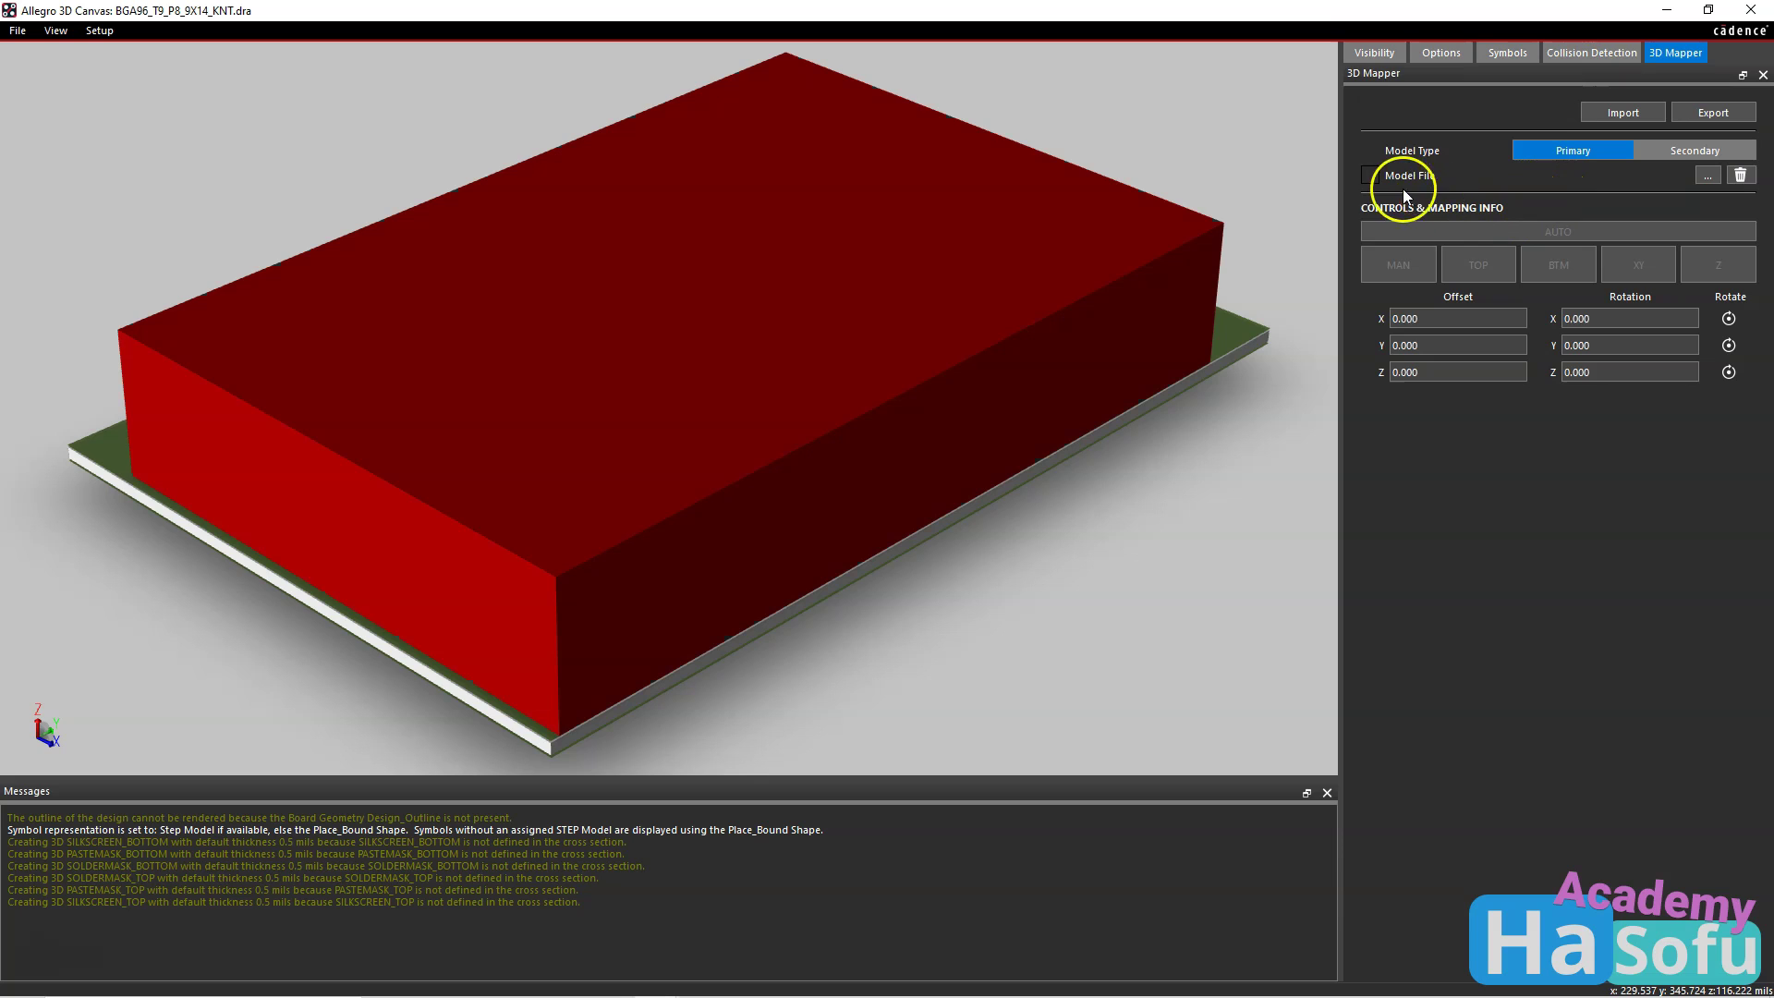
left_click(1712, 176)
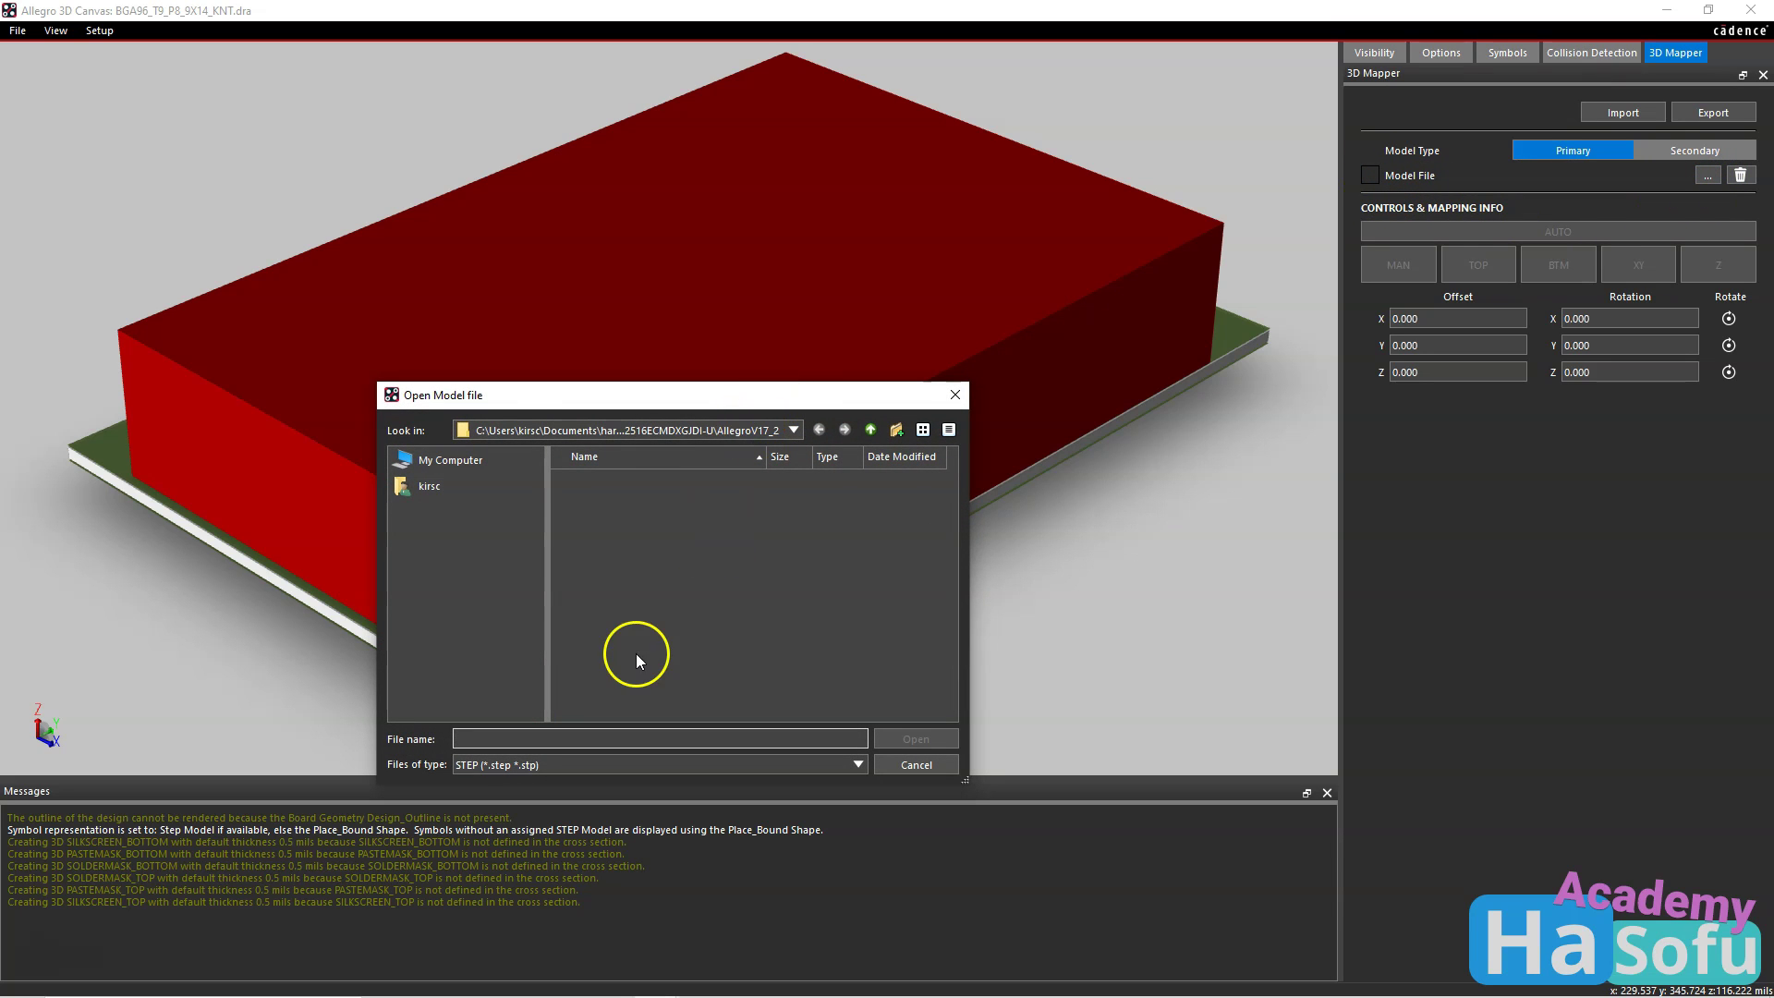
double_click(647, 480)
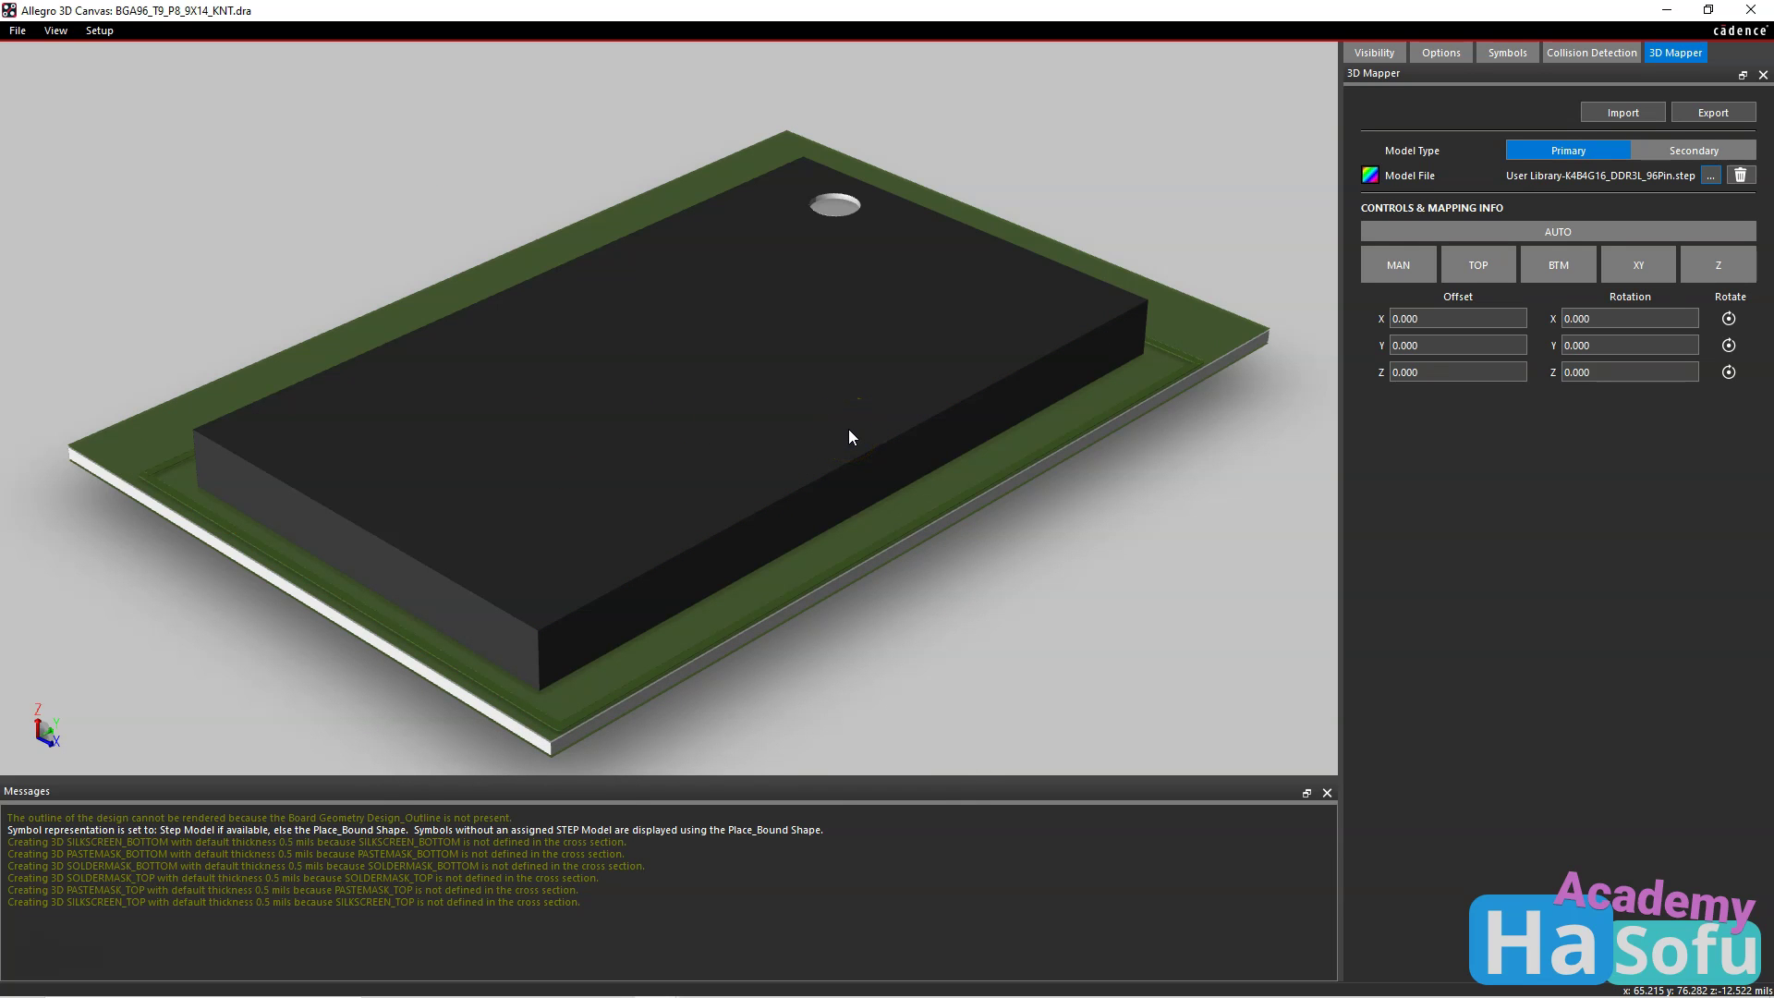
left_click(1175, 185)
Hide the BGA96_T9_P8_9X14_KNT symbol in the 3D Canvas to examine the pads underneath, and show it again.
left_click(1508, 54)
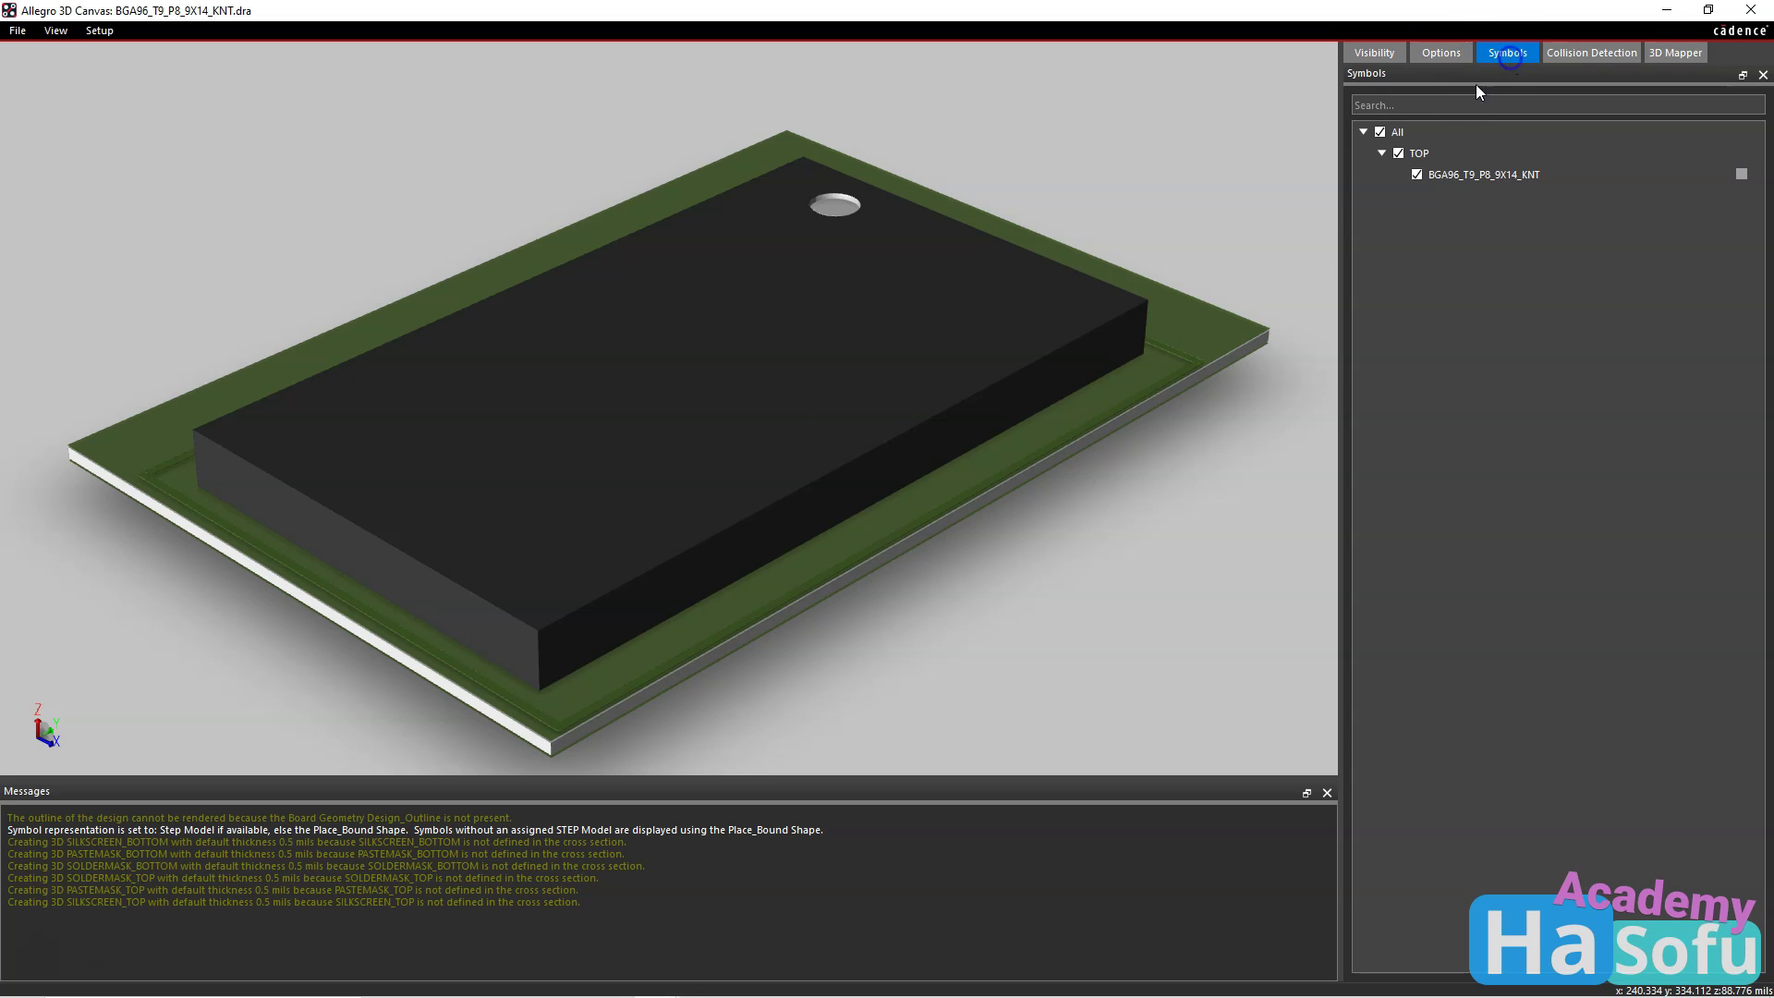
left_click(1416, 175)
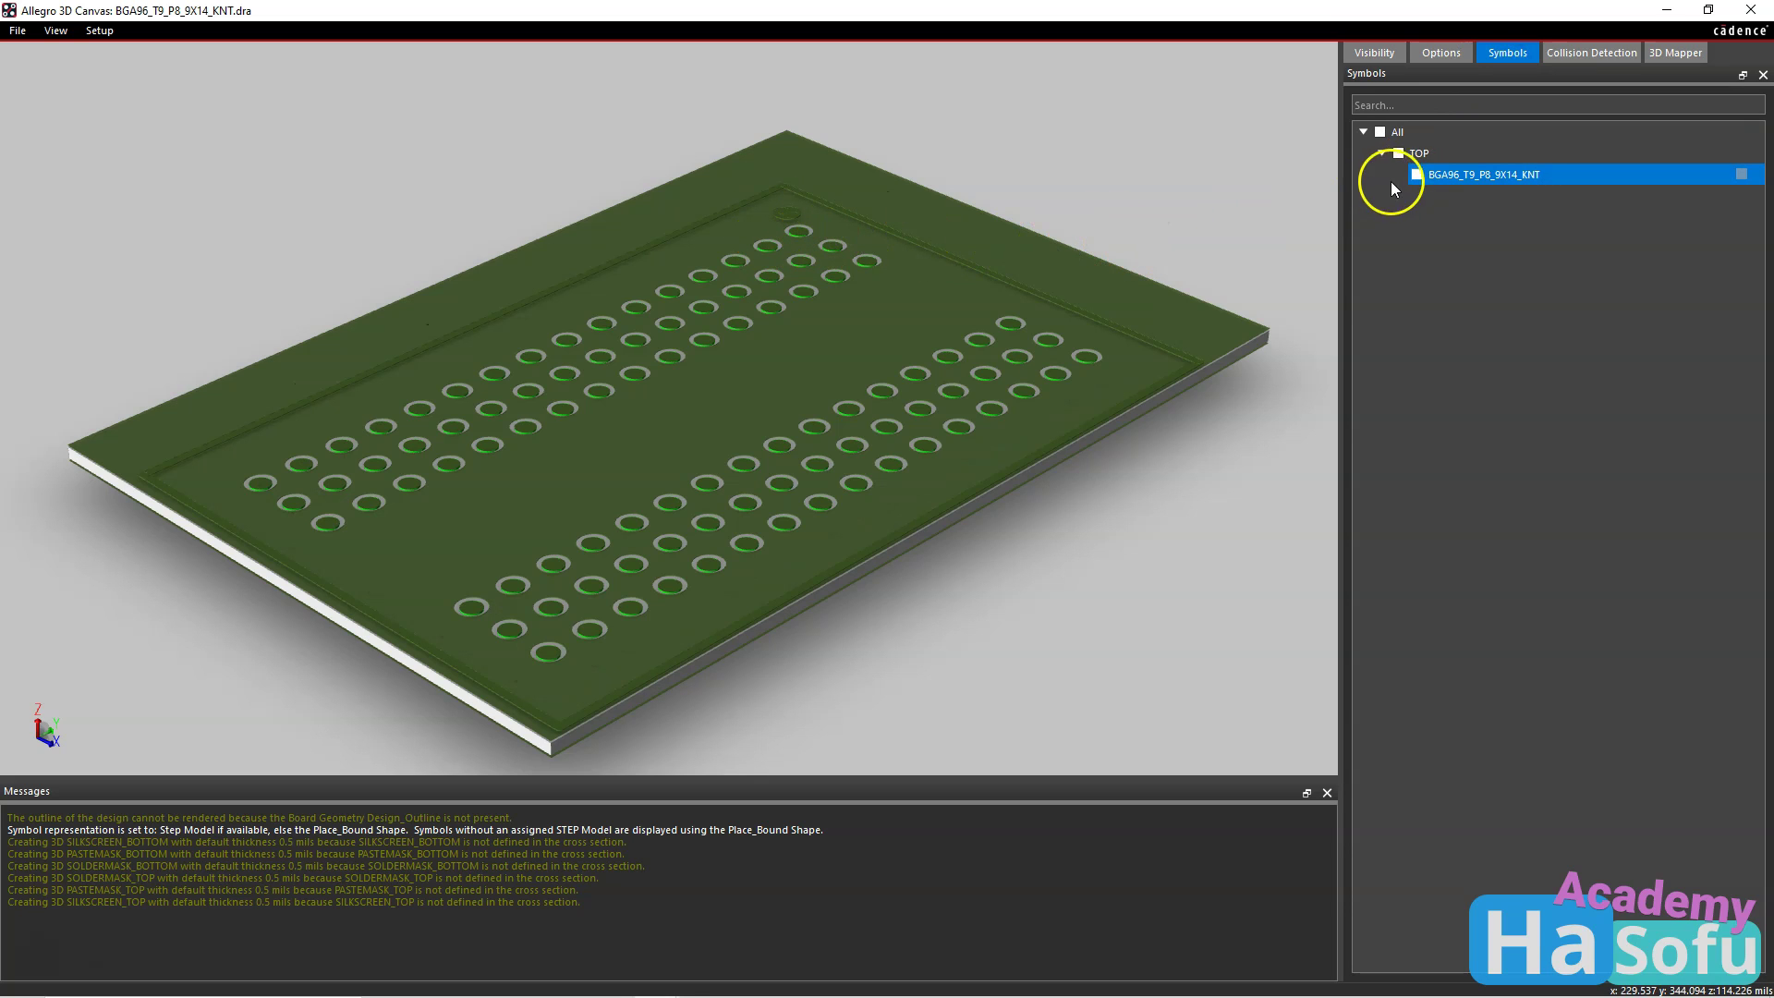
left_click(1417, 175)
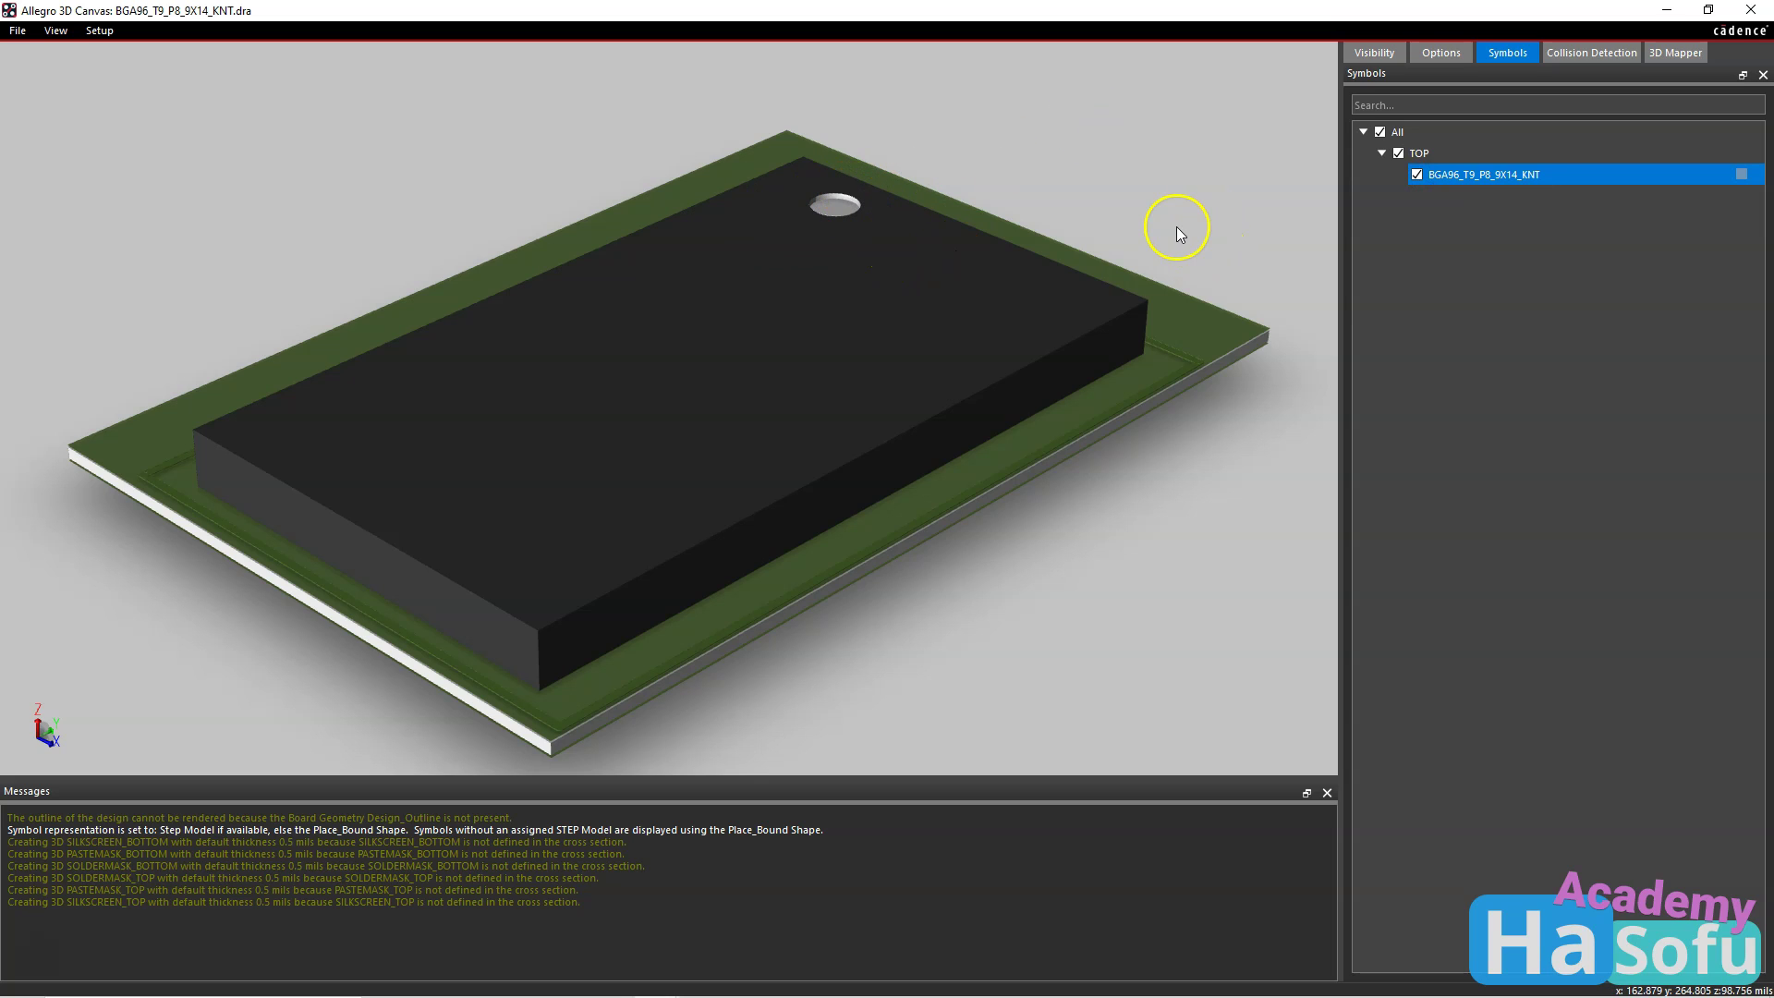
Close the 3D Canvas and save the BGA96_T9_P8_9X14_KNT footprint with its mapped model.
left_click(16, 30)
left_click(36, 96)
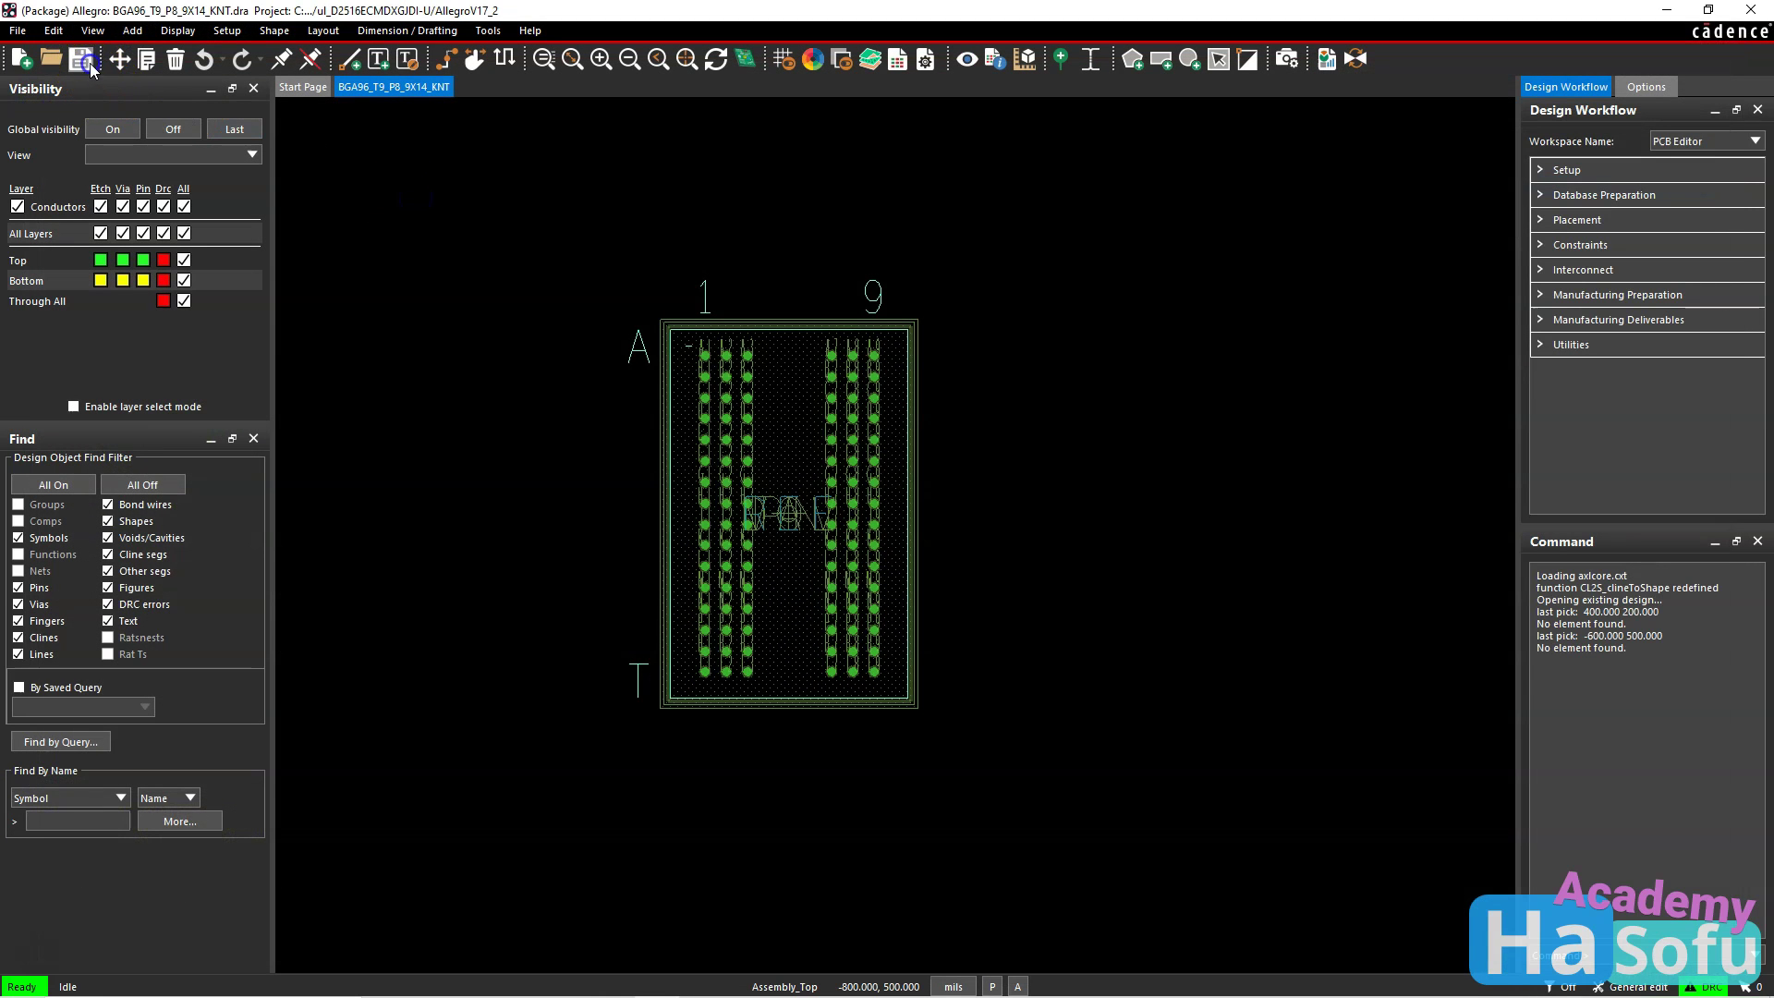
key("ctrl+s")
left_click(974, 532)
Reopen the saved footprint in the 3D Canvas to check the mapped model, and close the canvas.
left_click(813, 58)
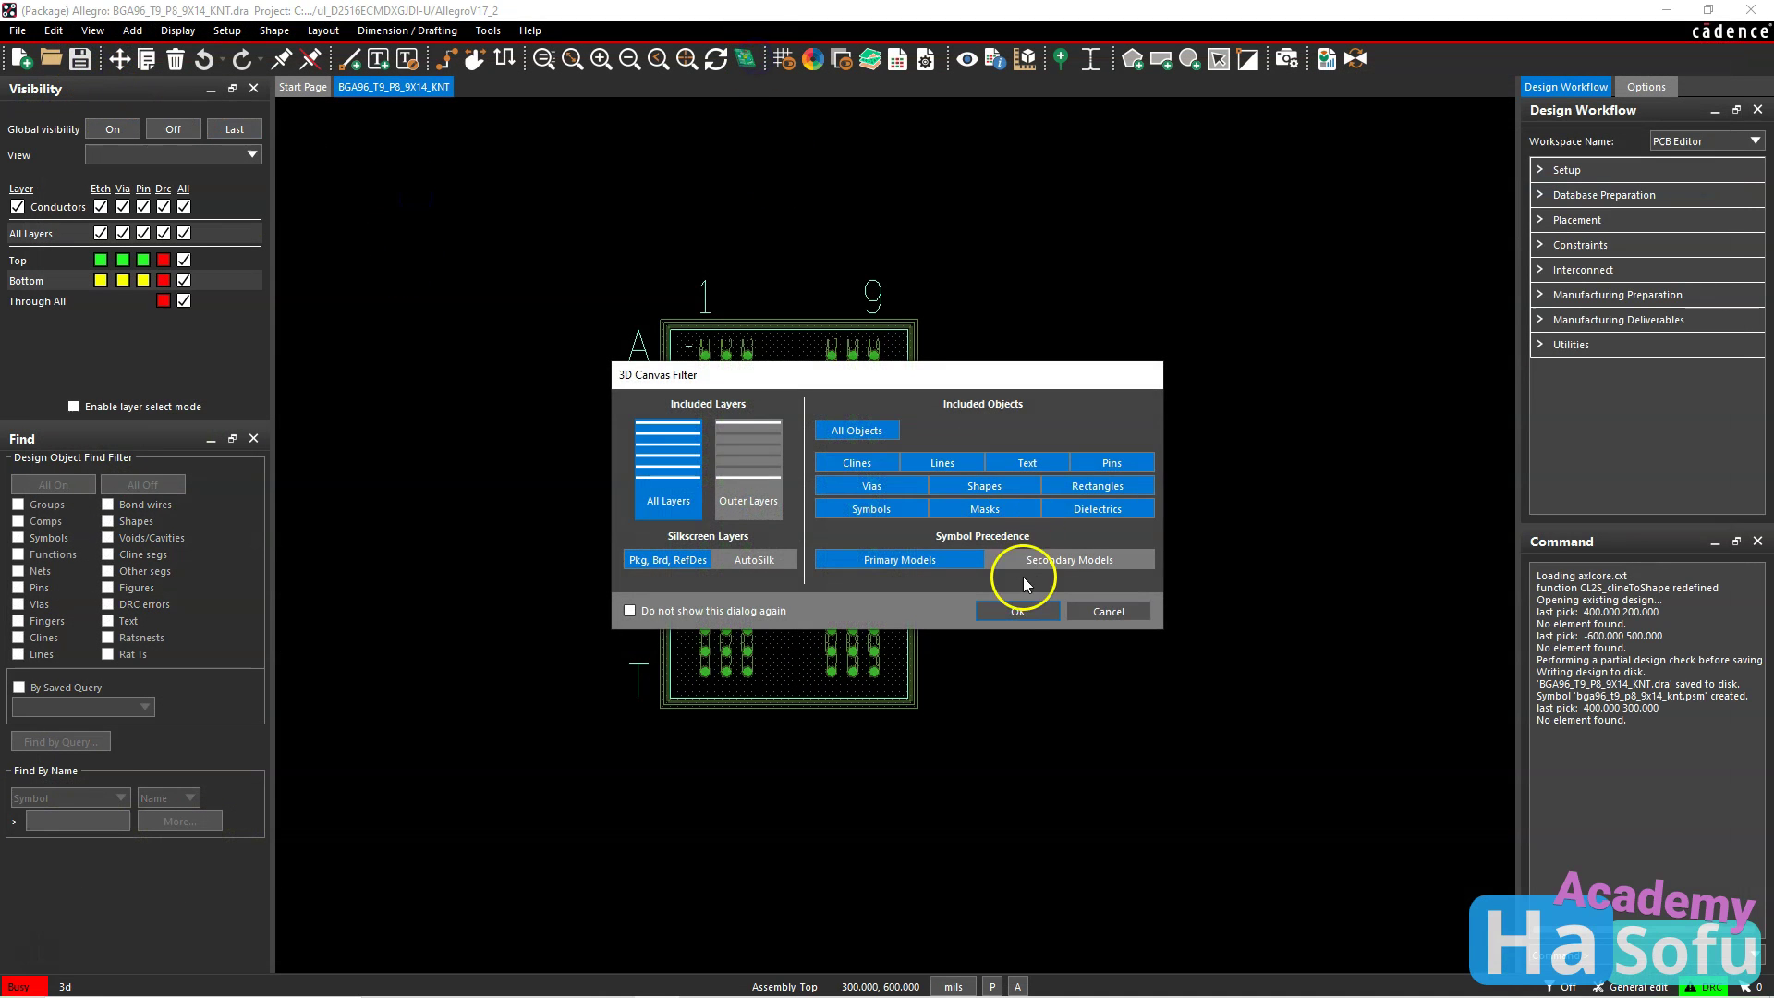
left_click(1012, 608)
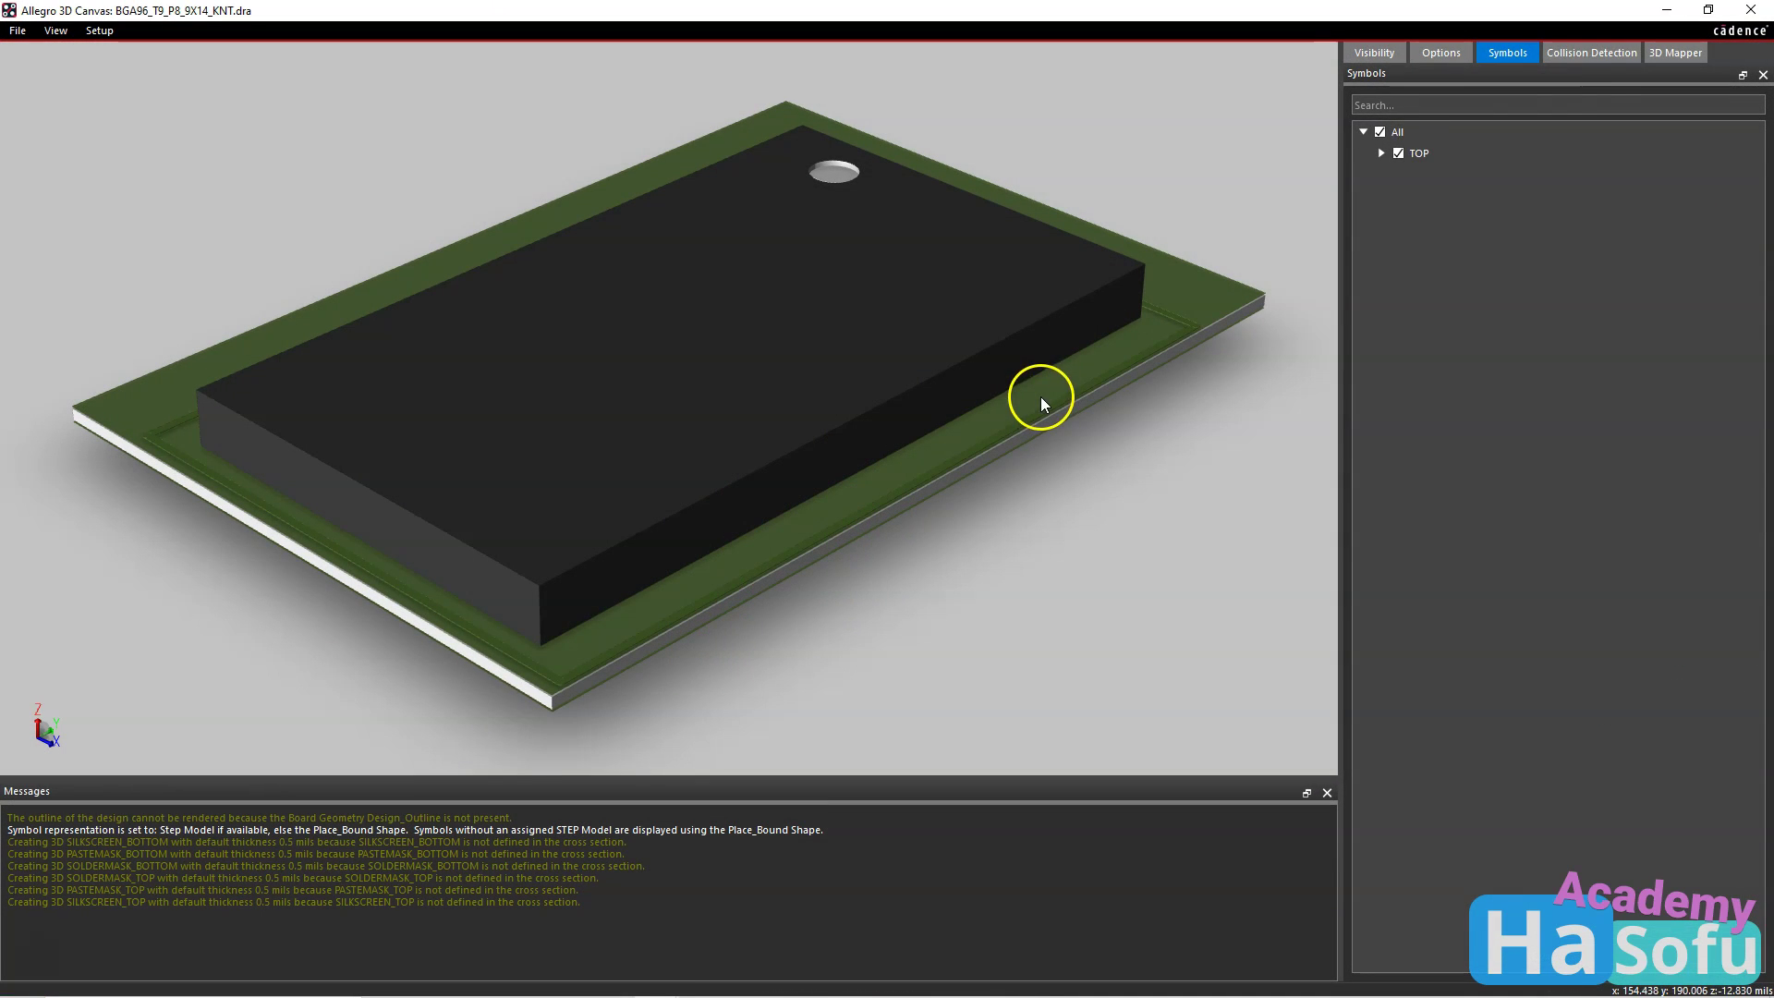
left_click(1750, 9)
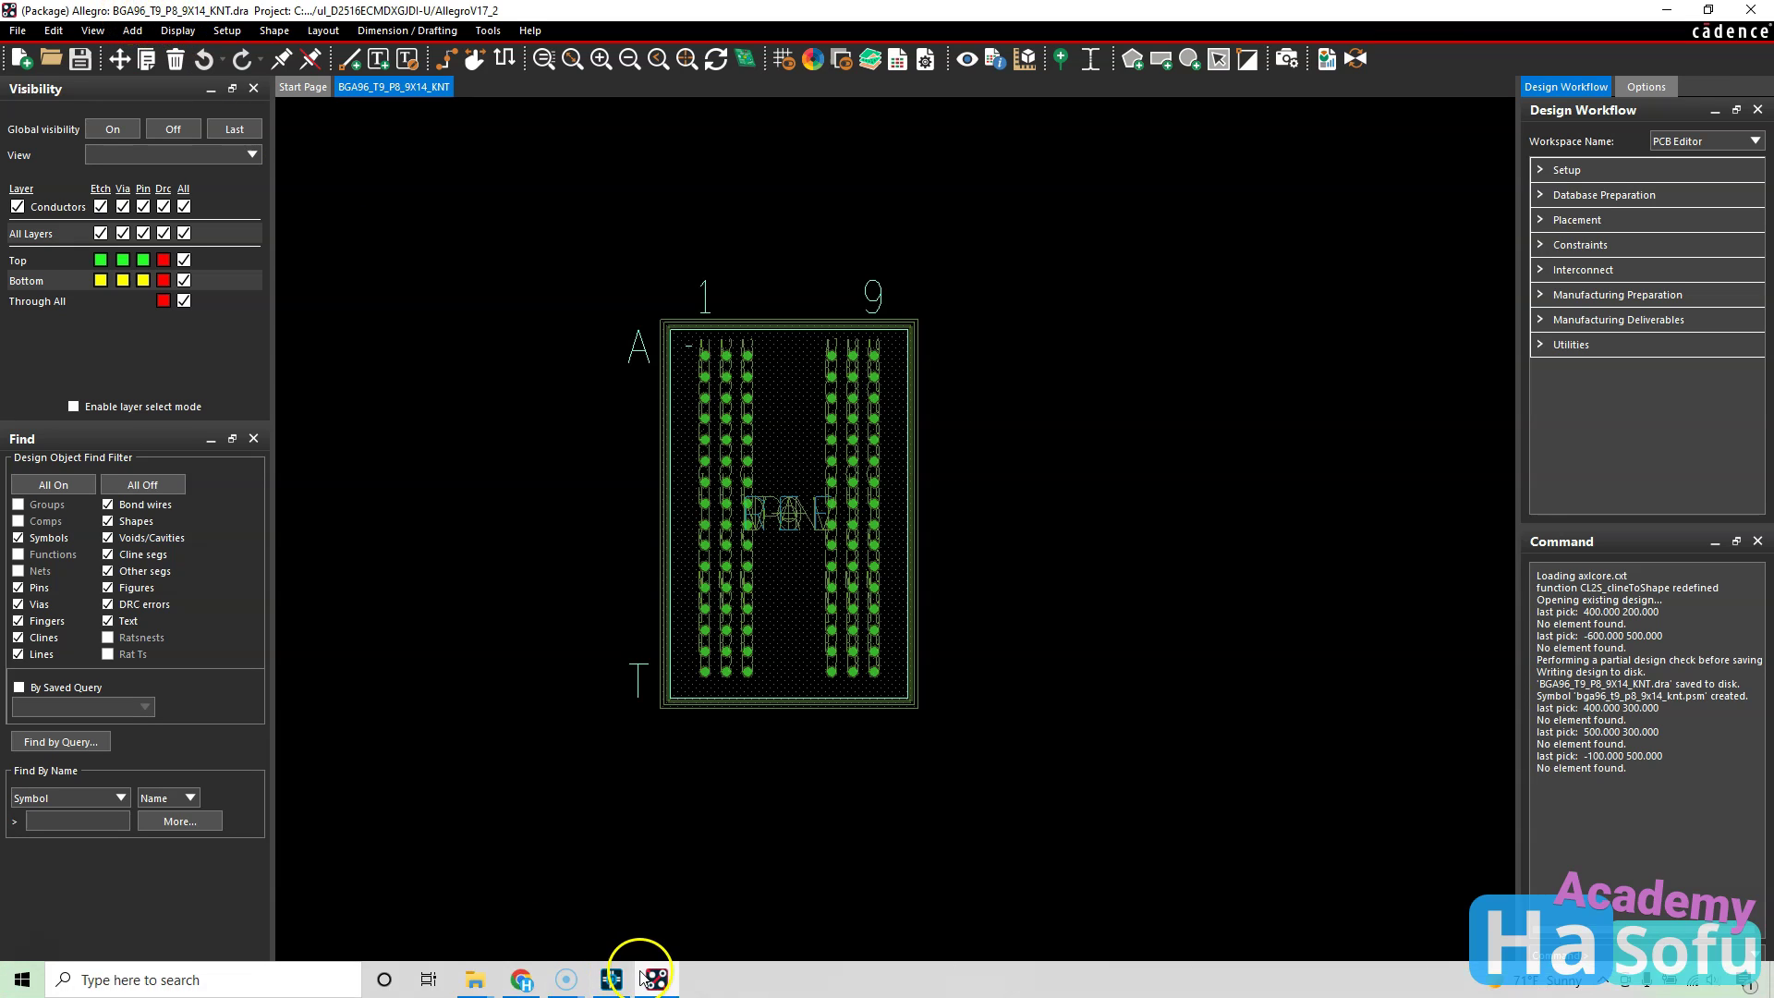
Switch to OrCAD Capture, open the D2516ECMDXGJDI-U part and widen its property sheet to examine the PCB Footprint name.
left_click(608, 979)
left_click(972, 547)
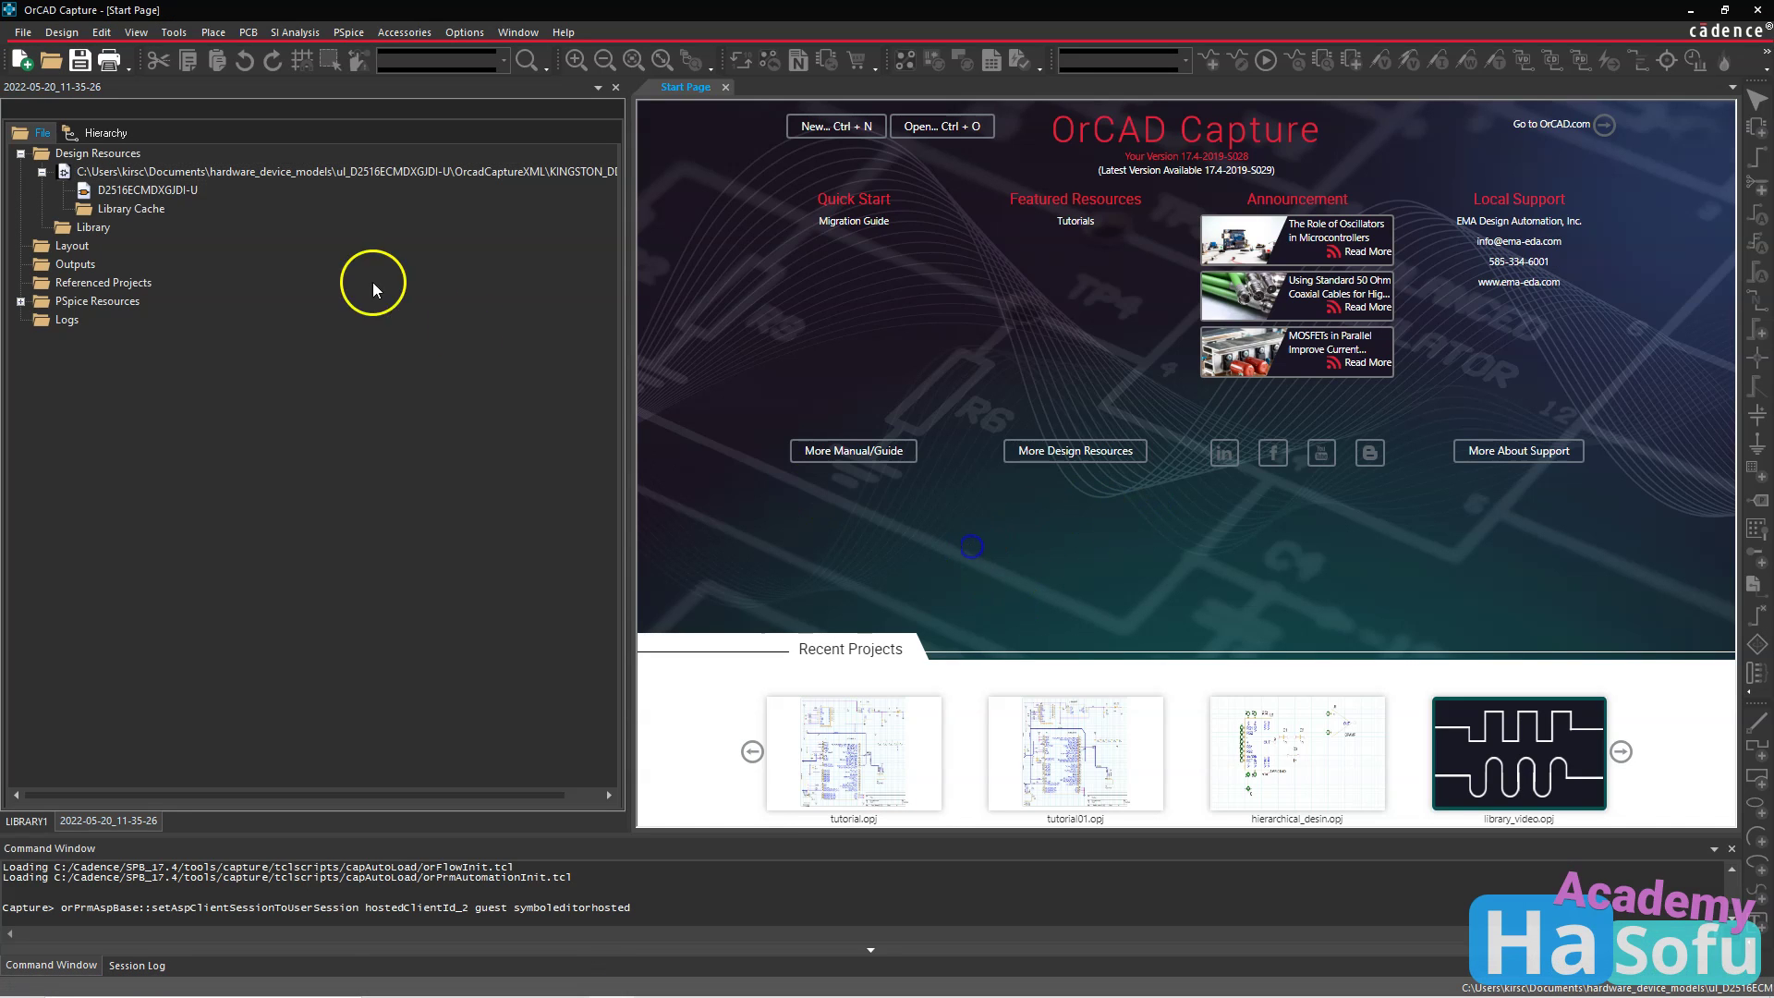
double_click(185, 190)
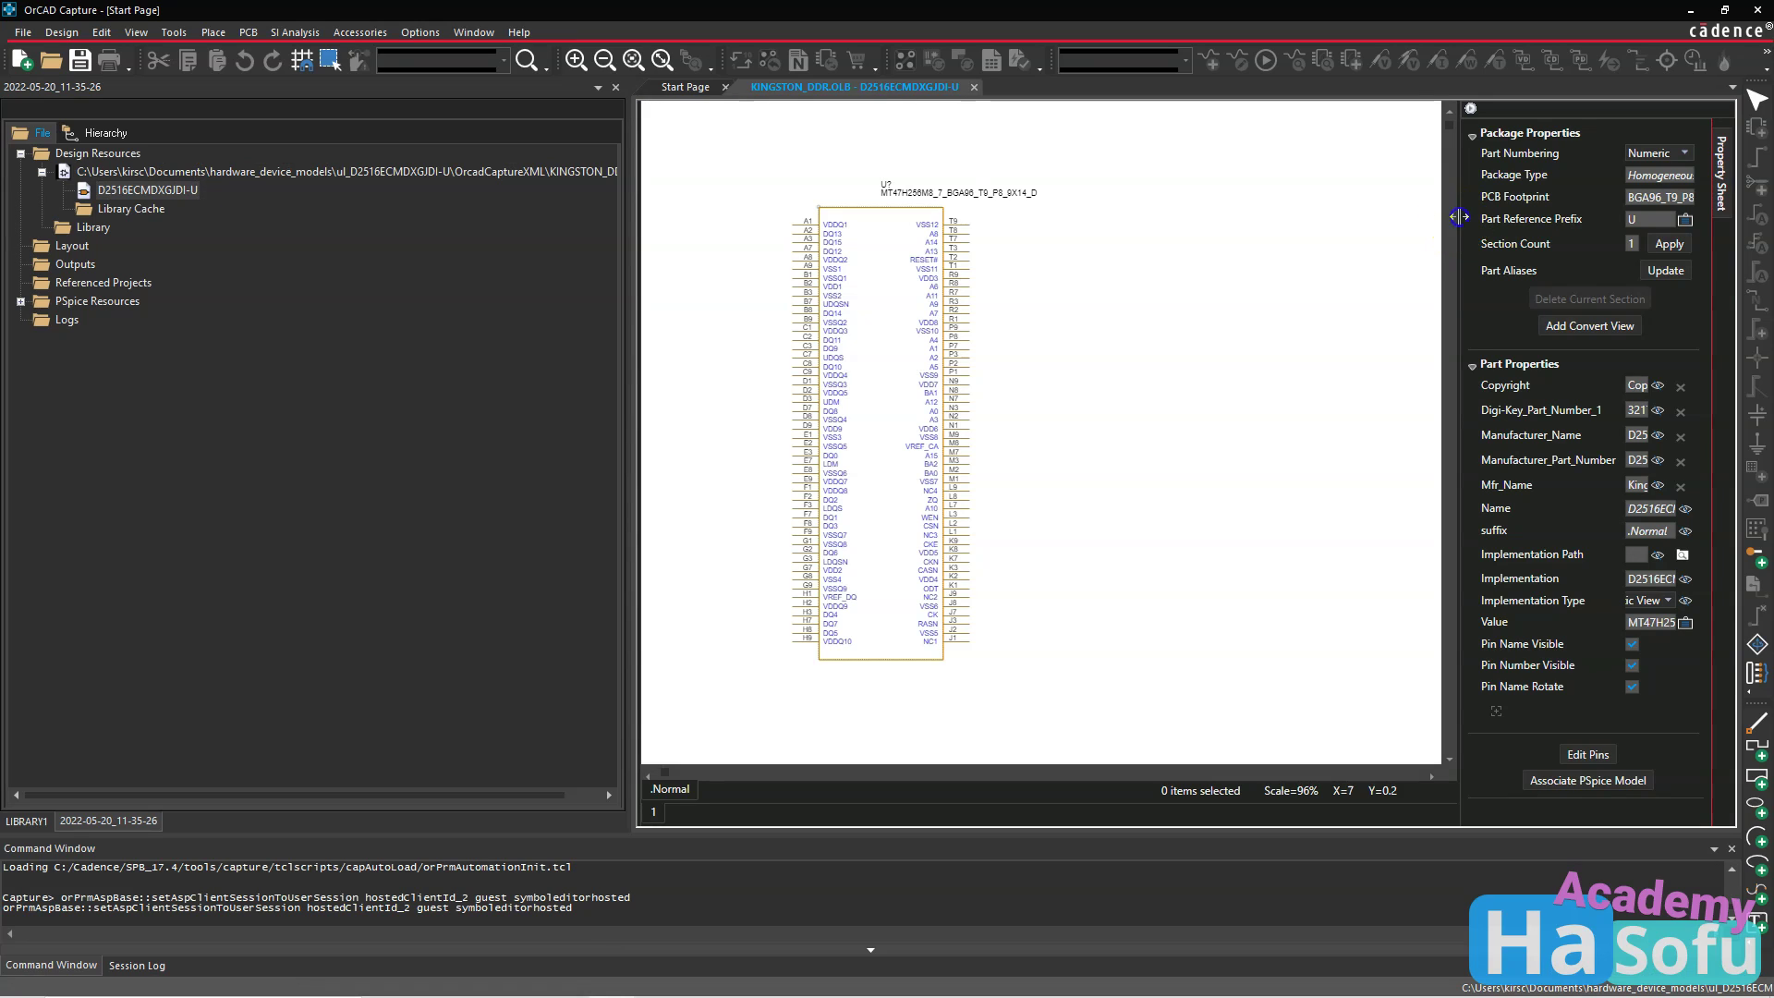
left_click_drag(1459, 206, 1266, 205)
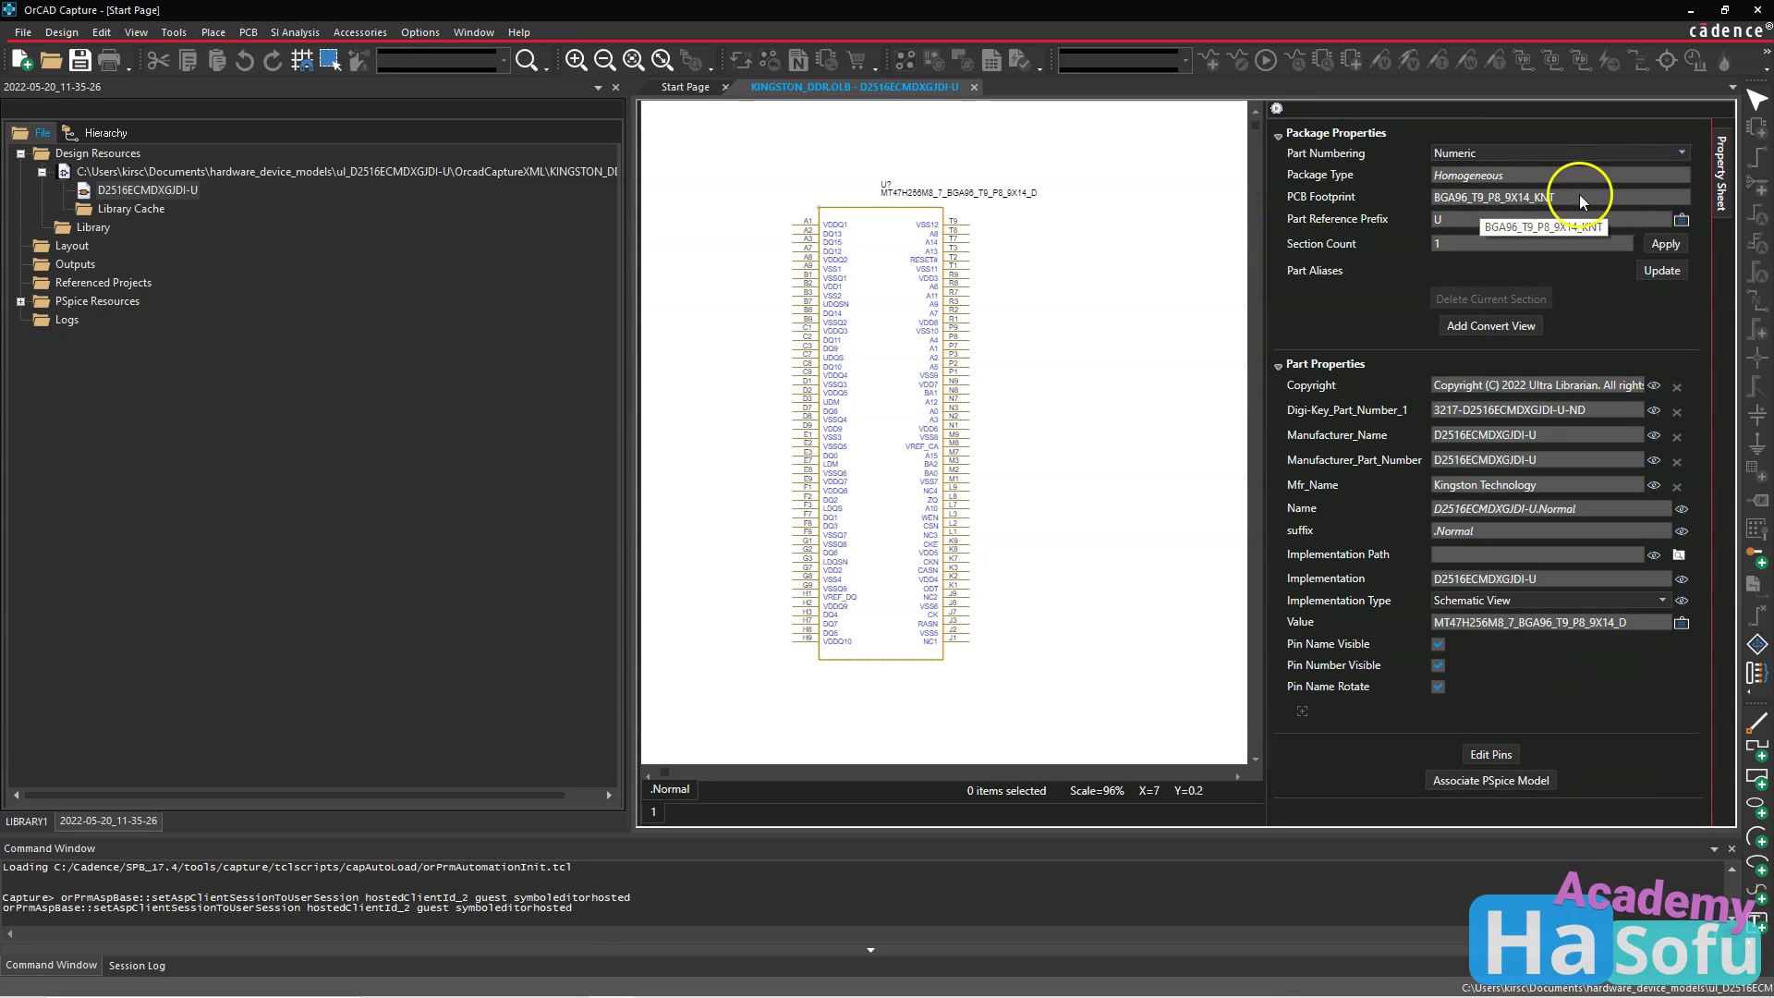
left_click(1529, 197)
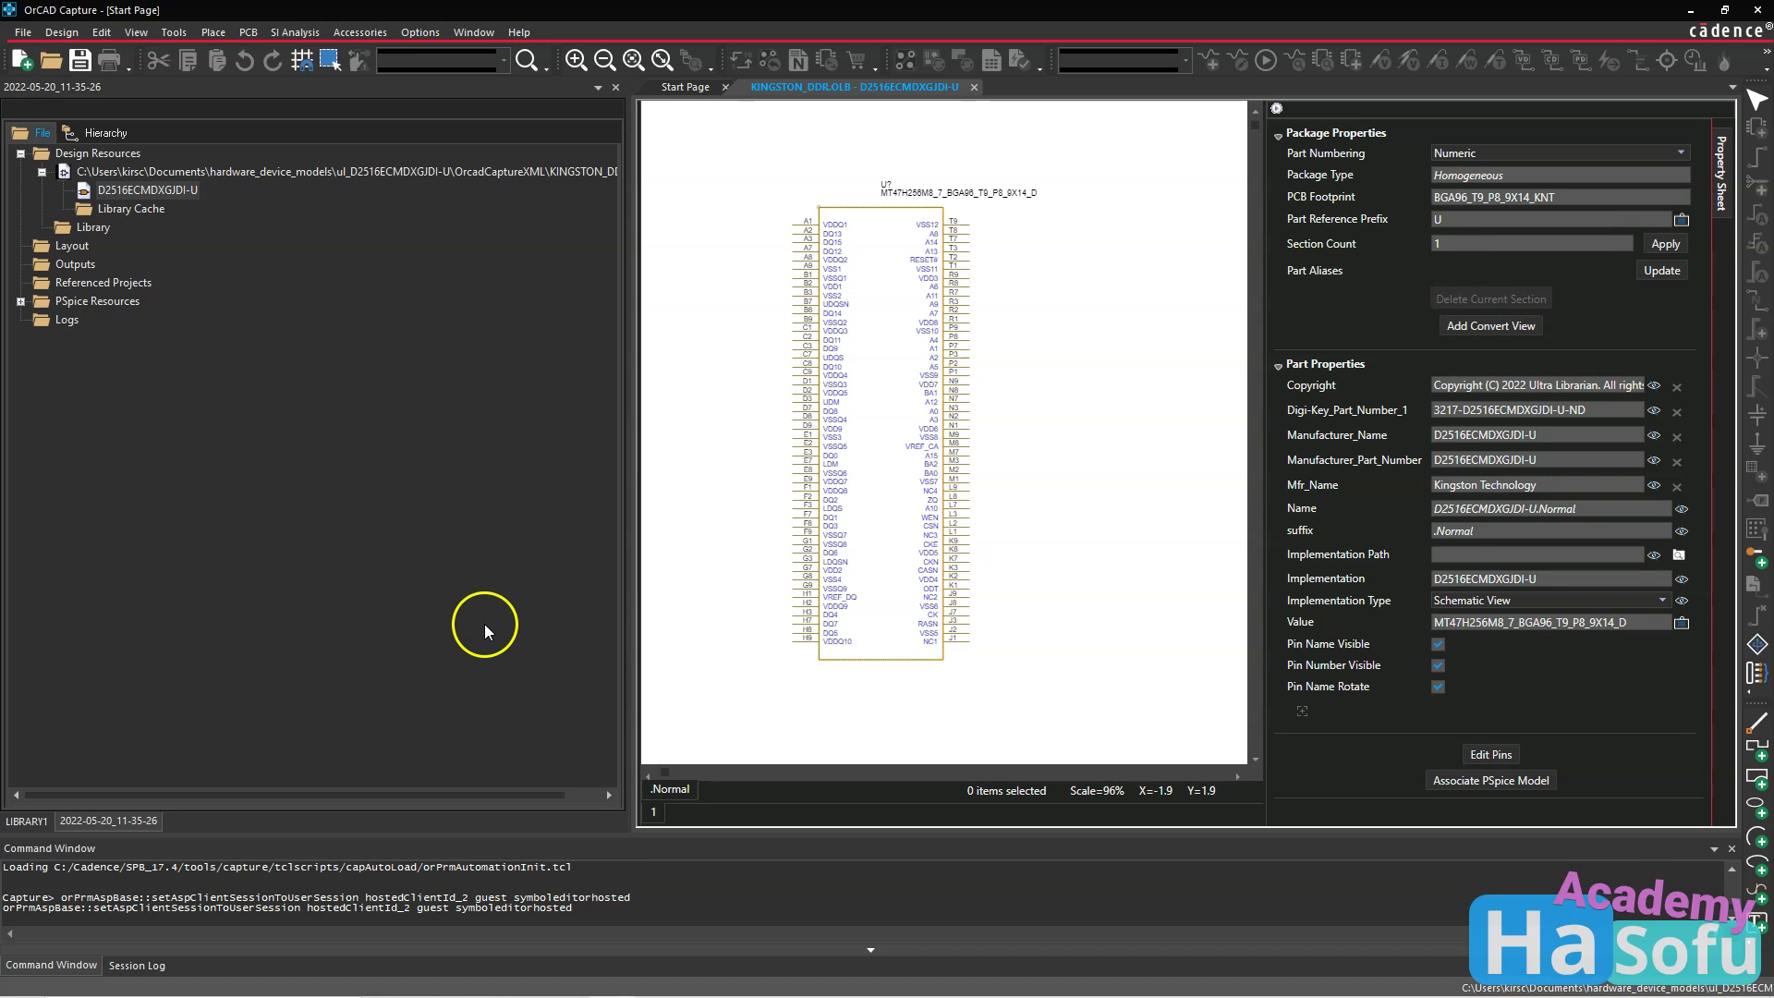
Switch to OrCAD PCB Designer and show the expanded psmpath directory list from the library path preferences.
left_click(613, 979)
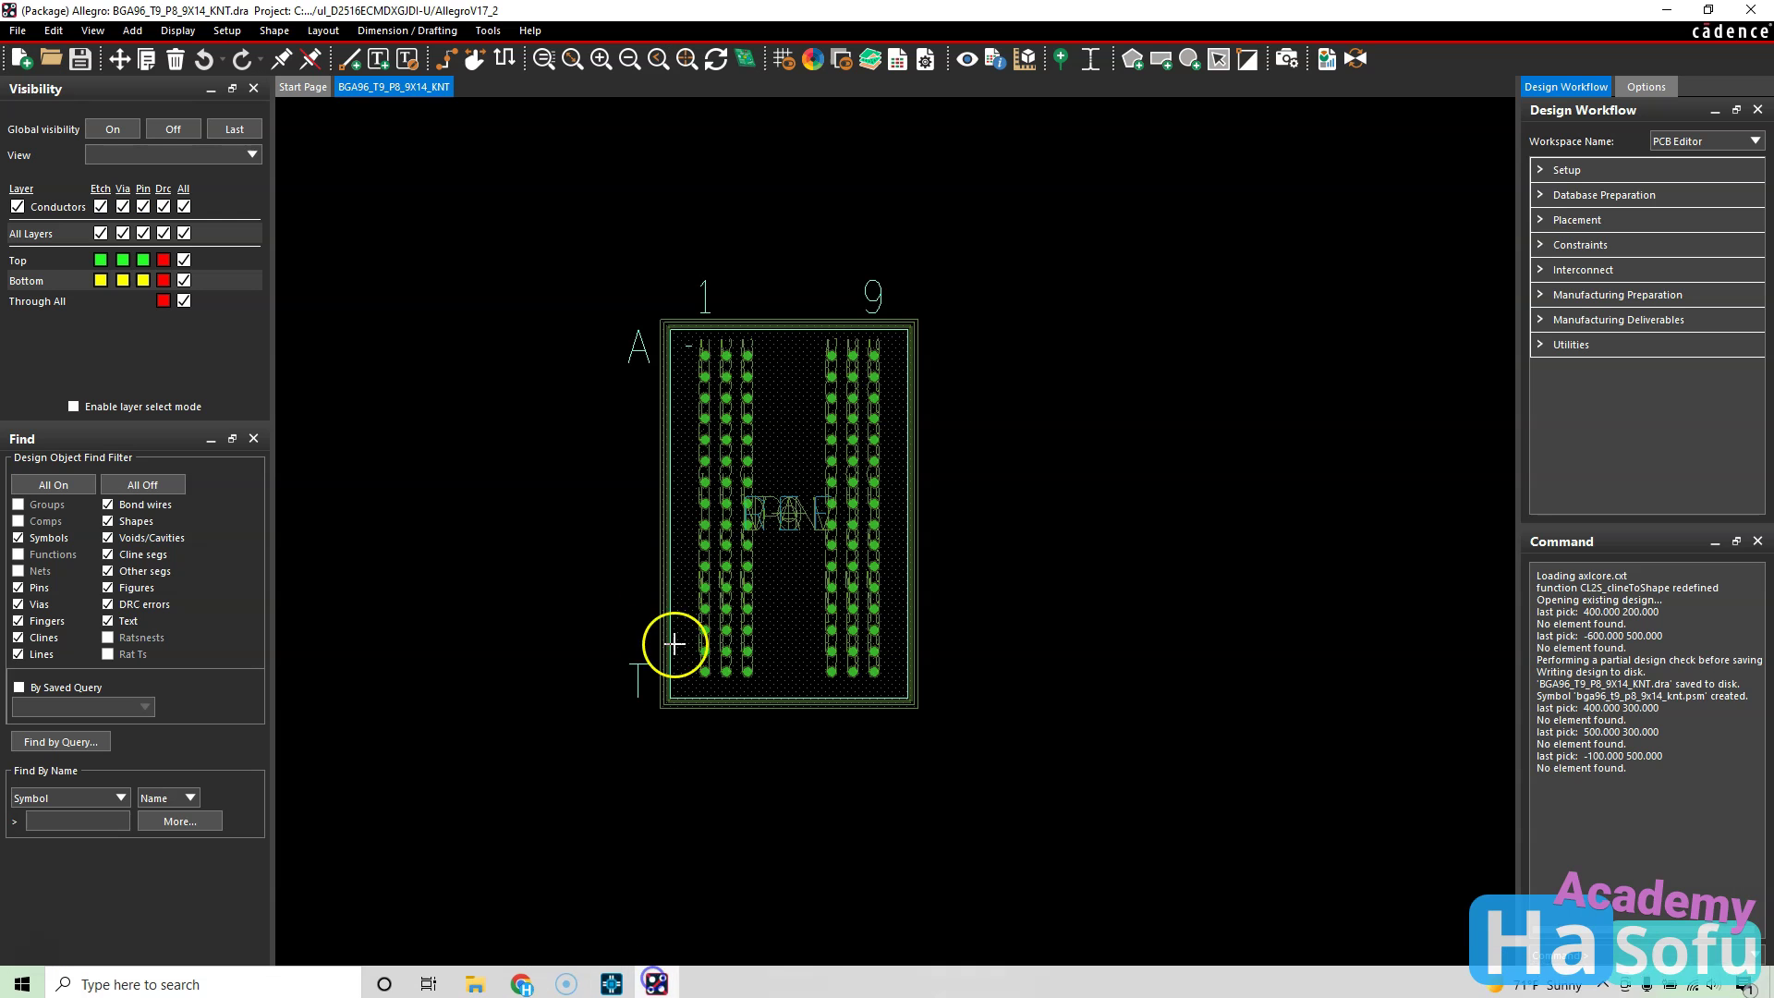
left_click(518, 283)
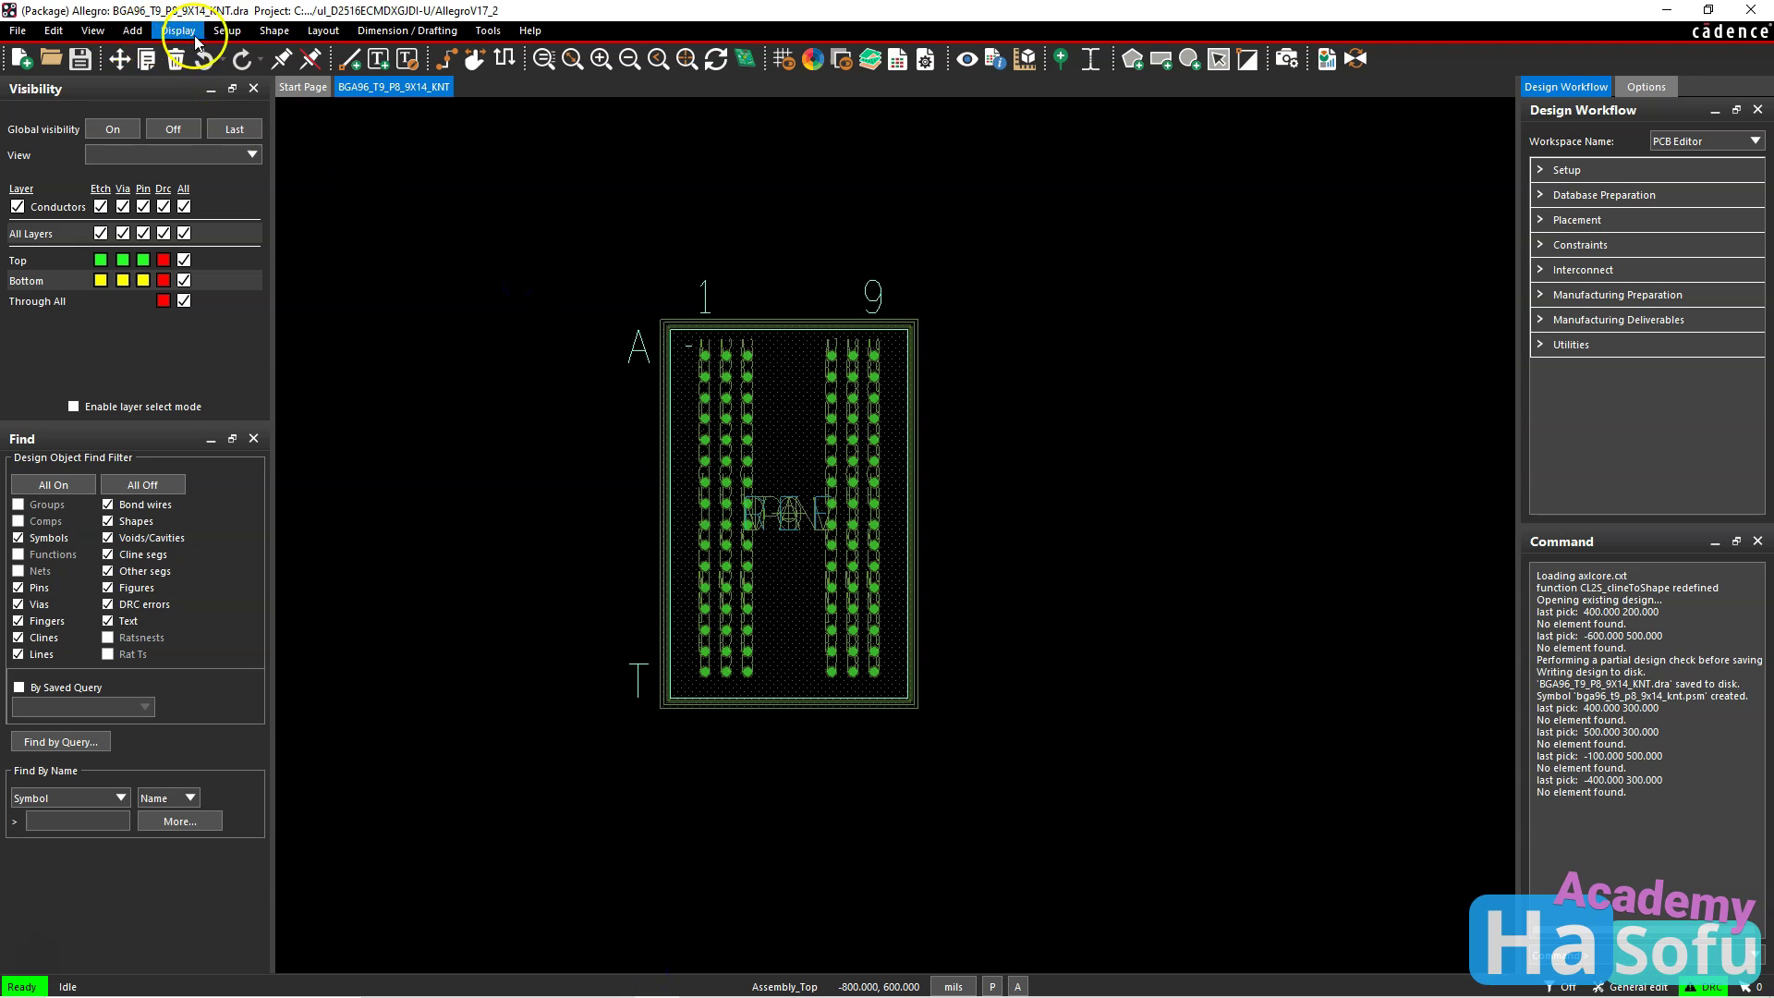
left_click(227, 31)
left_click(315, 341)
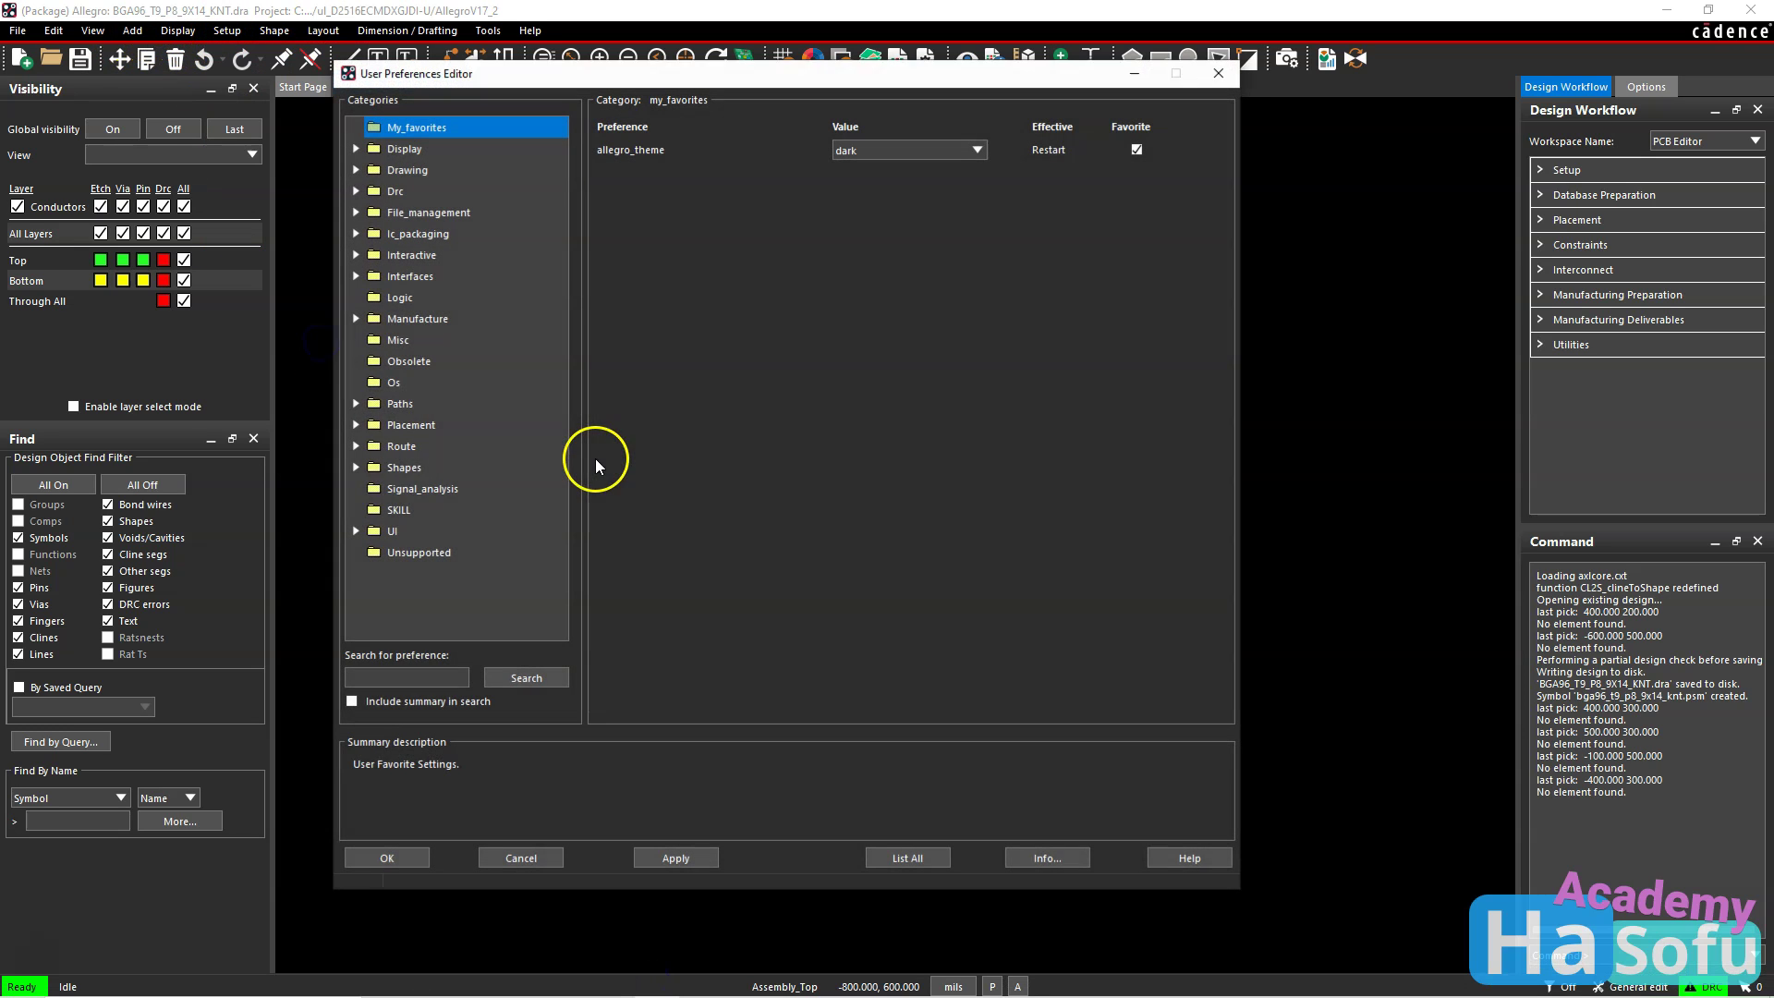
left_click(357, 404)
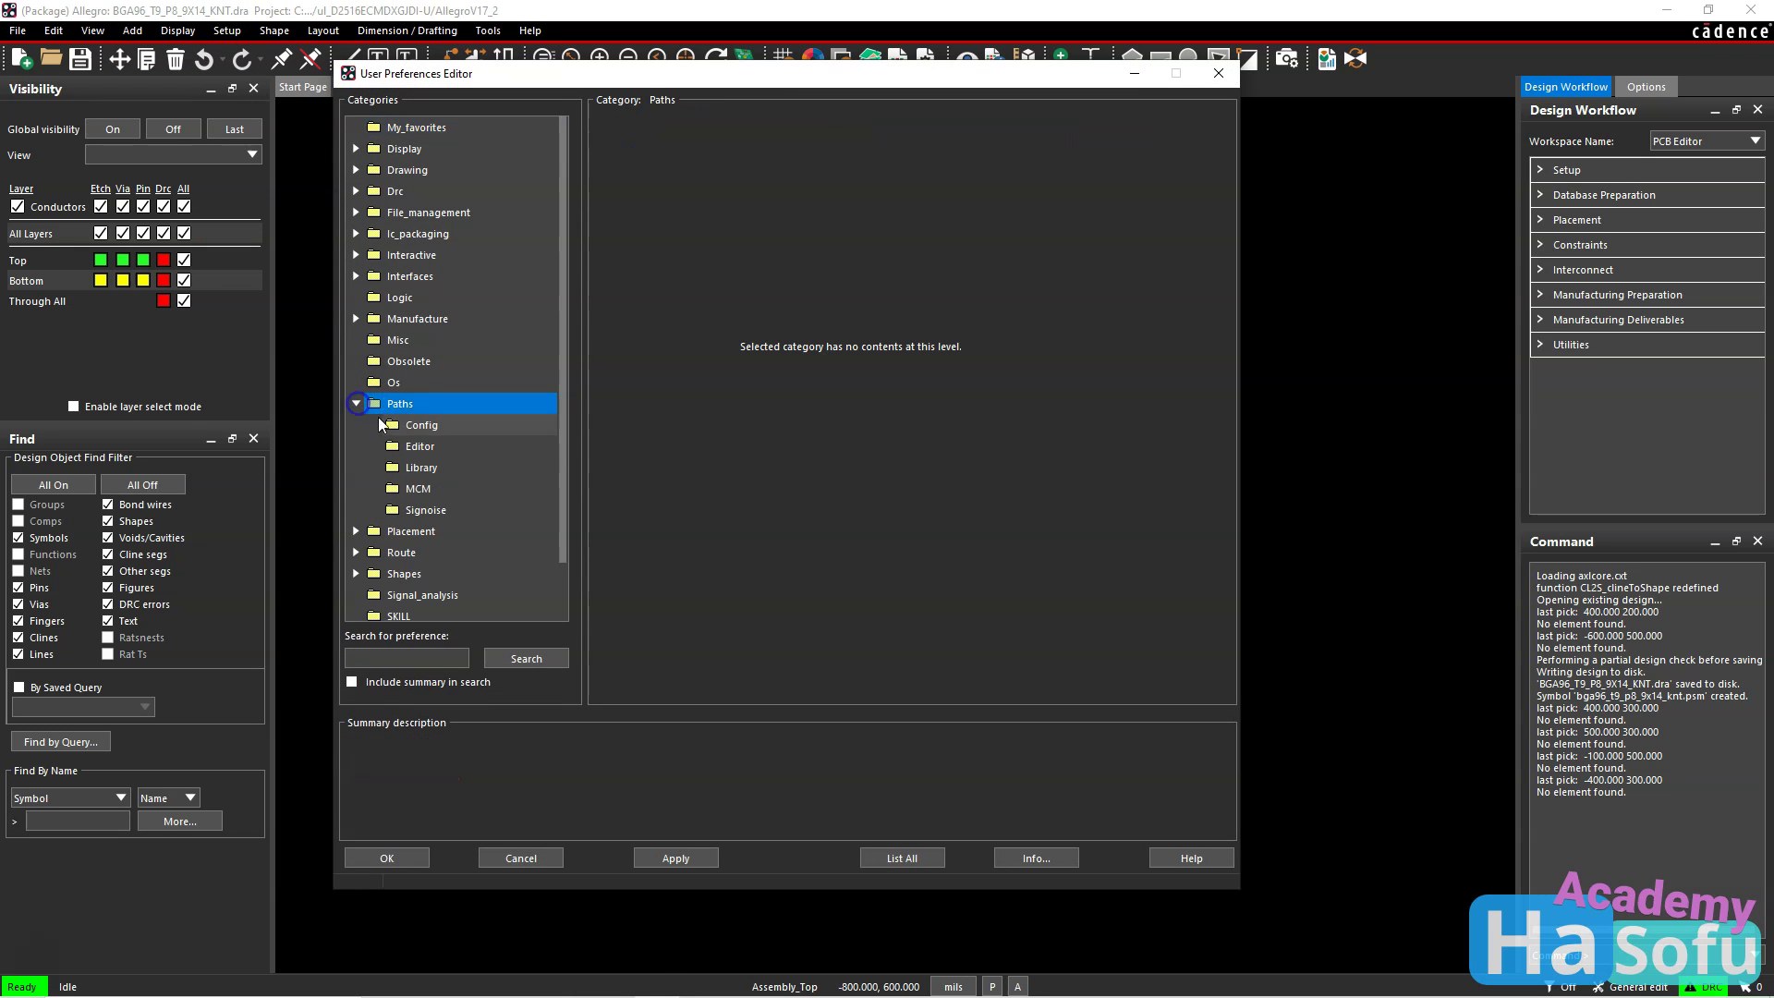
left_click(448, 467)
mouse_move(722, 323)
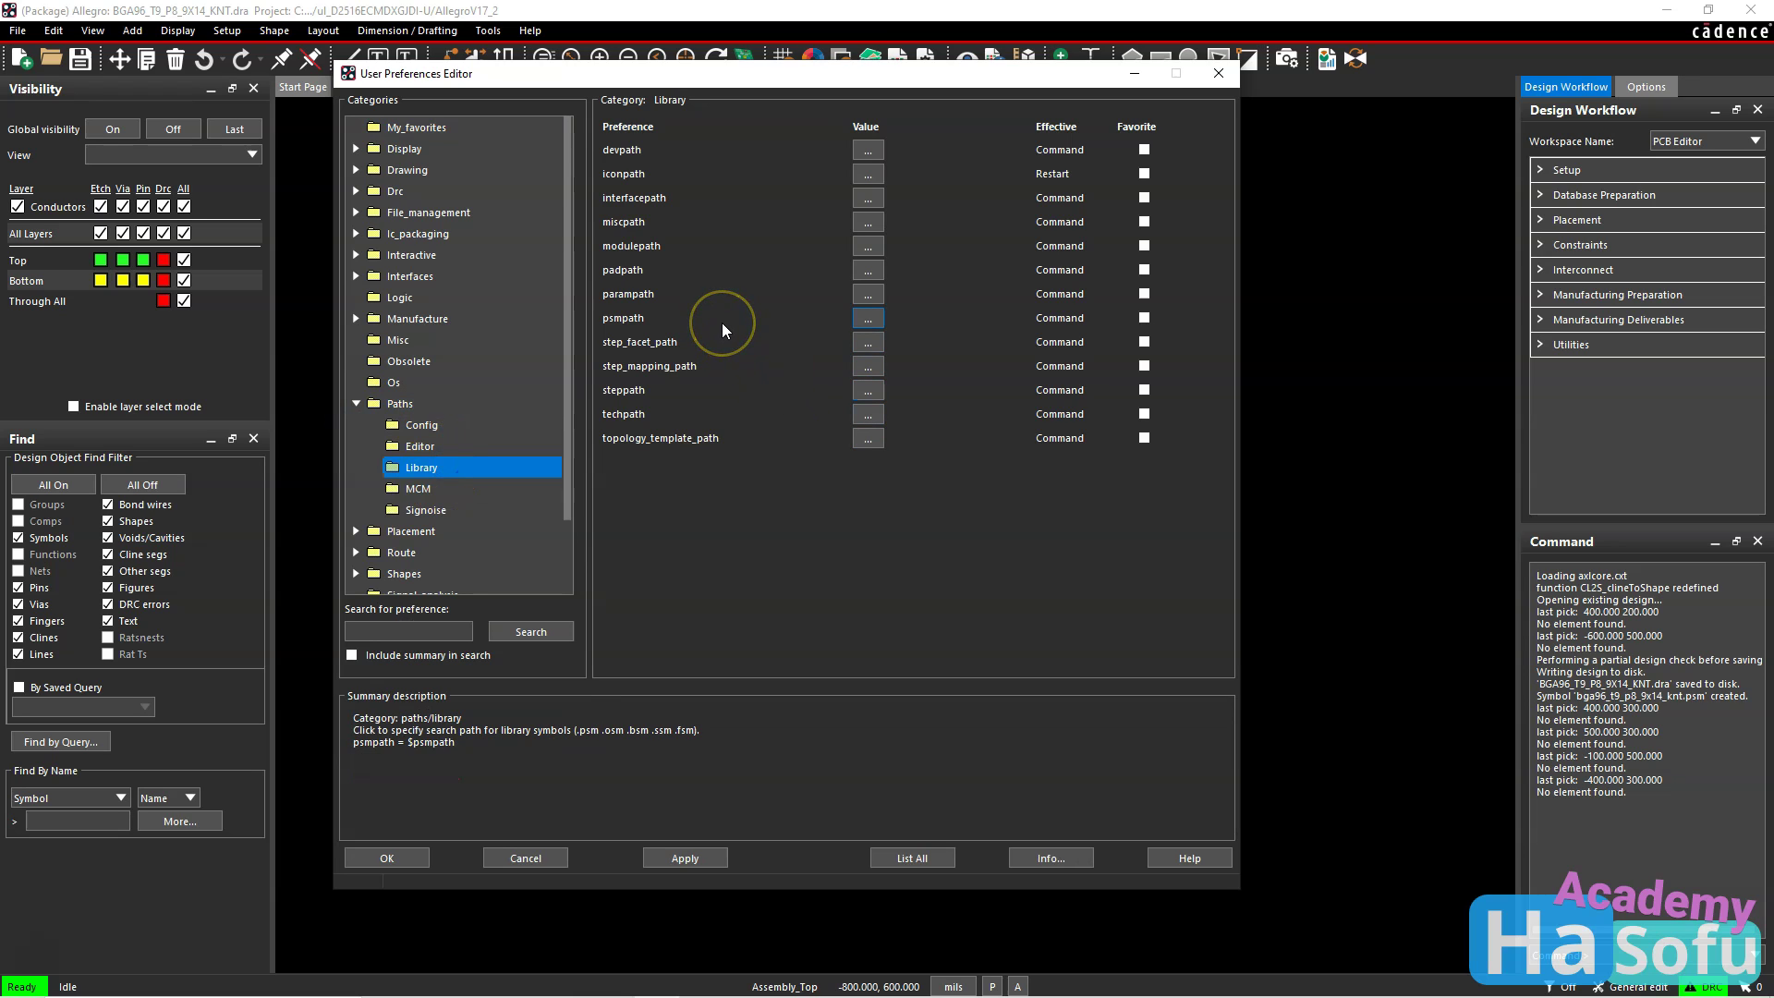
left_click(874, 317)
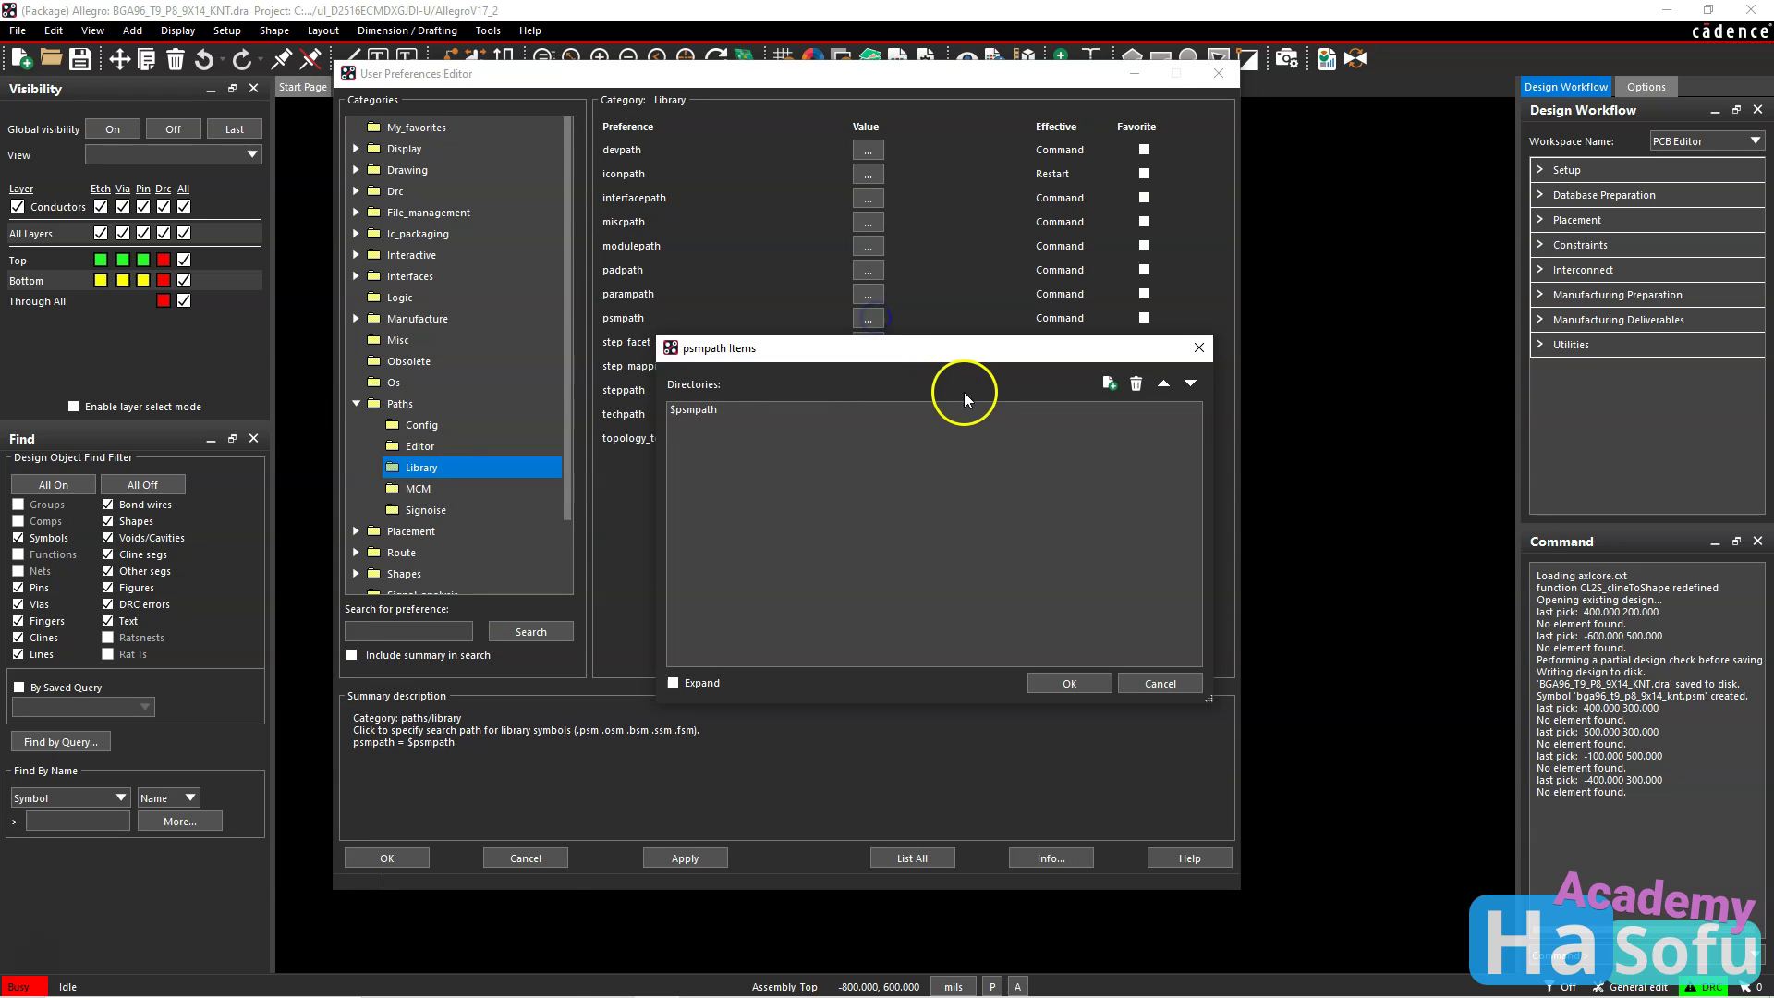
left_click(672, 683)
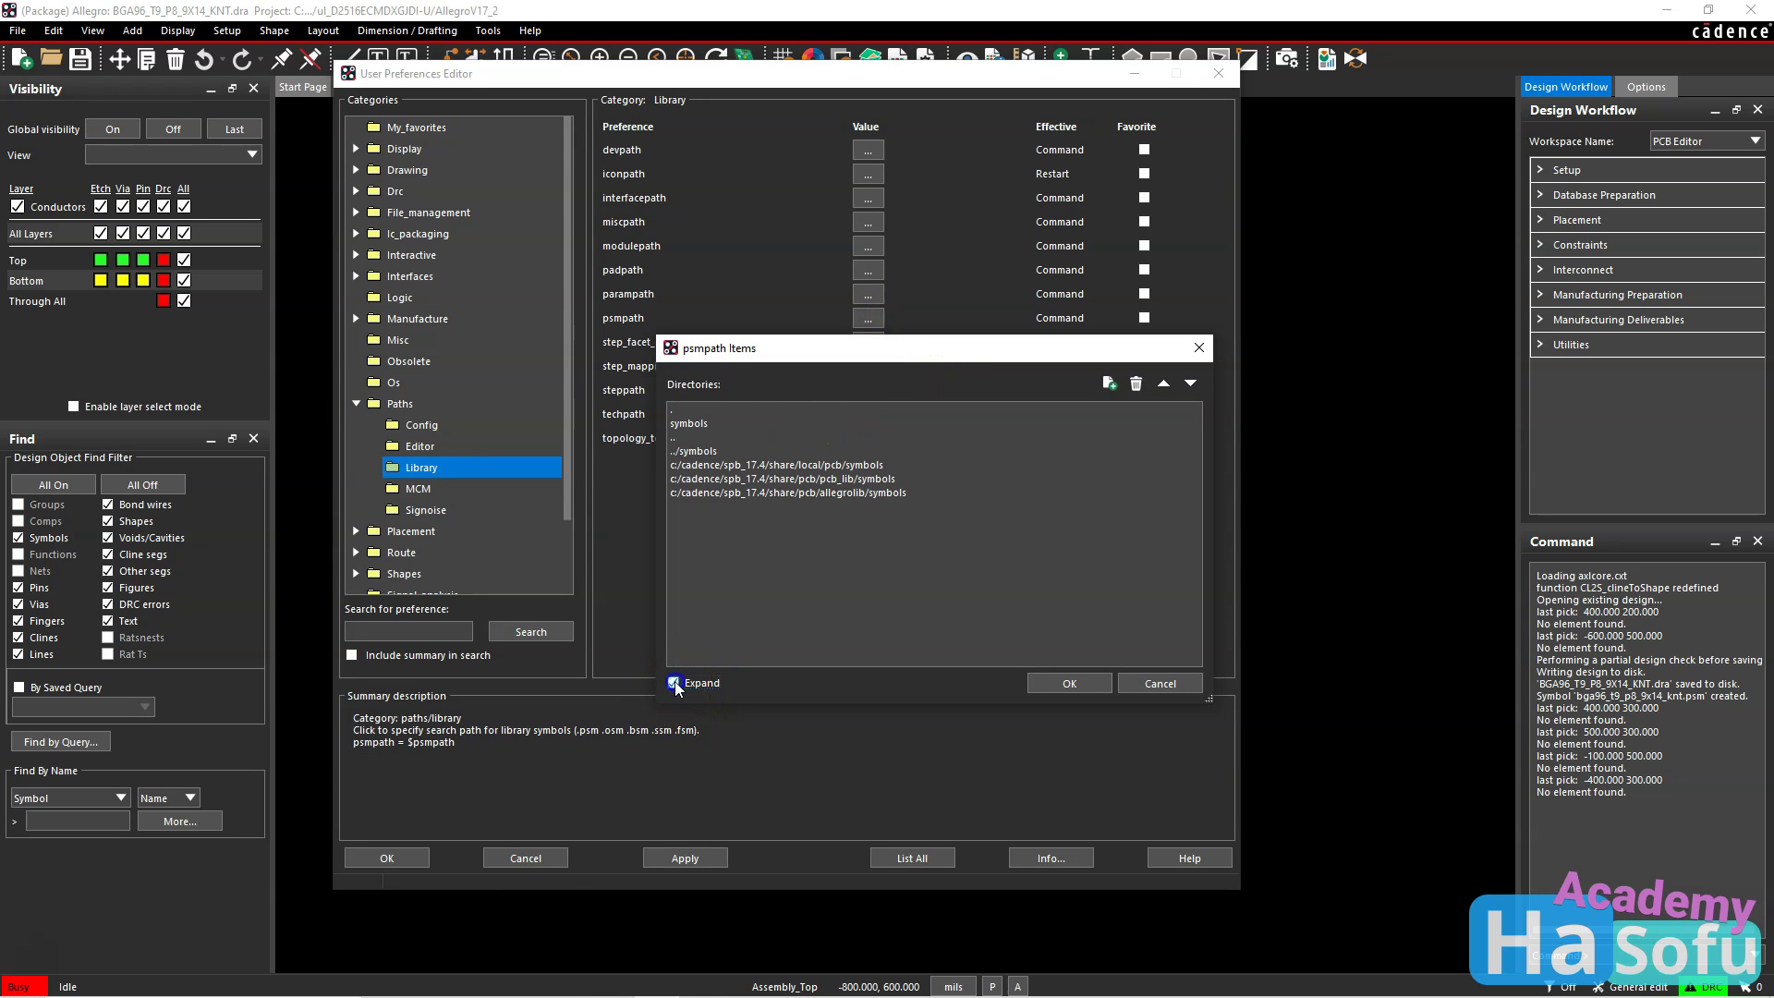
Examine the relative symbols and parent-folder entries among the psmpath search directories.
left_click(856, 425)
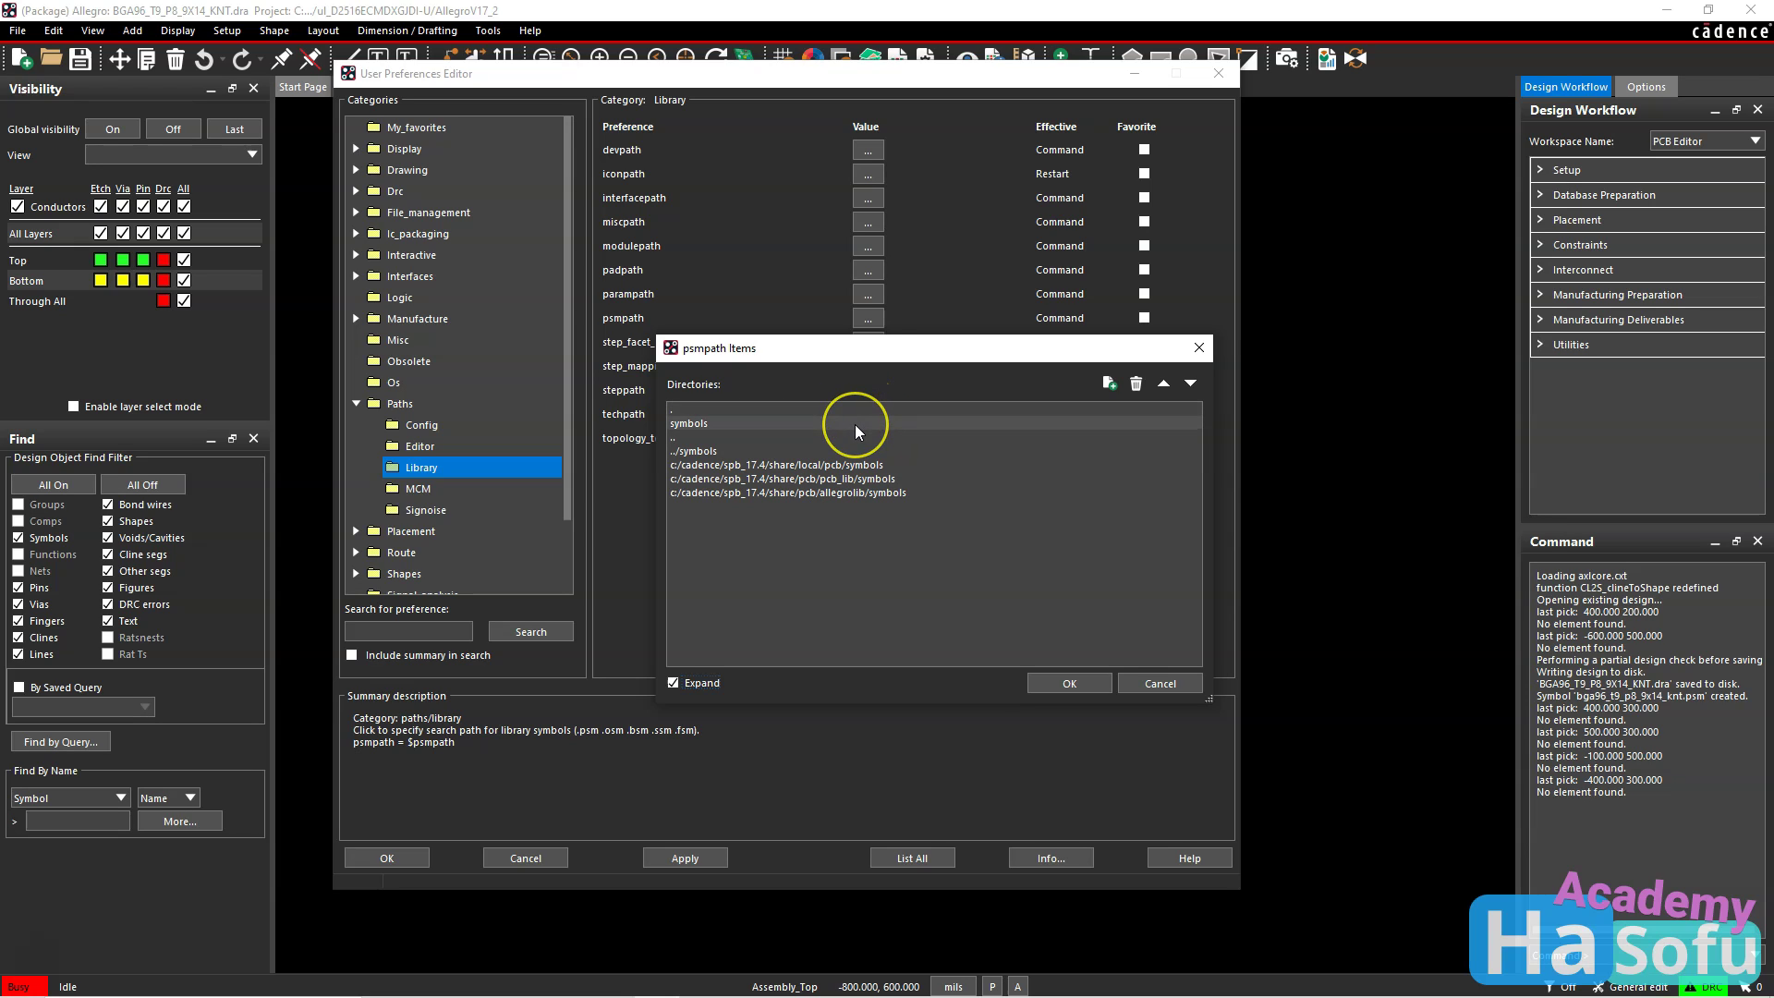
left_click(855, 425)
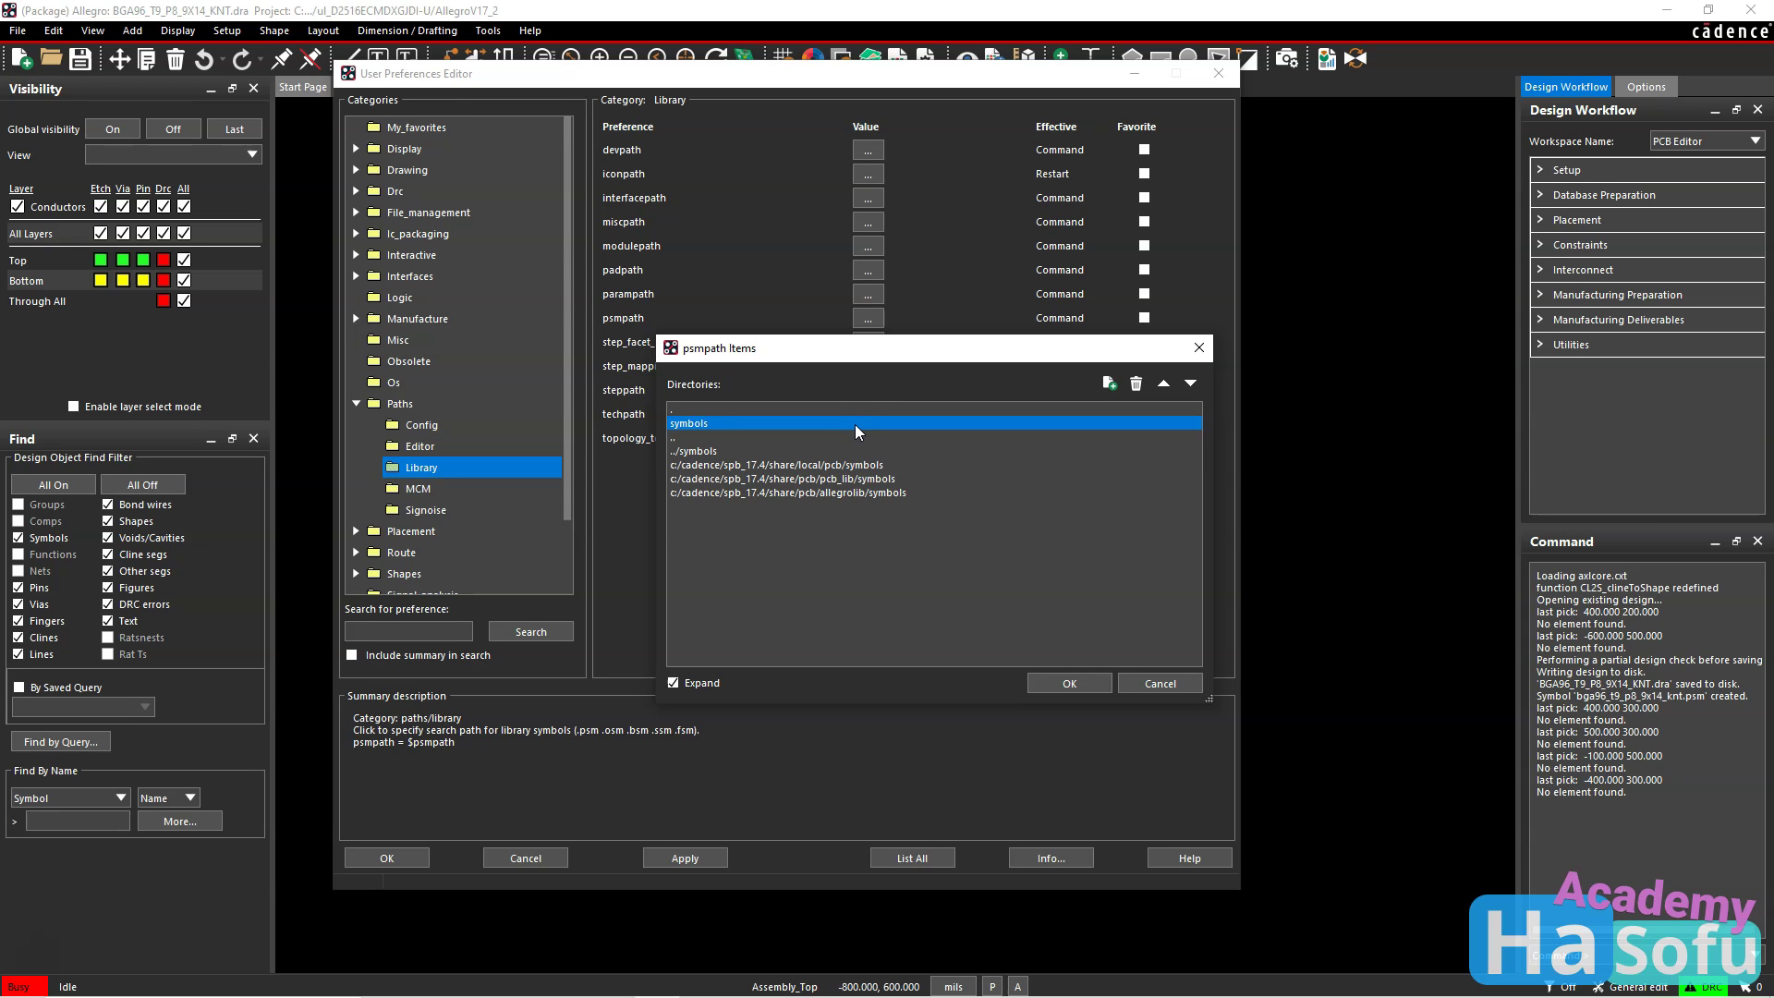
left_click(847, 437)
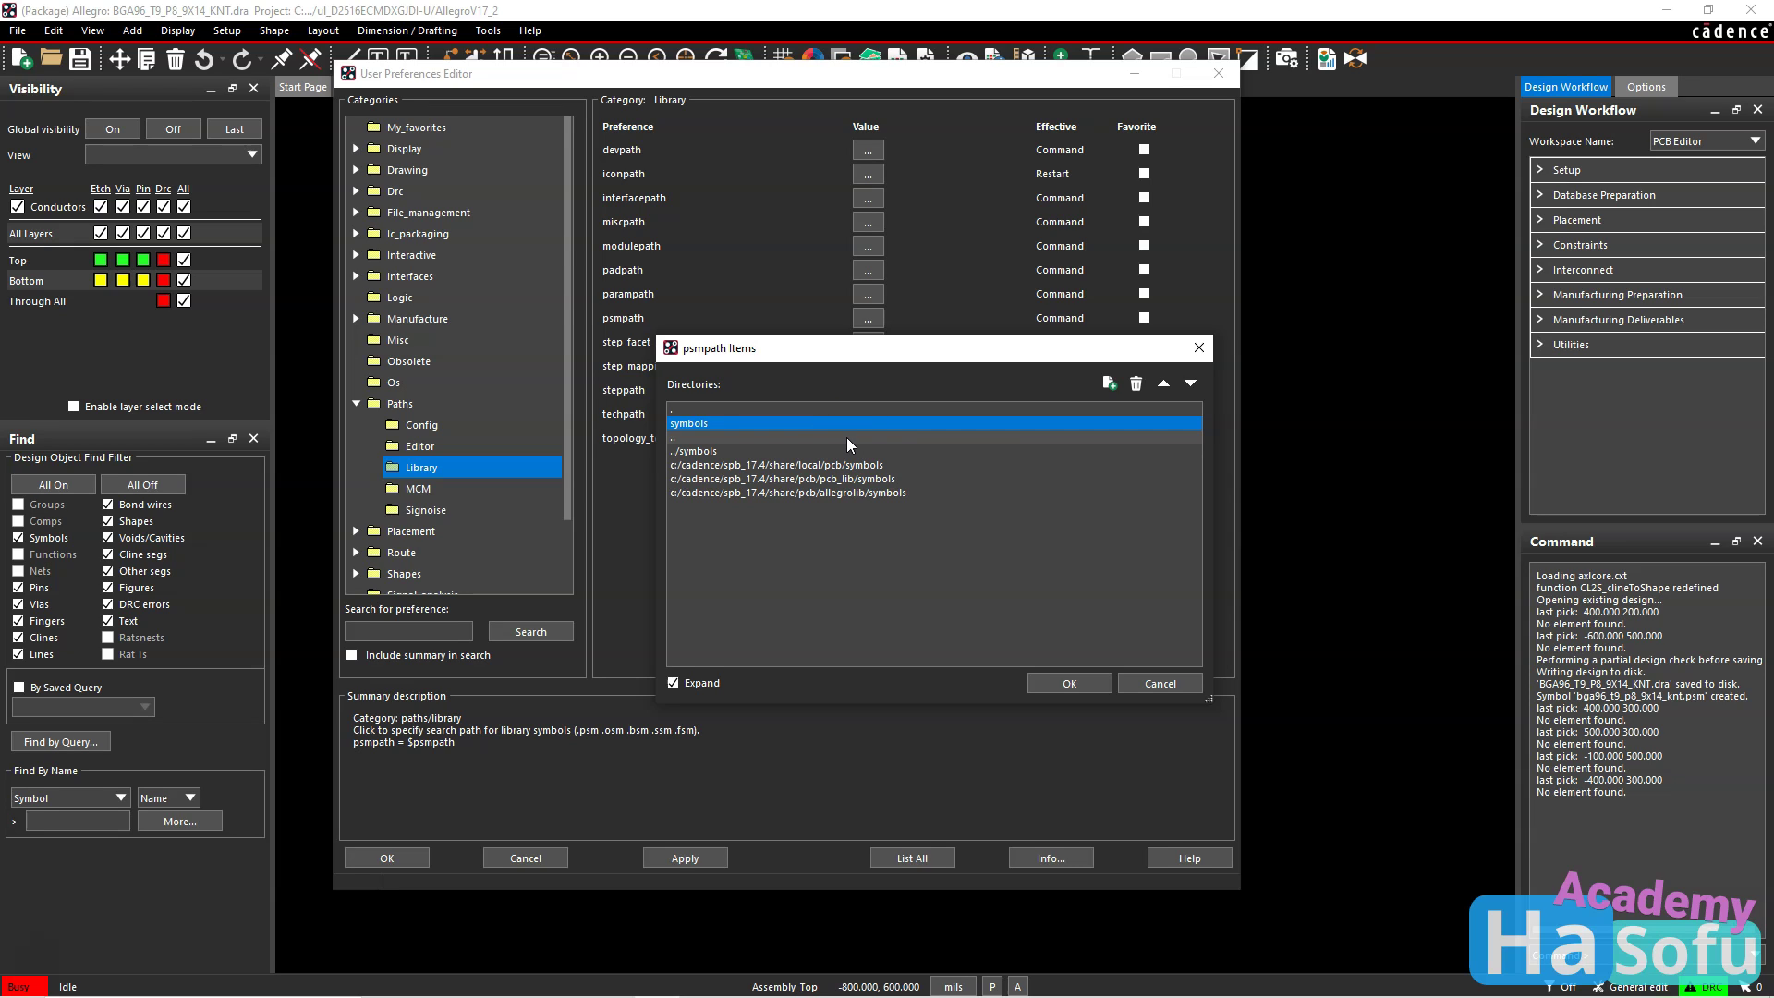
left_click(802, 443)
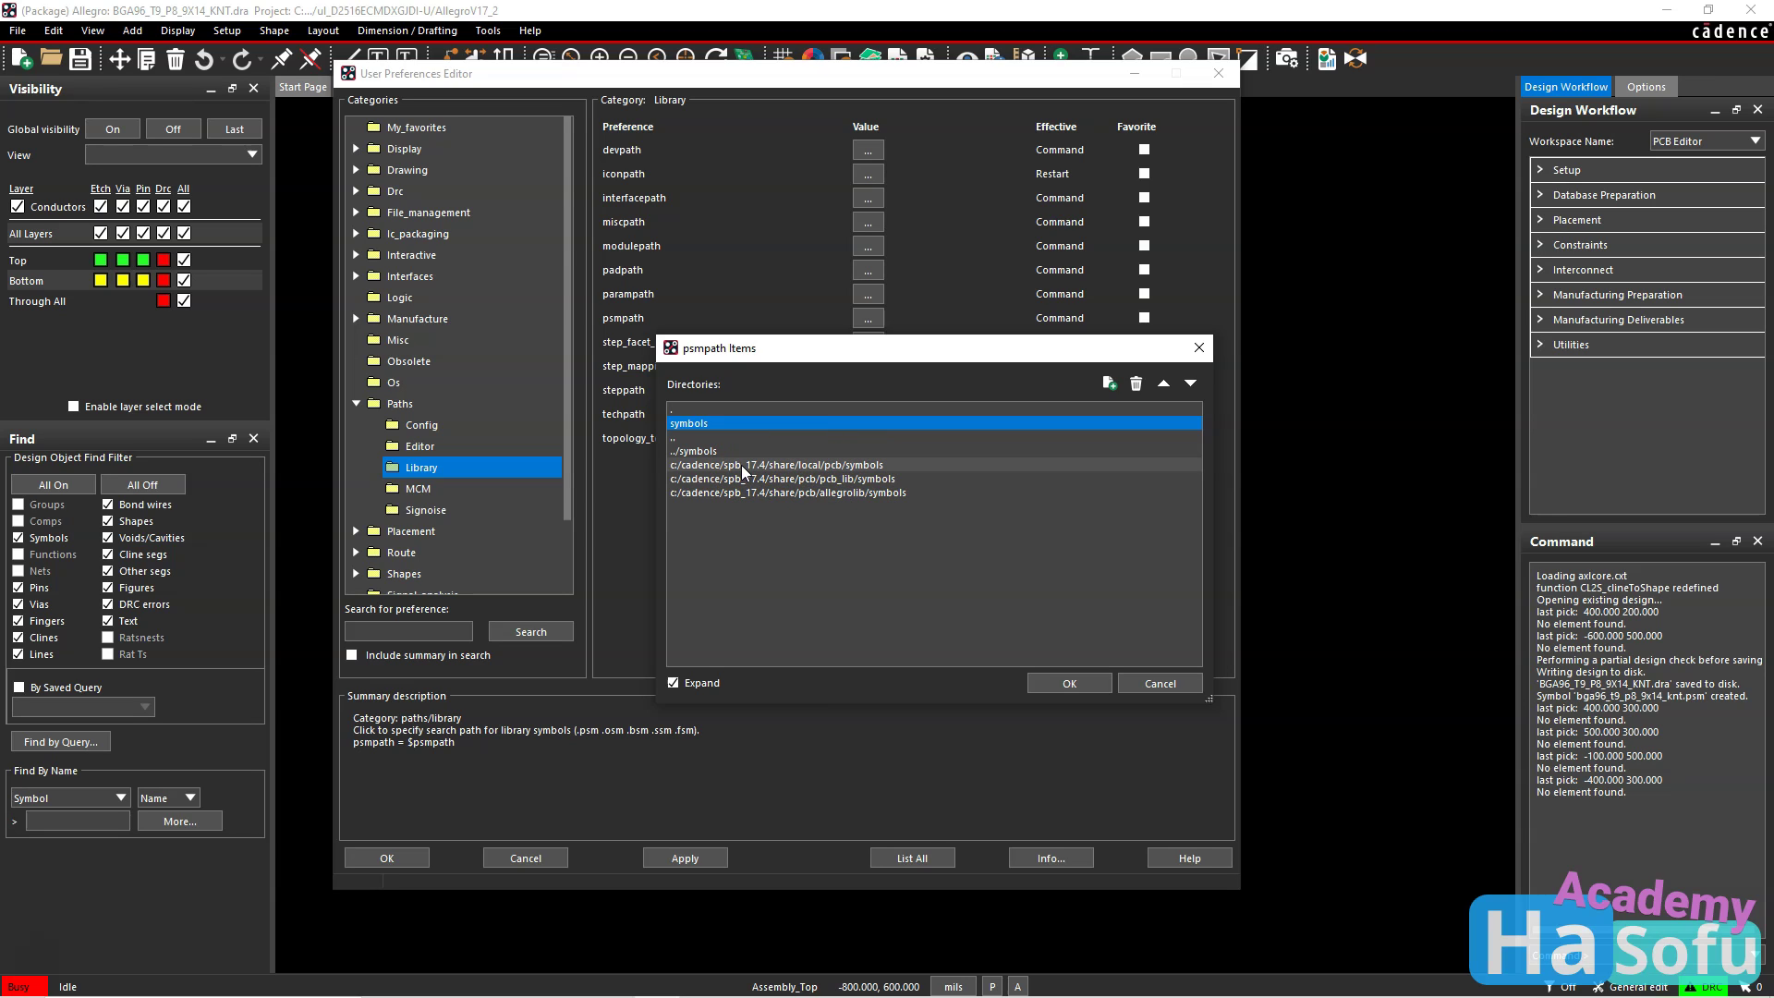
Copy the c:/cadence/spb_17.4/share/local/pcb/symbols path from the psmpath list and open that folder in File Explorer.
left_click(838, 467)
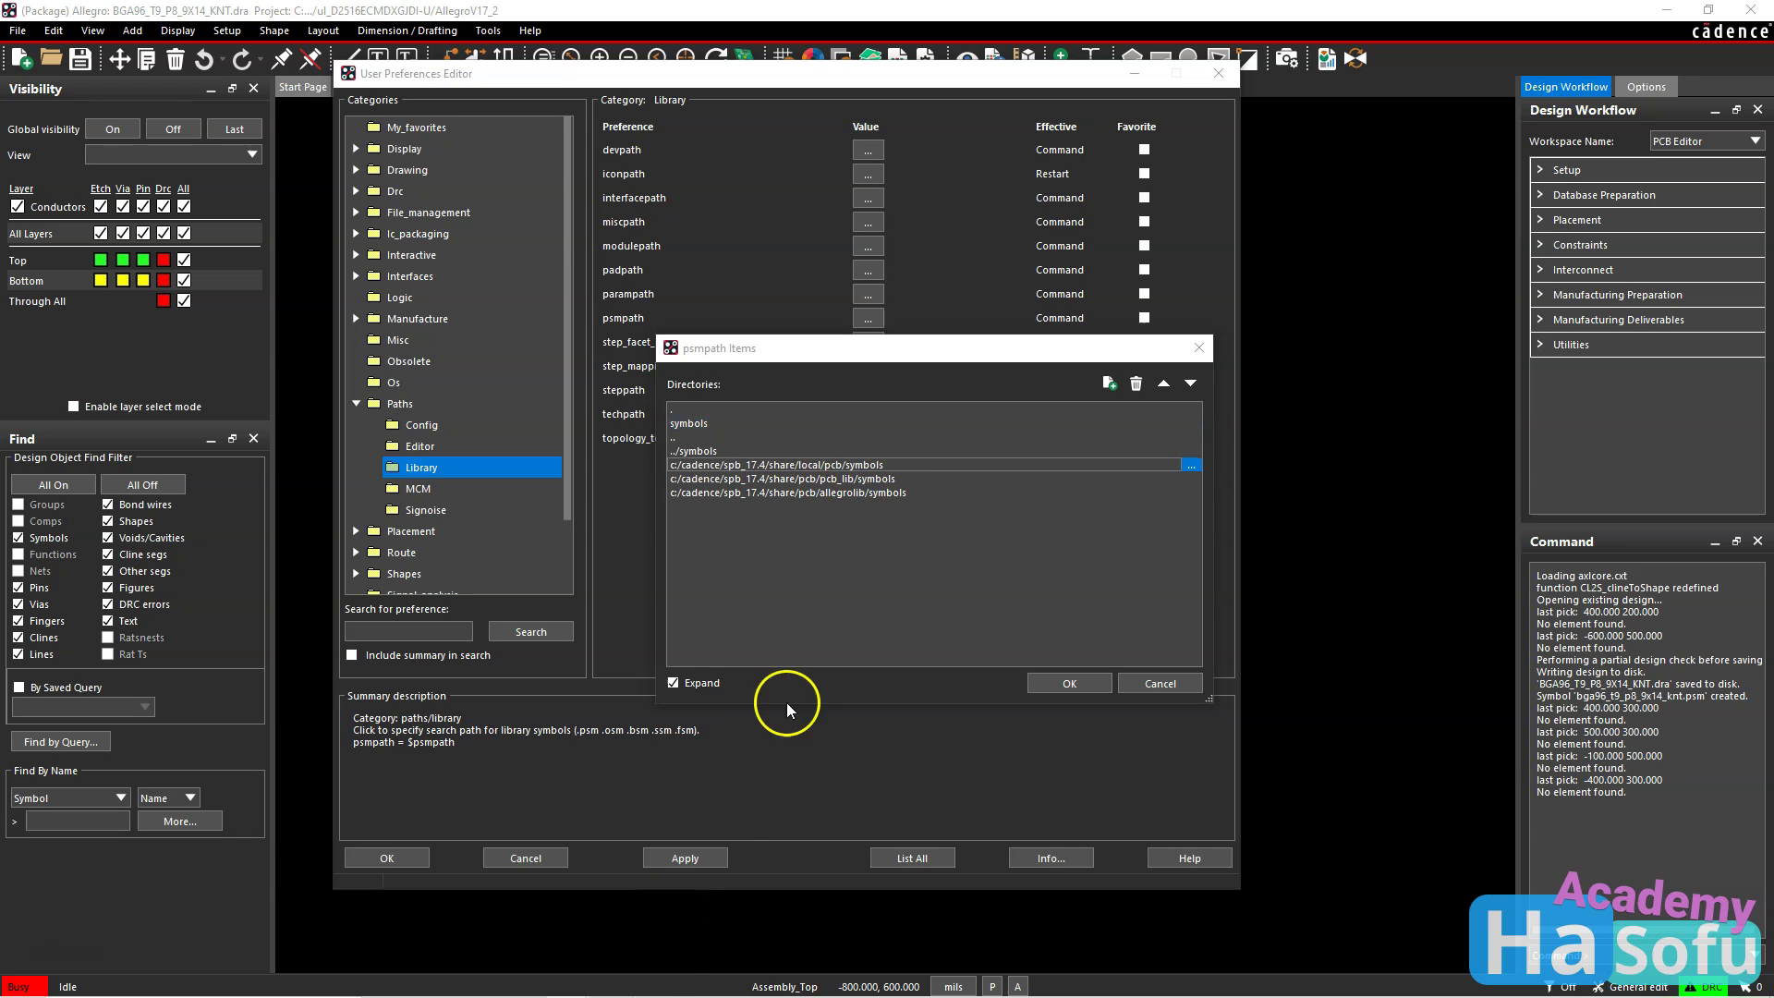
double_click(888, 464)
left_click(888, 466)
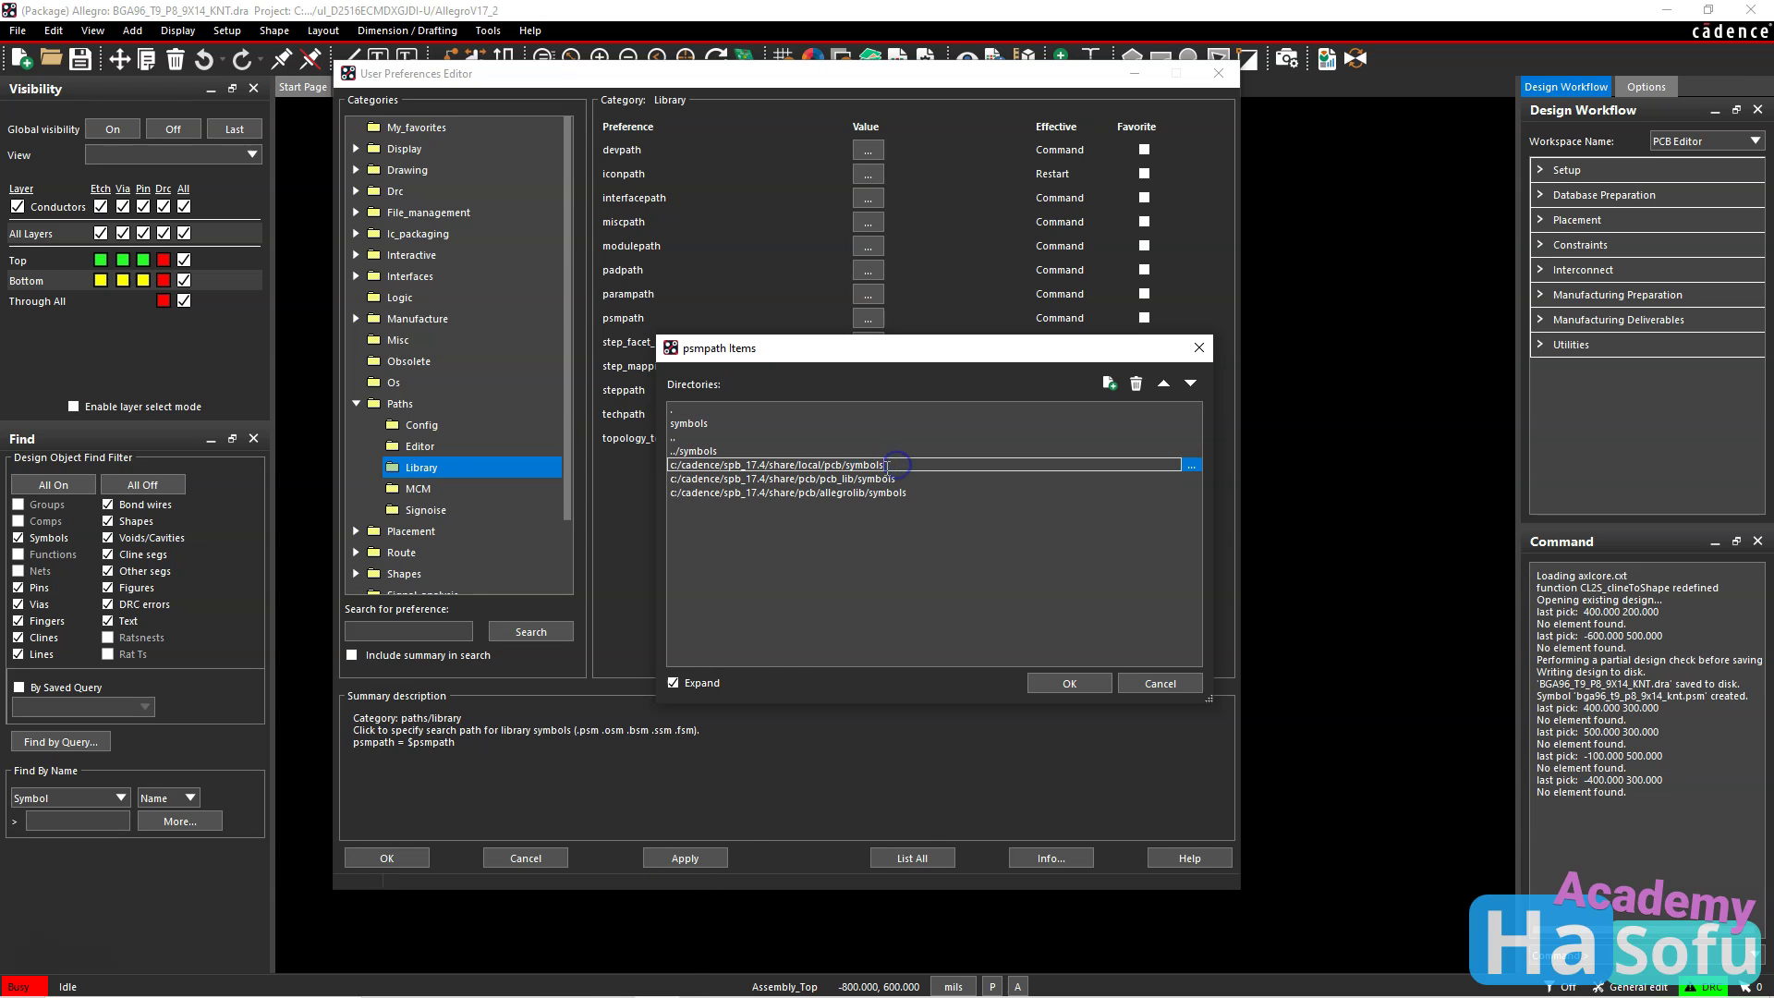
double_click(674, 470)
key("ctrl+c")
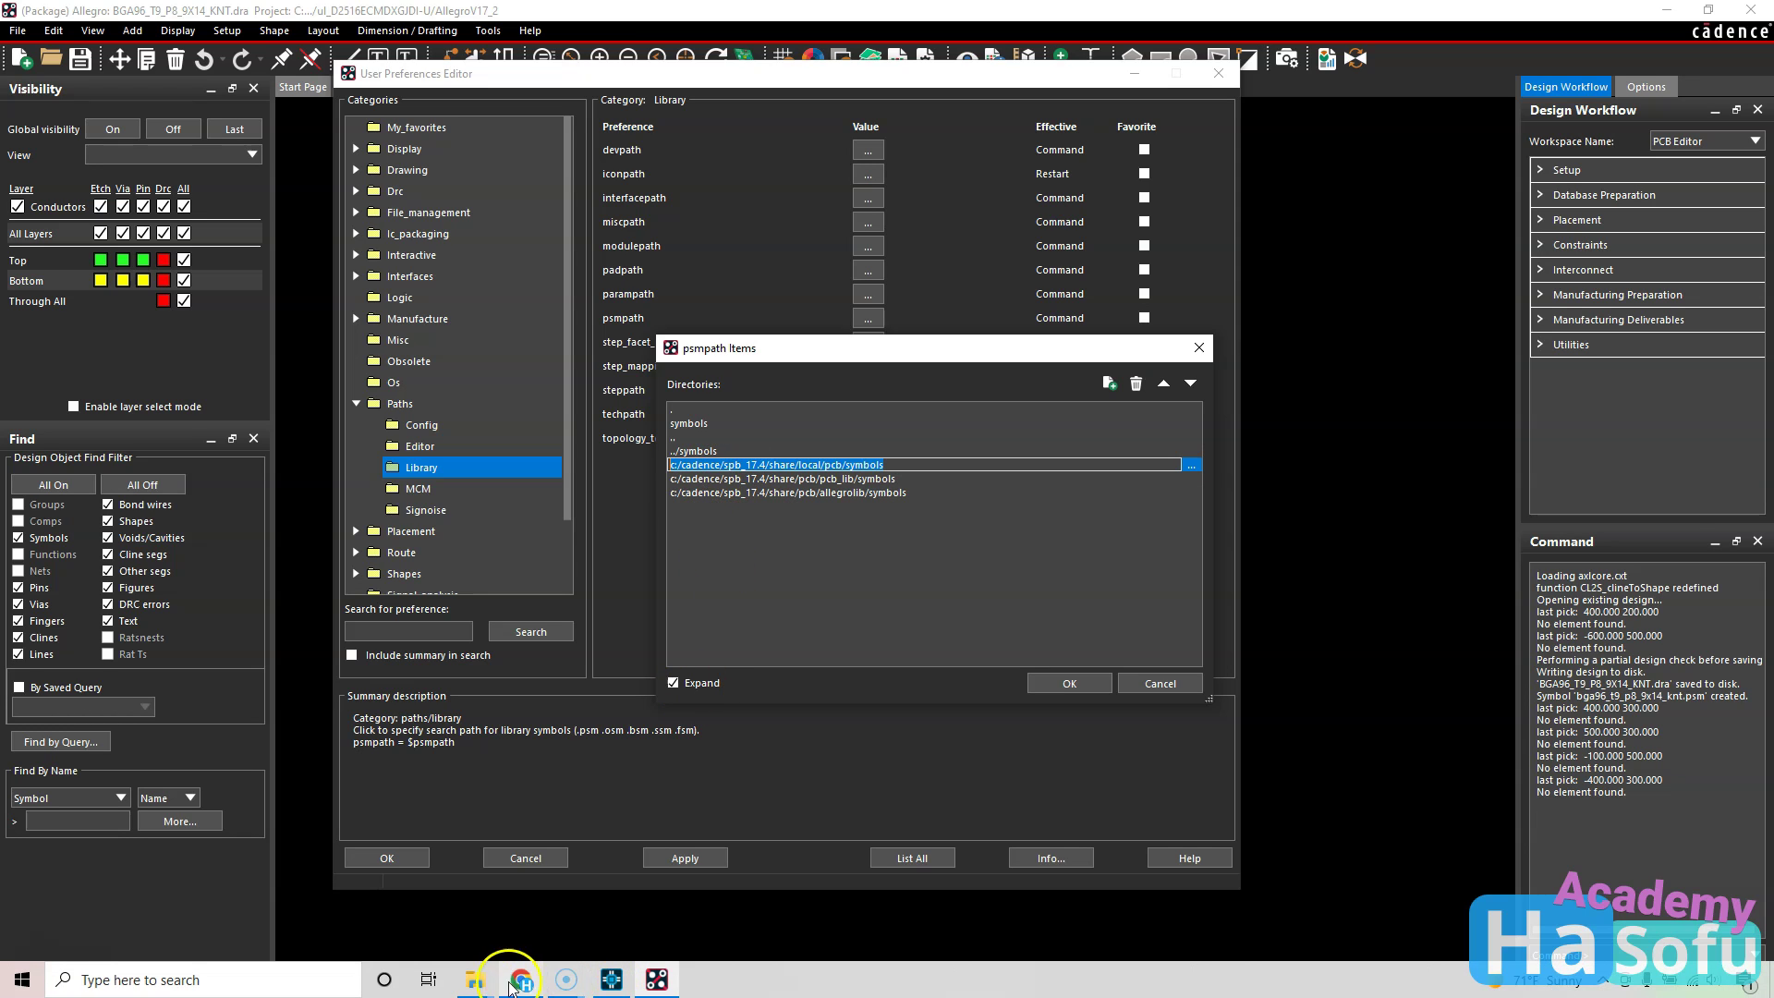
left_click(508, 971)
key("ctrl+v")
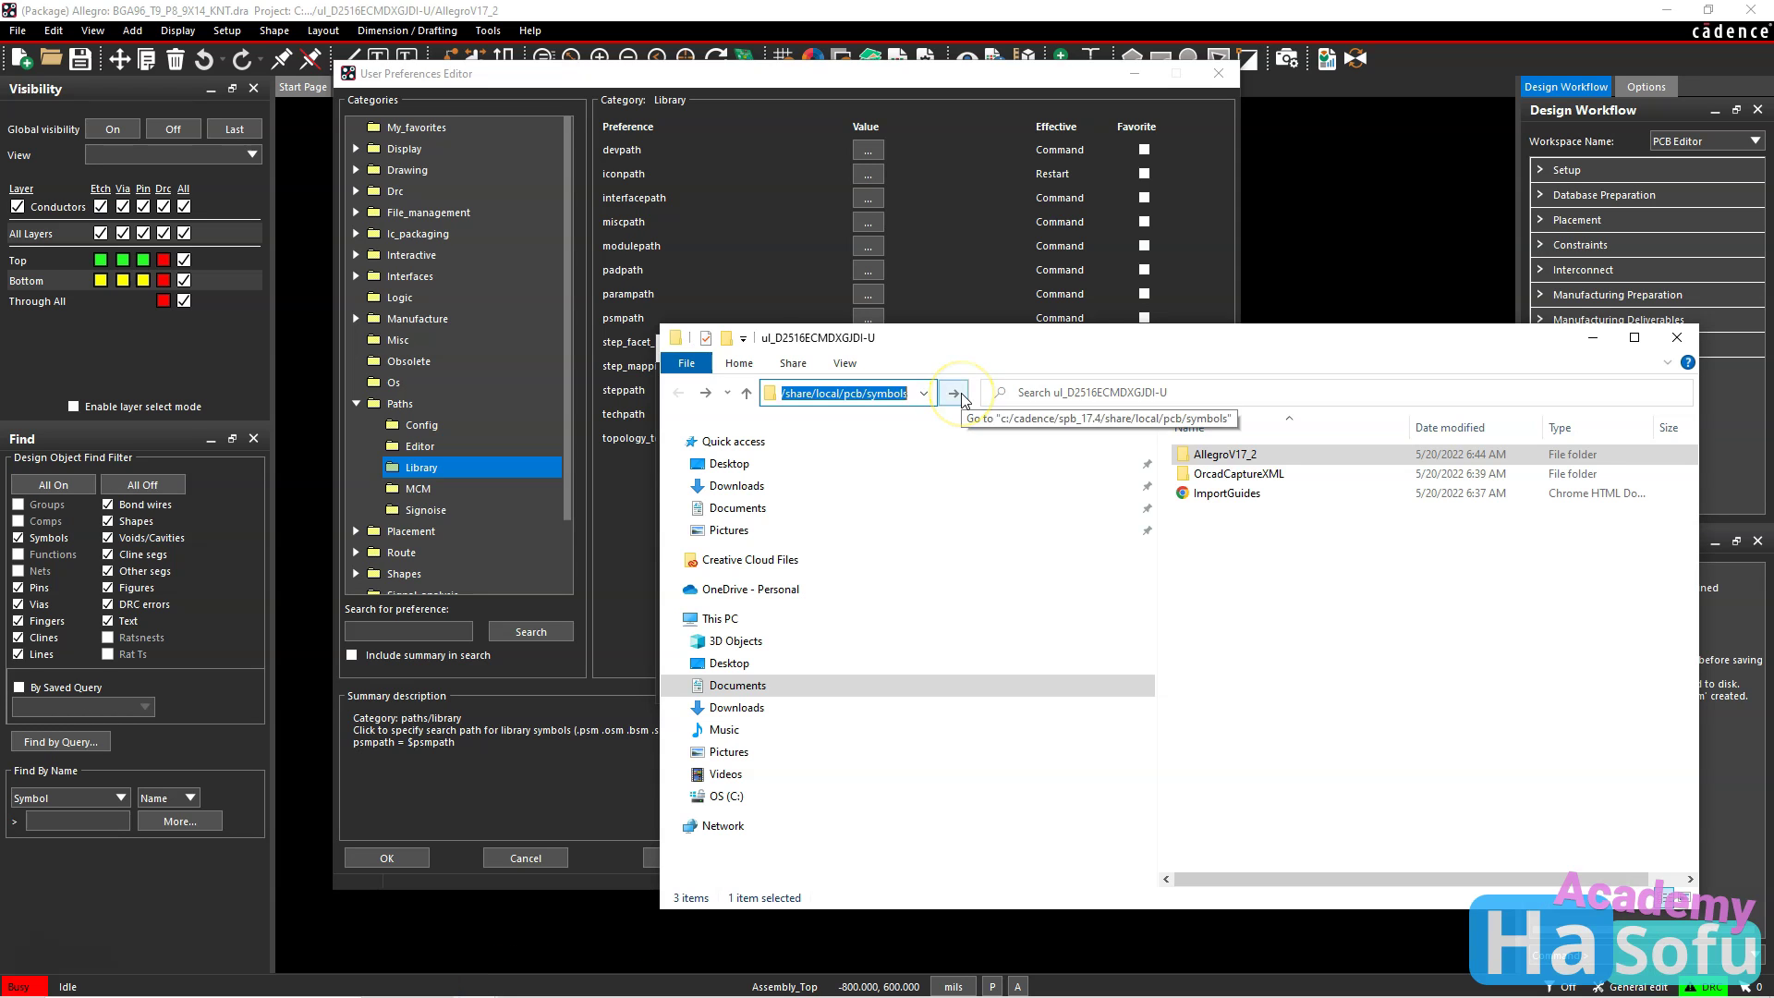
left_click(954, 393)
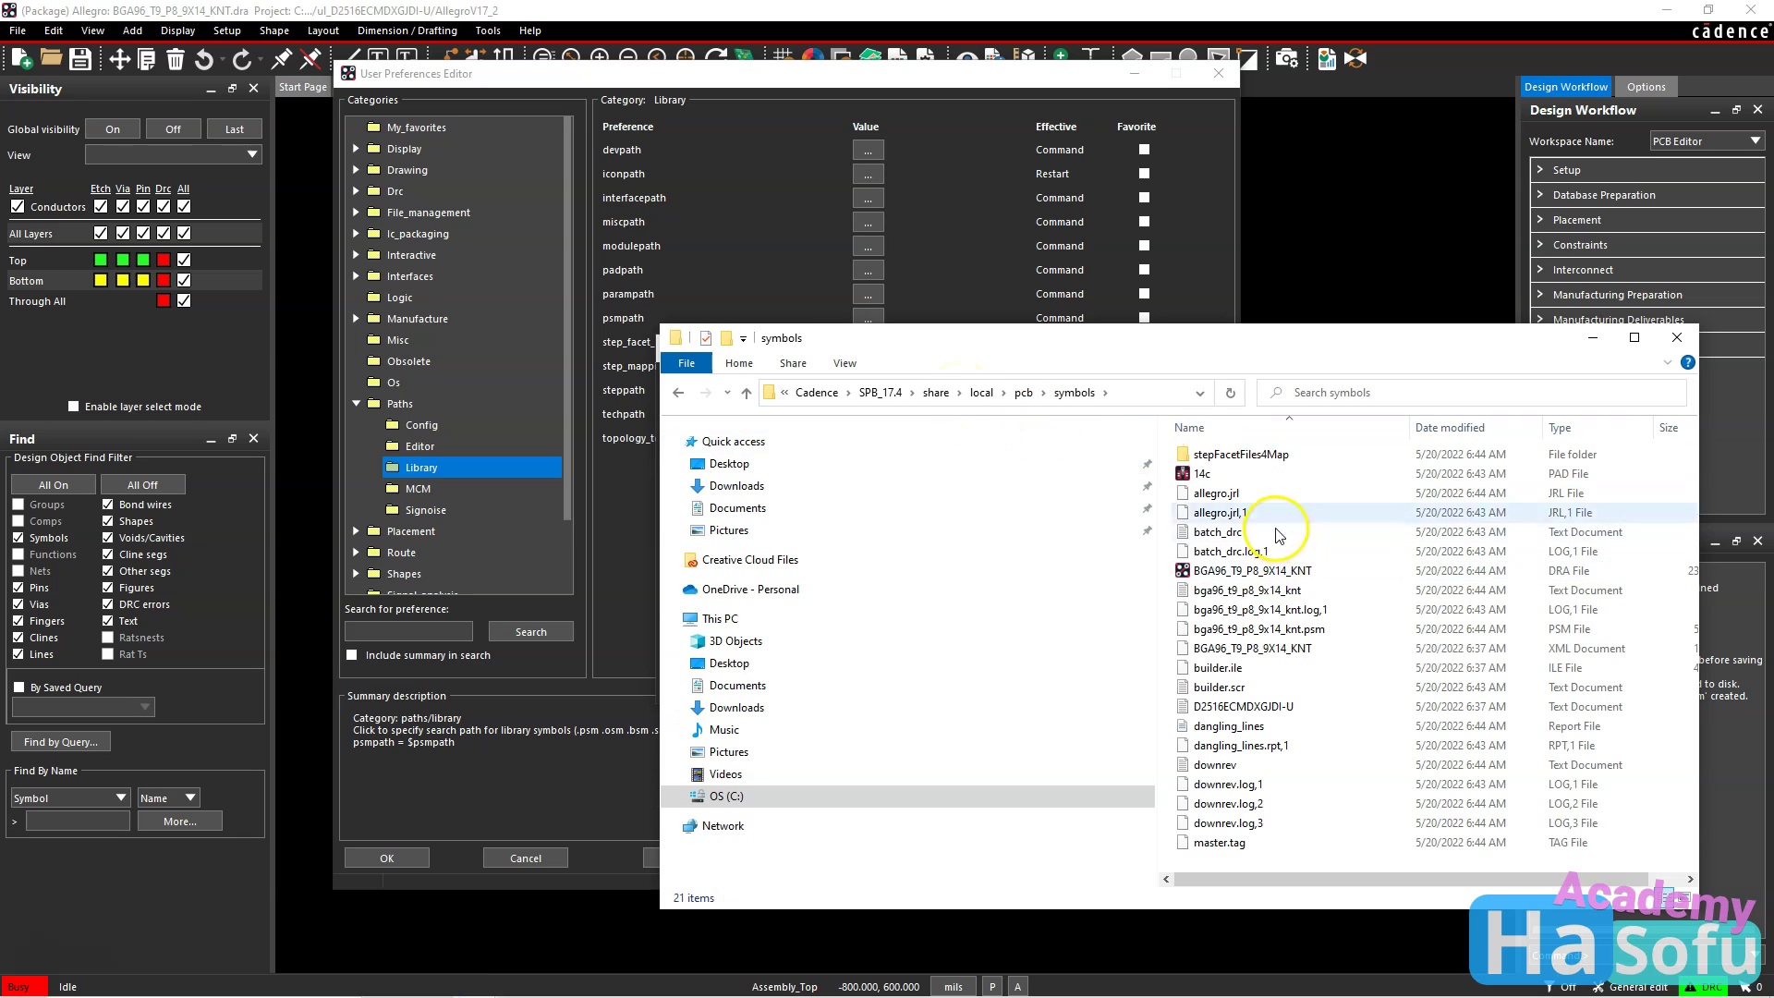
Compare the padstack and footprint files in the symbols folder with those in the AllegroV17_2 folder.
left_click(1289, 473)
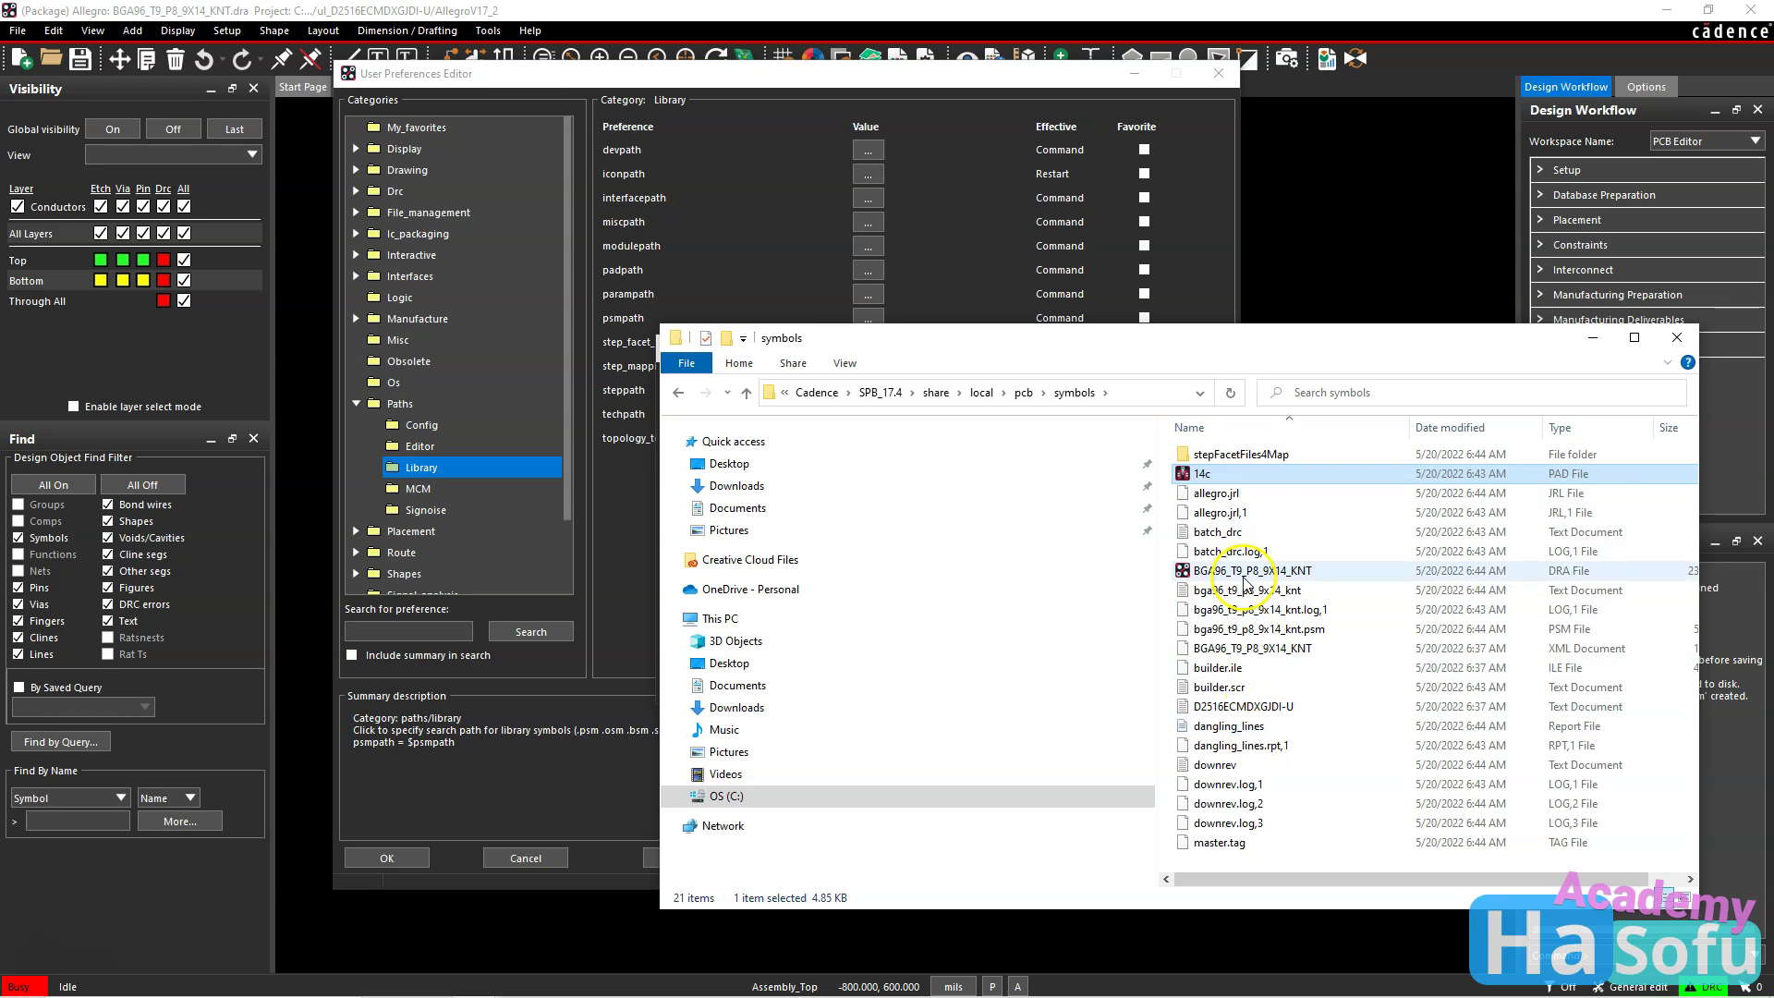
left_click(476, 983)
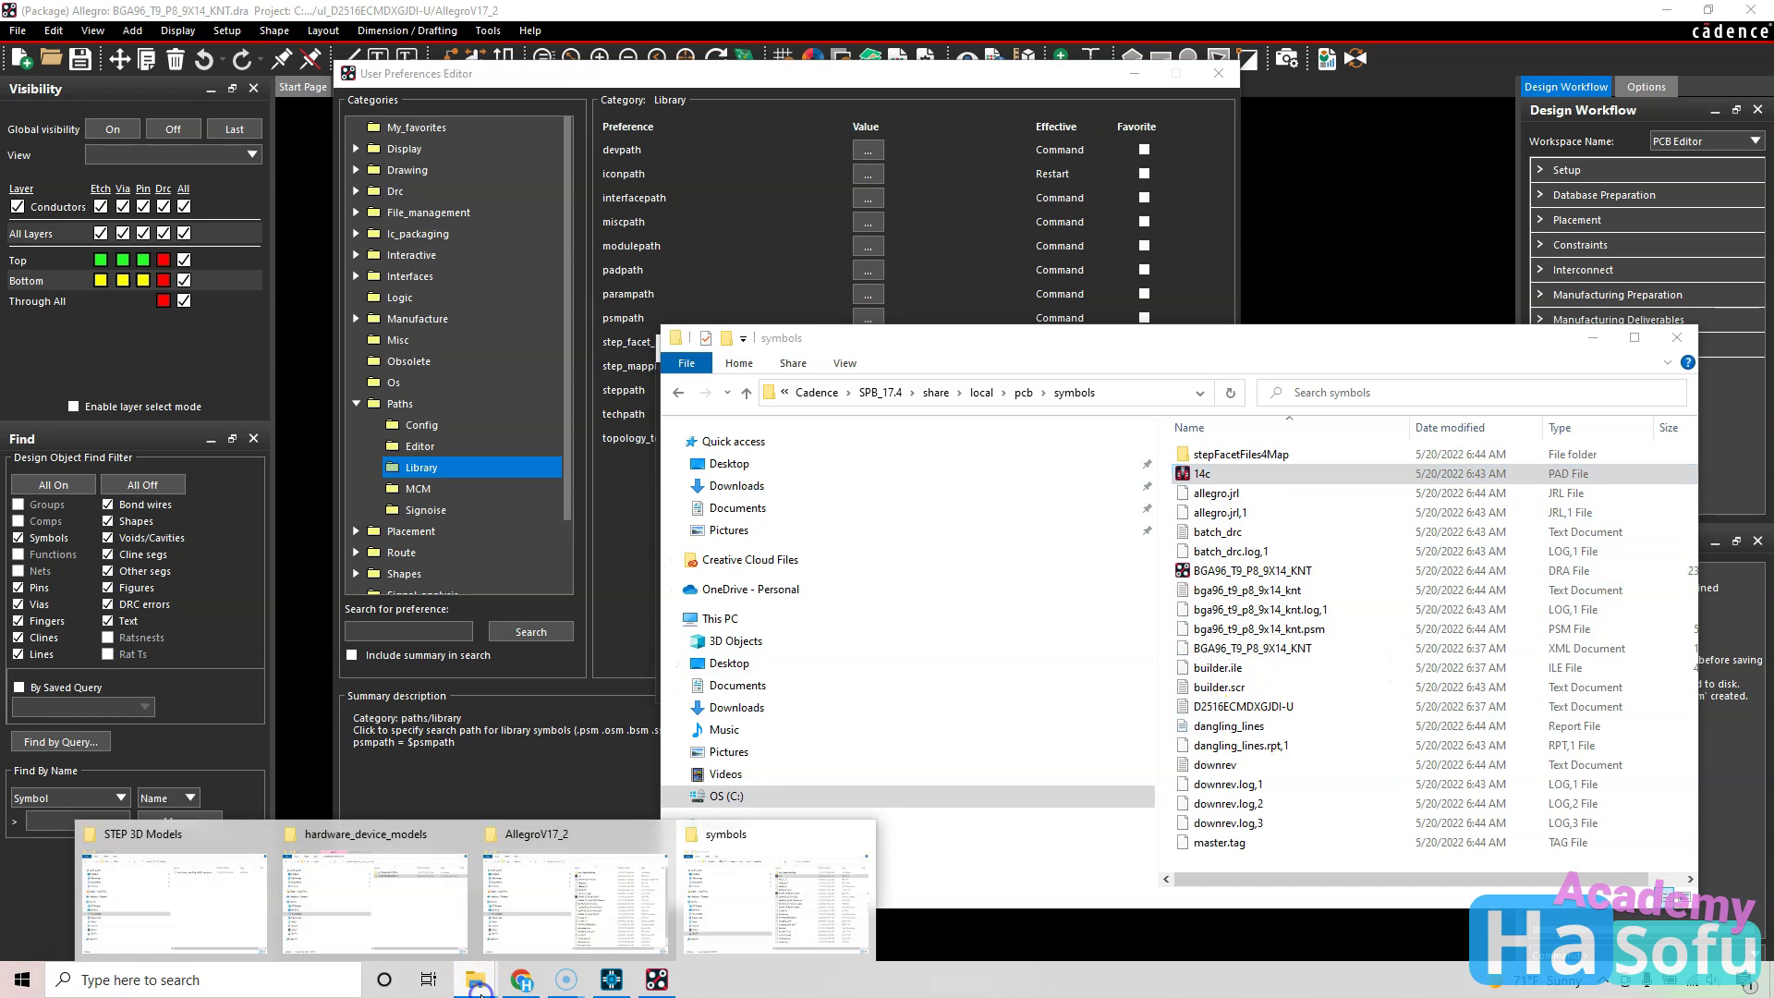
left_click(573, 892)
scroll(721, 647, "down", 1)
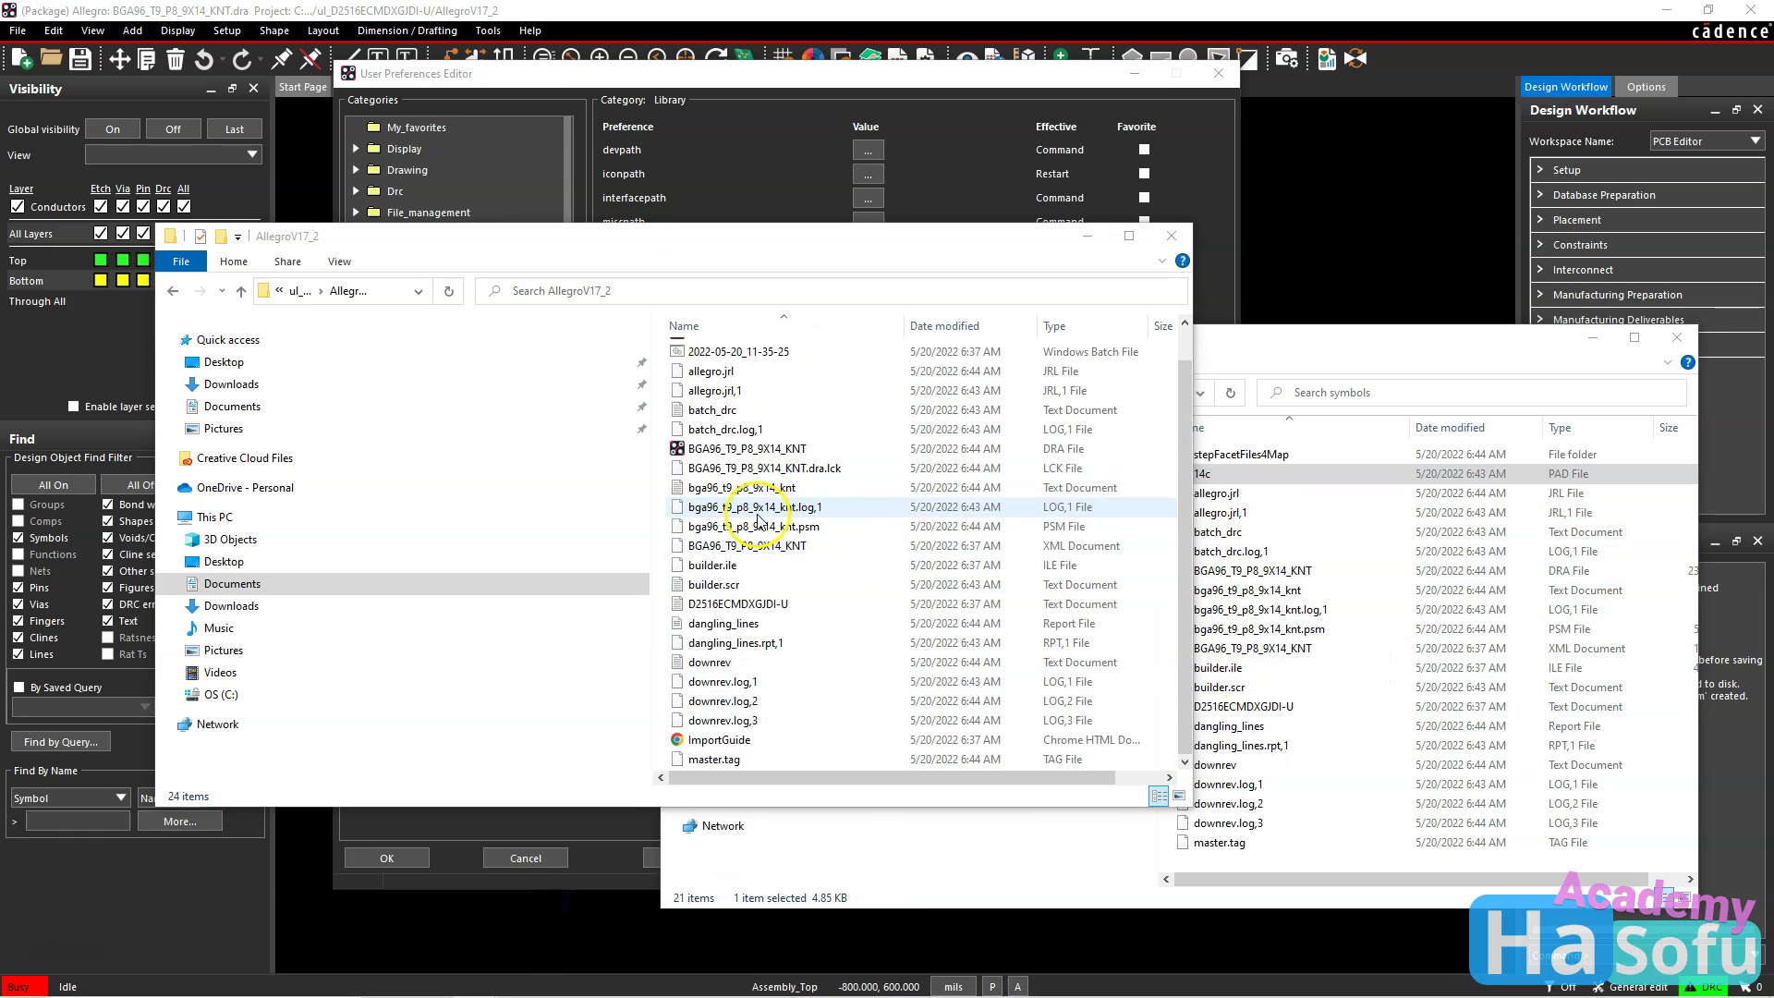
scroll(757, 721, "up", 1)
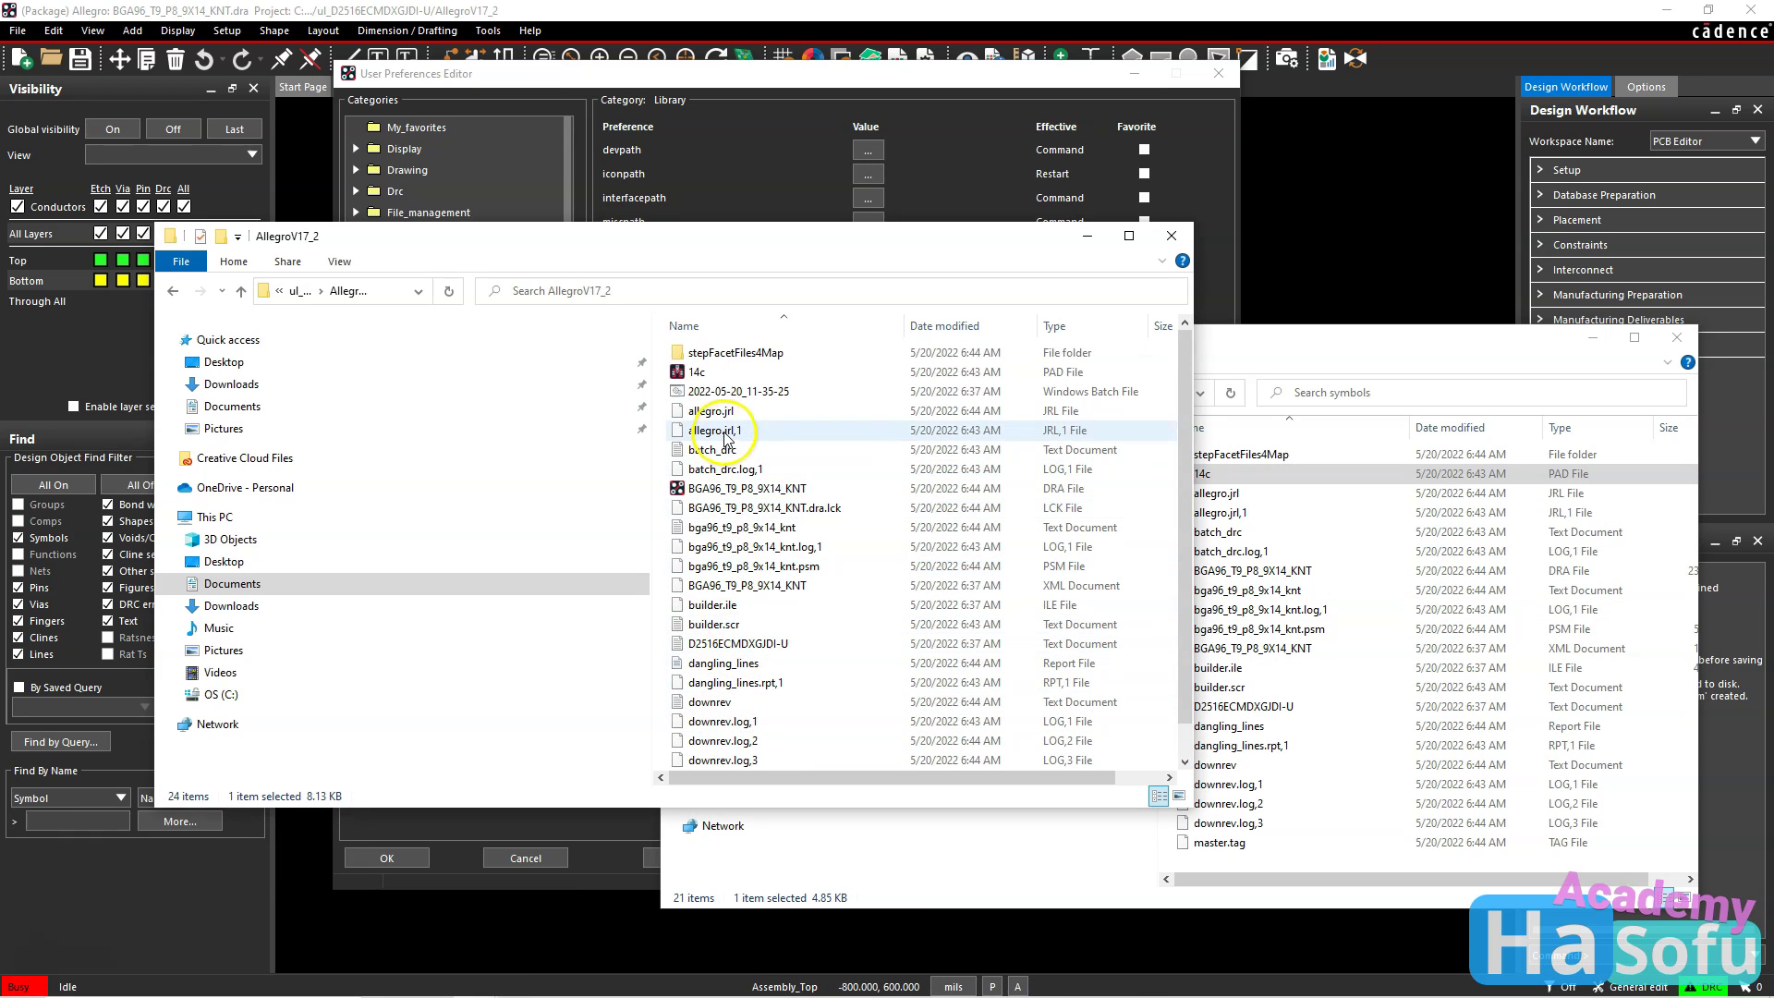
left_click(733, 393)
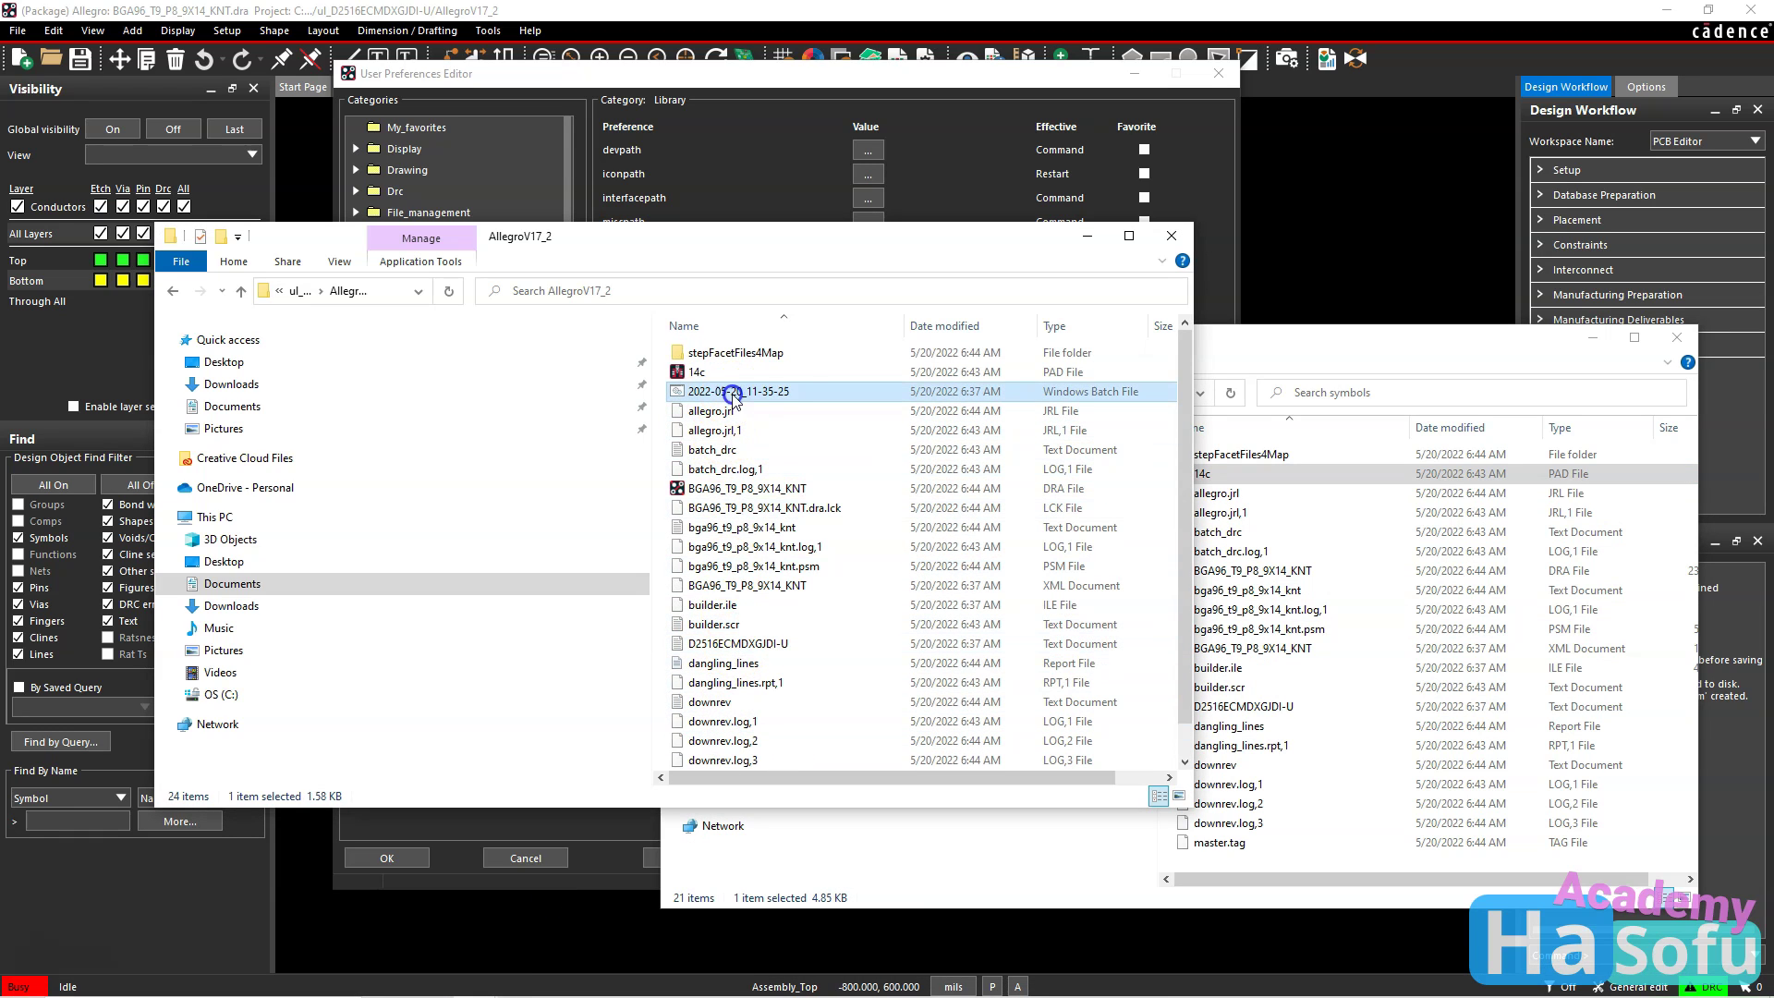
left_click(1275, 349)
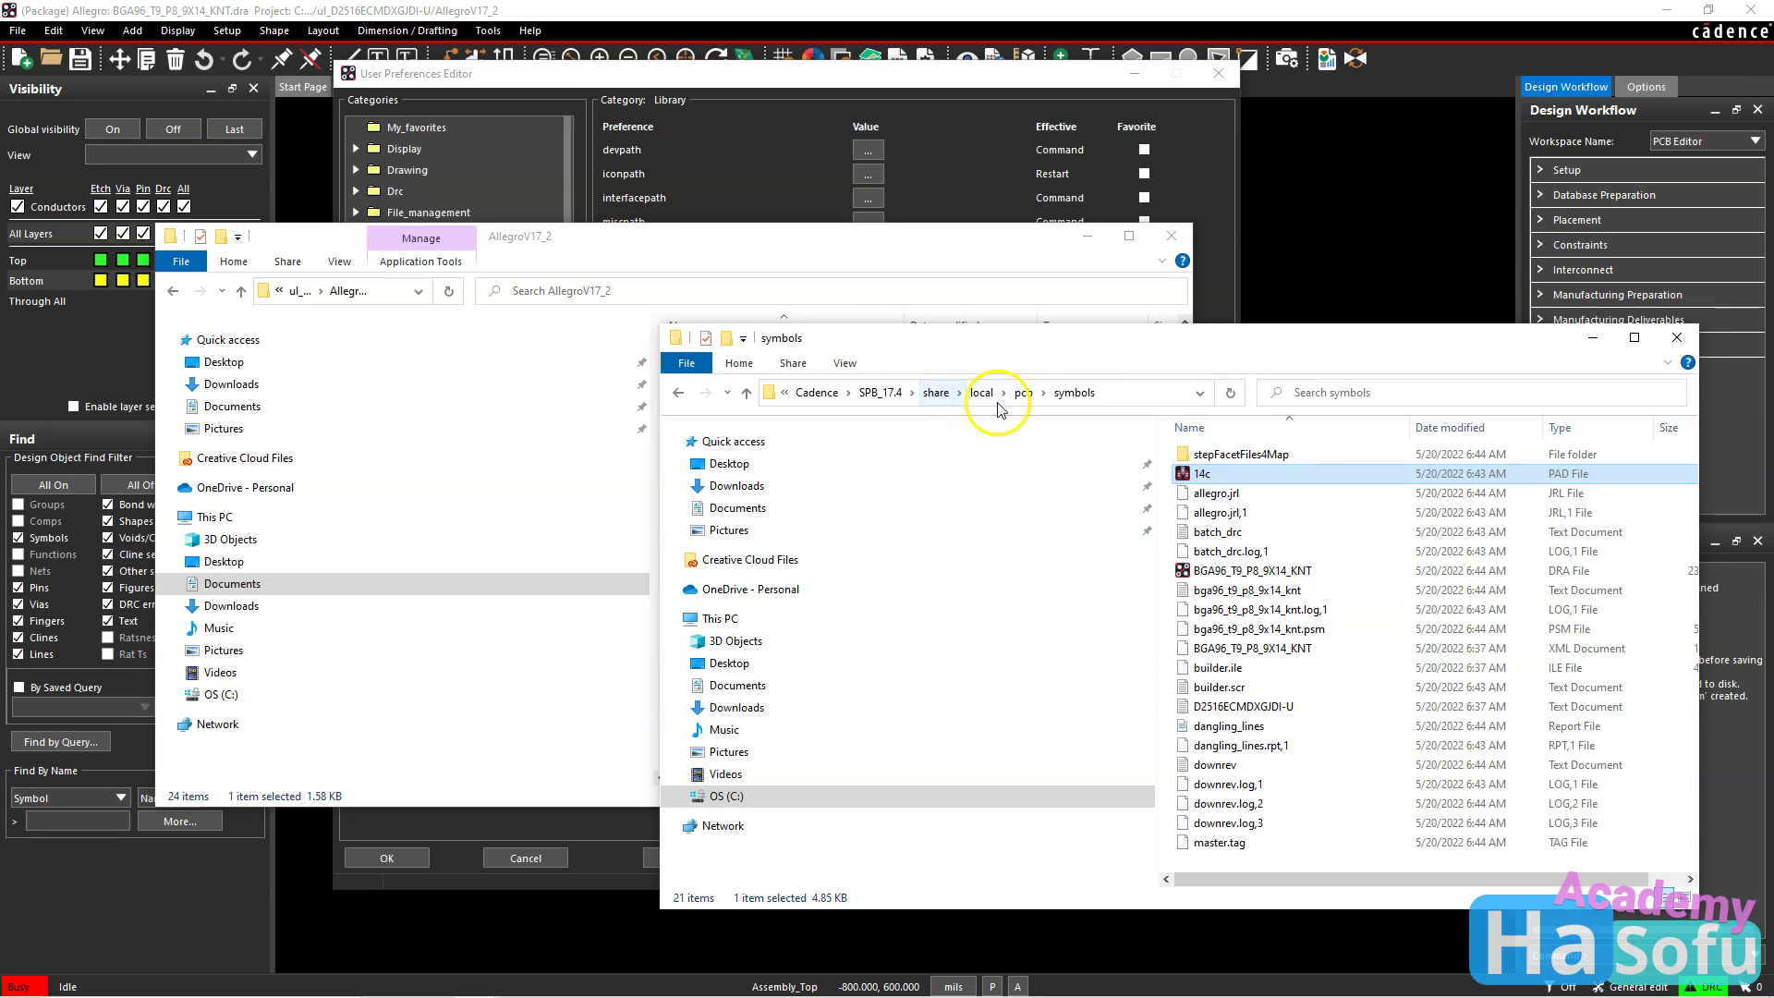
Minimize both folder windows, cancel the psmpath directory list and close the user preferences.
left_click(1590, 348)
left_click(1088, 236)
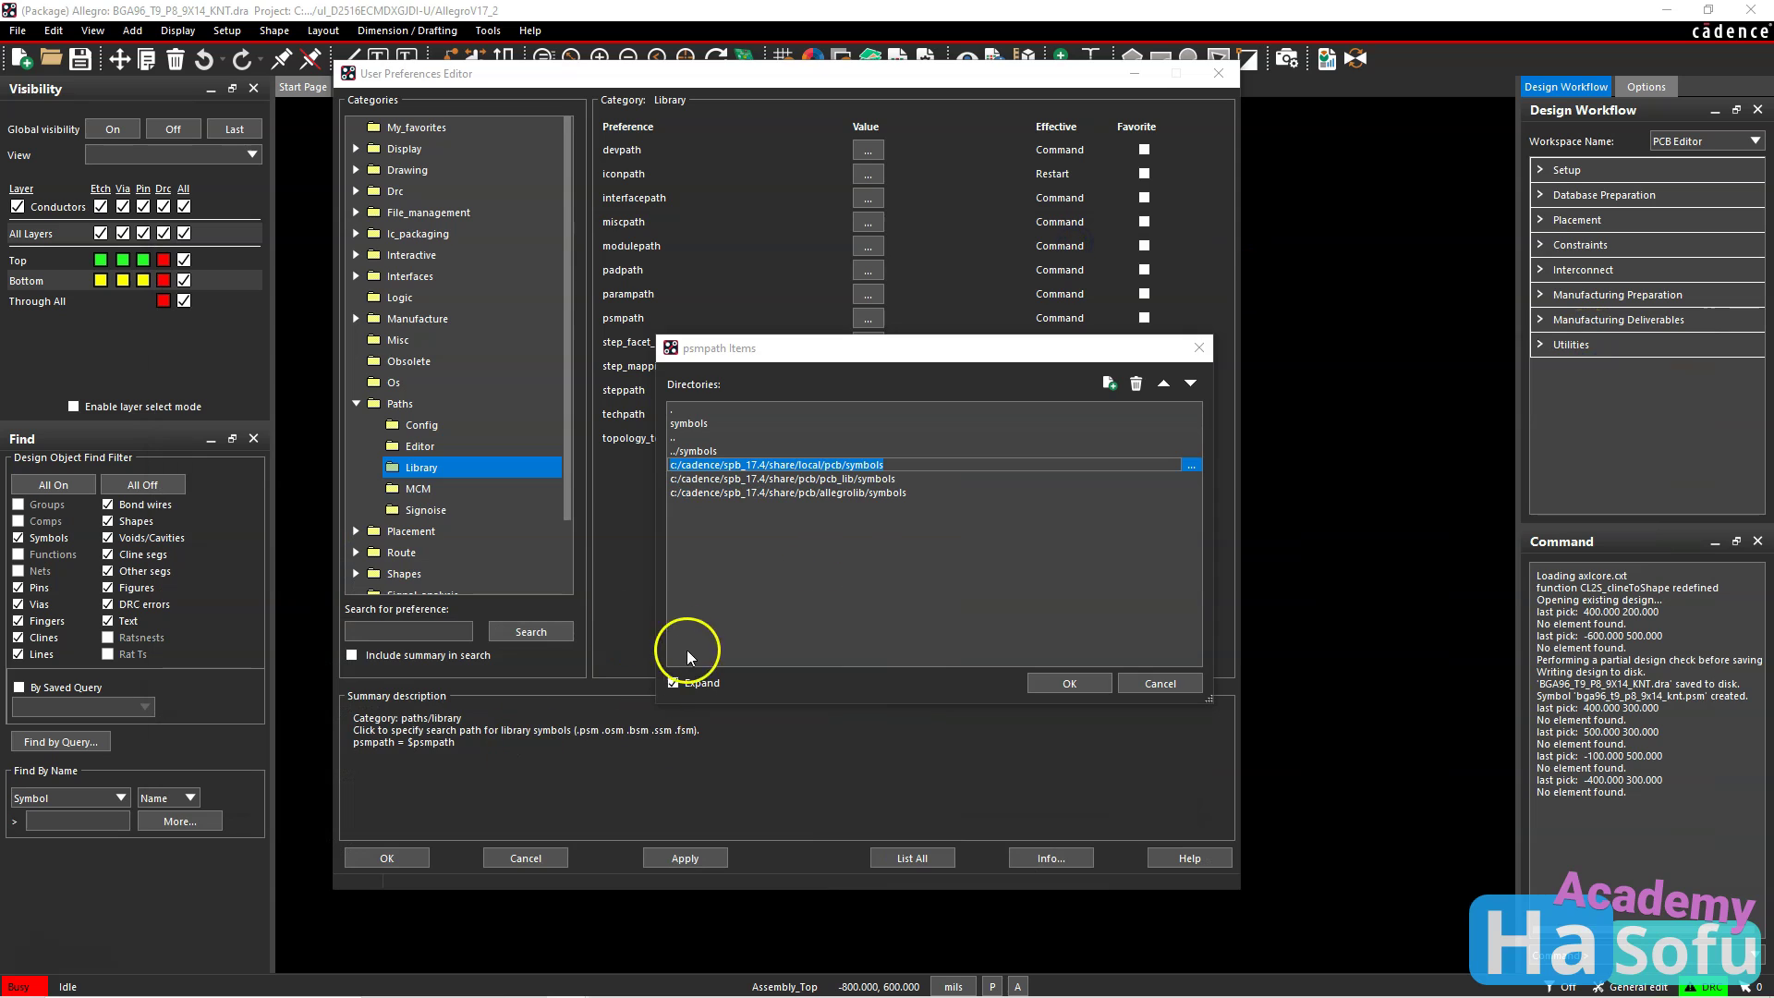
left_click(1141, 680)
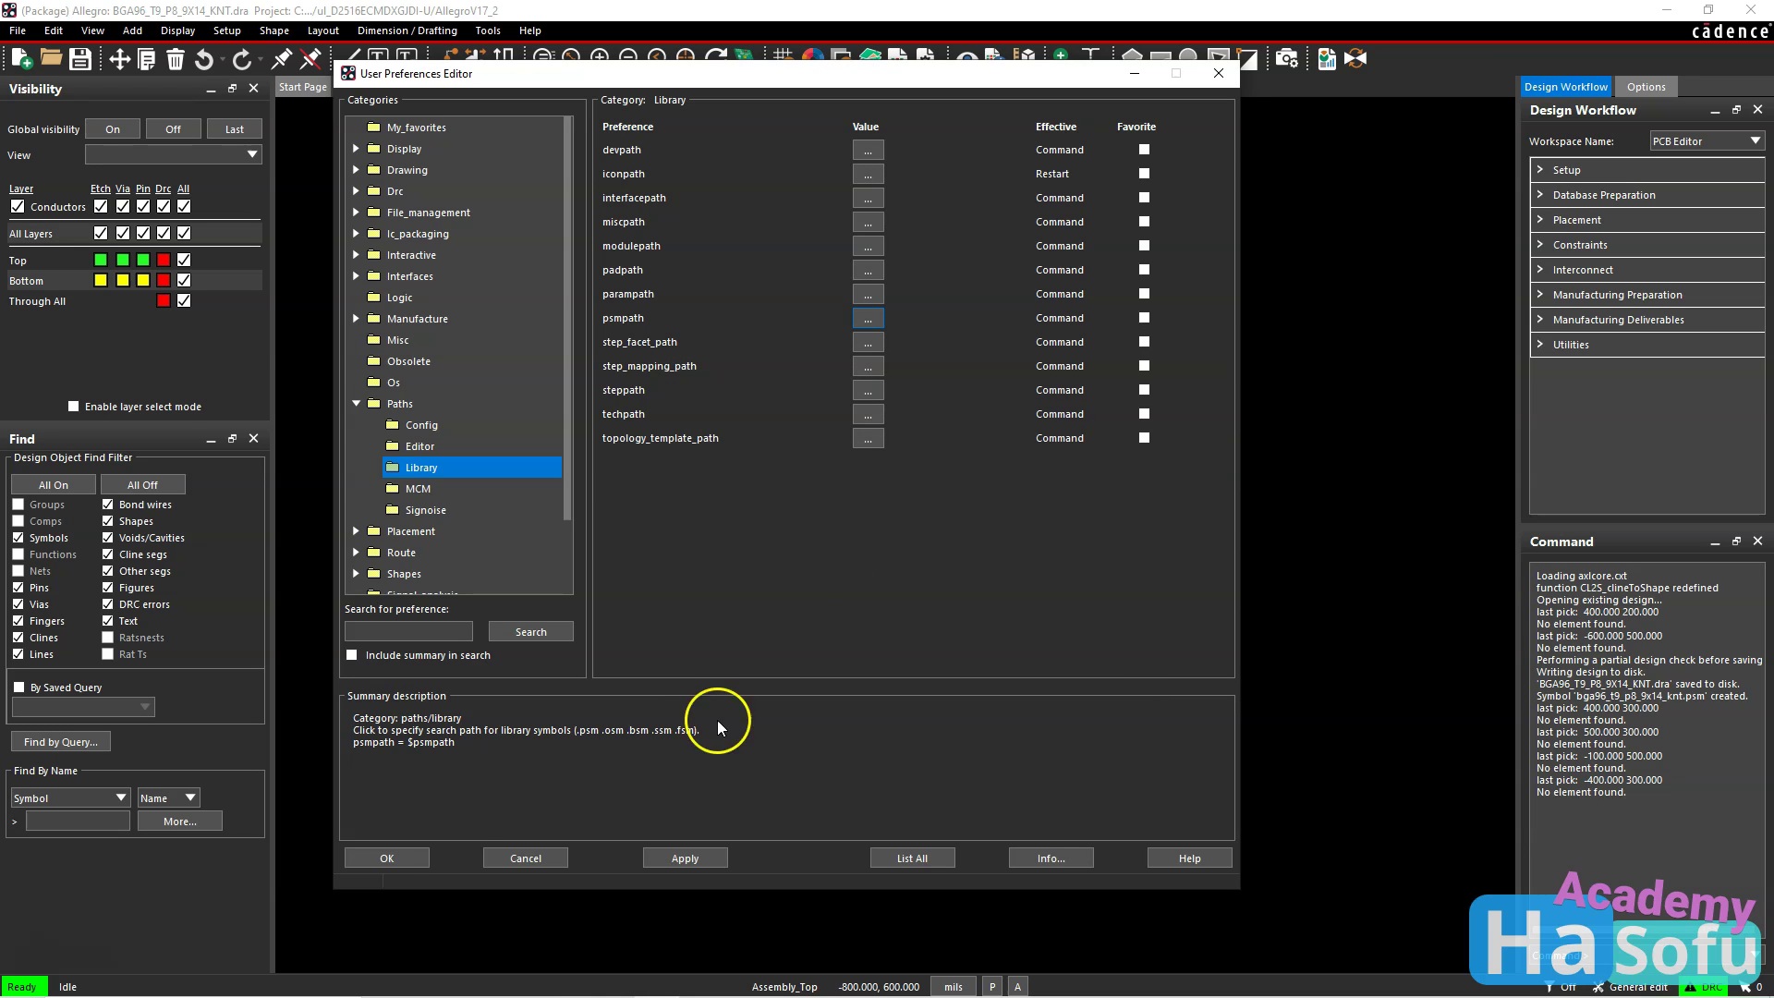
left_click(388, 858)
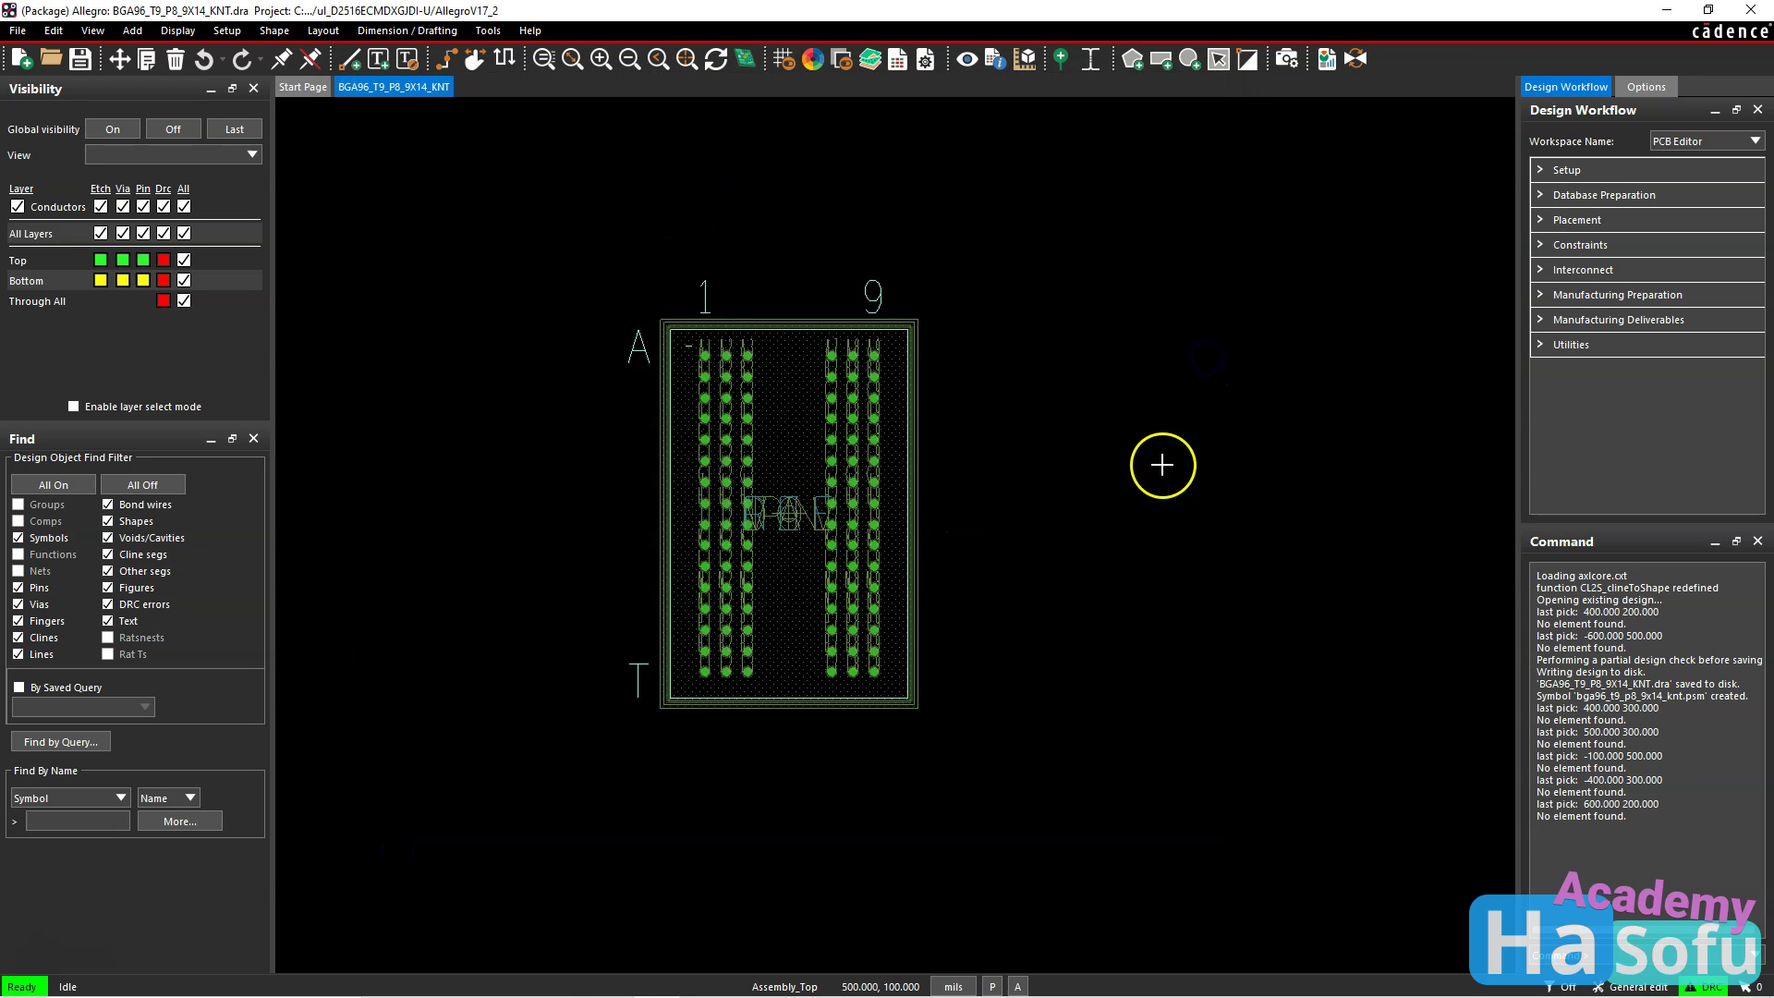
Exit the footprint editor, saving BGA96_T9_P8_9X14_KNT, and close the D2516ECMDXGJDI-U part in OrCAD Capture.
left_click(1750, 9)
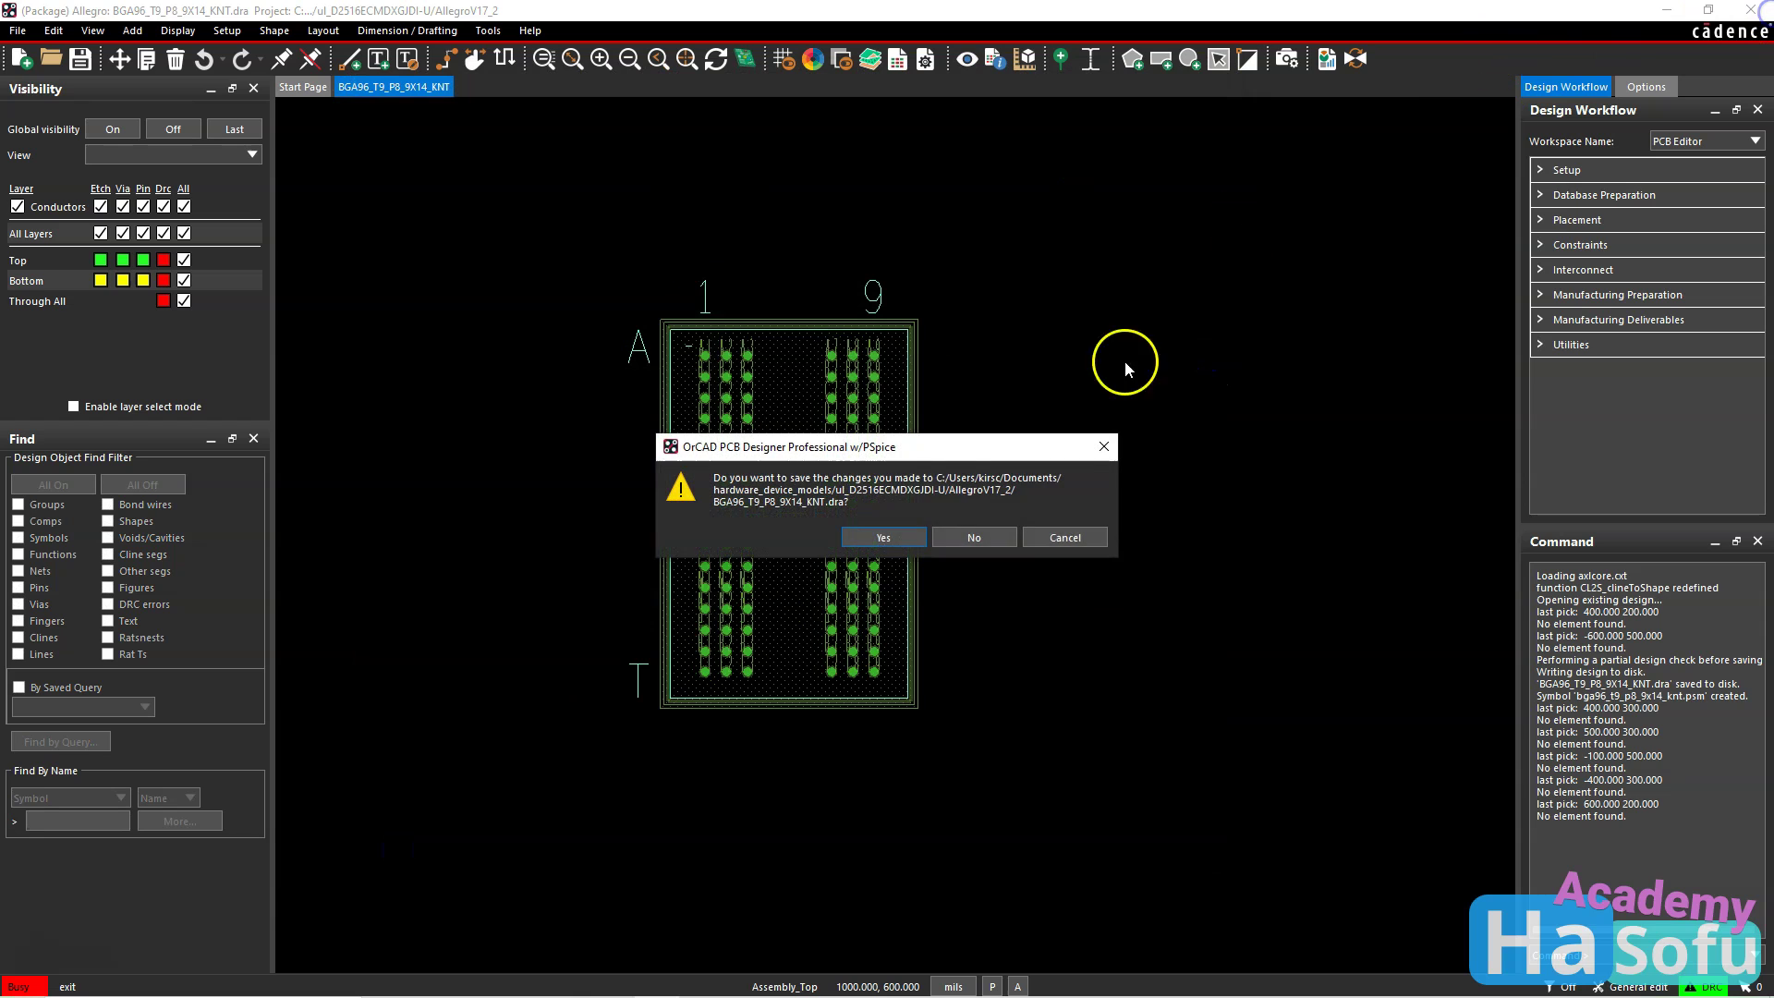
left_click(910, 536)
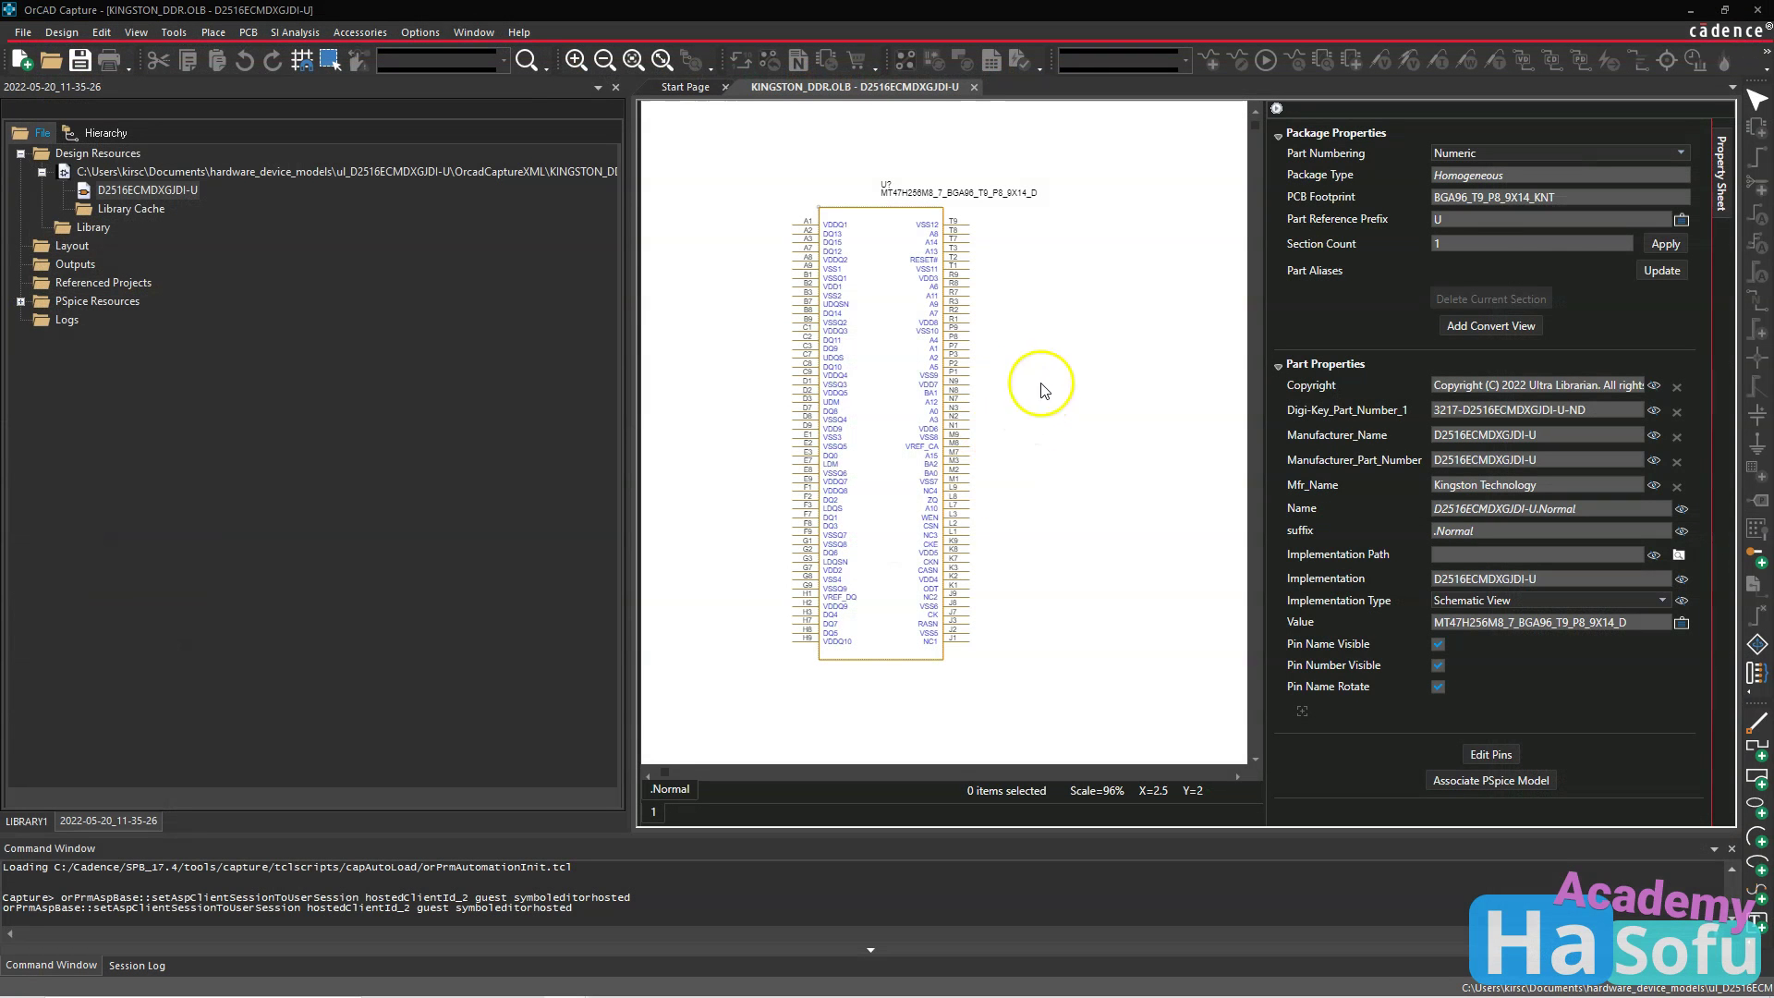
left_click(1582, 198)
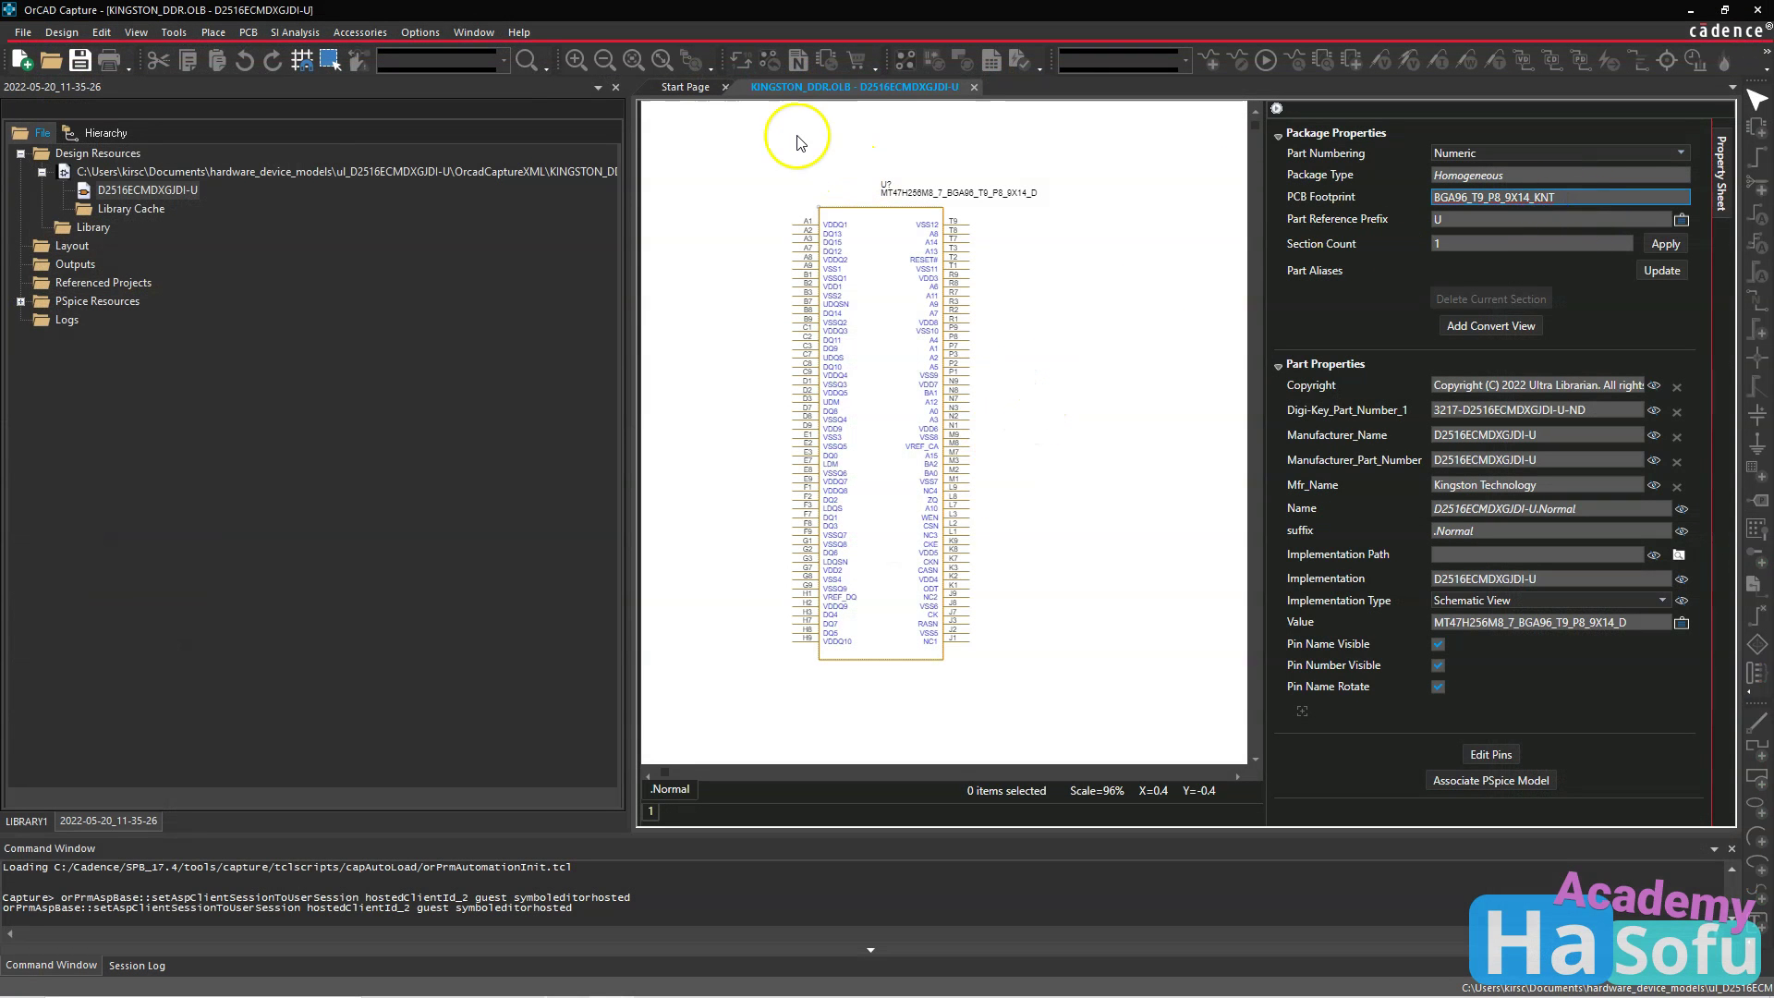
left_click(974, 87)
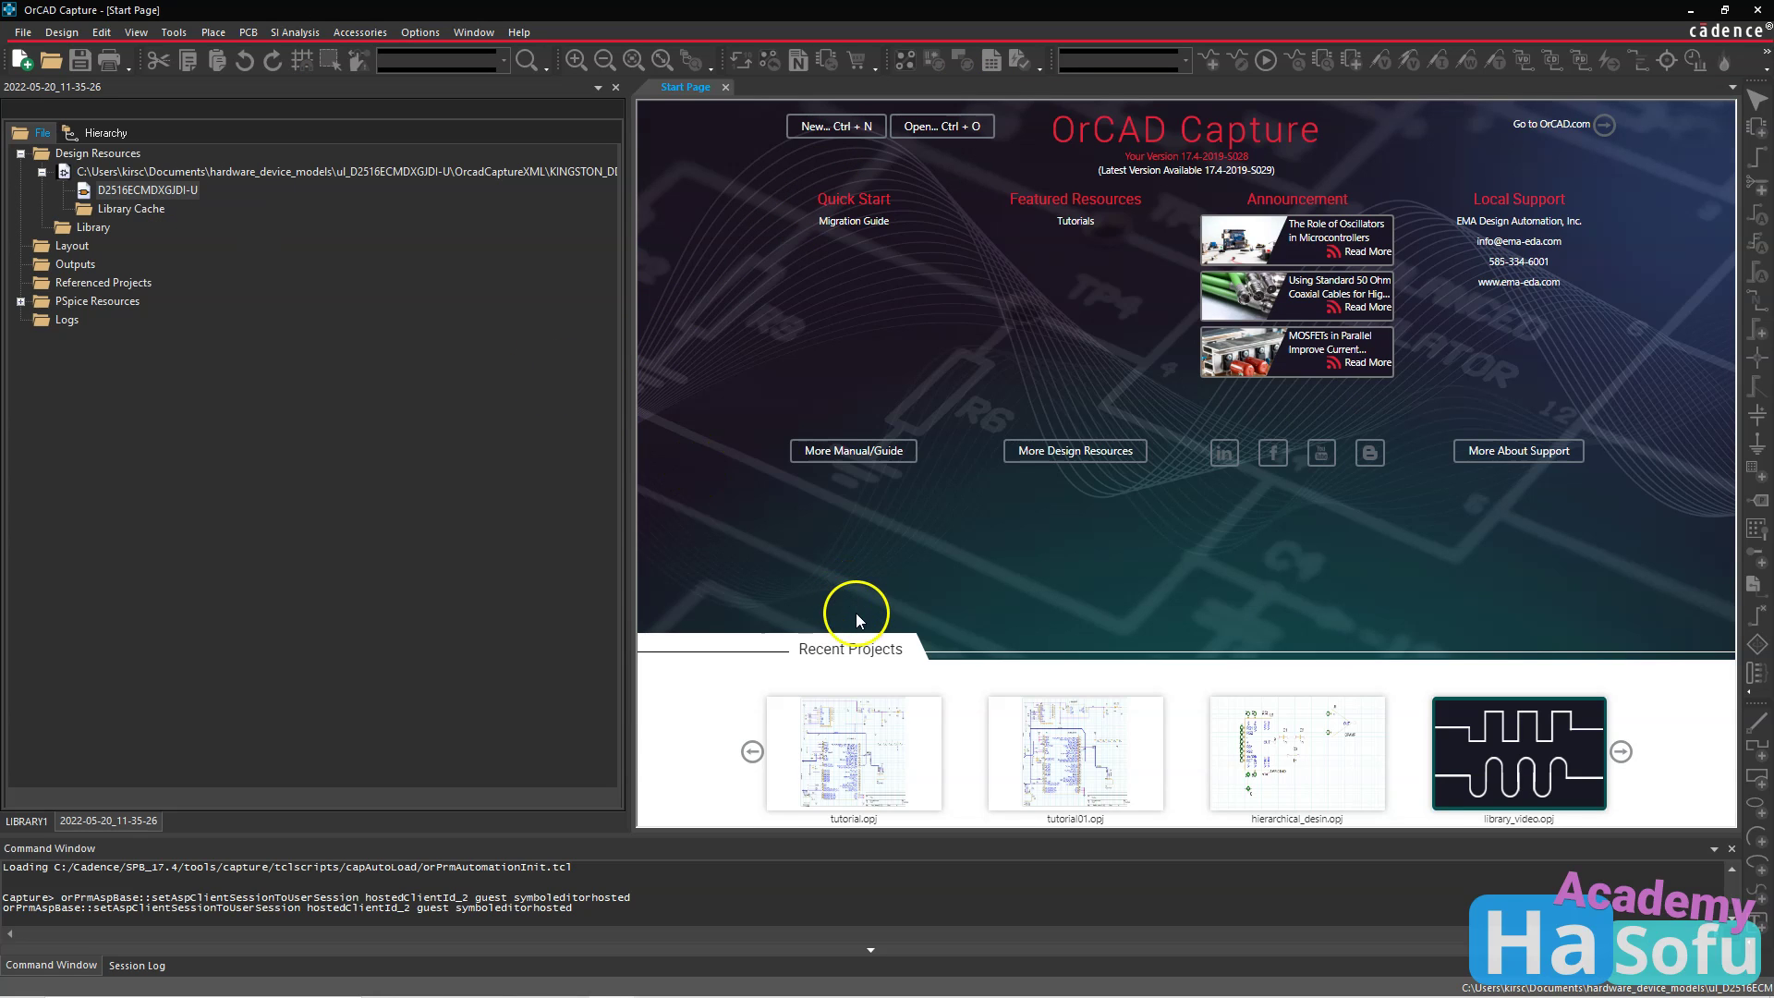
Open the recent tutorial.opj project and add the KINGSTON_MEMORY library to the Place Part libraries.
left_click(878, 751)
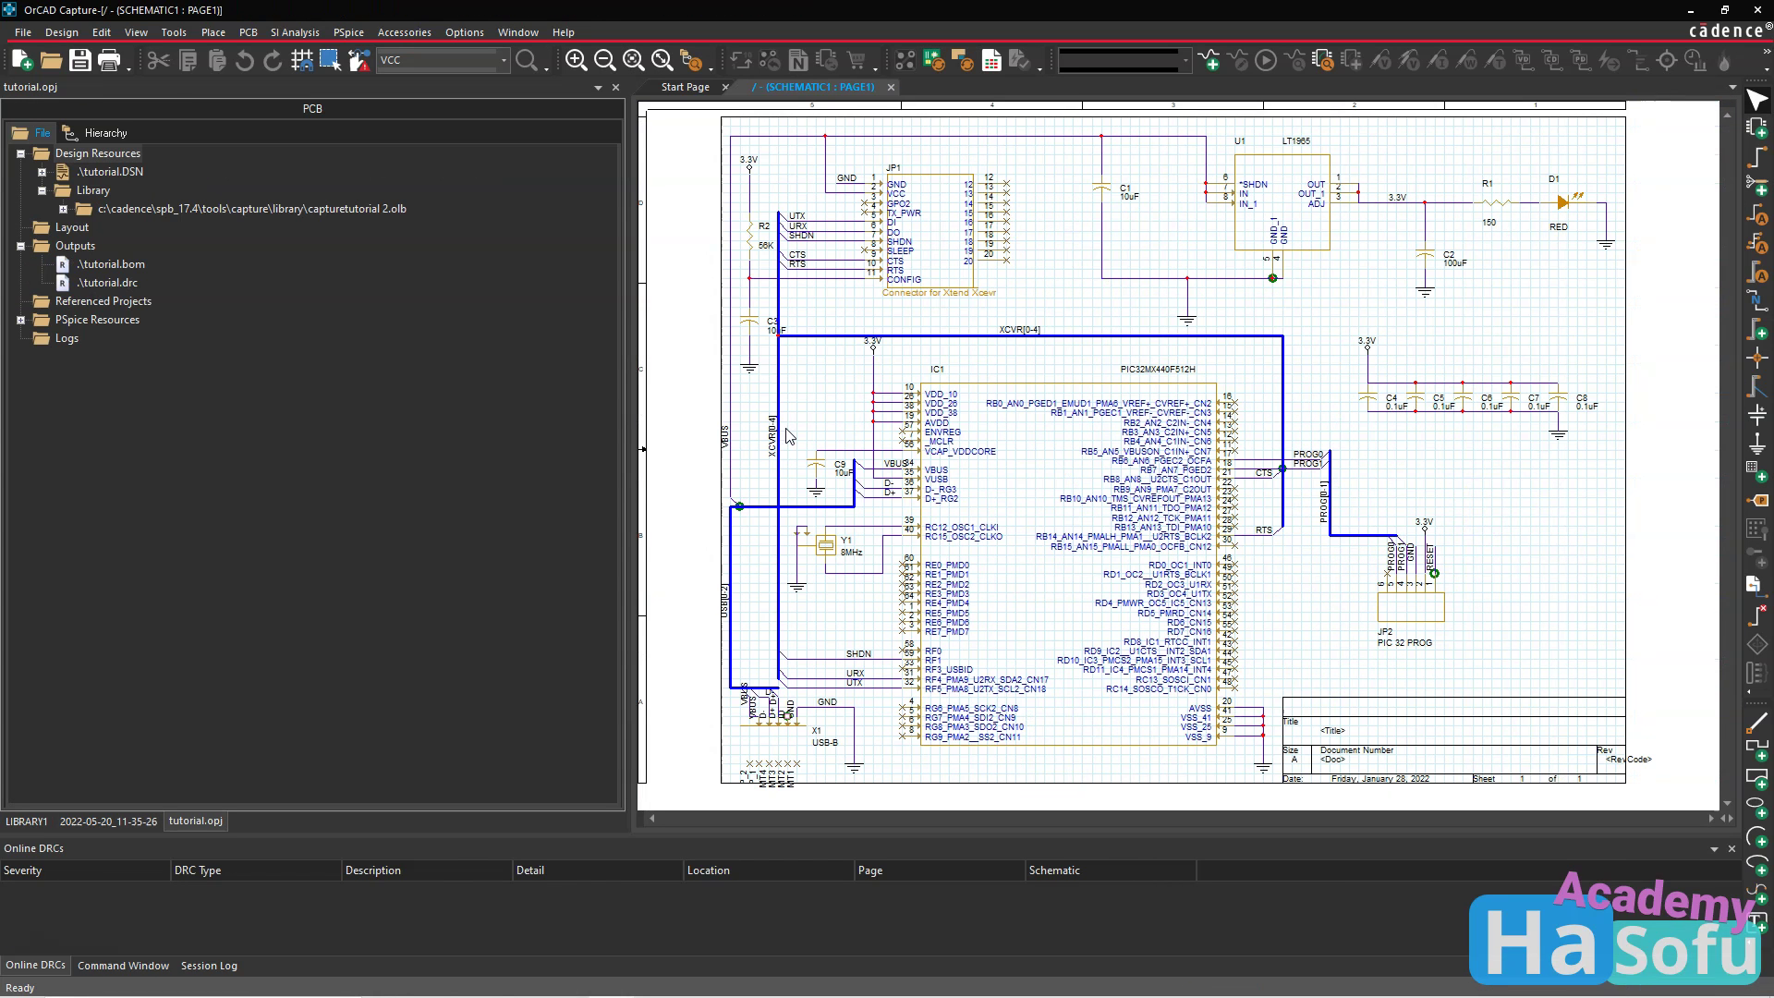
left_click(92, 190)
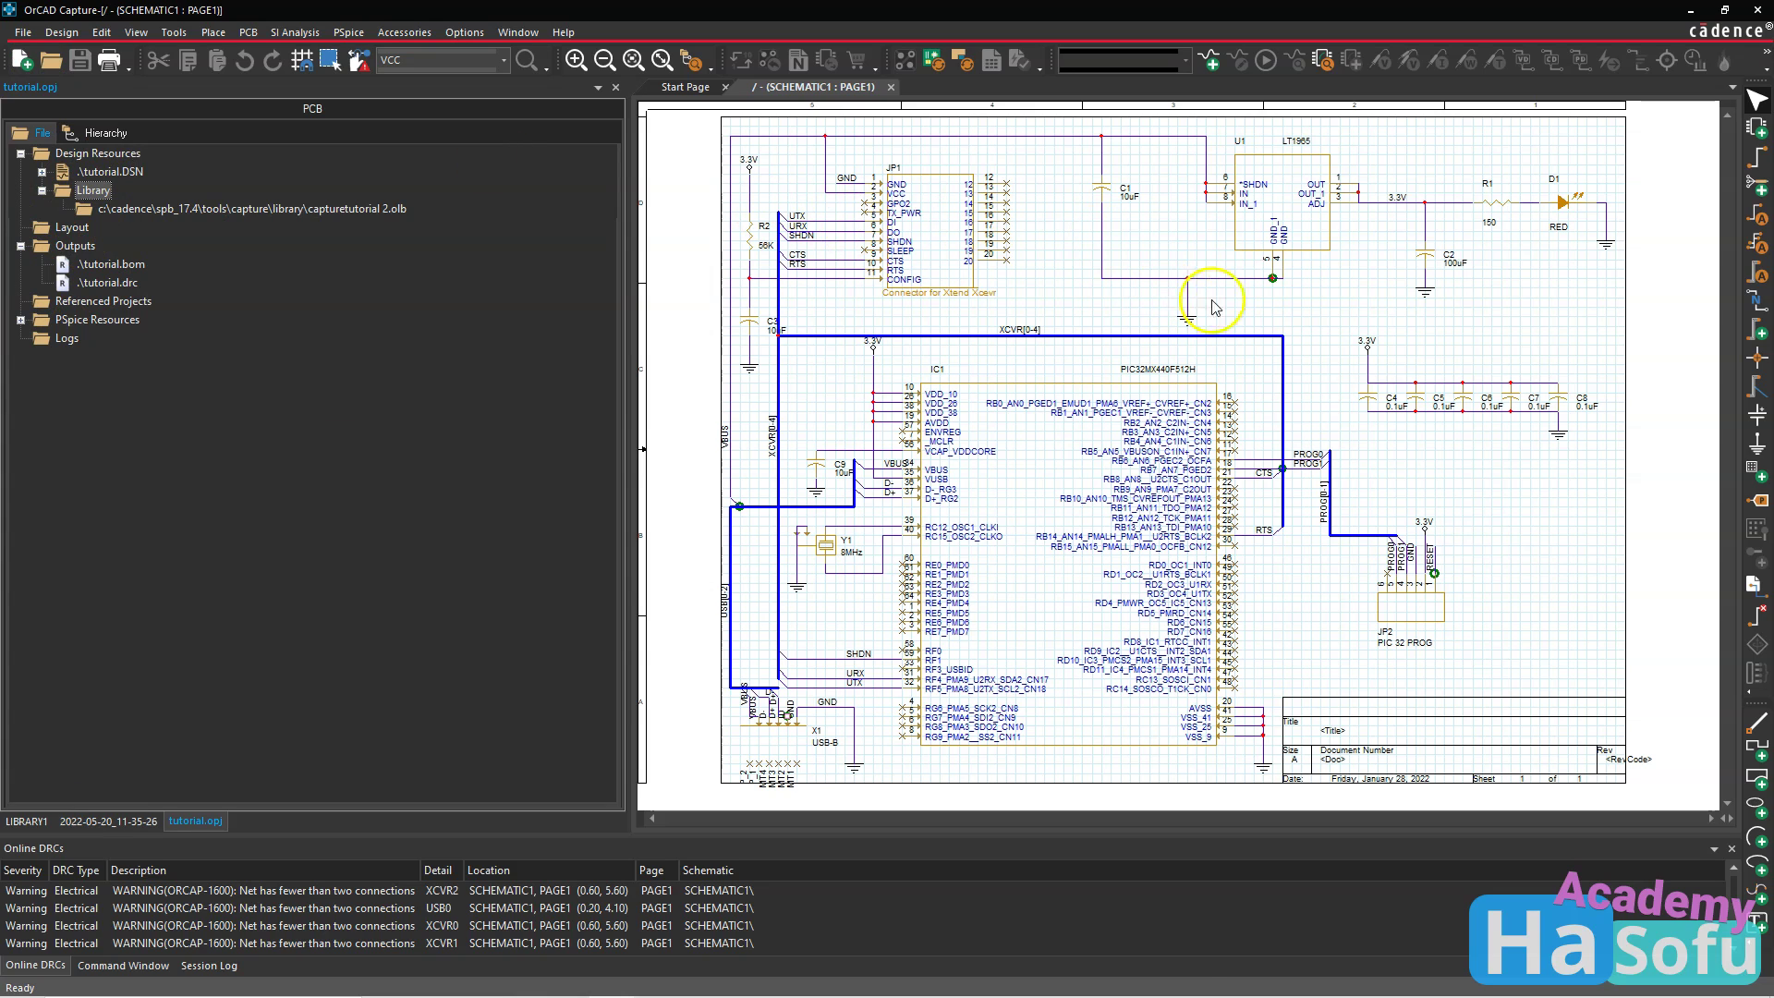
left_click(1756, 129)
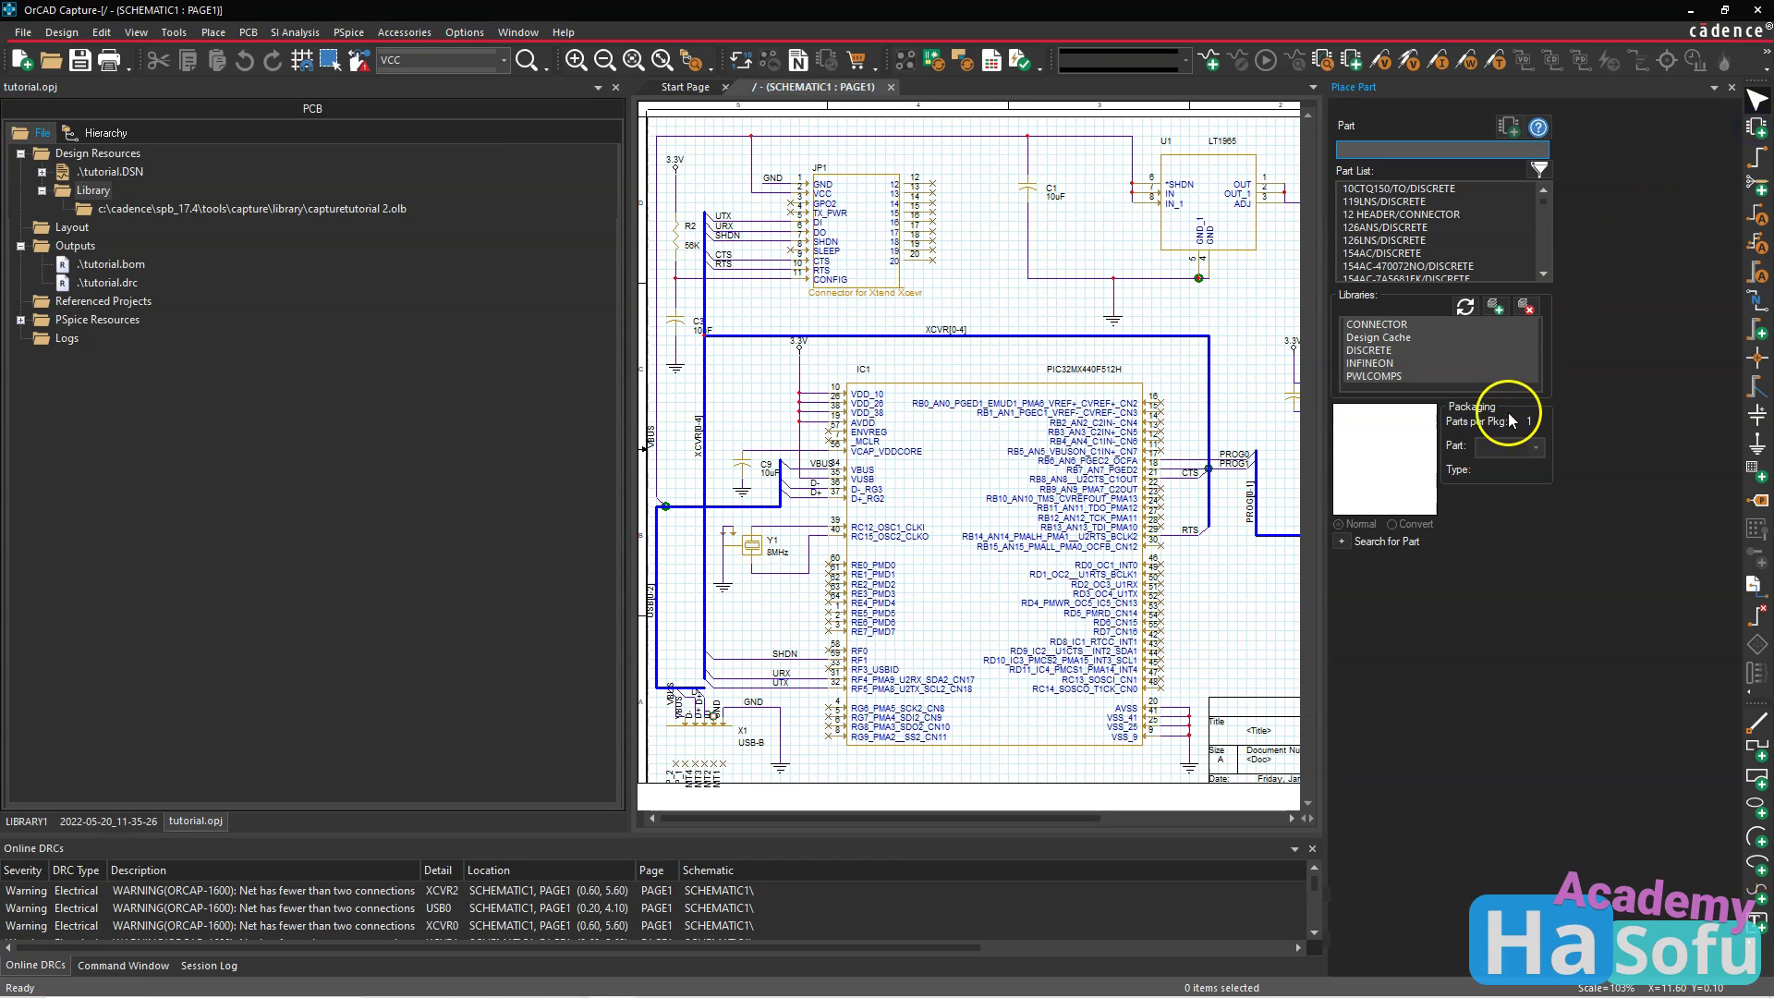
left_click(1495, 306)
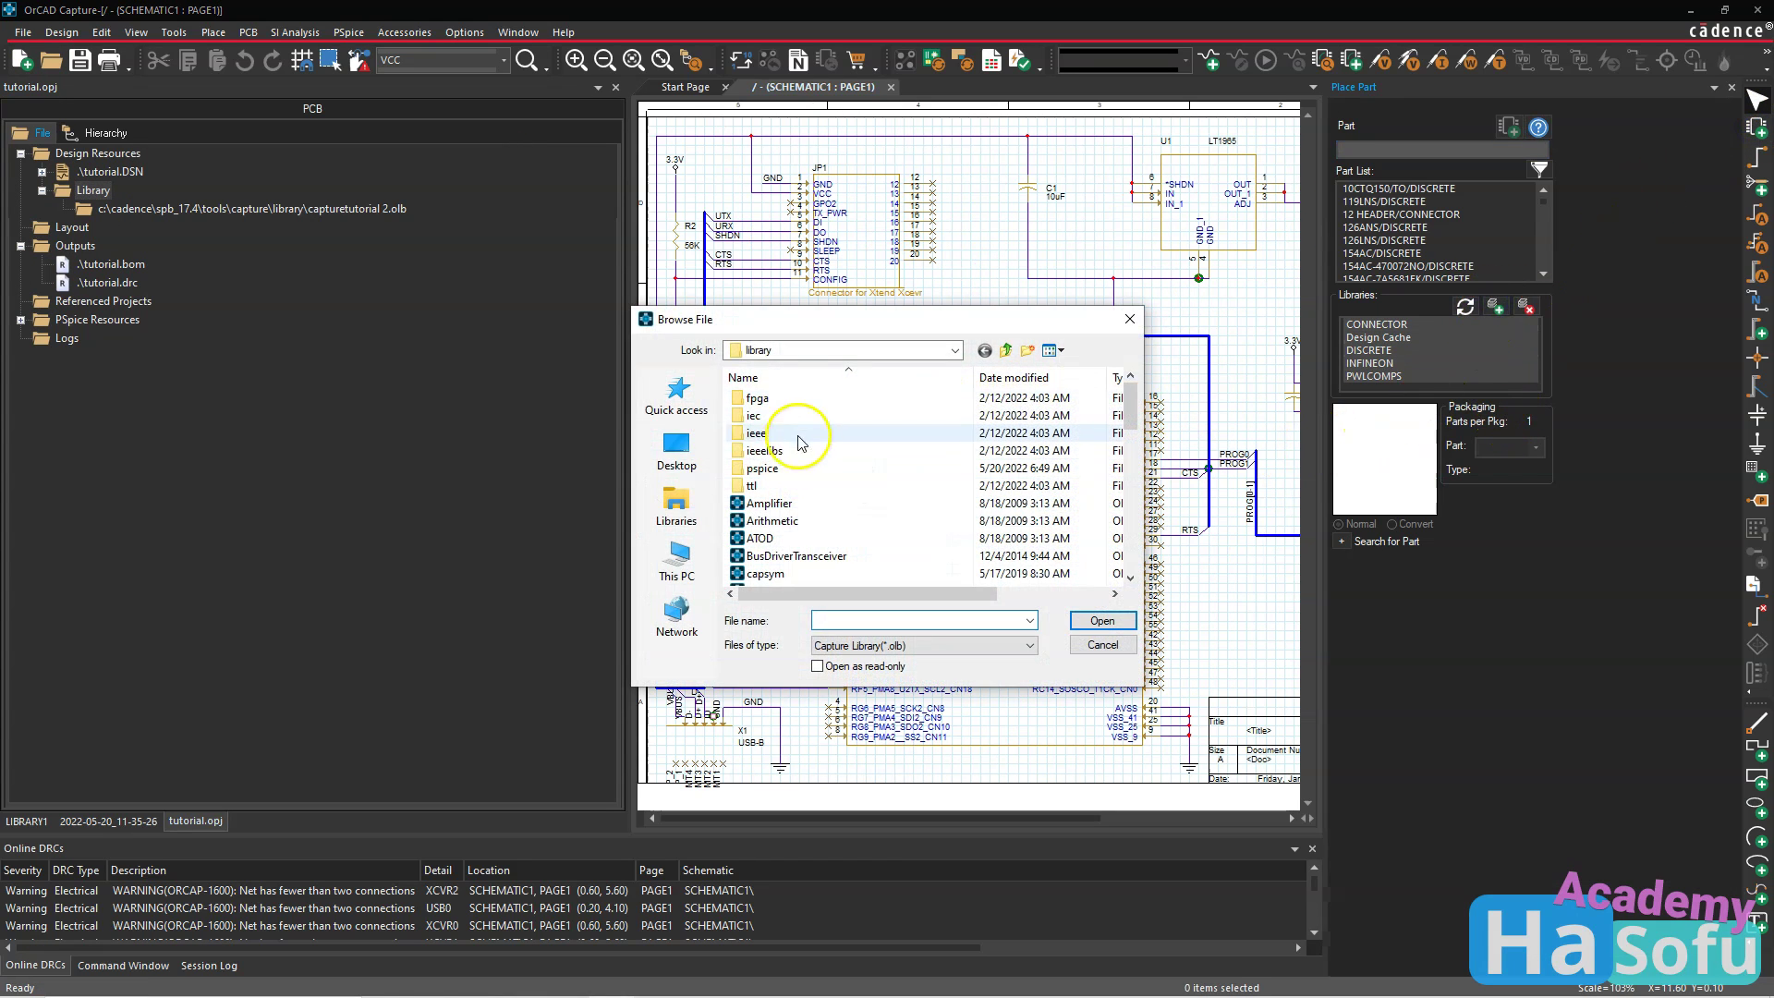
scroll(800, 441, "down", 5)
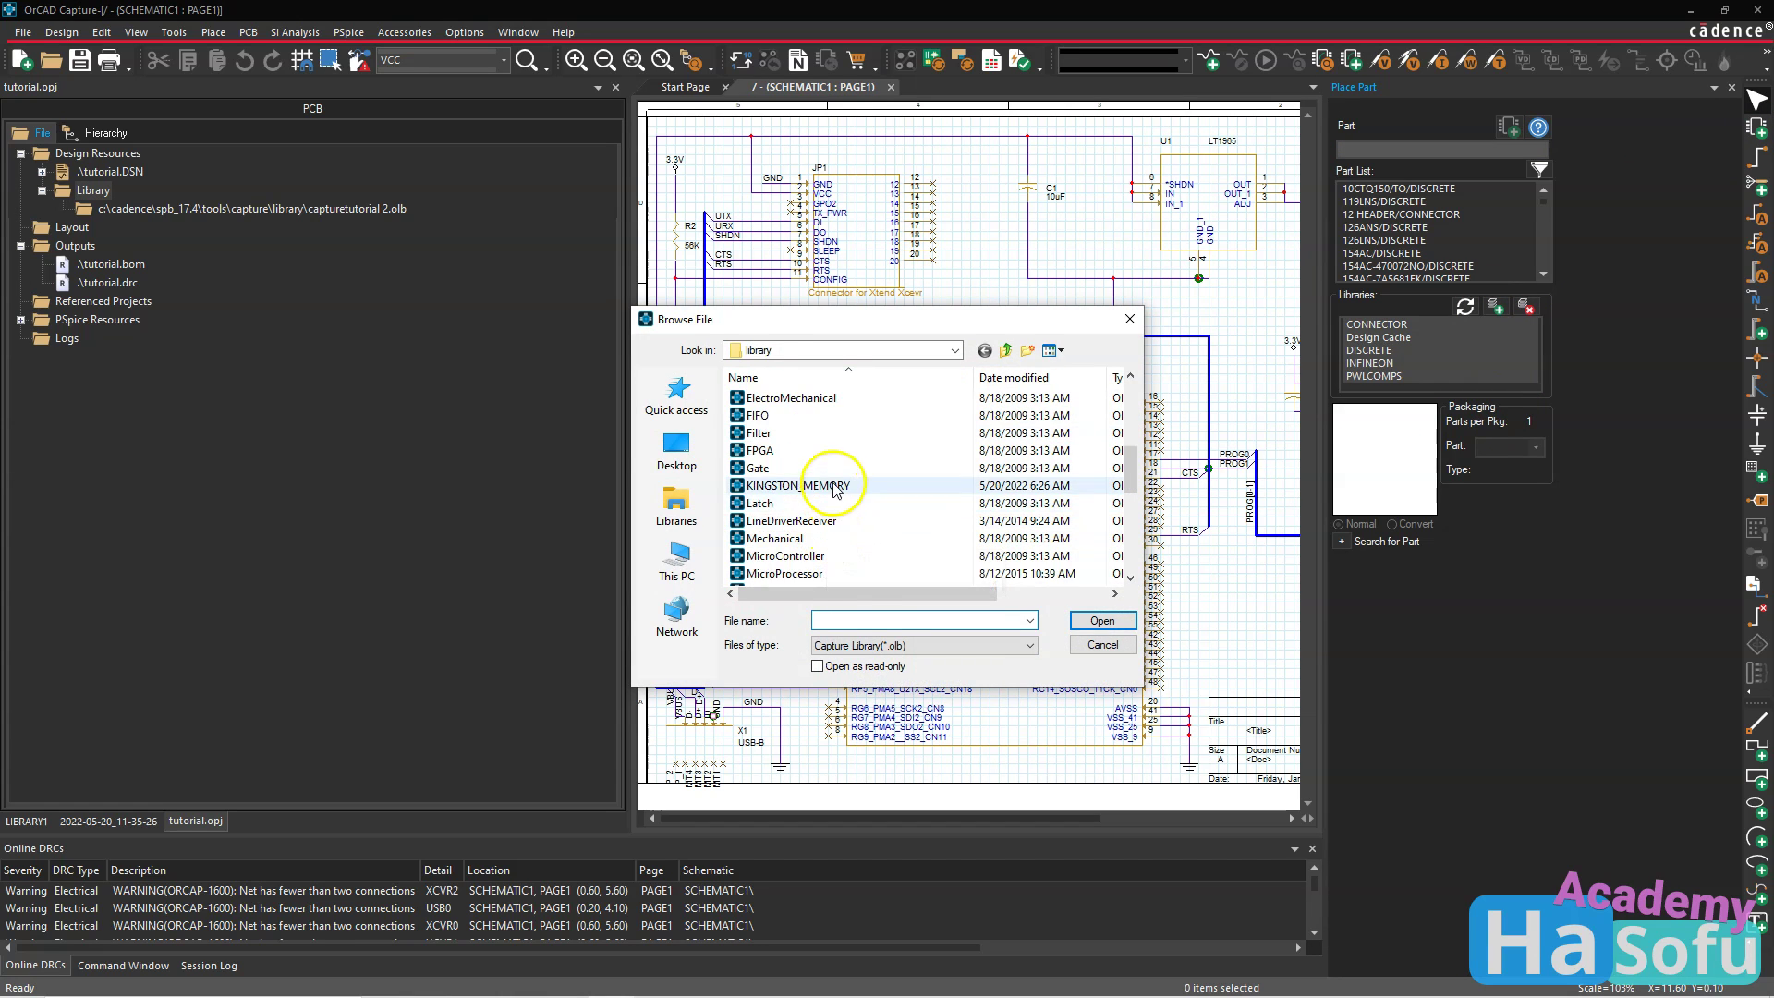
double_click(834, 487)
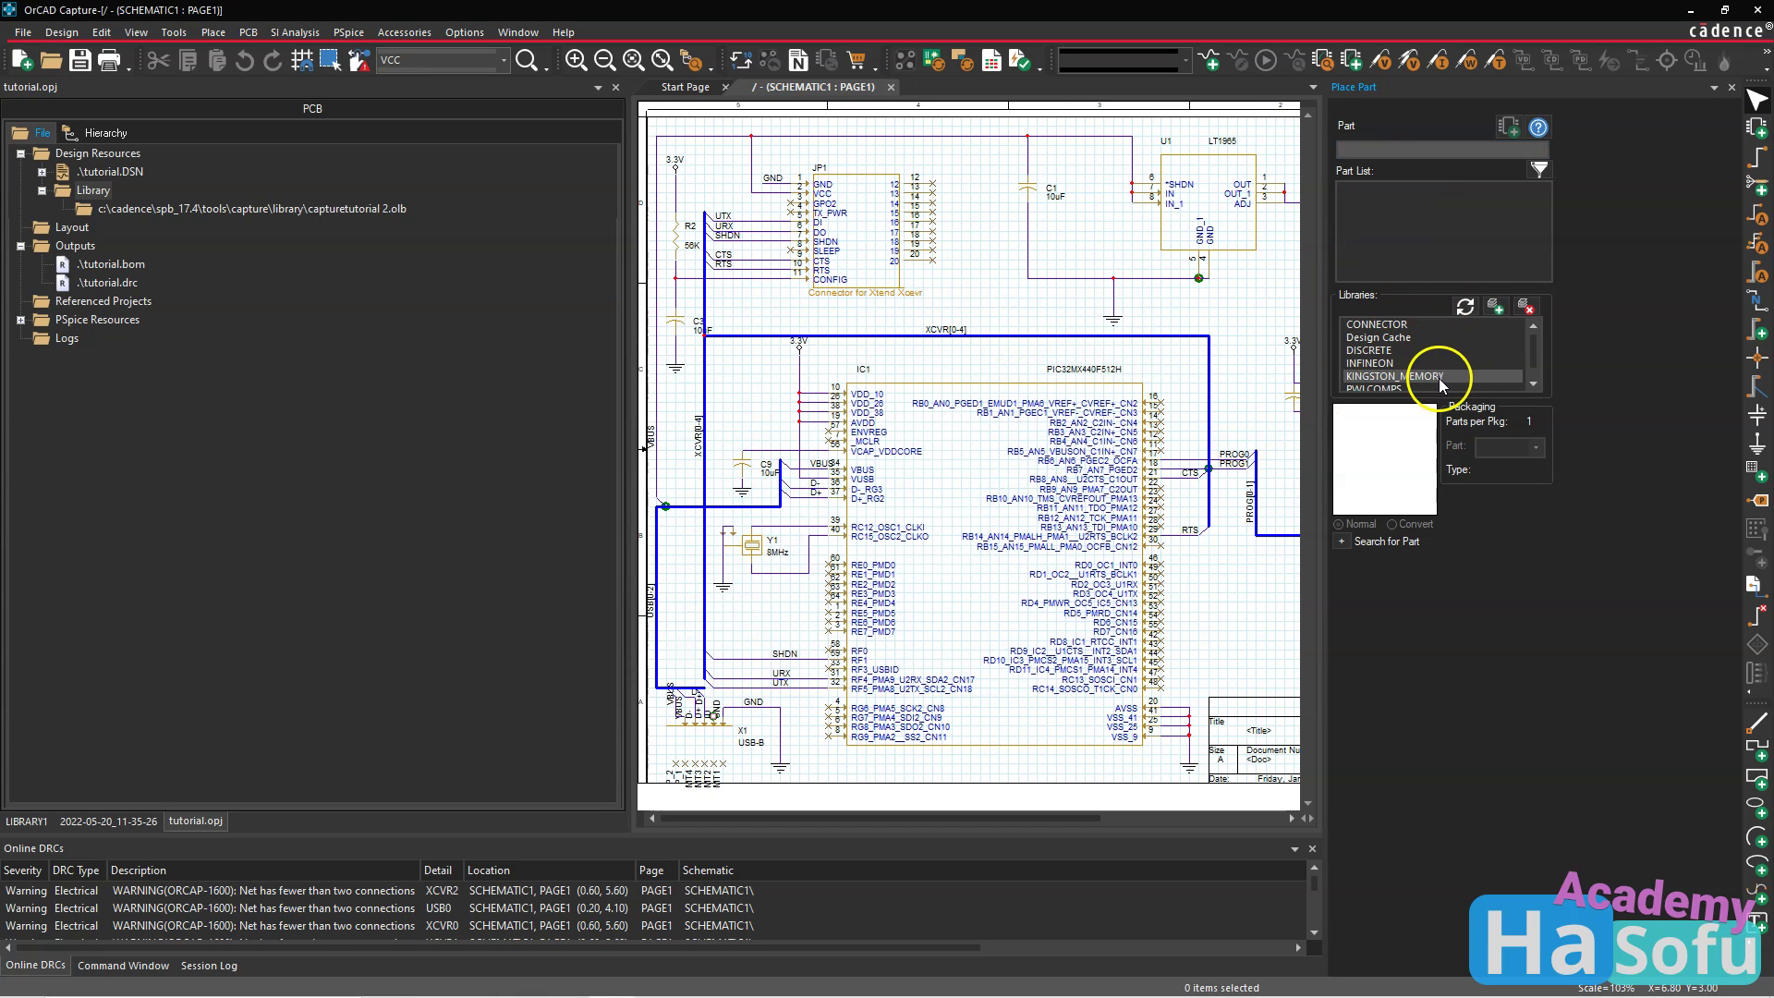
Add the KINGSTON_DDR library from the OrcadCaptureXML folder in Downloads to the Place Part libraries.
left_click(1495, 305)
scroll(807, 520, "down", 2)
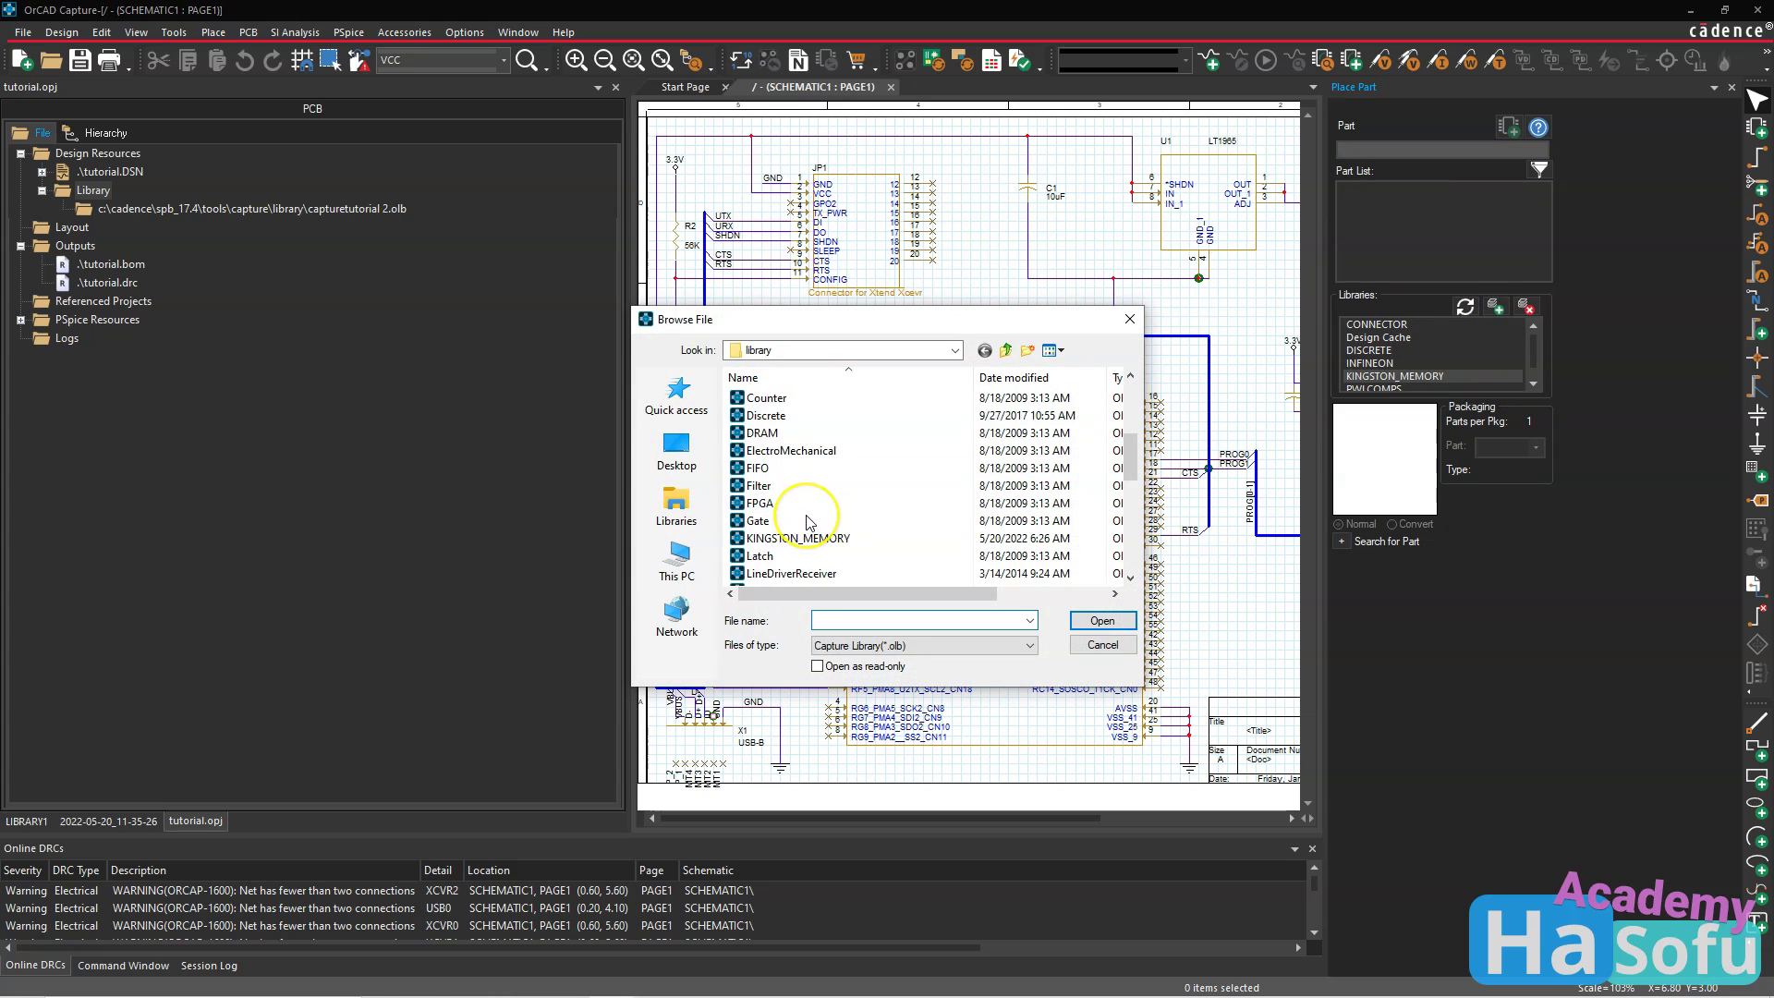
scroll(832, 495, "down", 3)
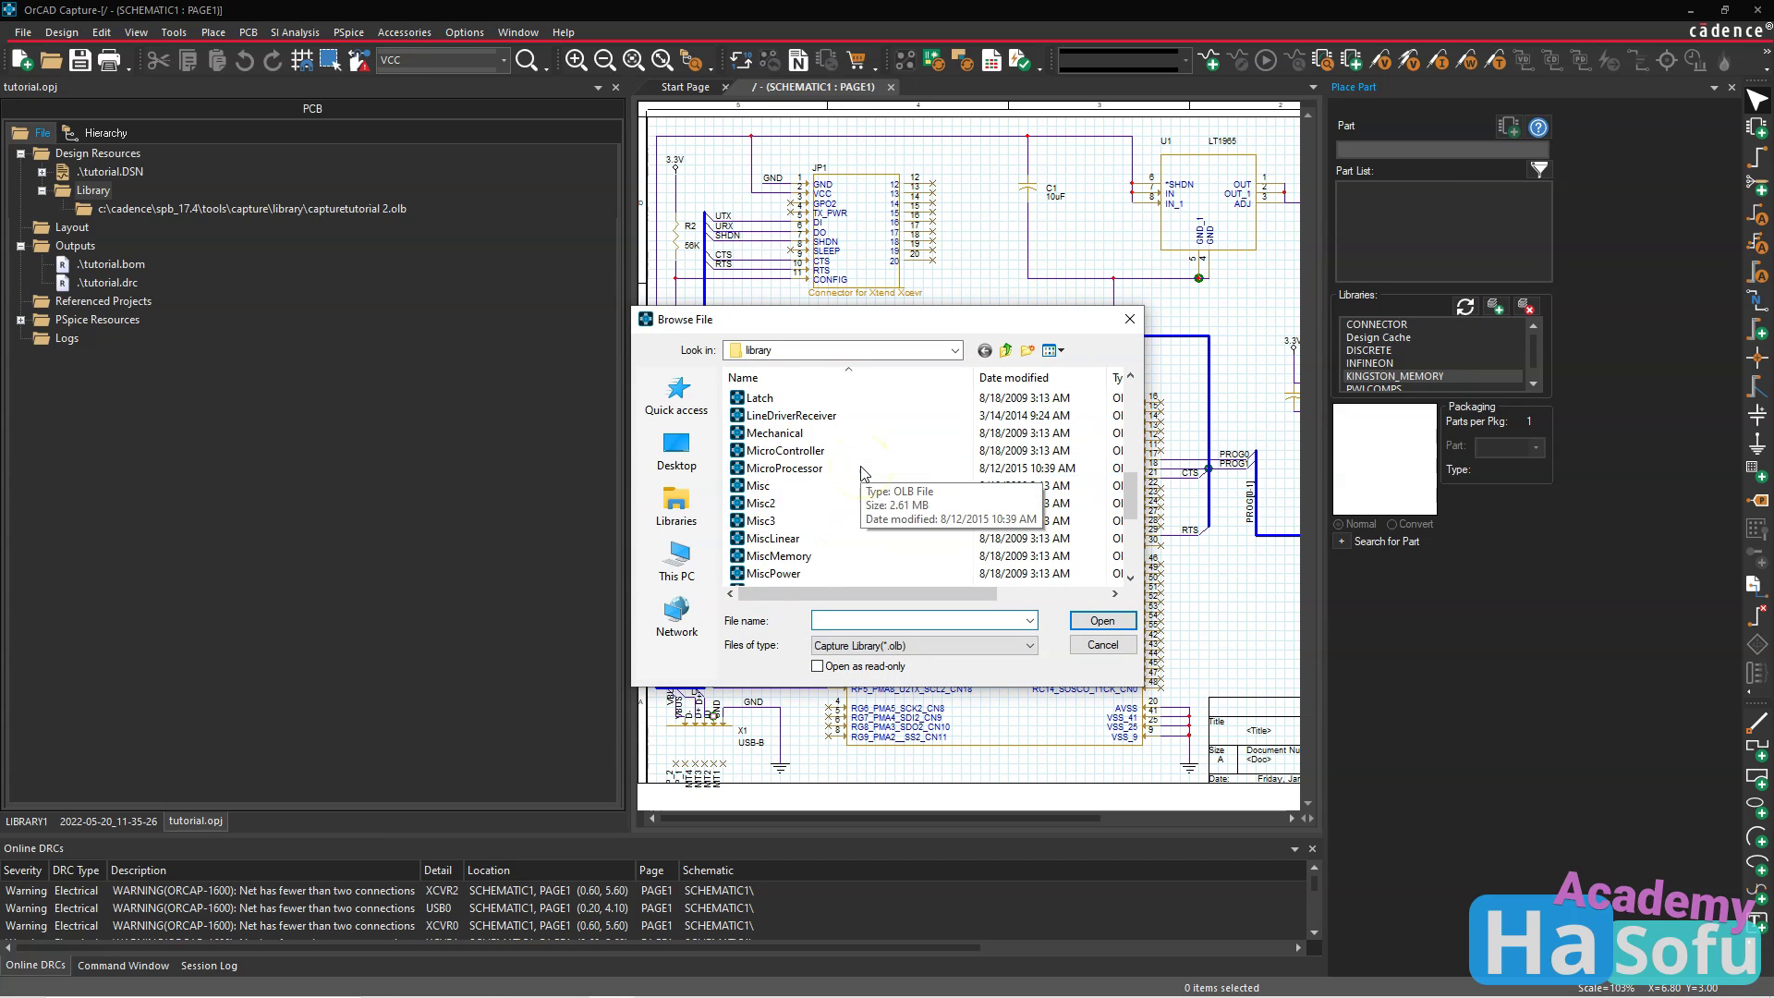
scroll(864, 473, "up", 6)
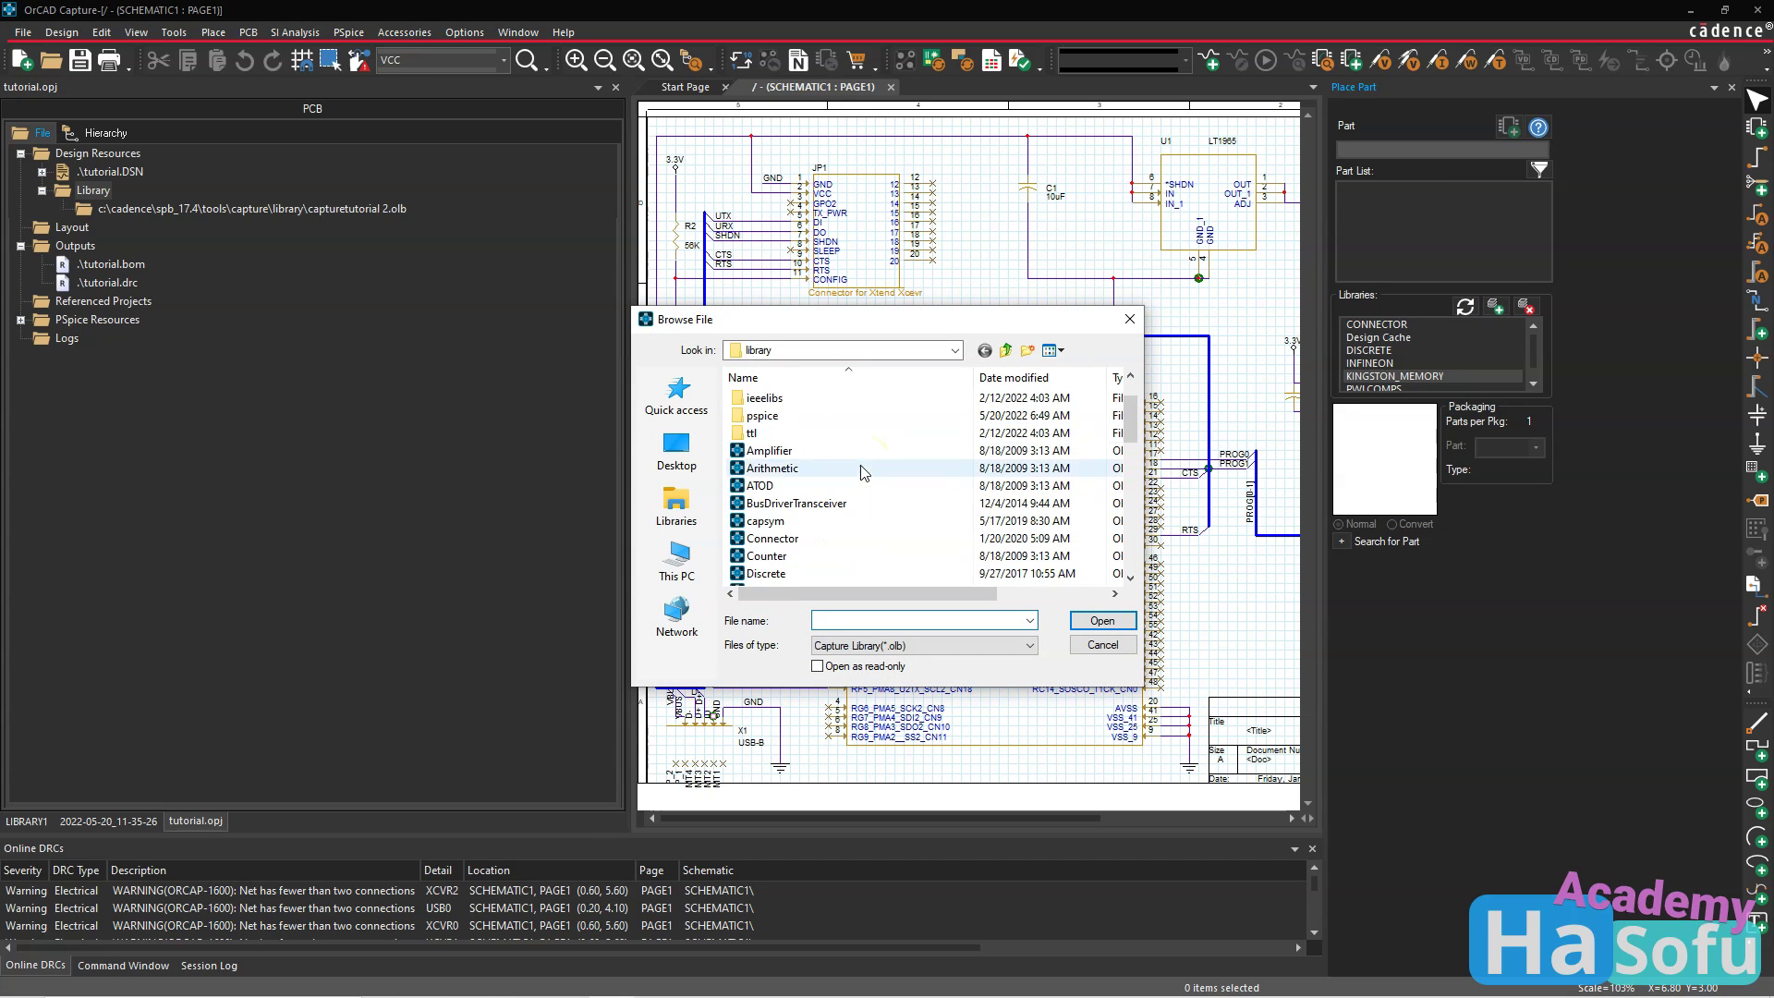
left_click(675, 395)
double_click(825, 473)
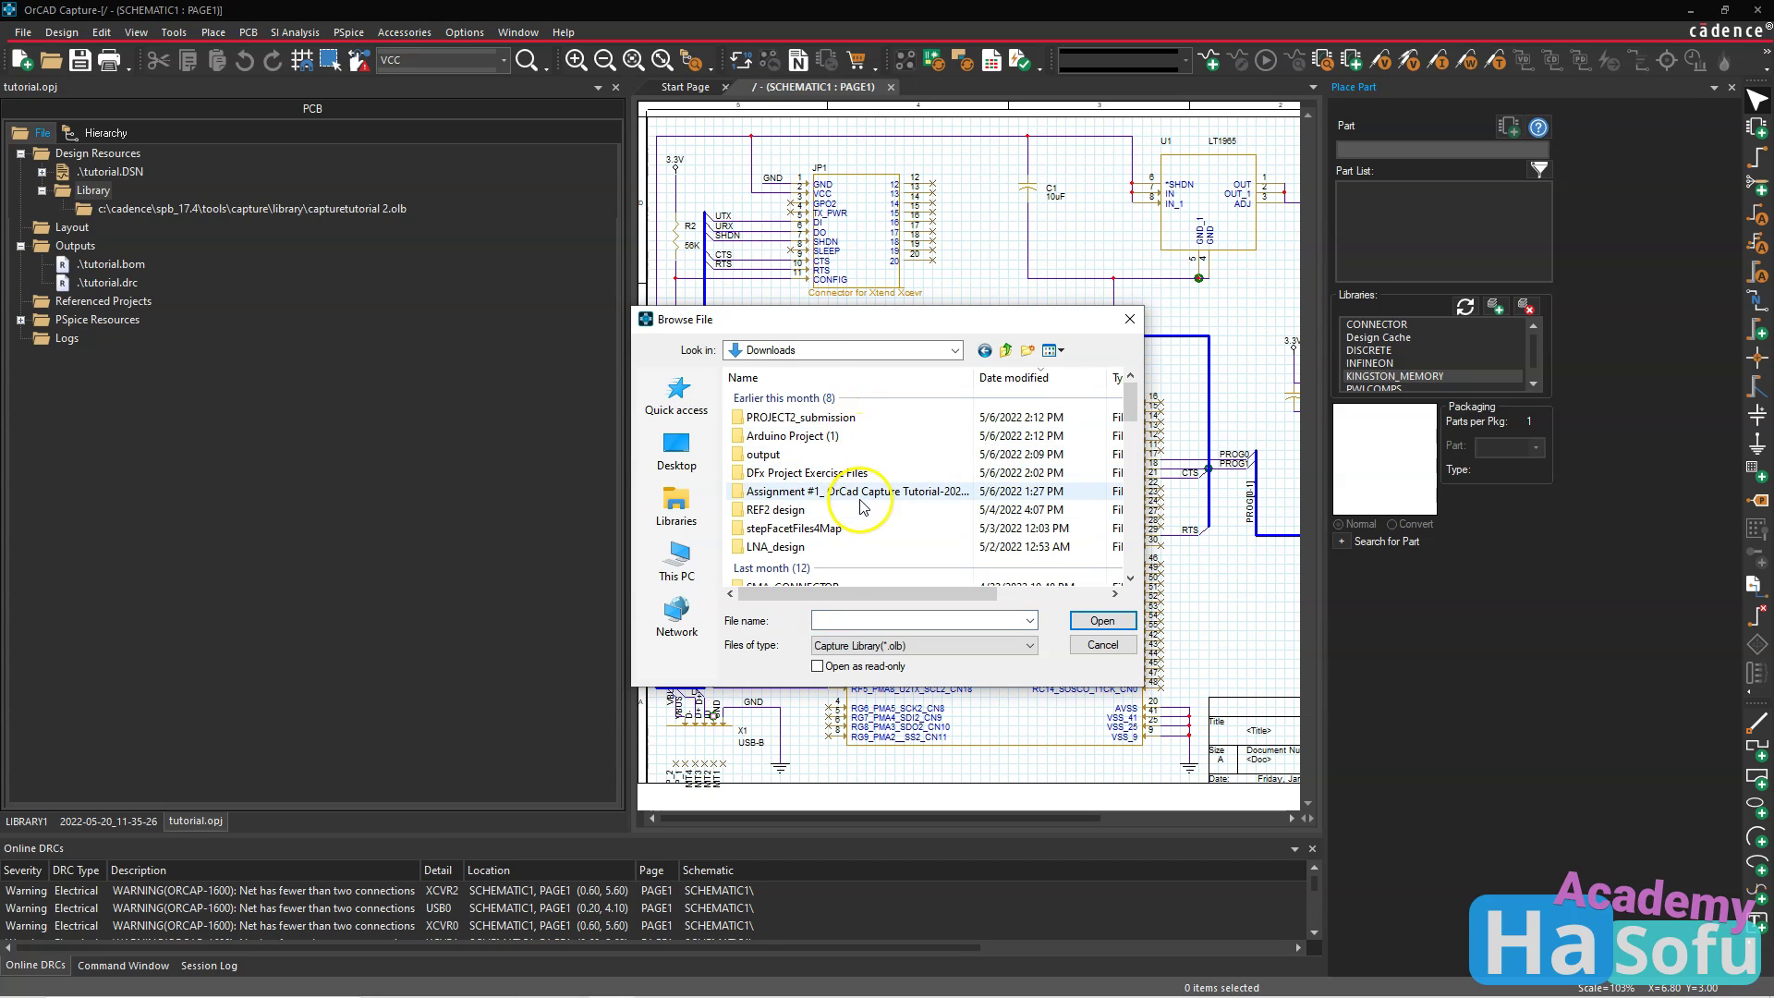
double_click(843, 525)
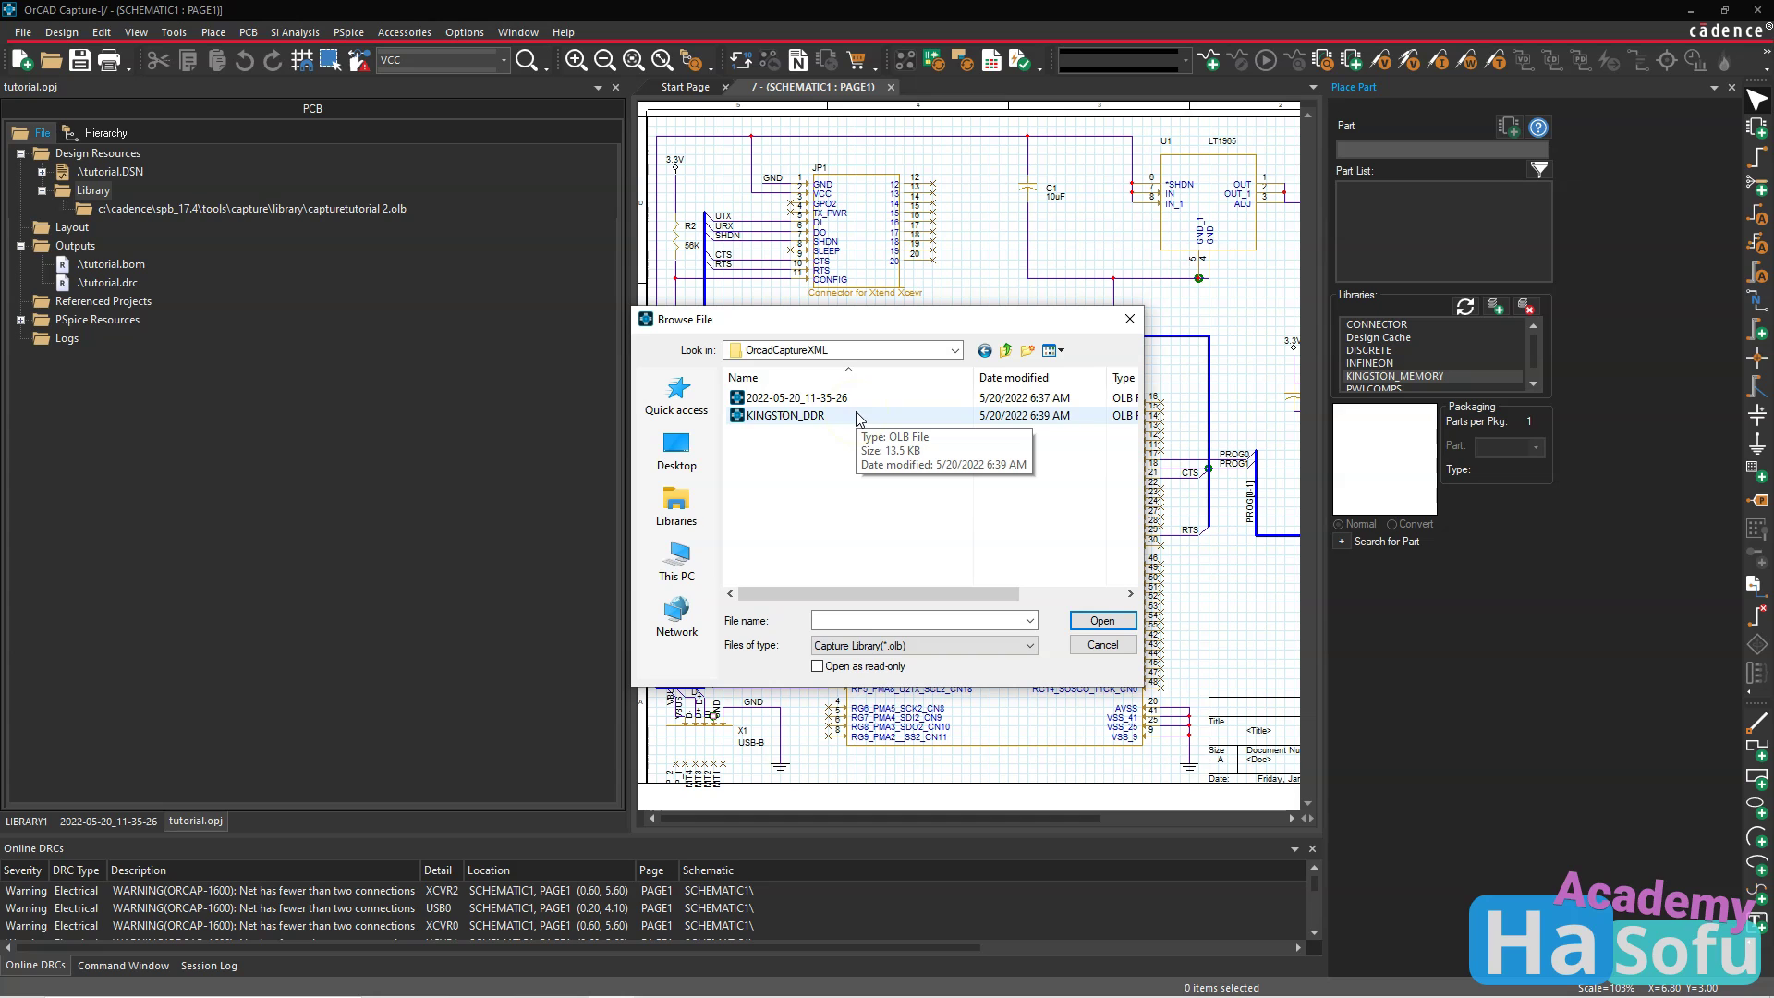
left_click(858, 419)
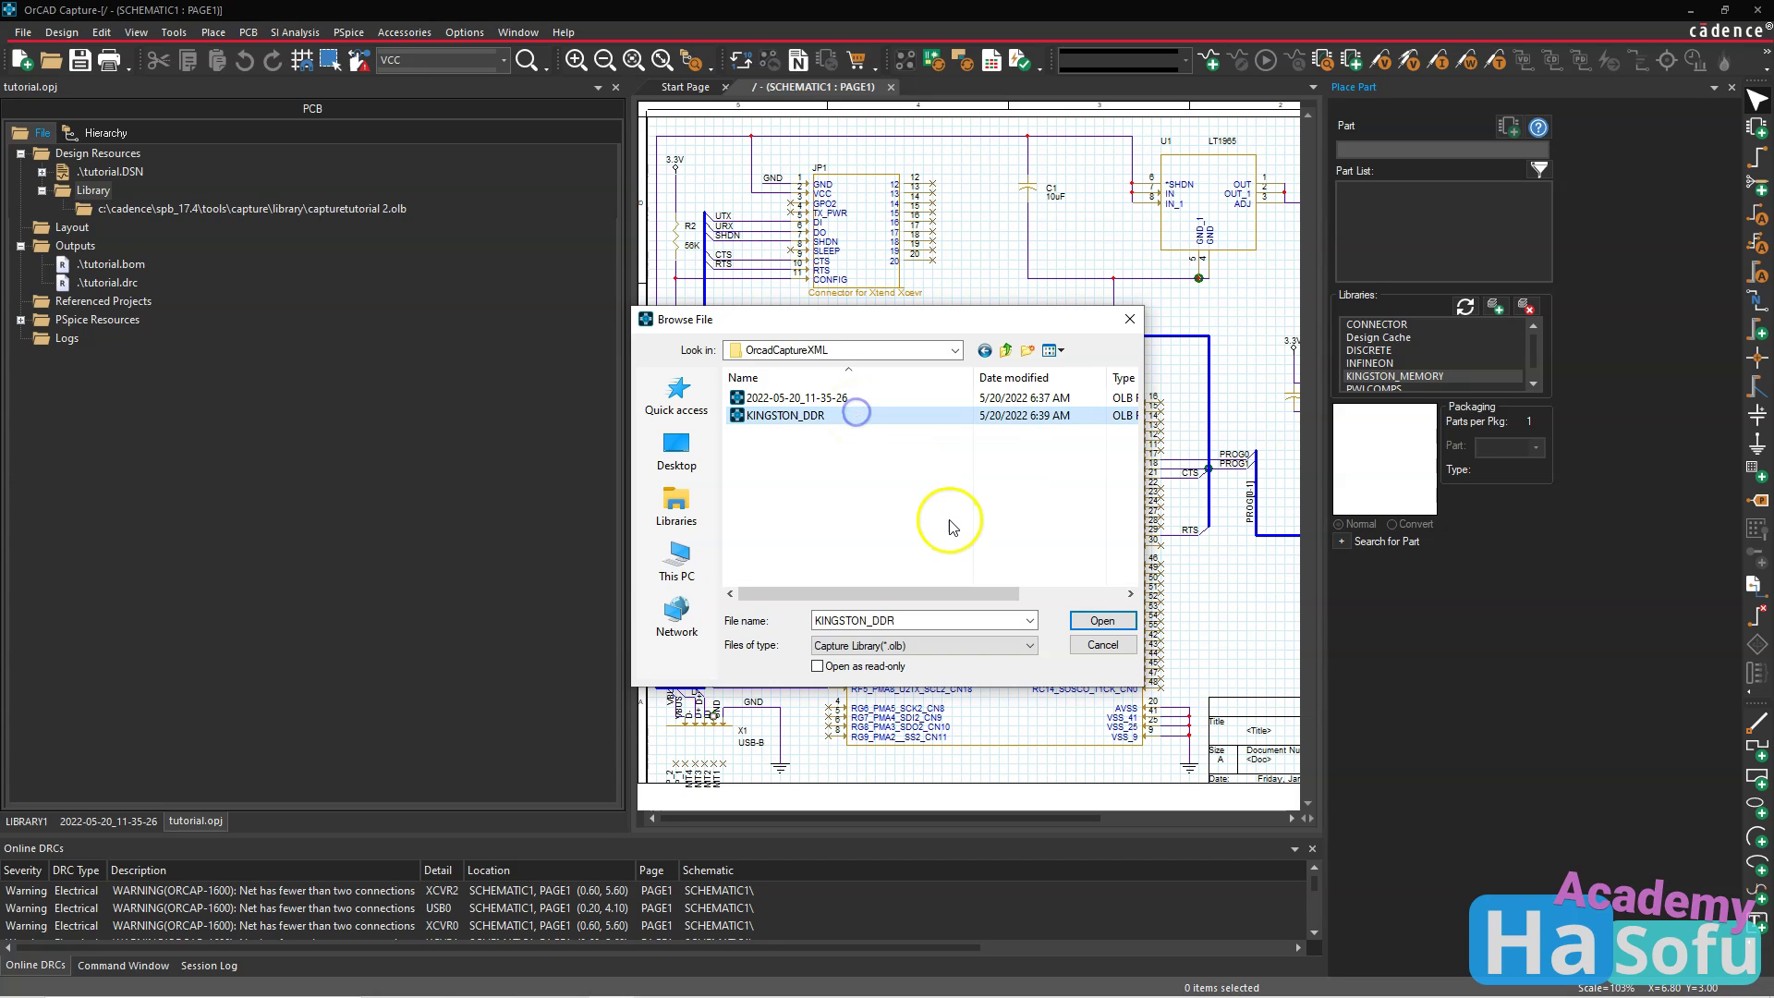
left_click(1097, 624)
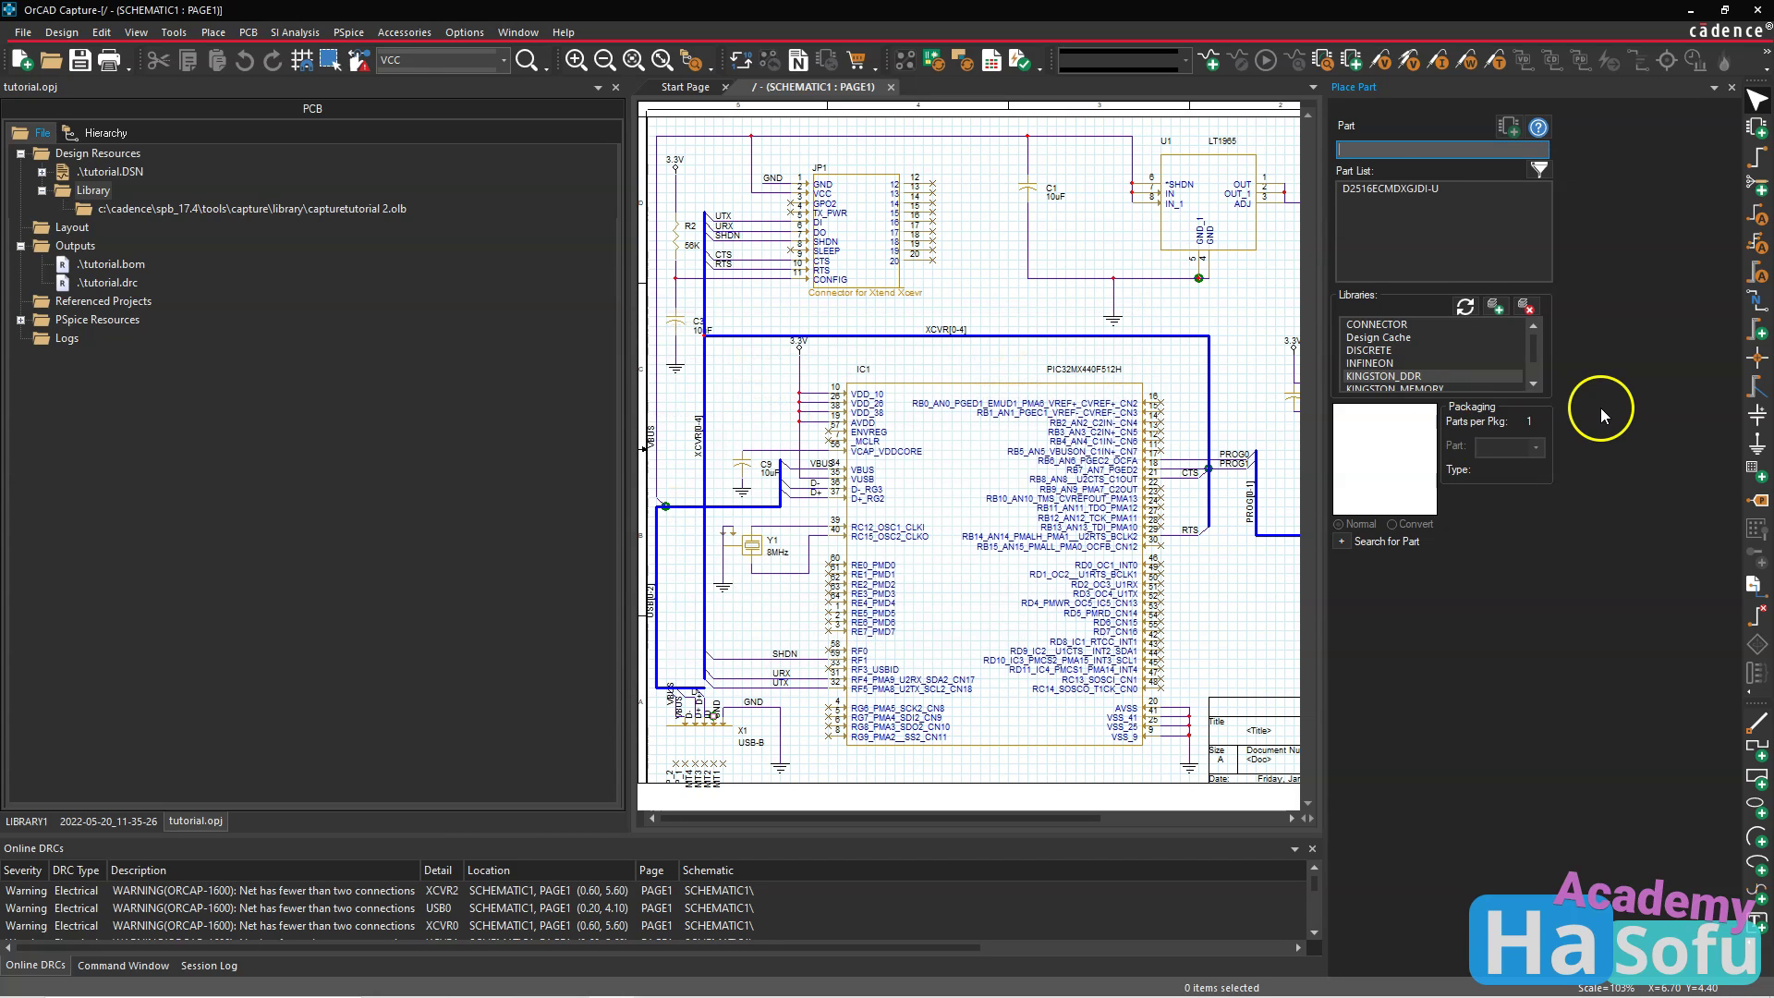
Try to place the D2516ECMDXGJDI-U part on PAGE1, narrowing the project pane to make room.
left_click(1434, 191)
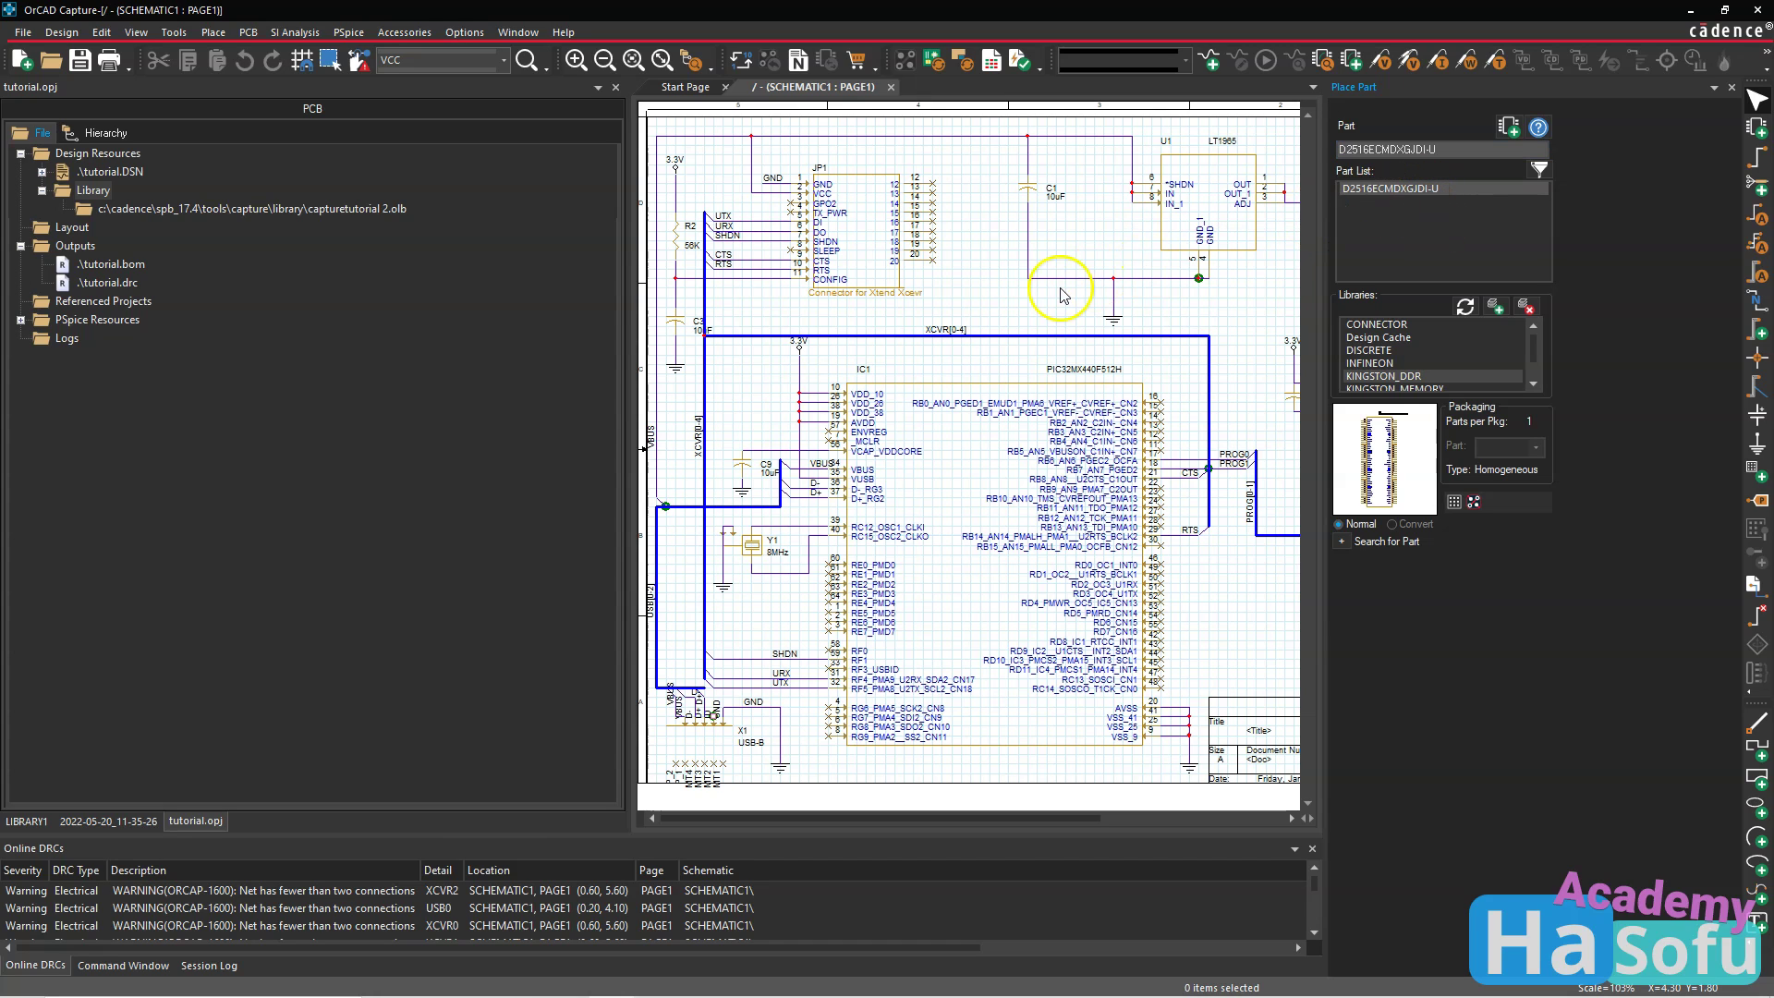
scroll(998, 229, "down", 2, "ctrl")
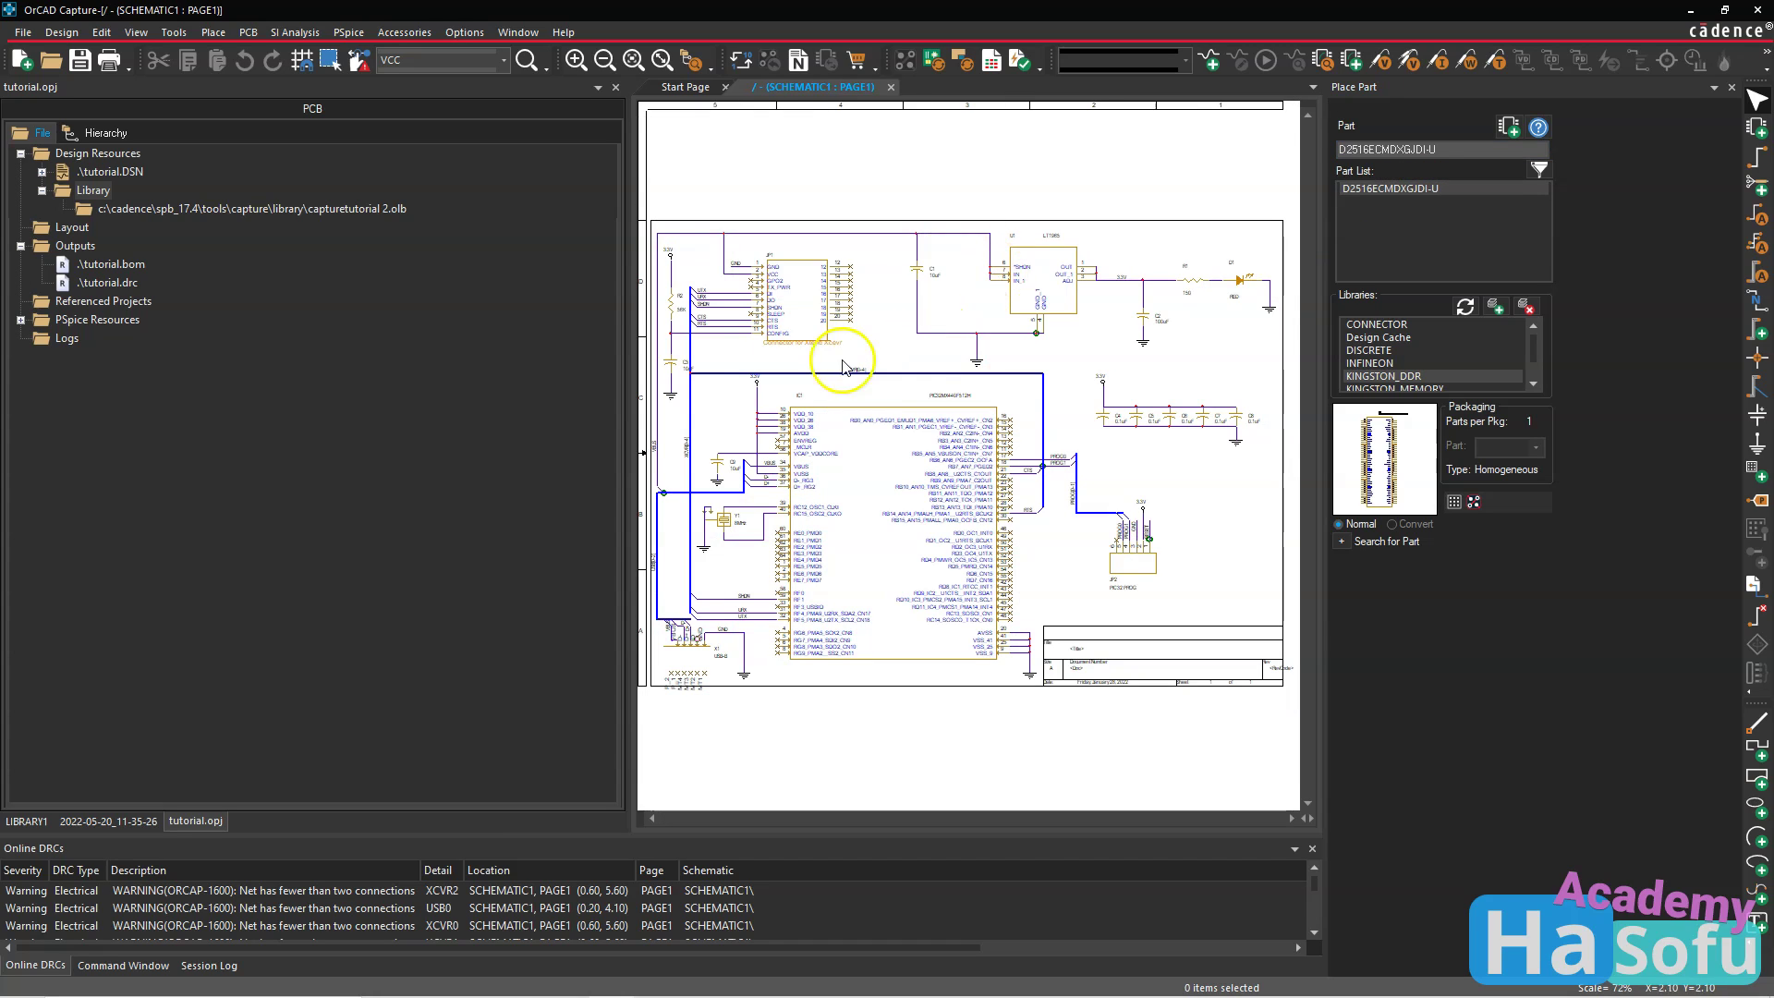
left_click_drag(626, 373, 363, 370)
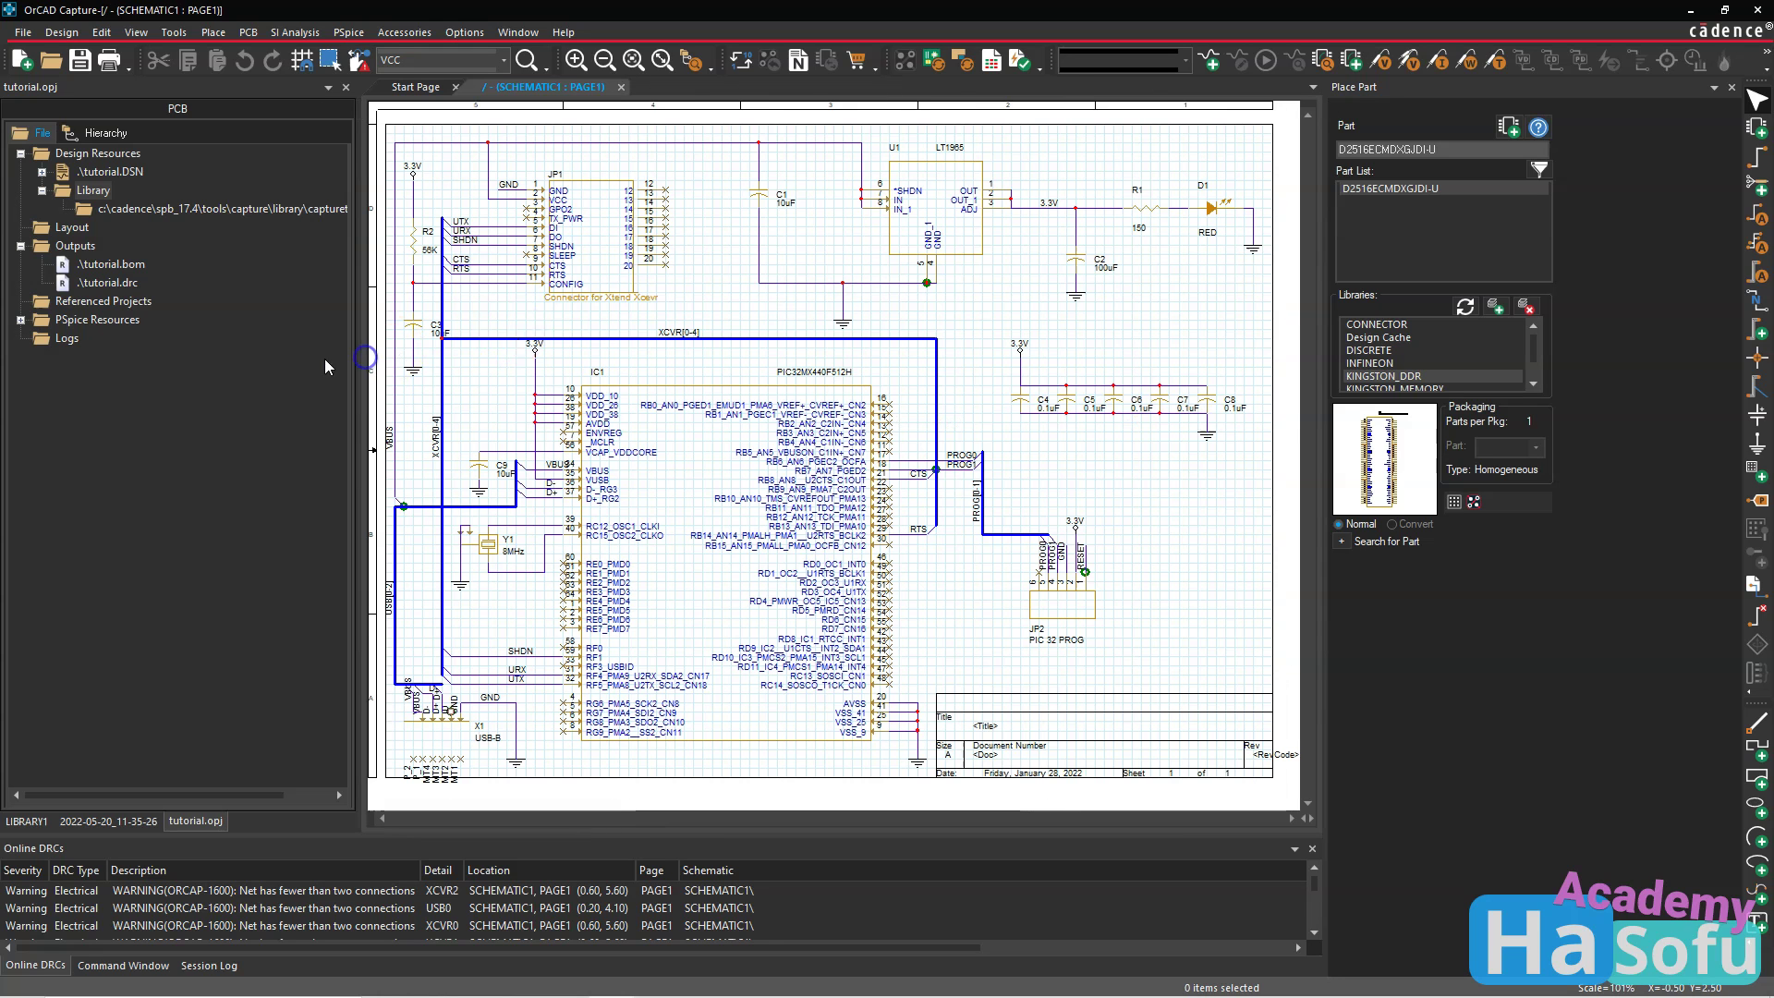
left_click_drag(1414, 188, 950, 246)
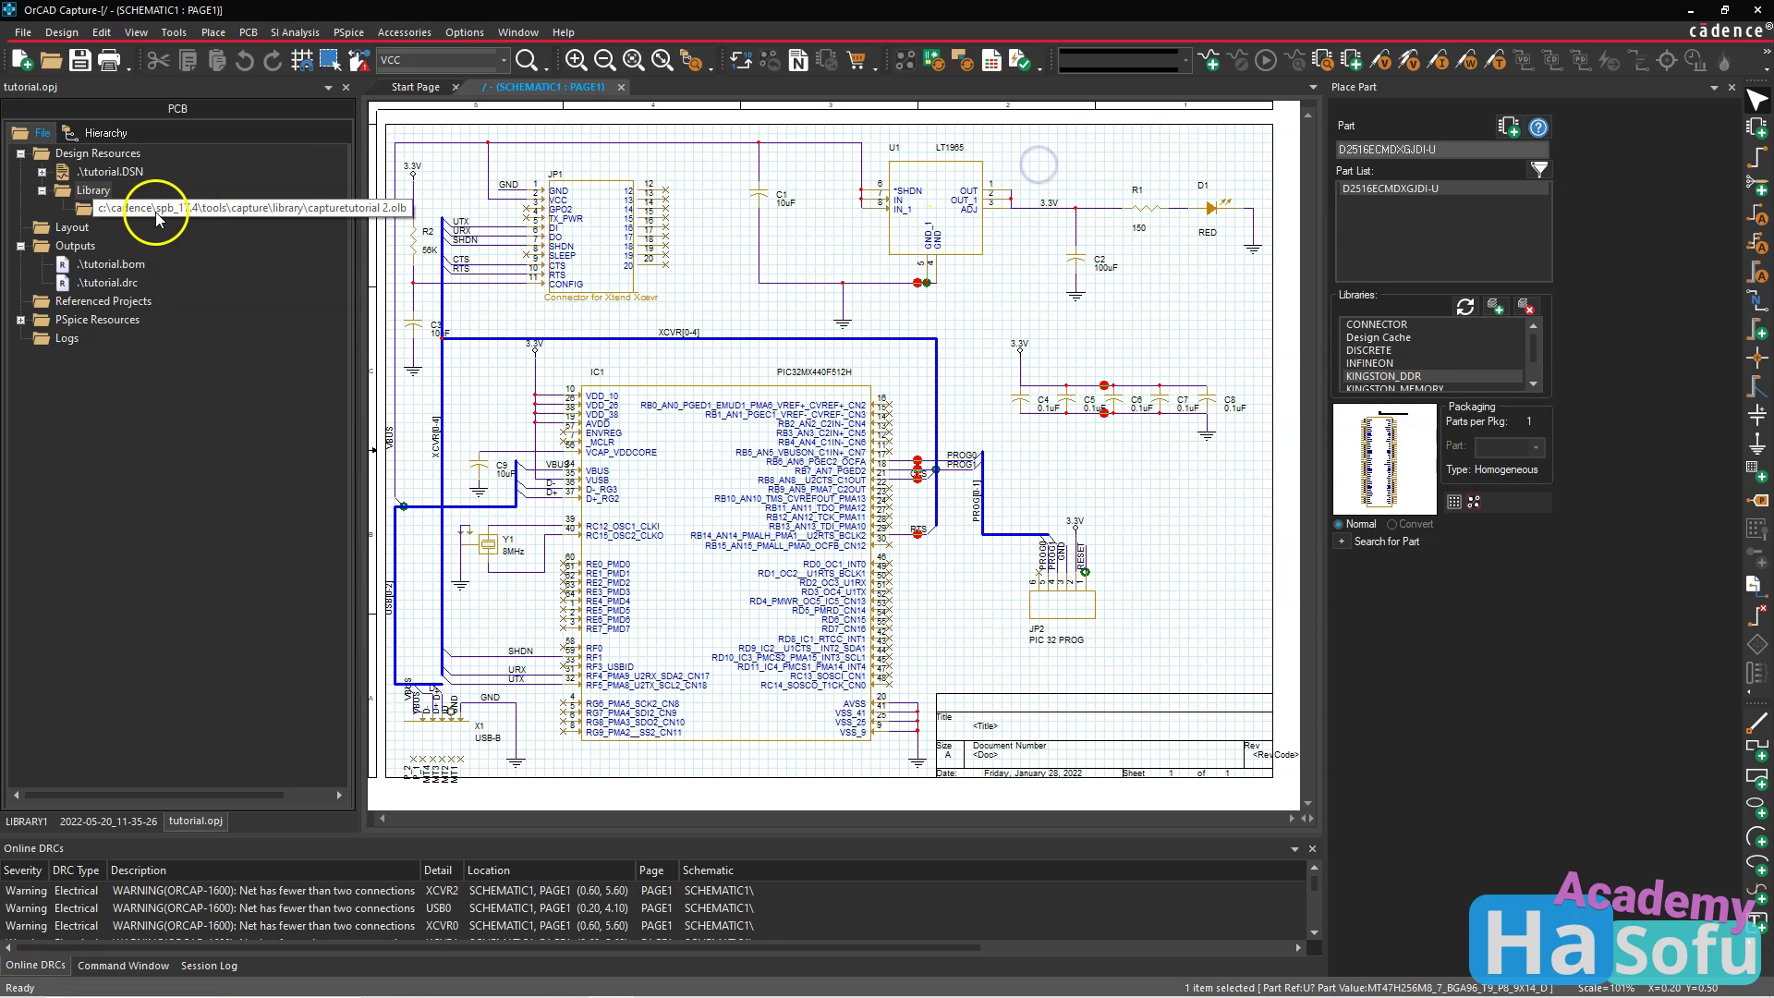
Add a new schematic page named PAGE2 to SCHEMATIC1 in the tutorial design.
left_click(41, 172)
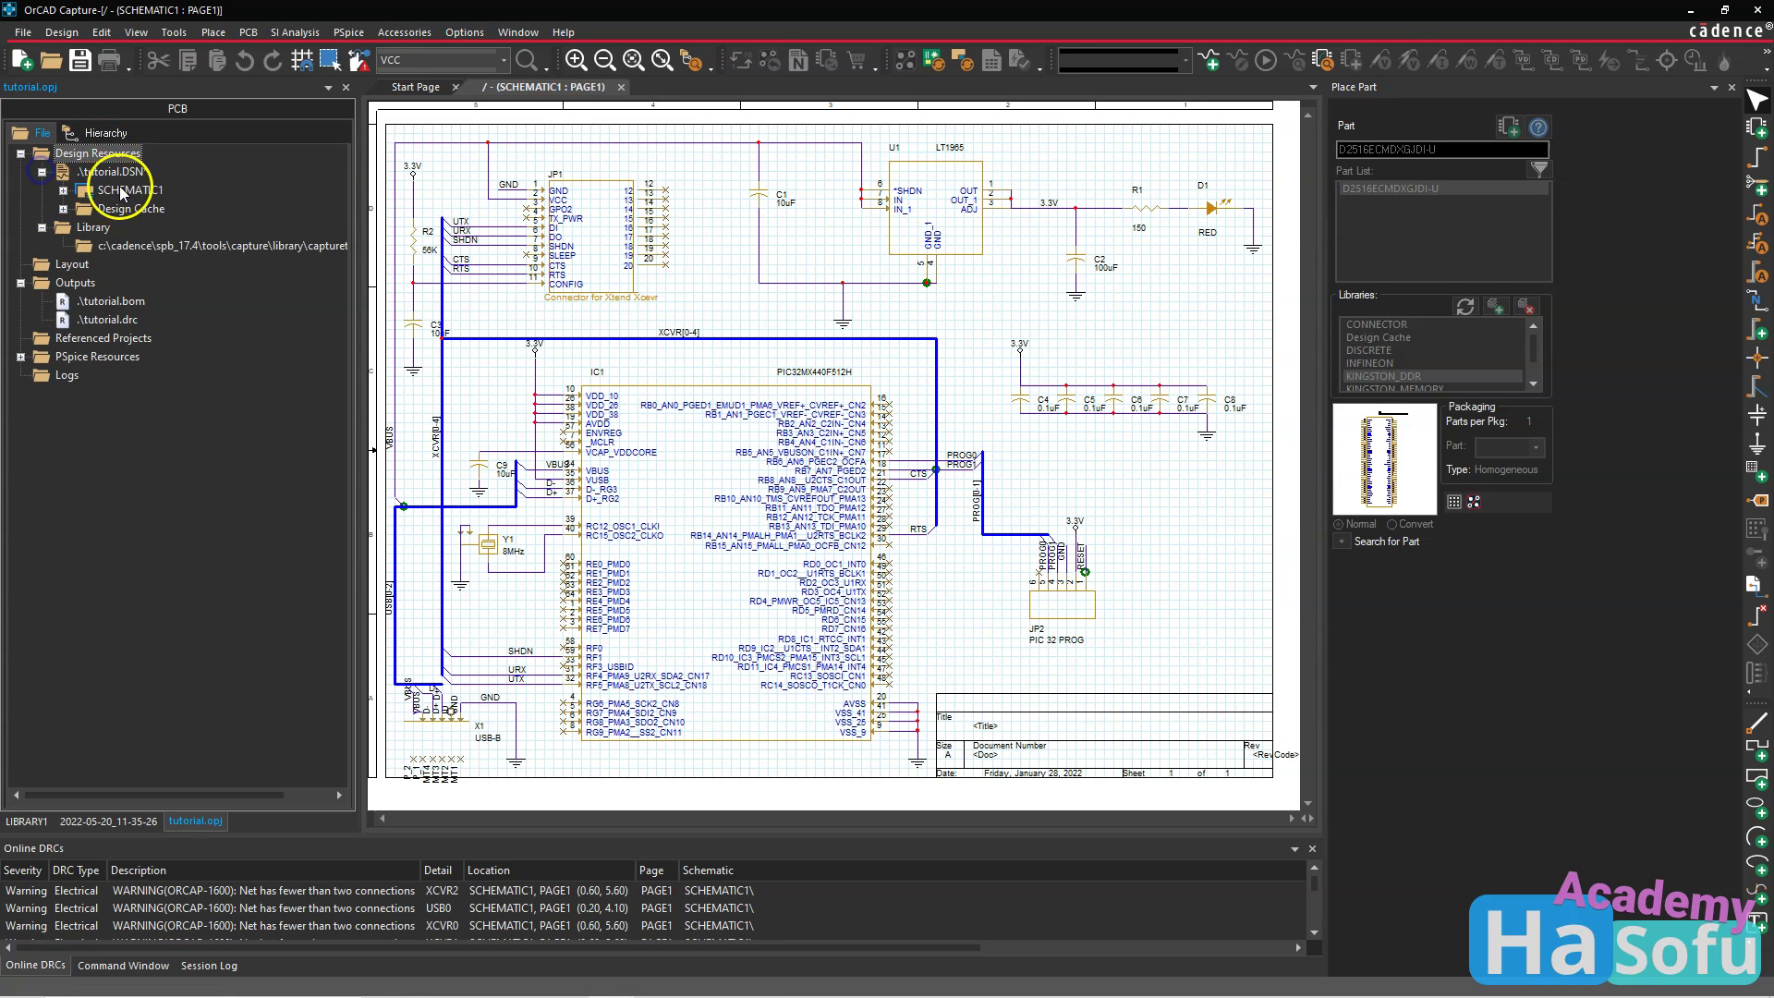
double_click(123, 190)
right_click(188, 191)
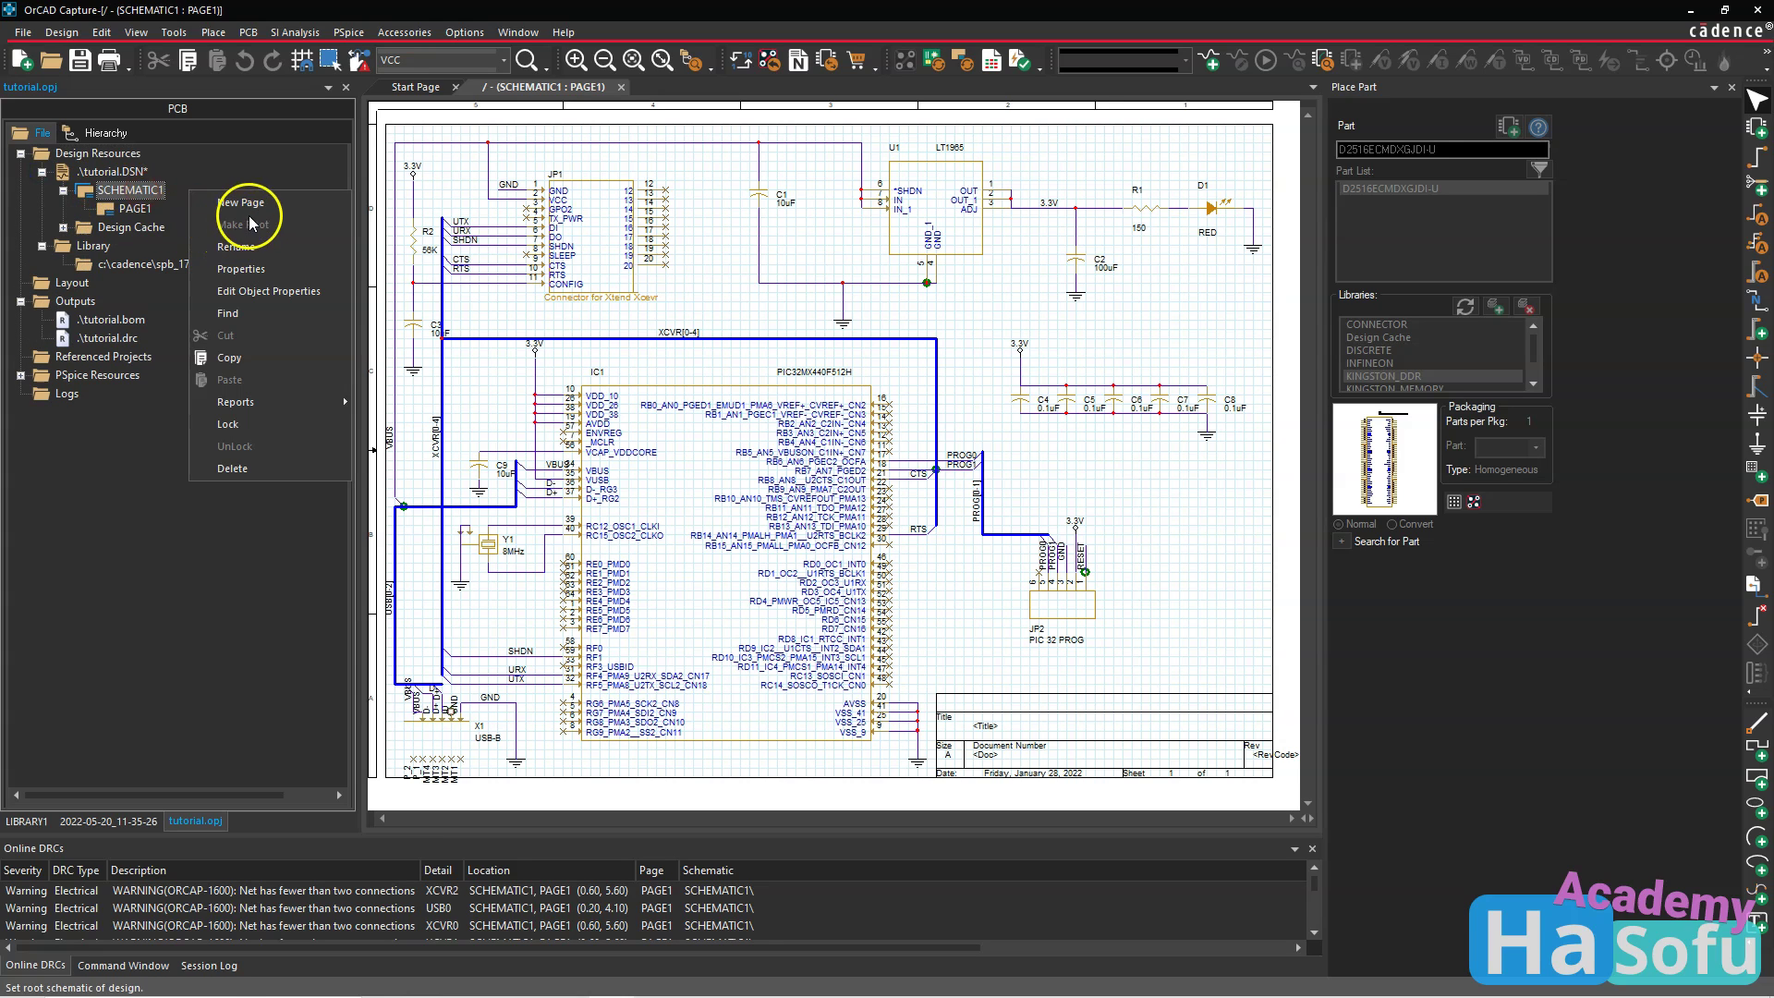
left_click(242, 202)
left_click(972, 469)
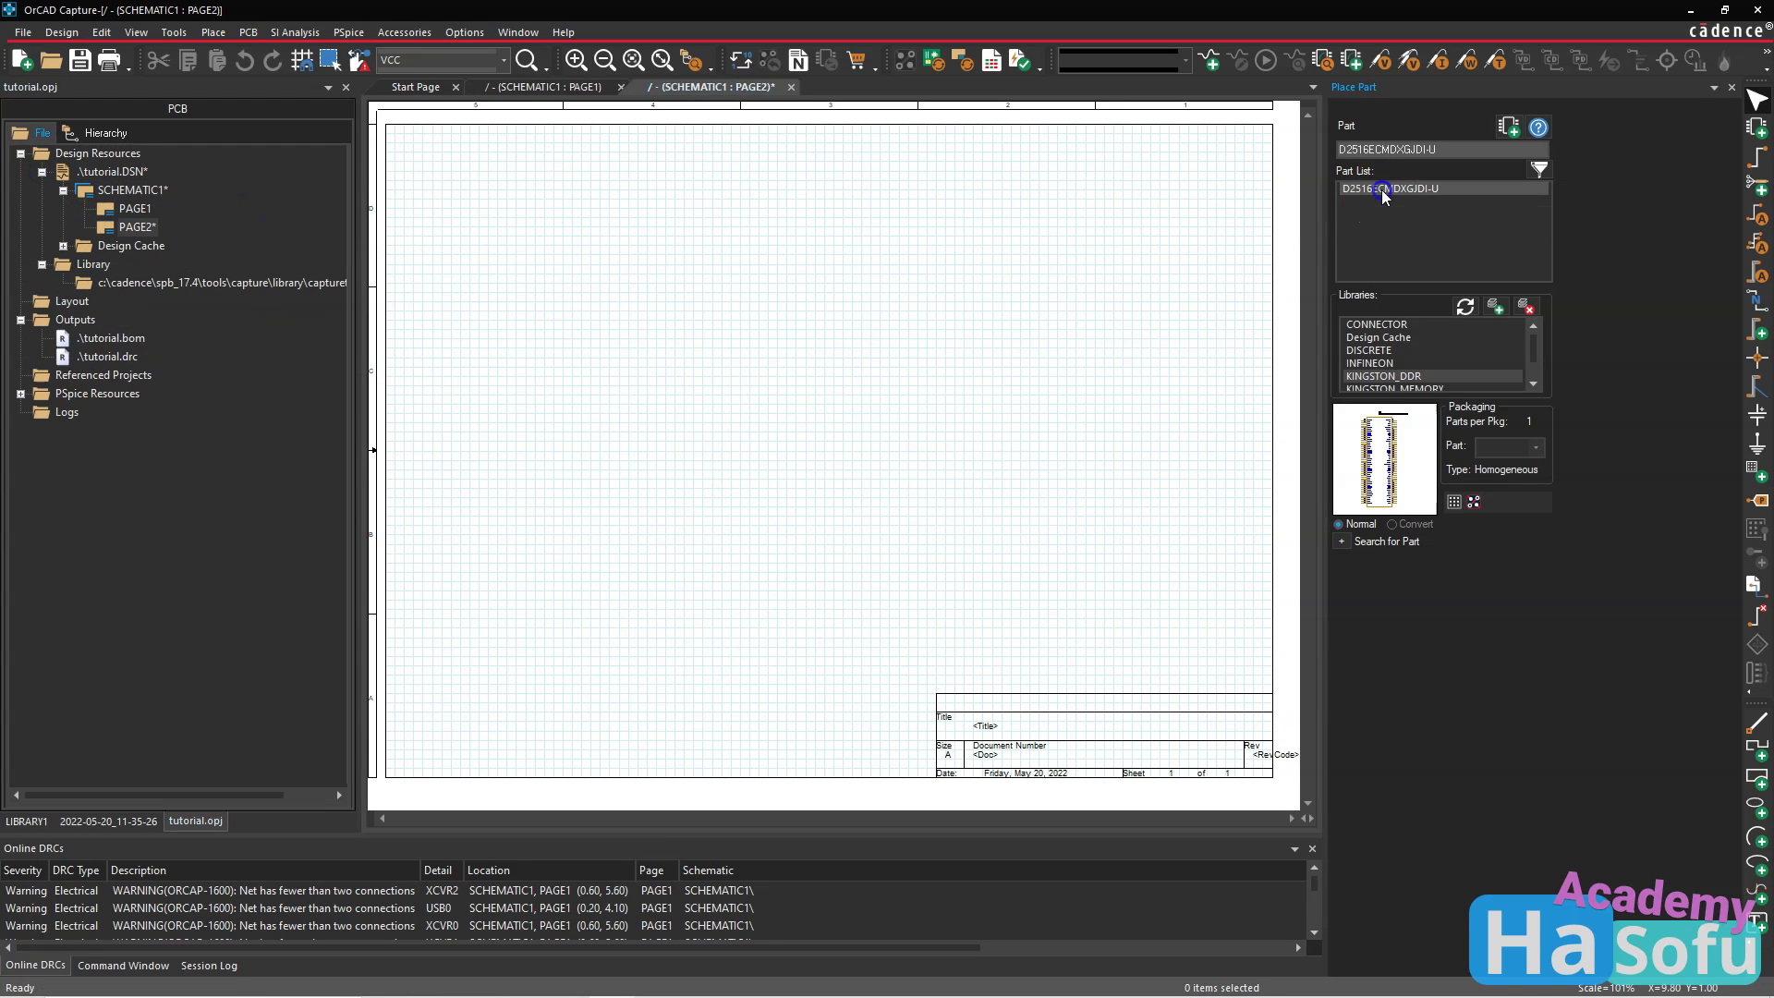
Place one D2516ECMDXGJDI-U part on the upper middle area of PAGE2 and end placement.
double_click(1386, 189)
left_click(622, 176)
right_click(962, 222)
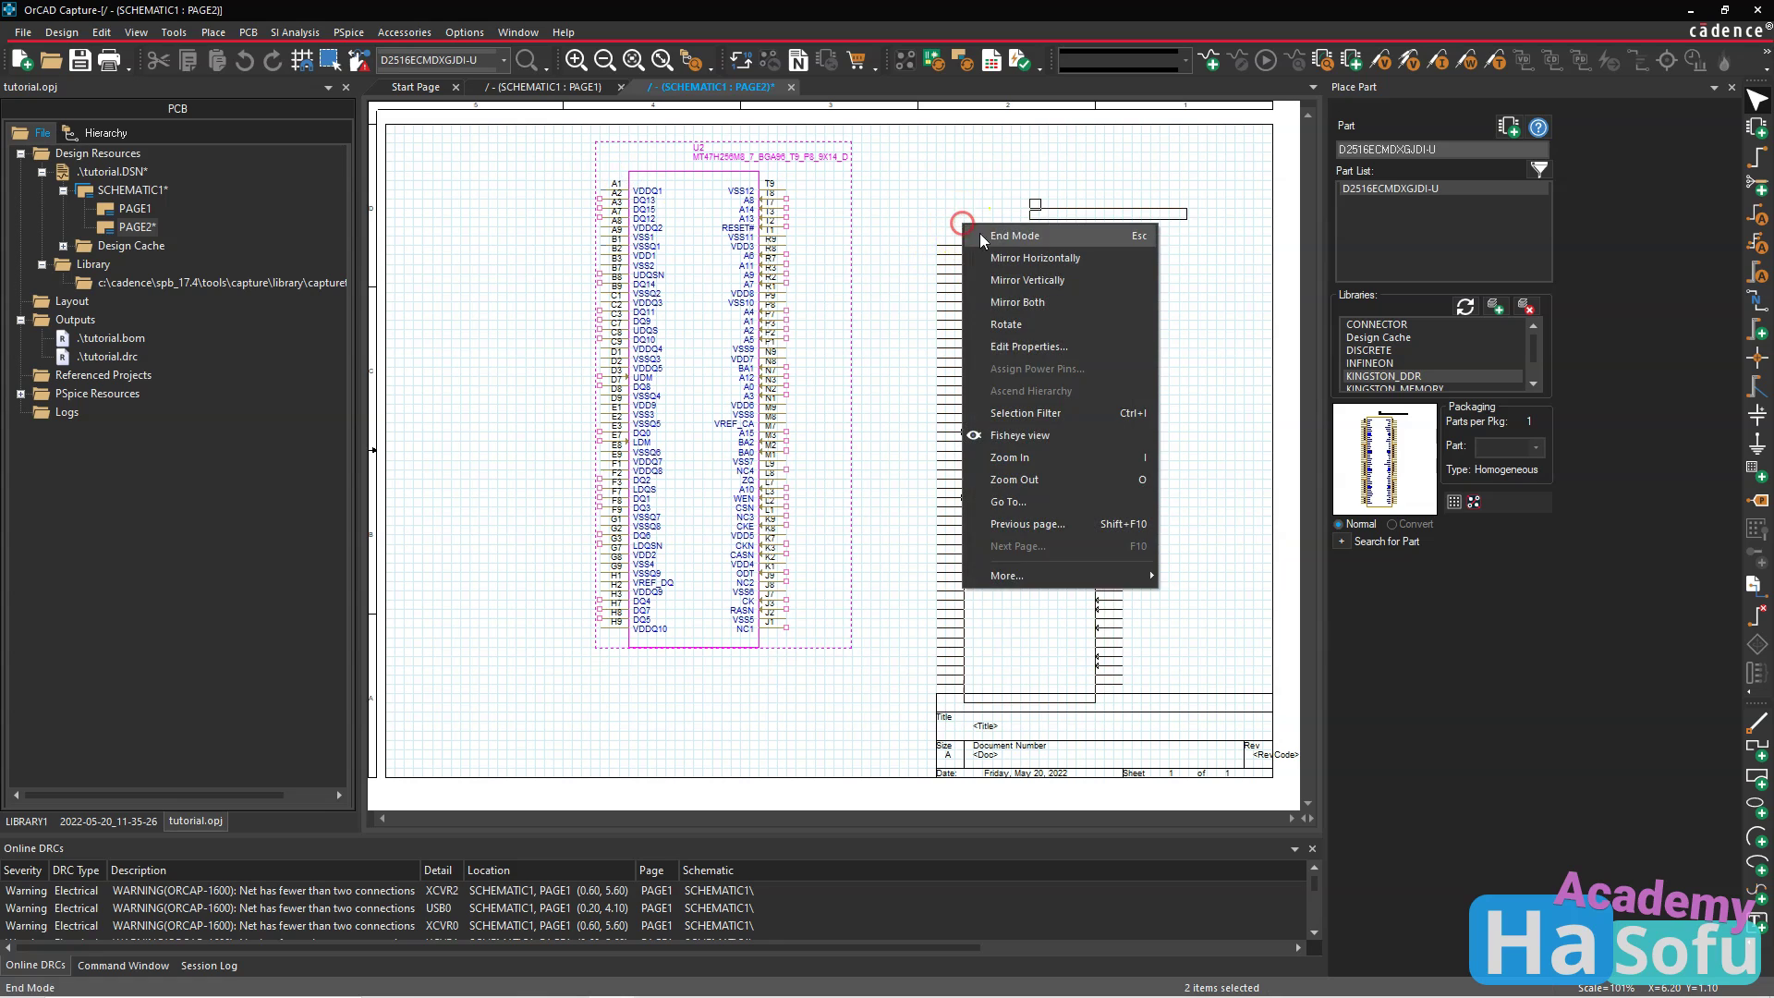
left_click(982, 236)
Show the PCB footprint of the part placed on PAGE2.
left_click(703, 336)
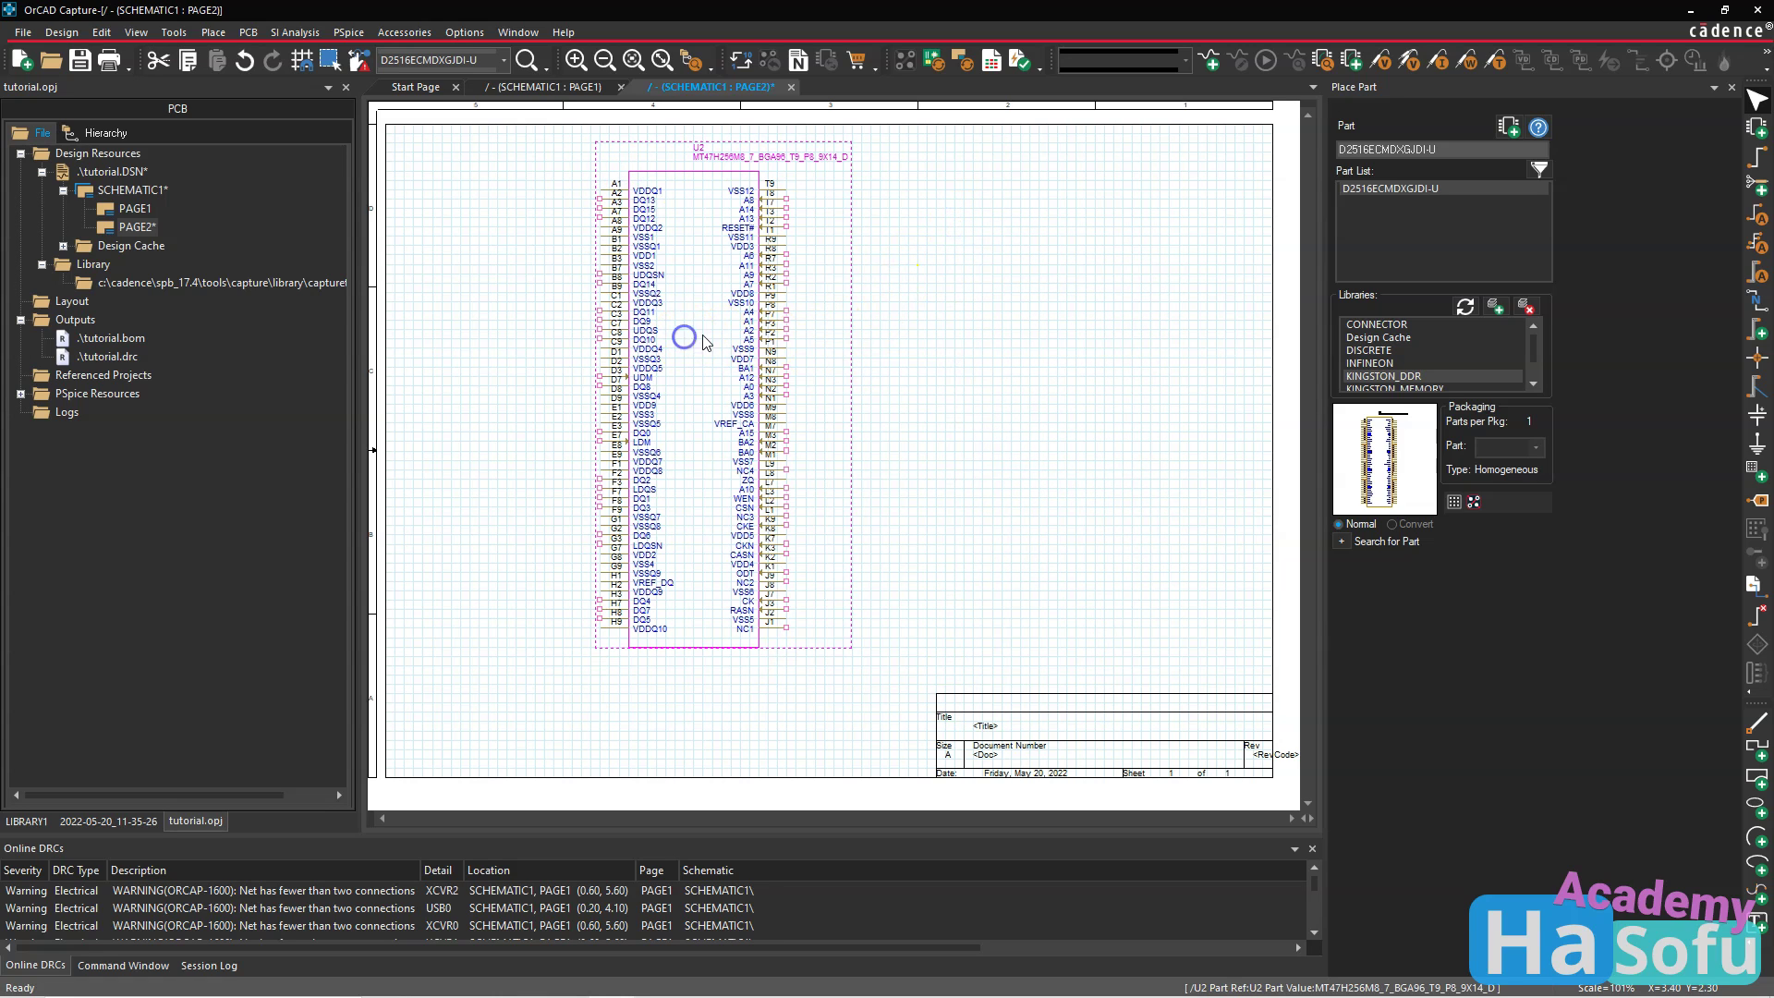
right_click(704, 338)
left_click(824, 164)
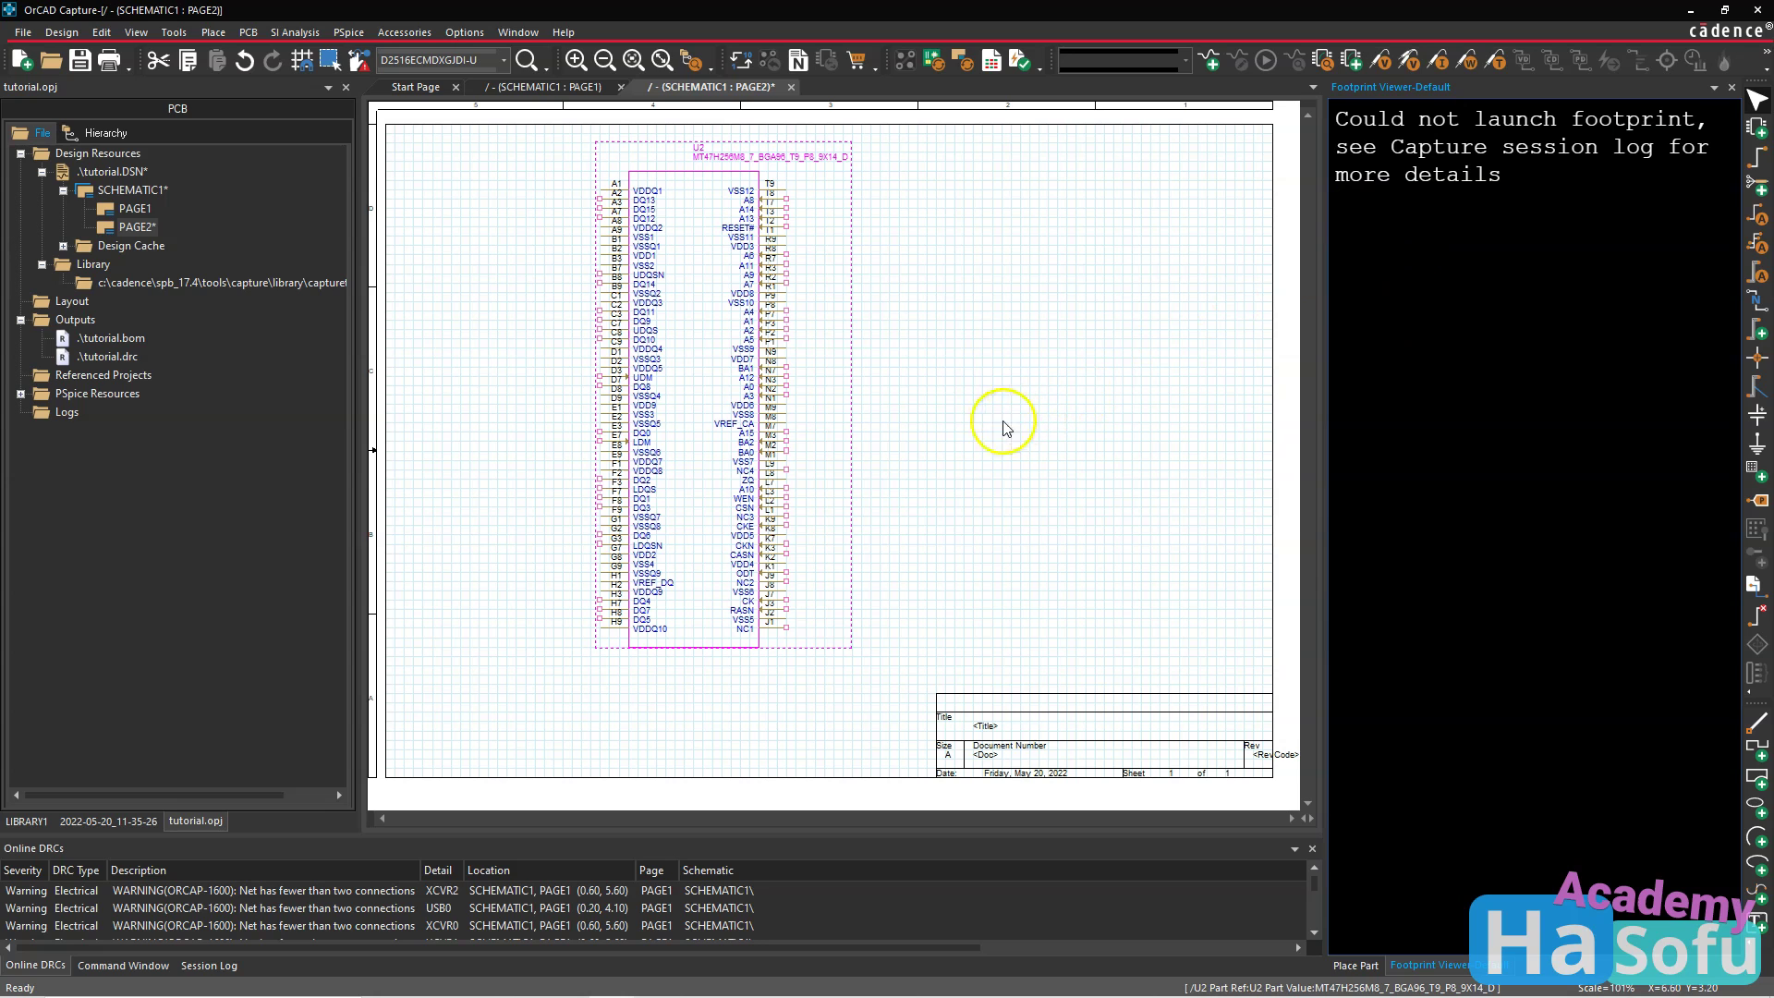
Switch to File Explorer and copy BGA96_T9_P8_9X14_KNT.dra, bga96_t9_p8_9x14_knt.psm and the 14c padstack from the share\local\pcb\symbols folder.
mouse_move(480, 983)
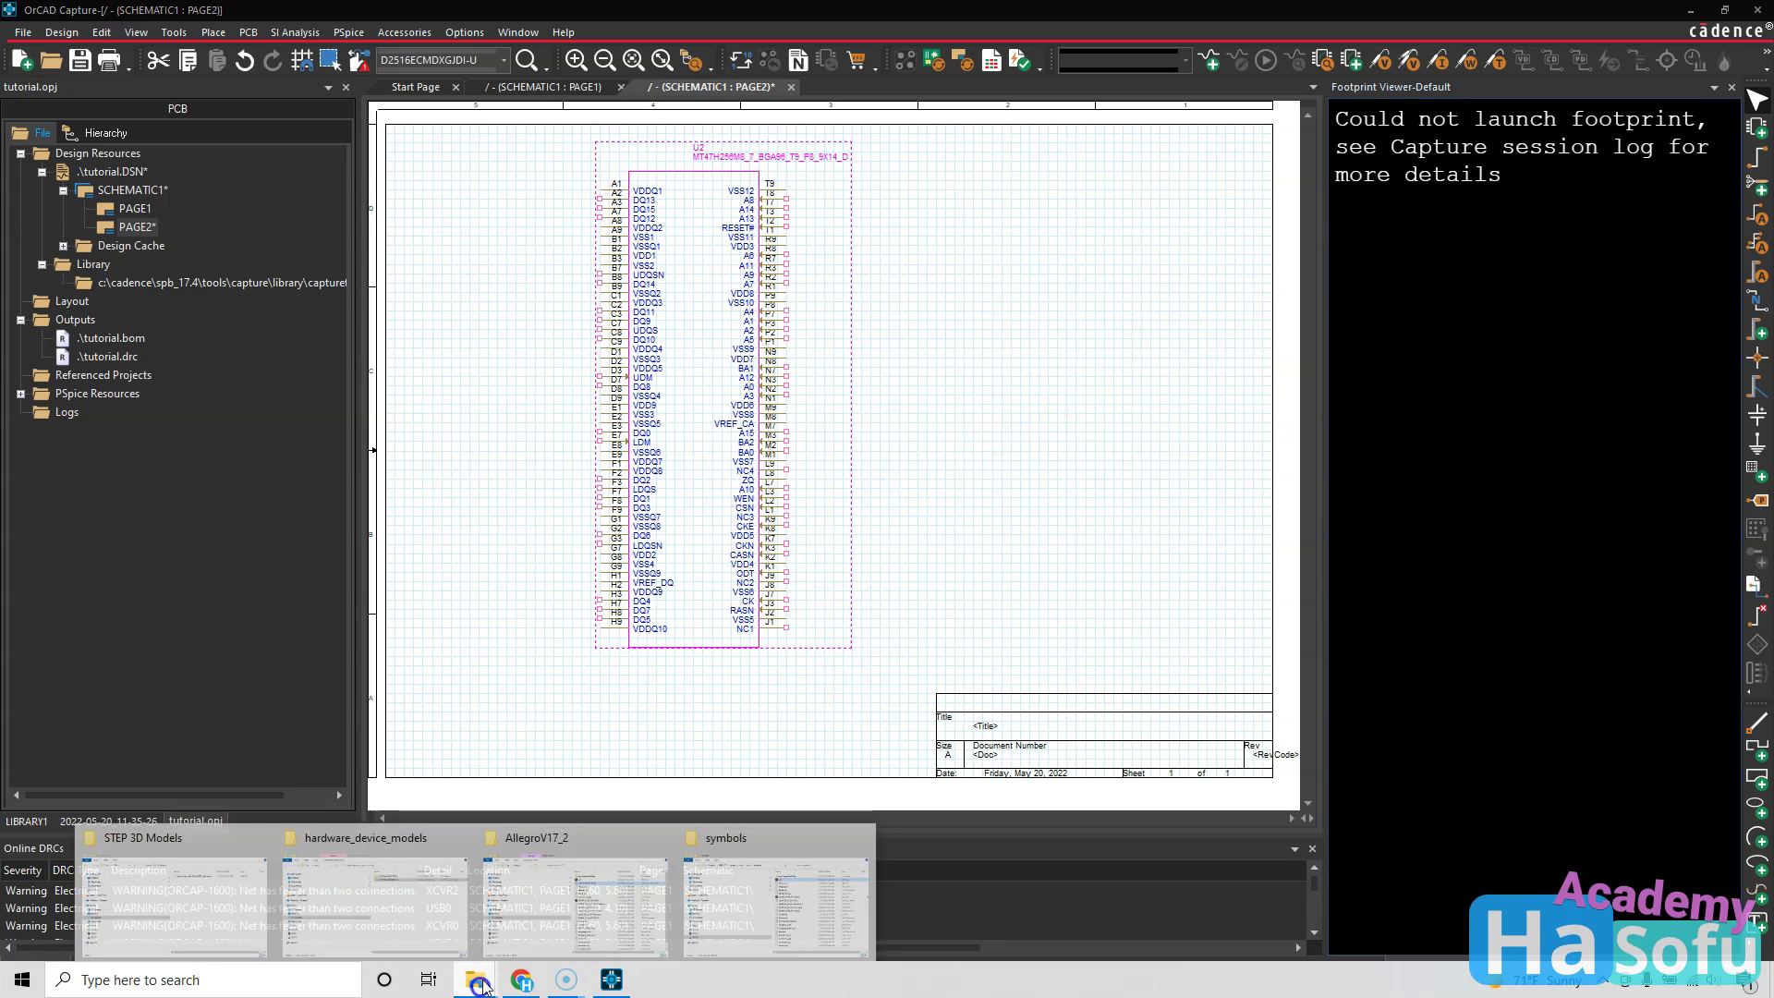
left_click(776, 903)
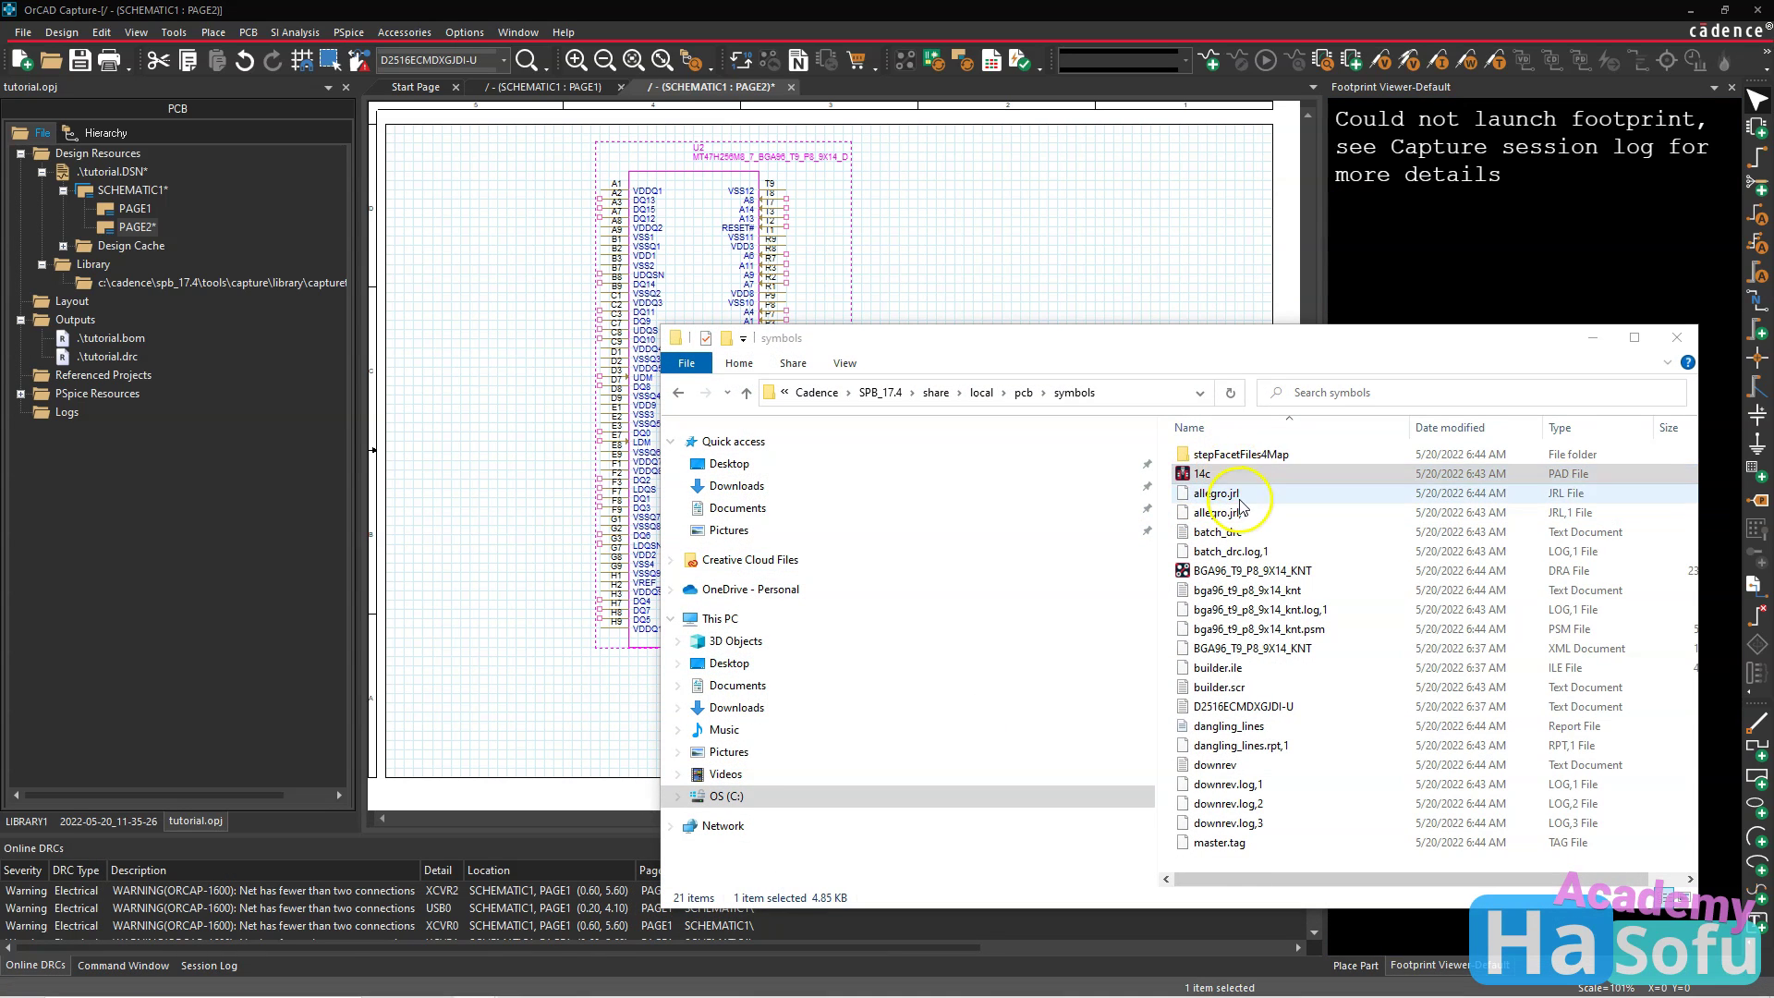
double_click(1299, 573)
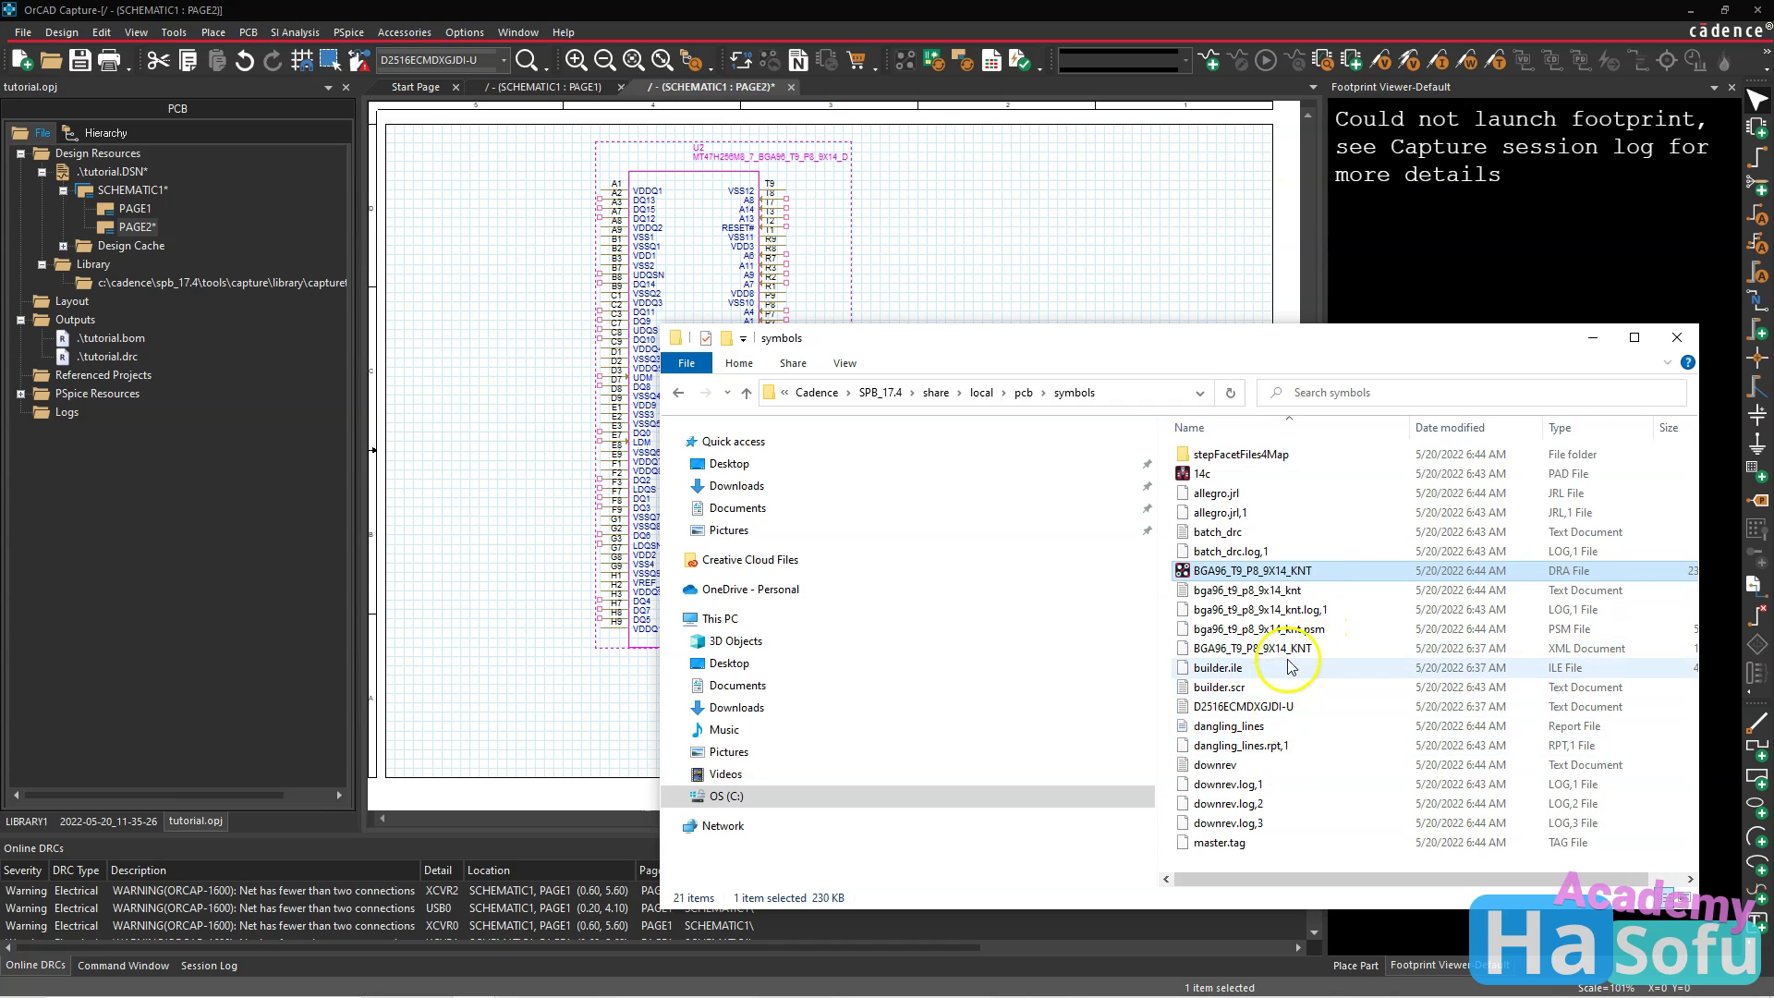
left_click(1274, 631, "ctrl")
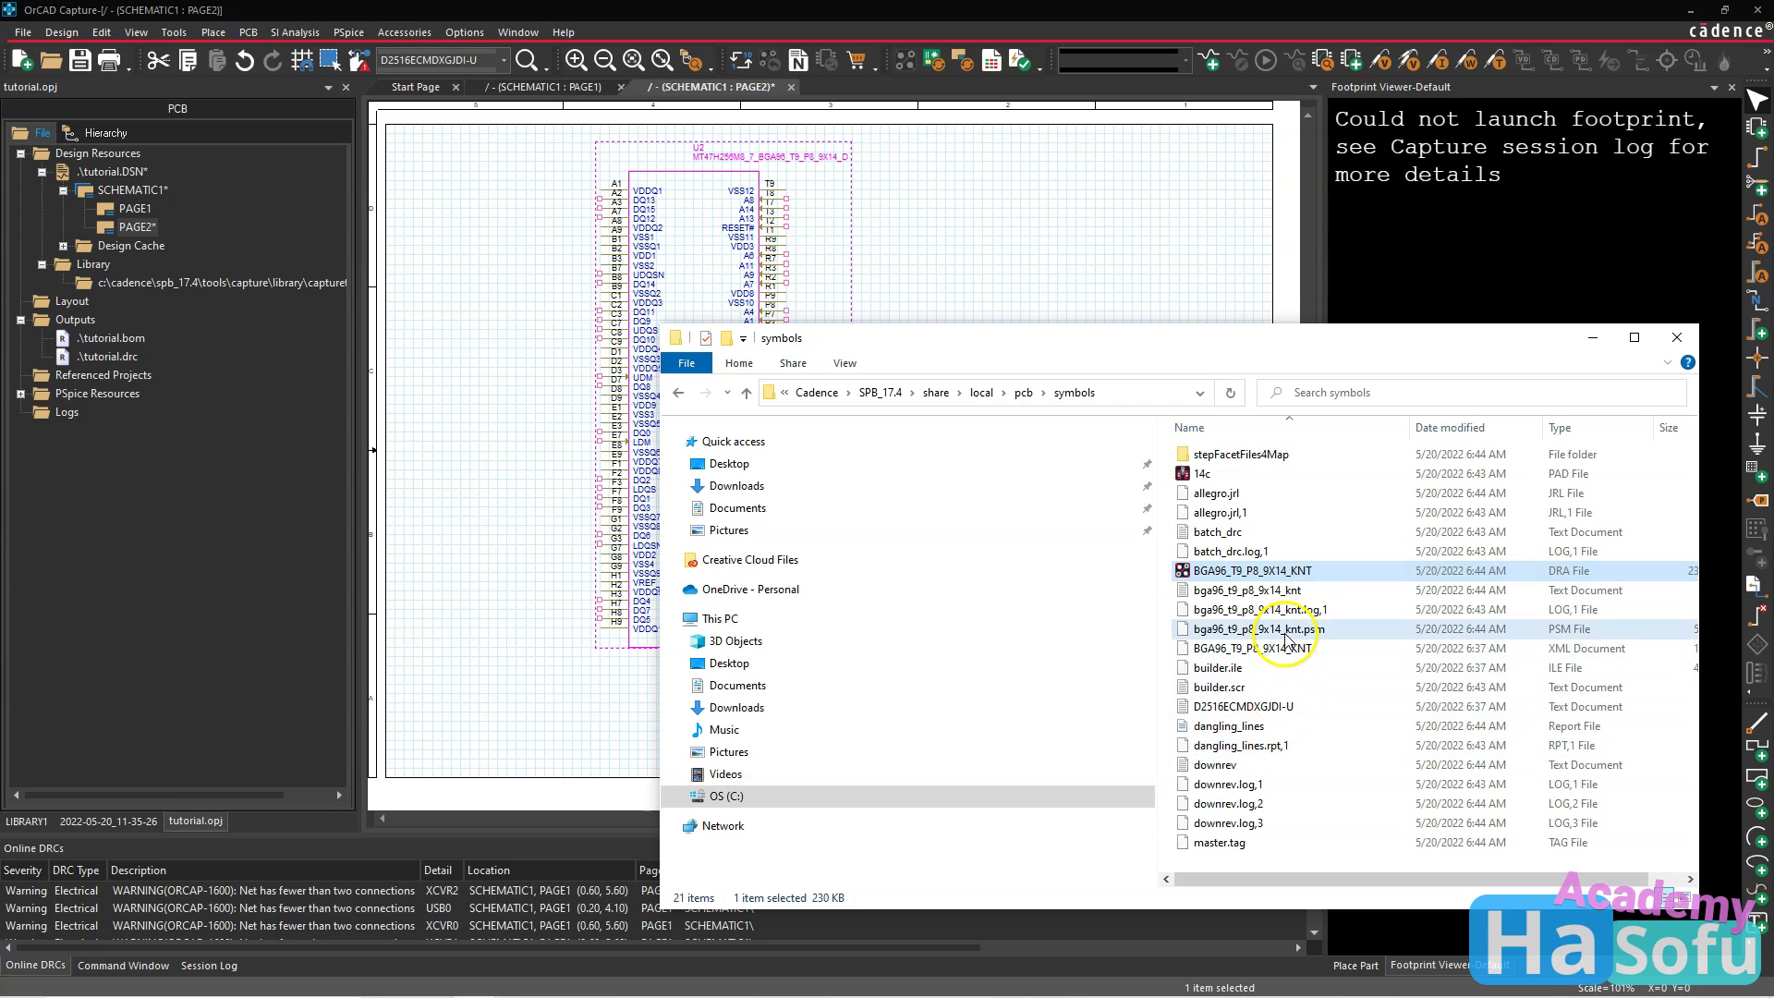
left_click(1291, 474, "ctrl")
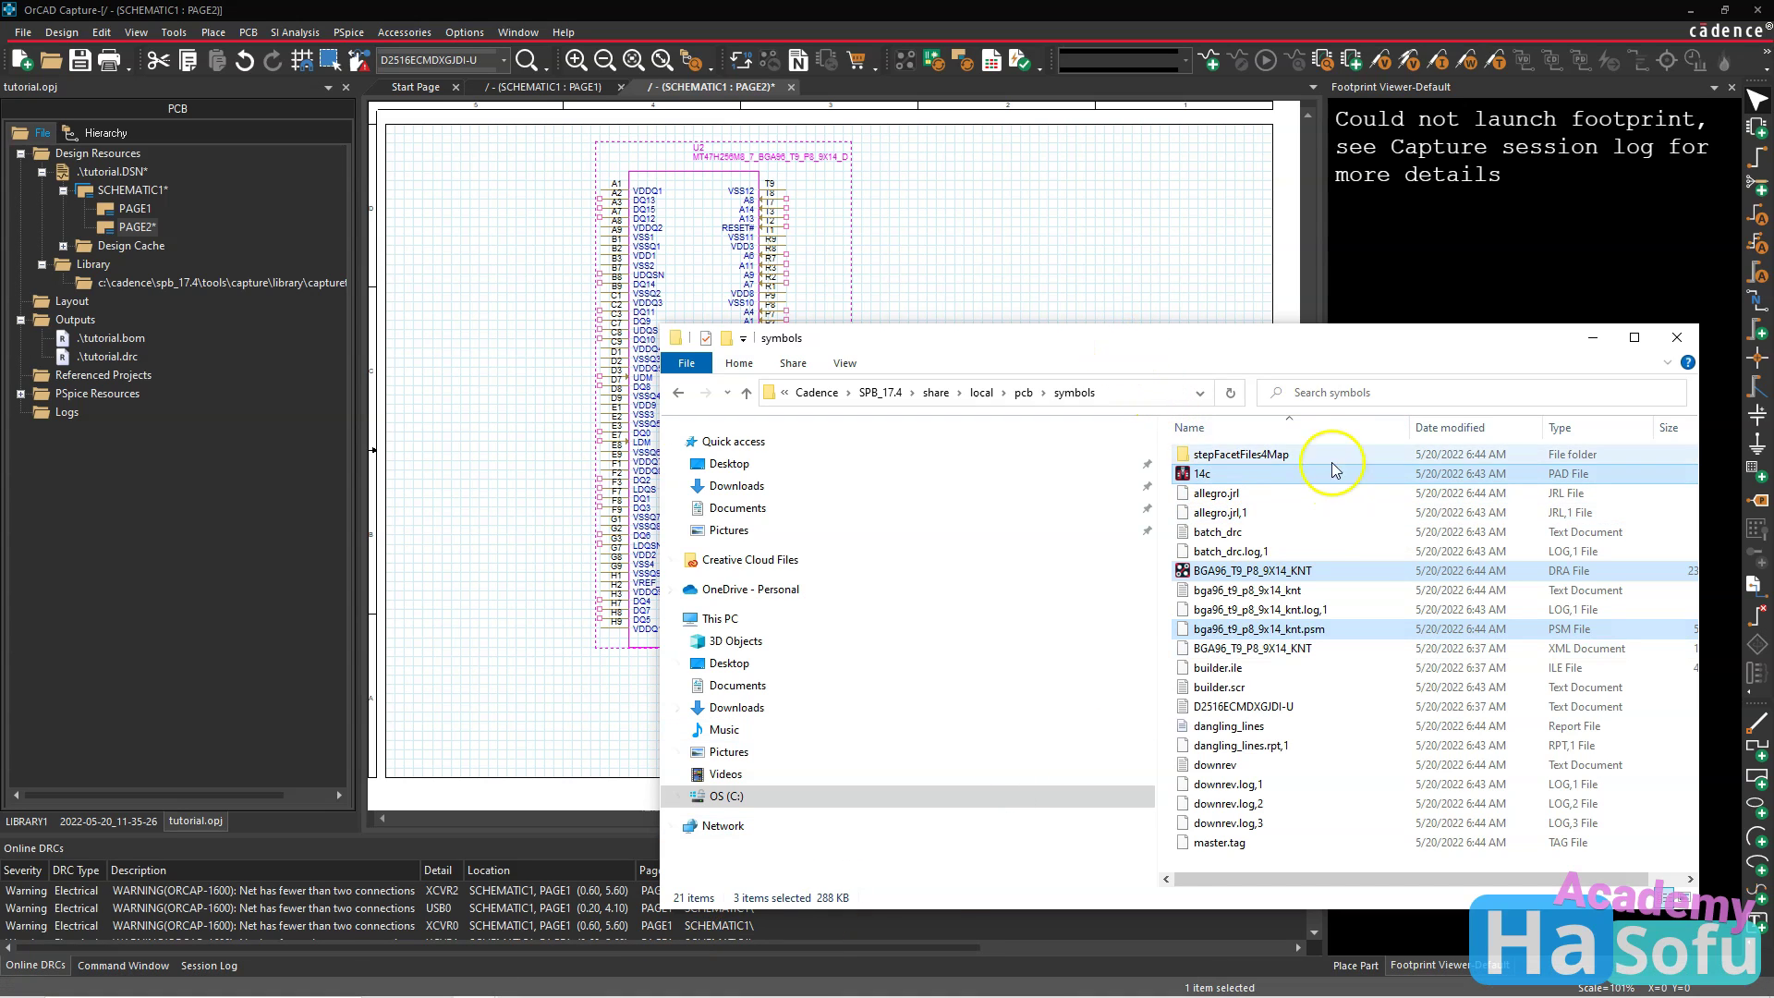
Paste the copied footprint and padstack files into the SPB_17.4\share\pcb\pcb_lib\symbols folder.
left_click(935, 394)
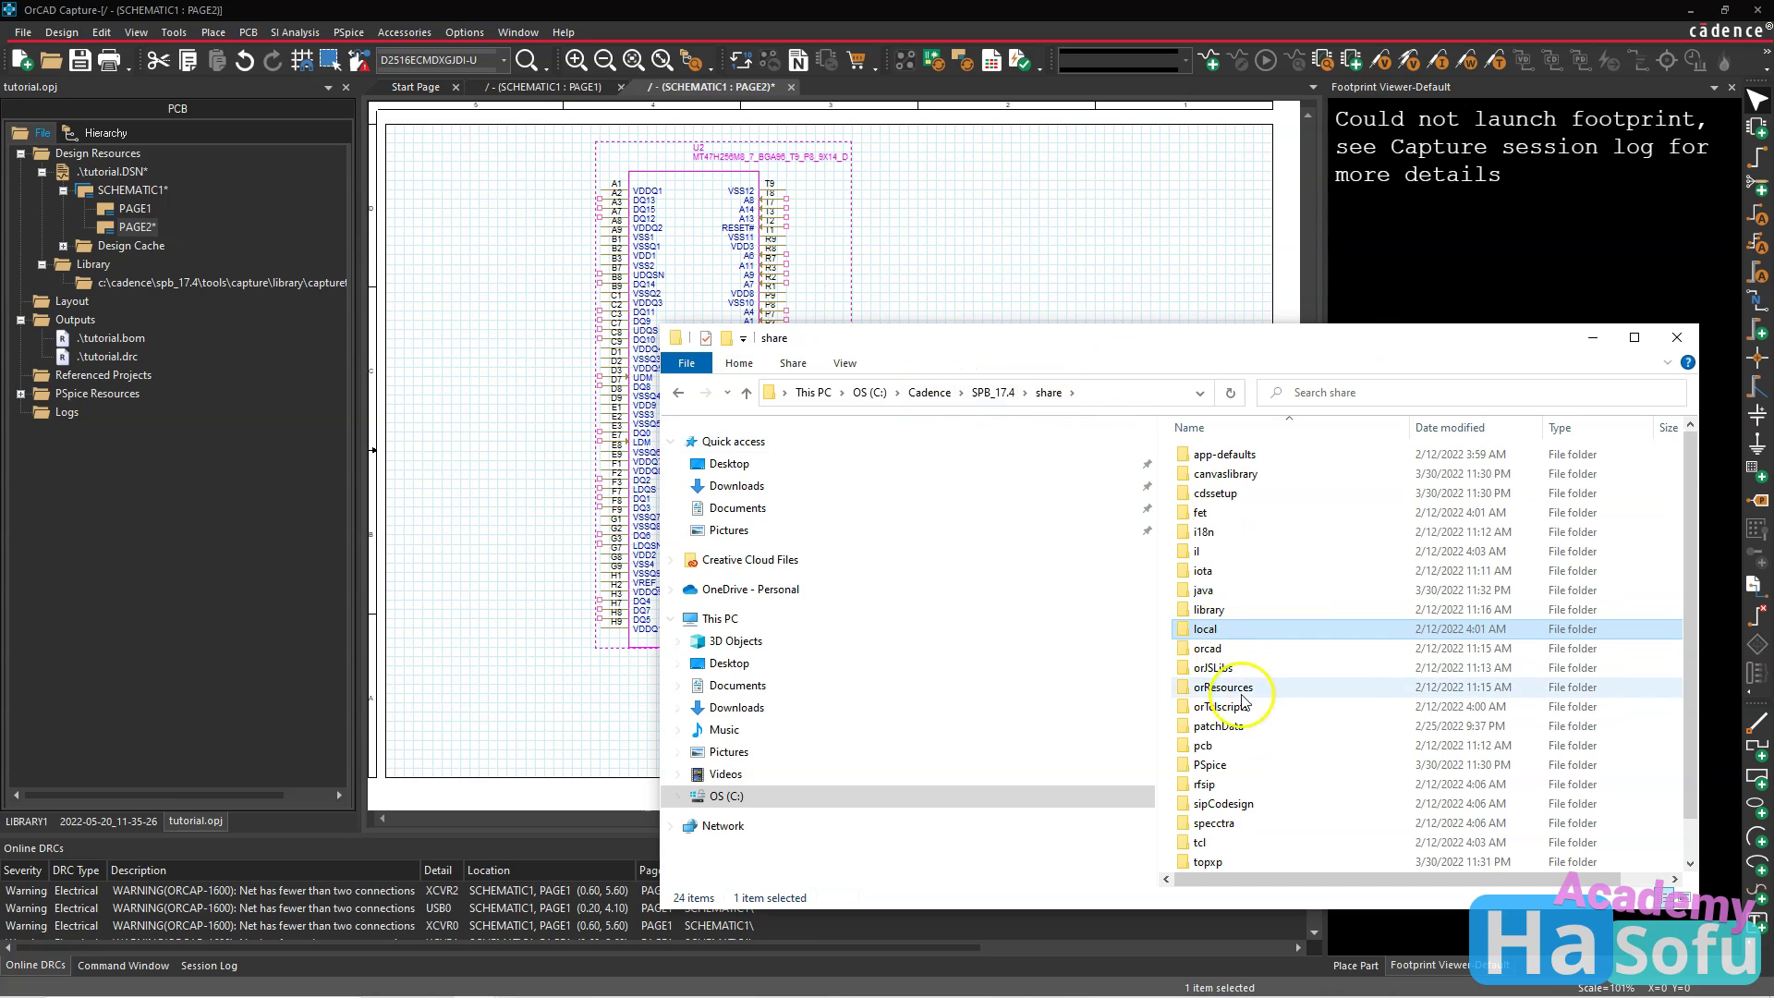
scroll(1262, 767, "down", 1)
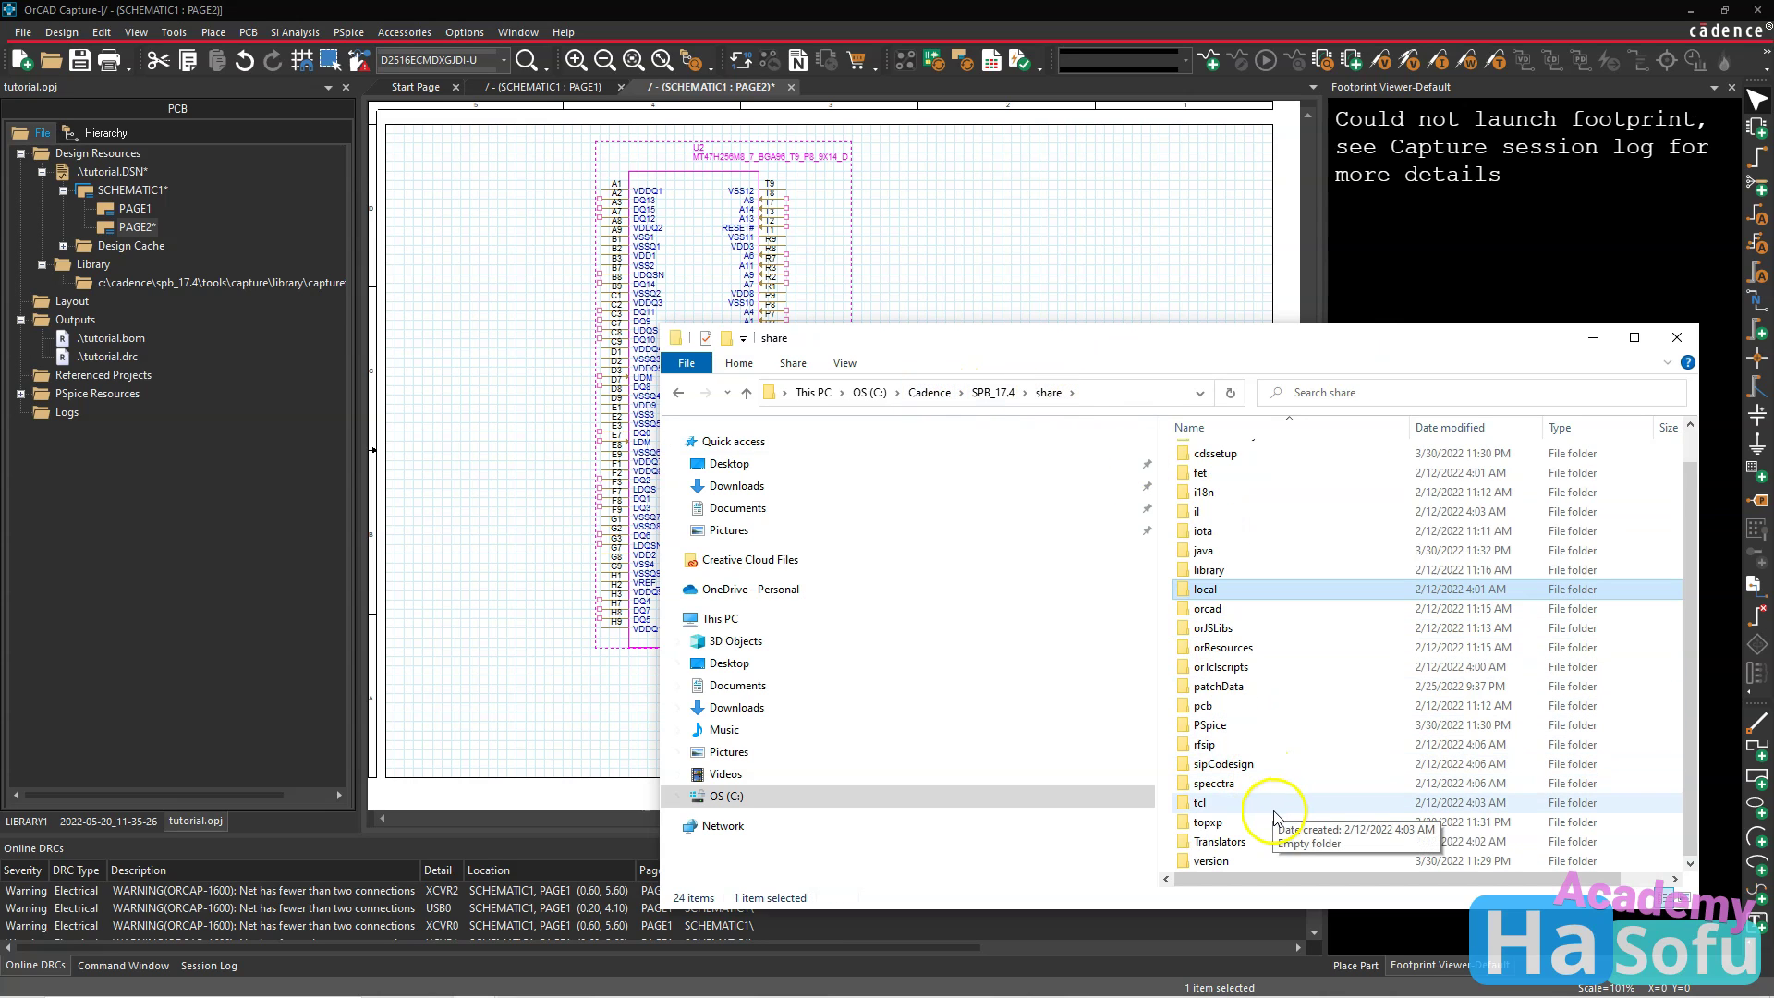
double_click(1259, 705)
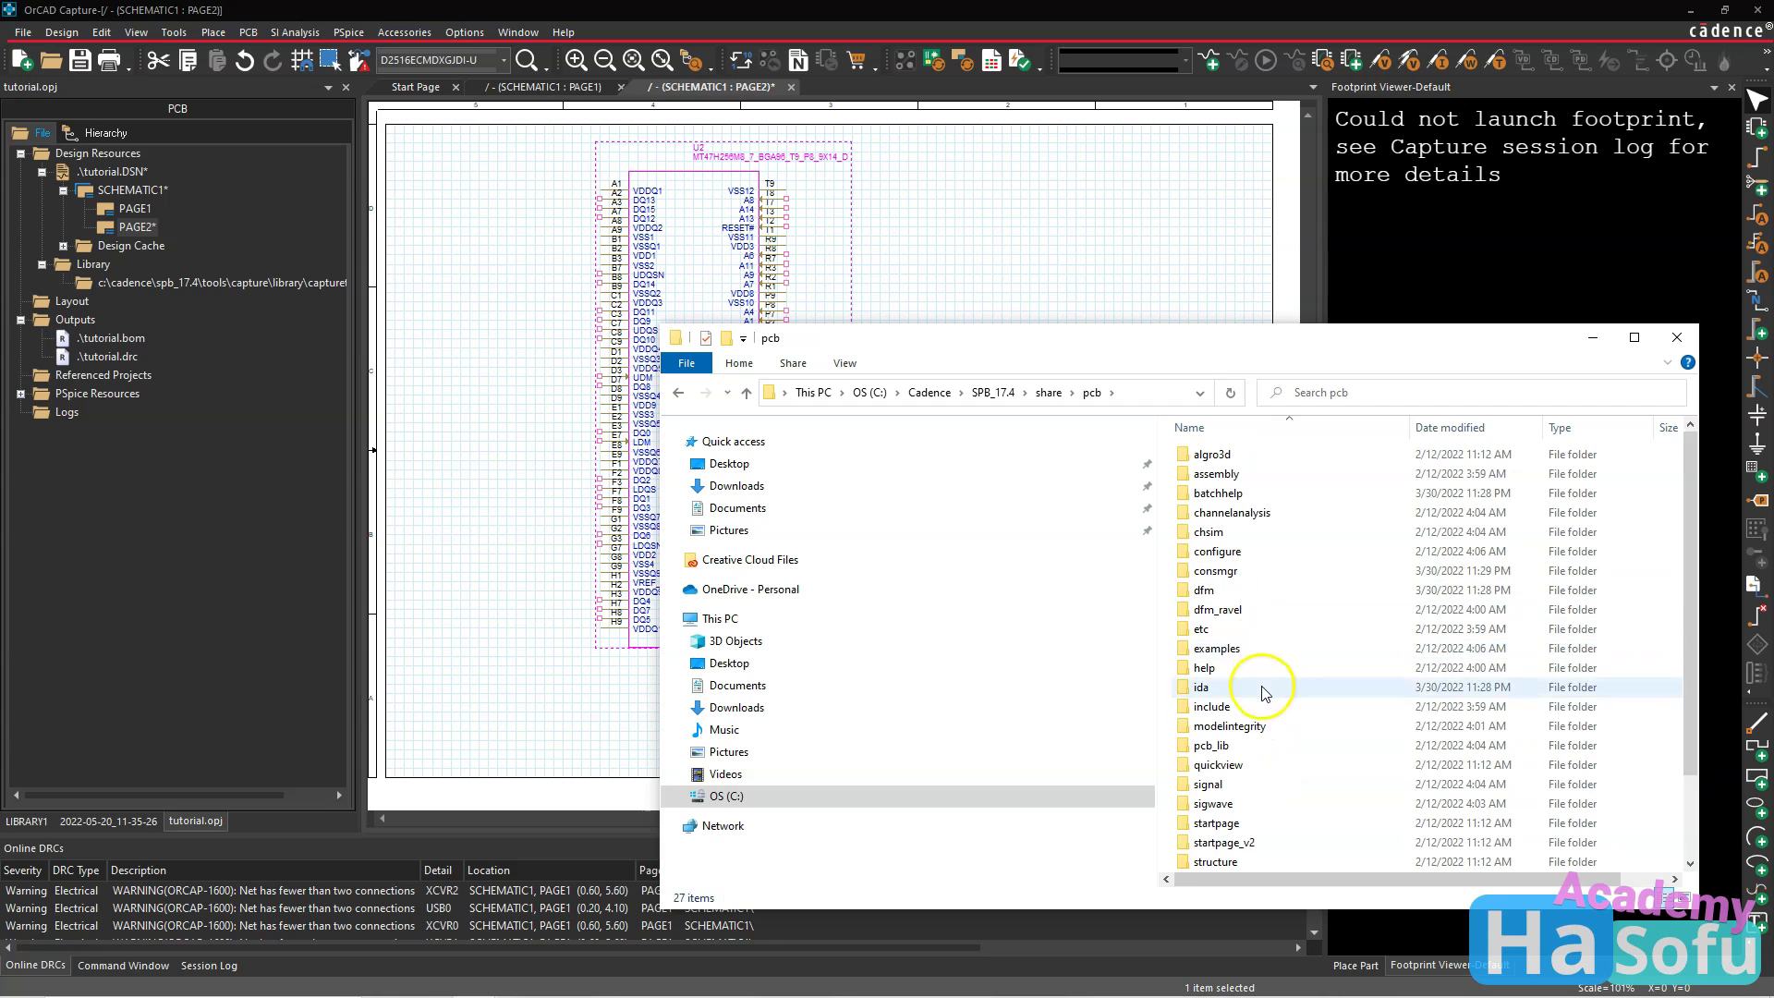
double_click(1253, 745)
double_click(1269, 475)
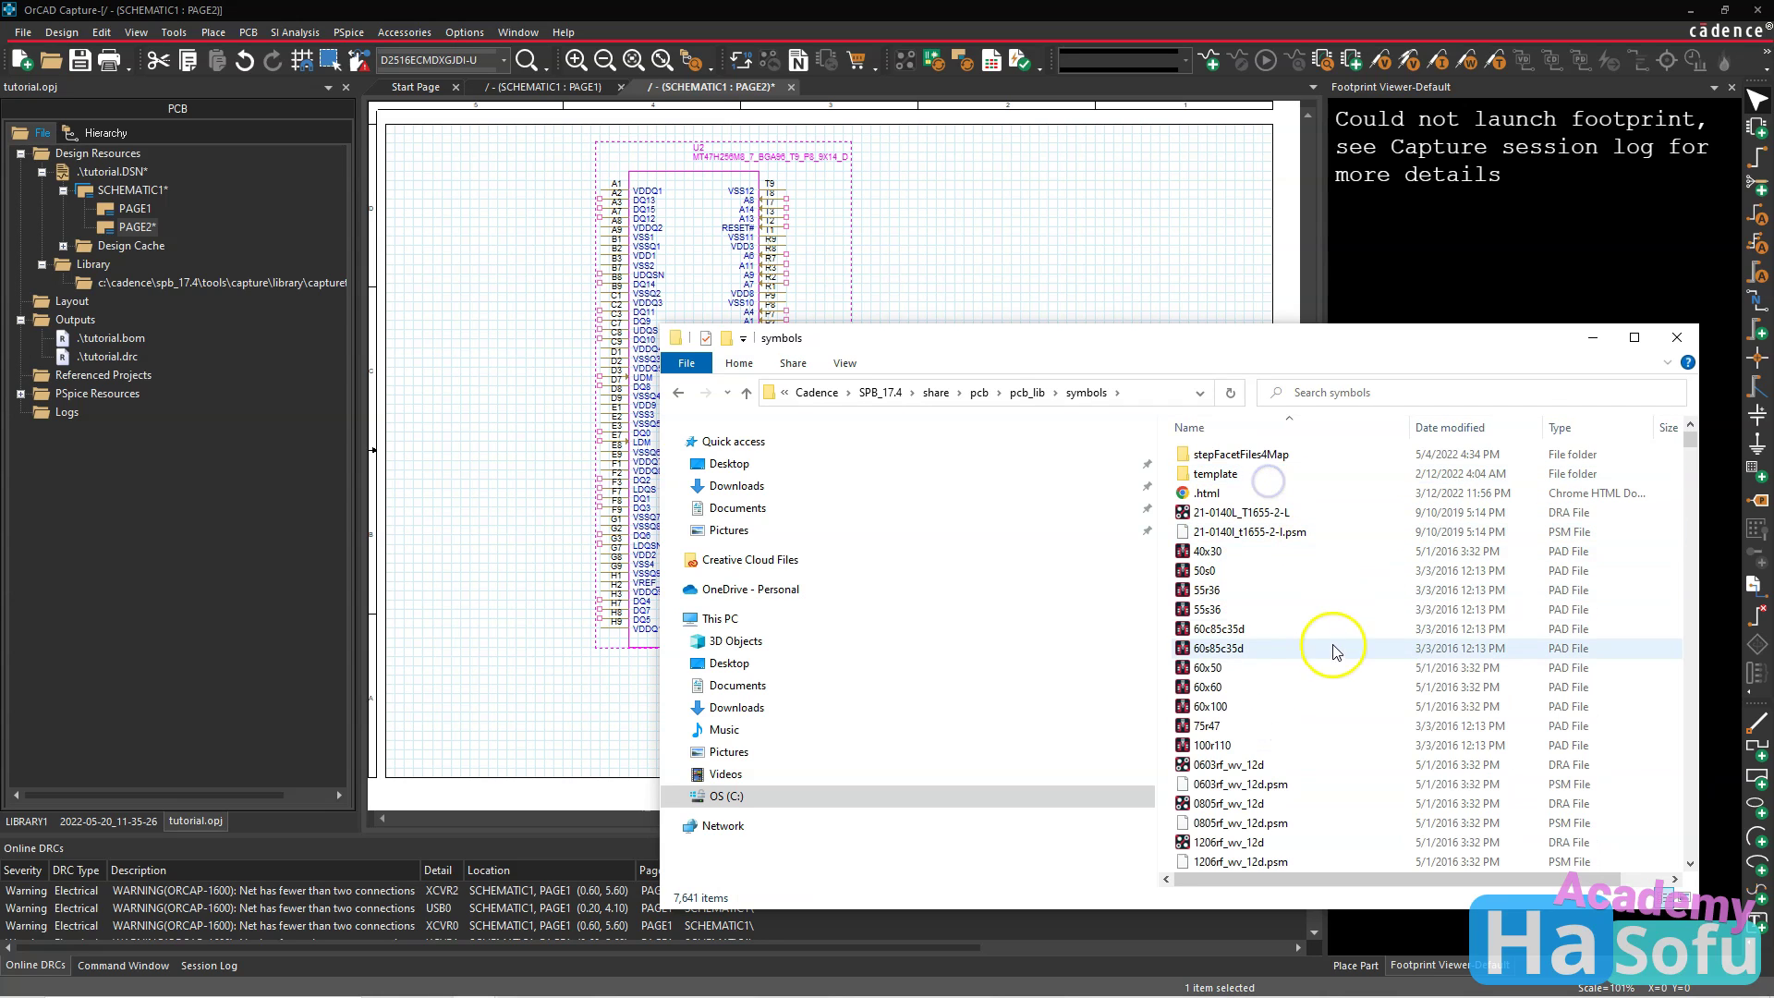
right_click(1164, 661)
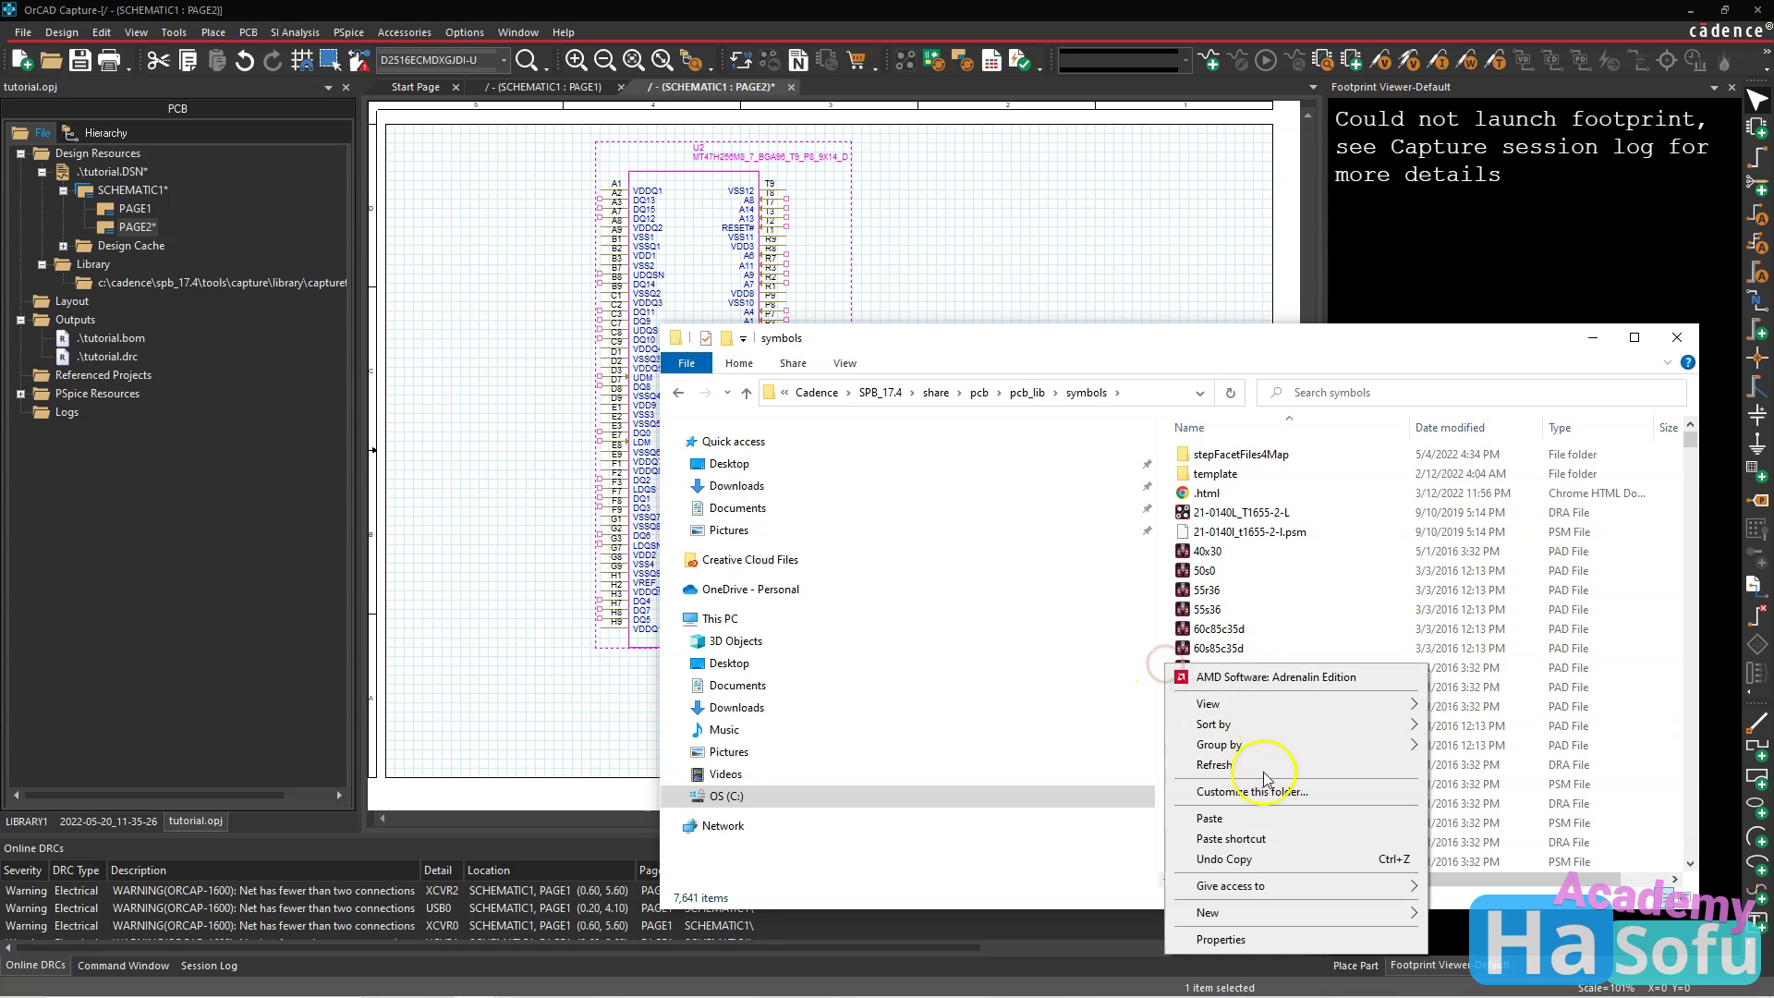
left_click(1260, 818)
Return to OrCAD Capture, reload the selected part's footprint in the viewer and show its package information and dimensions.
left_click(866, 280)
left_click(706, 333)
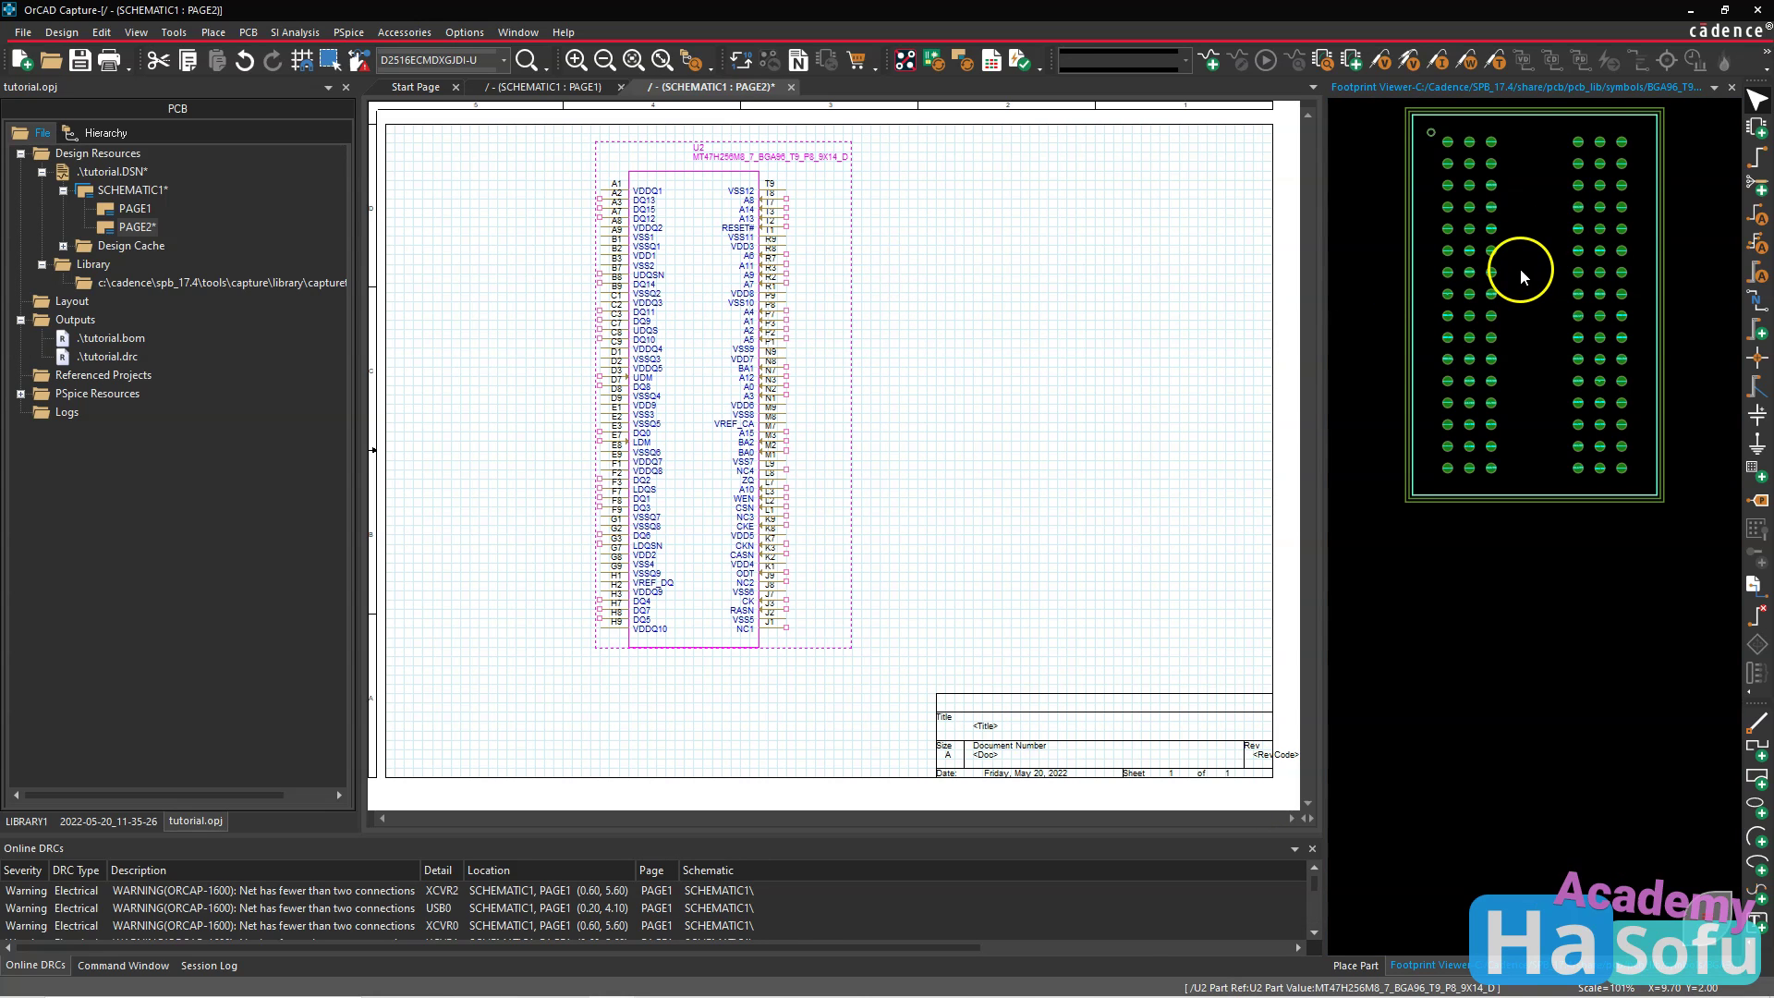
left_click(1521, 269)
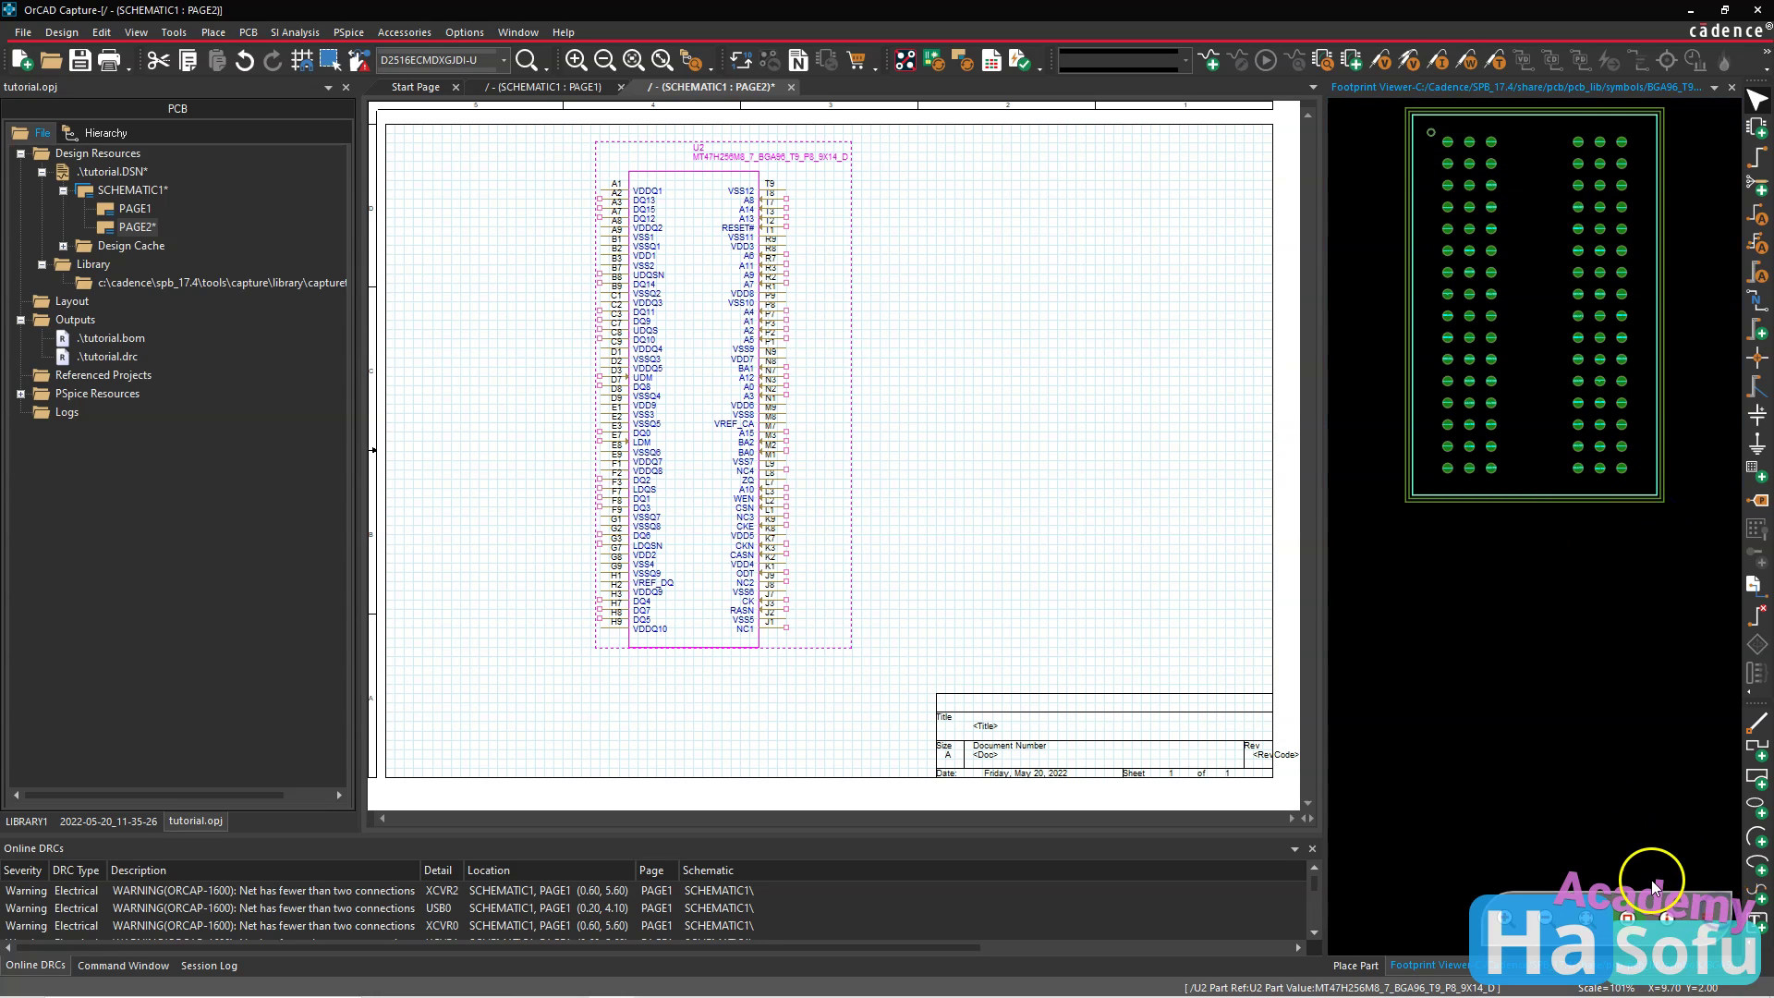
left_click(1673, 920)
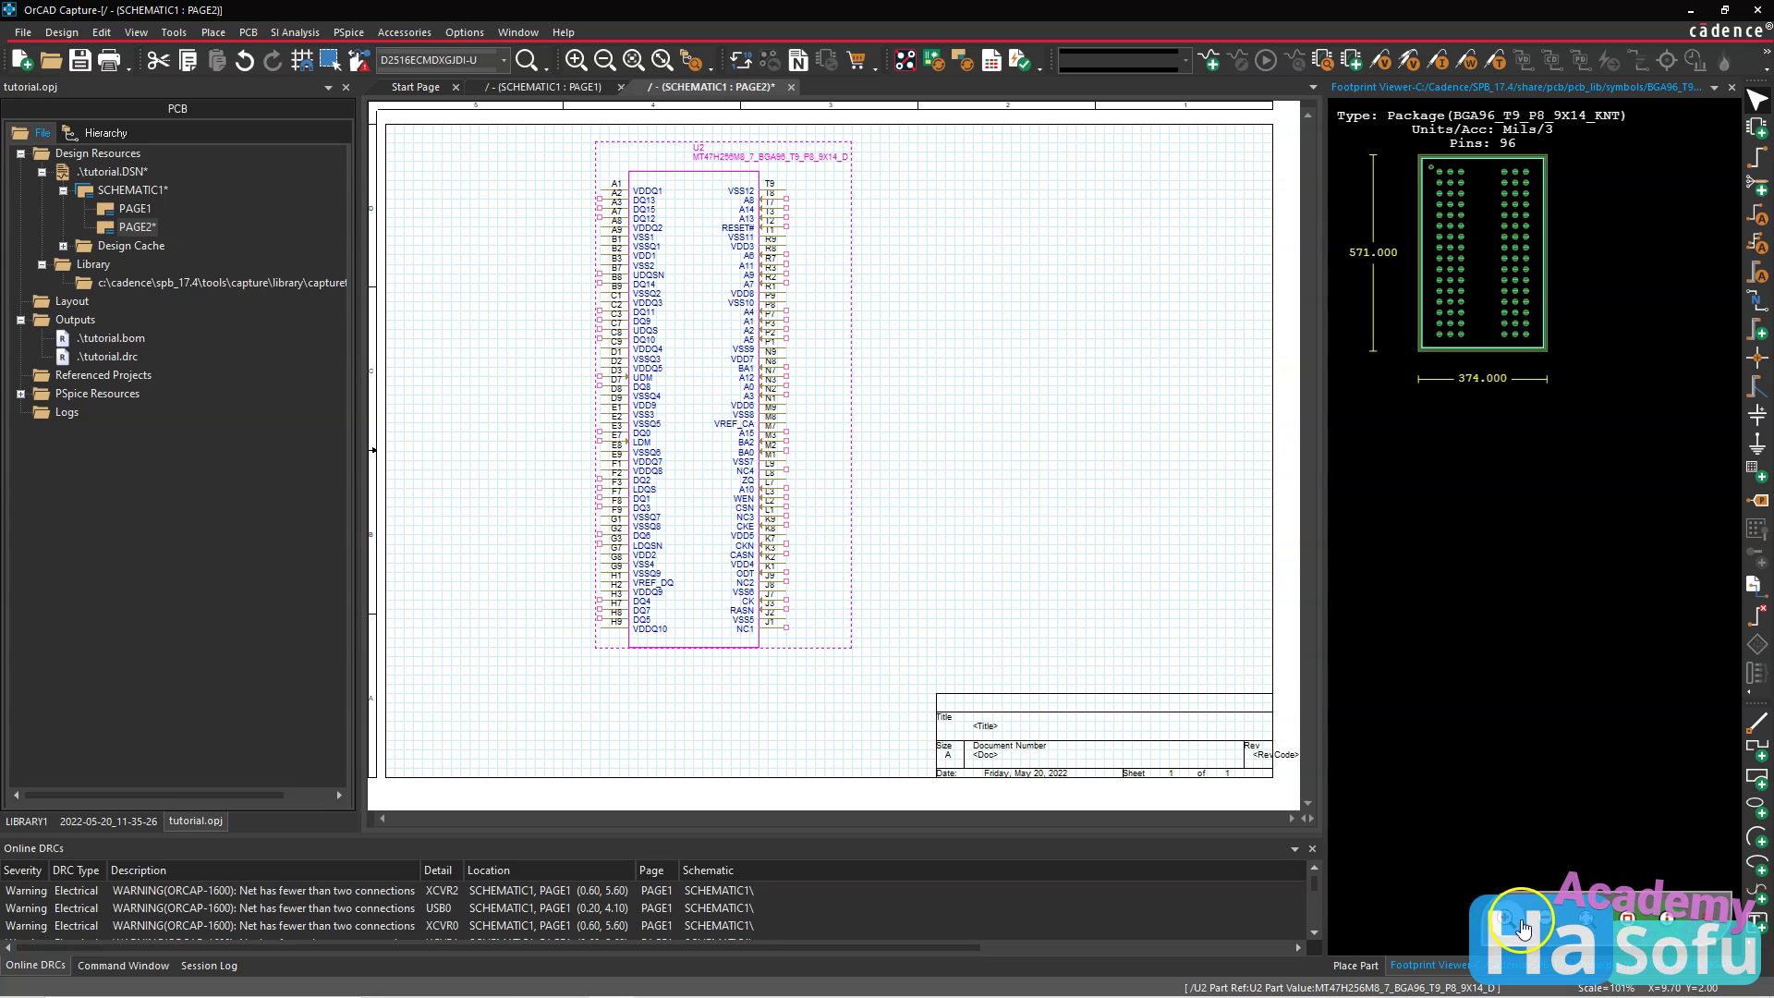
left_click(1517, 317)
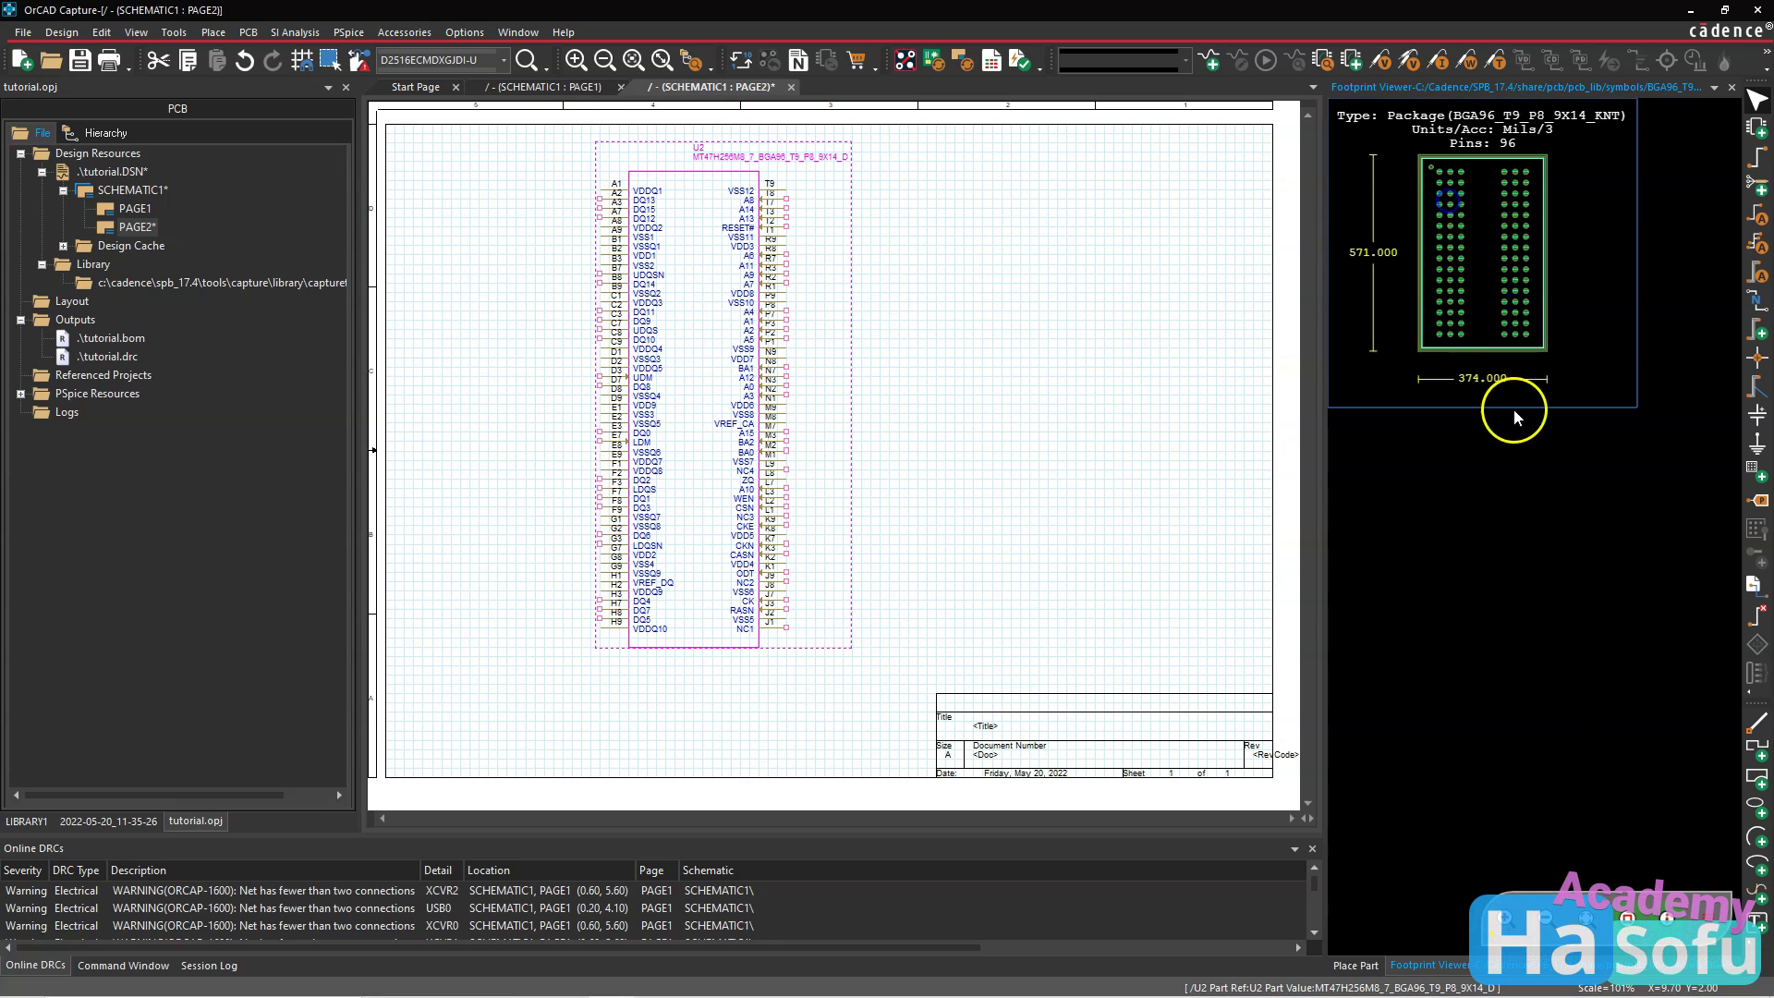
Hide the footprint's dimensions, widen the footprint viewer to enlarge the preview and deselect the part.
left_click(1619, 886)
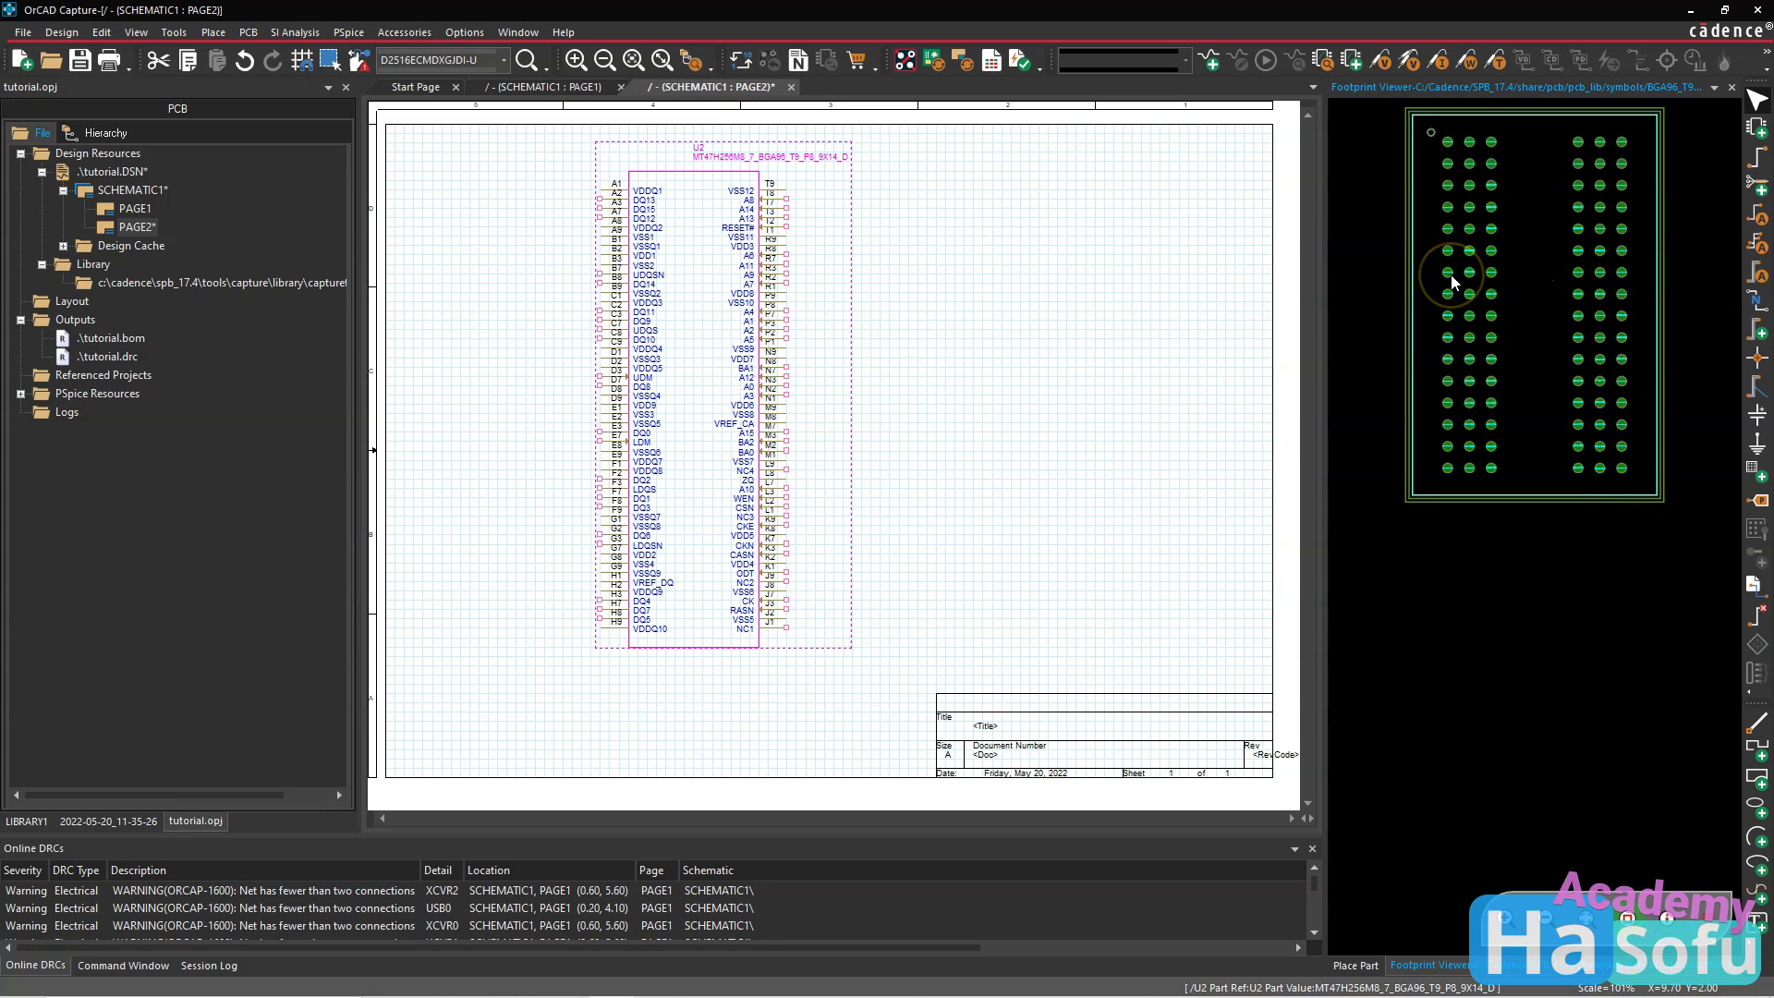
left_click(1471, 233)
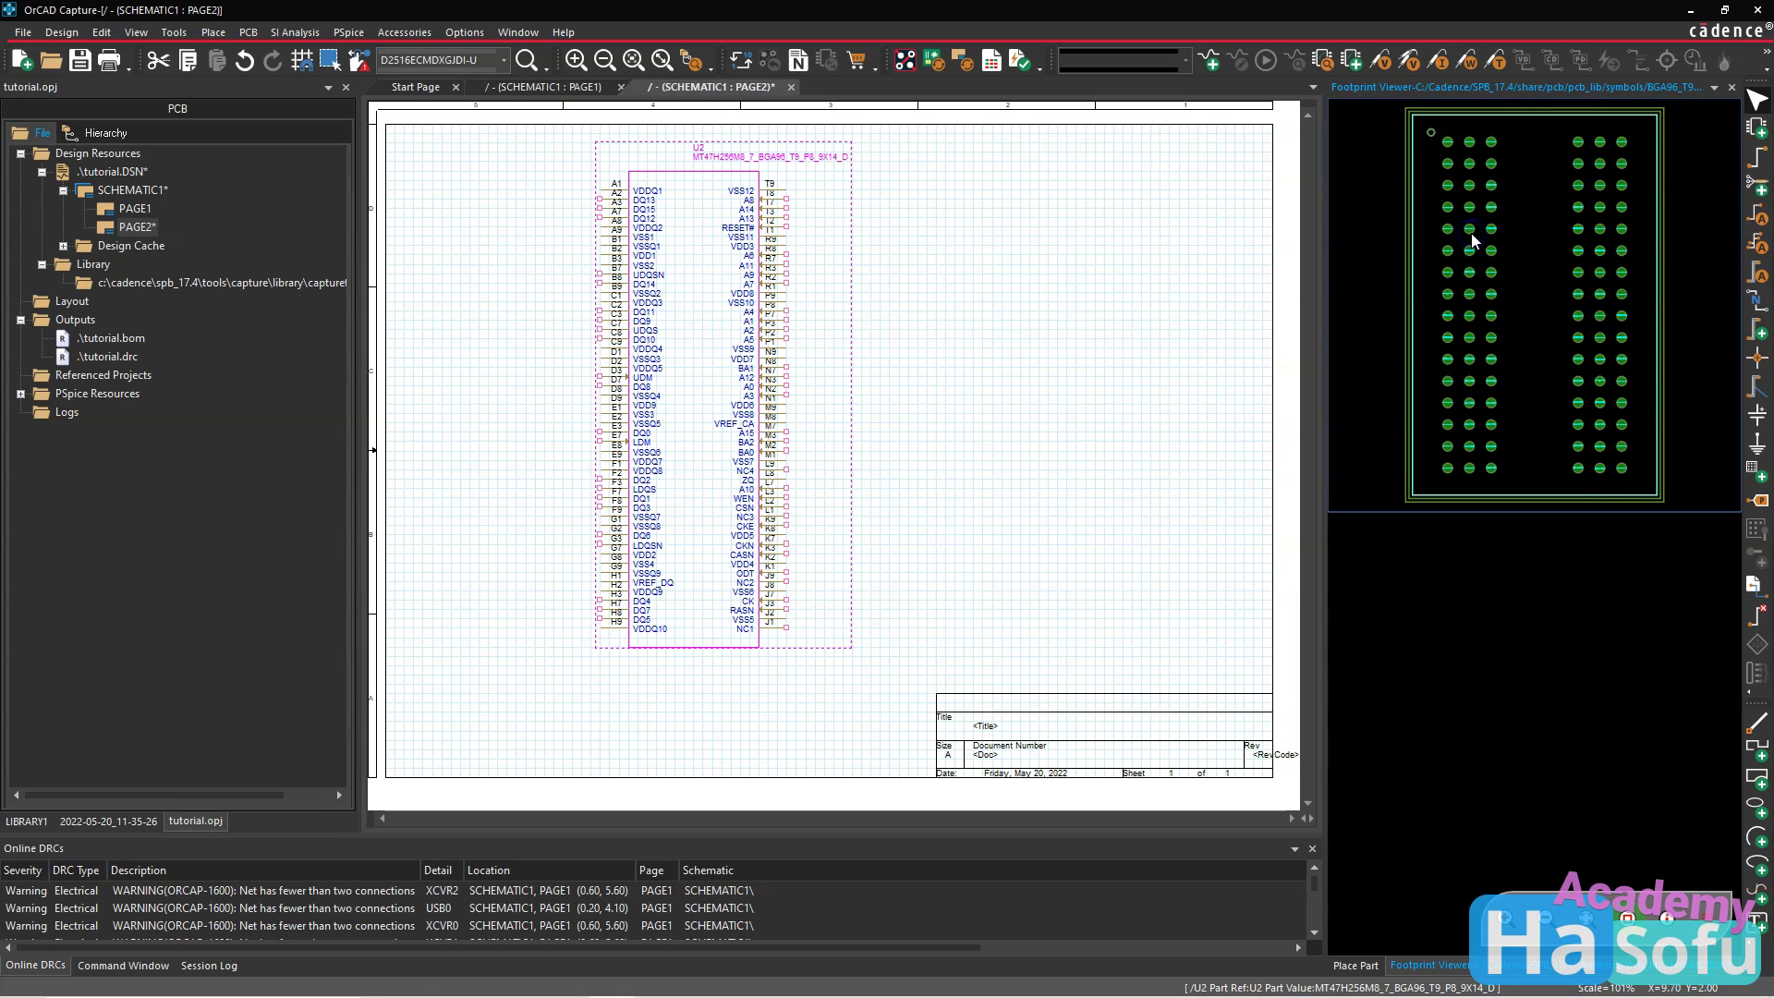
left_click_drag(1322, 267, 988, 295)
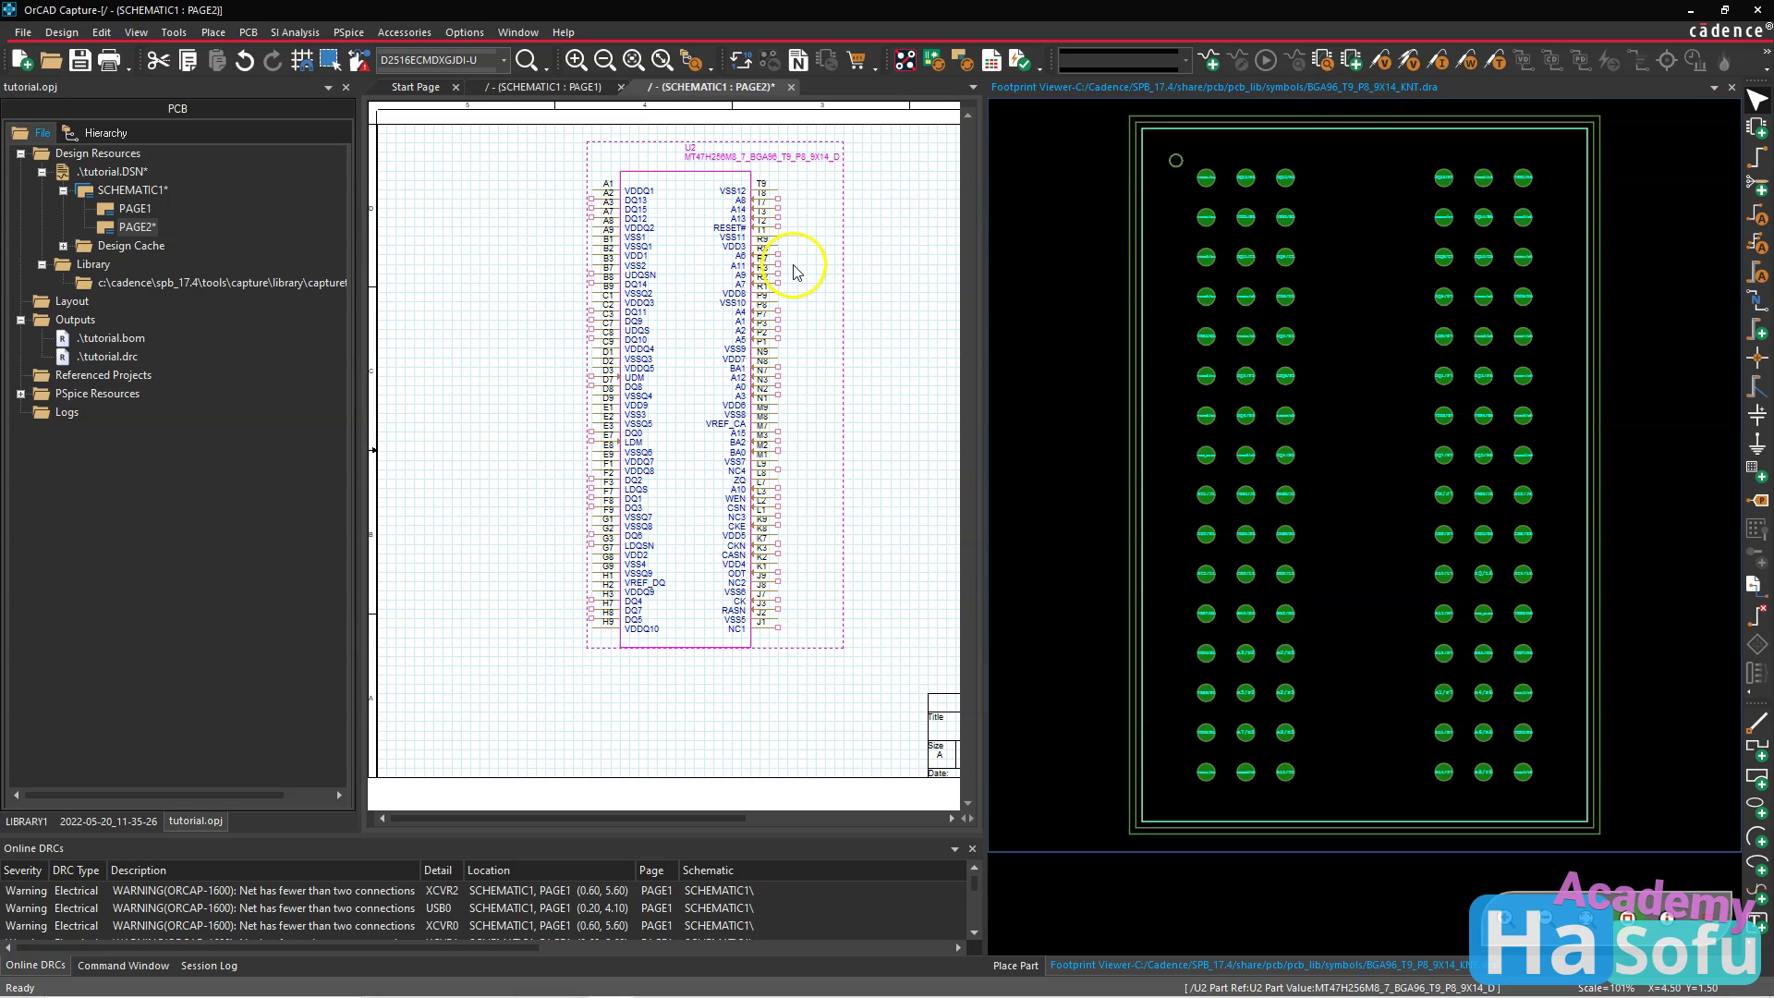
left_click(891, 230)
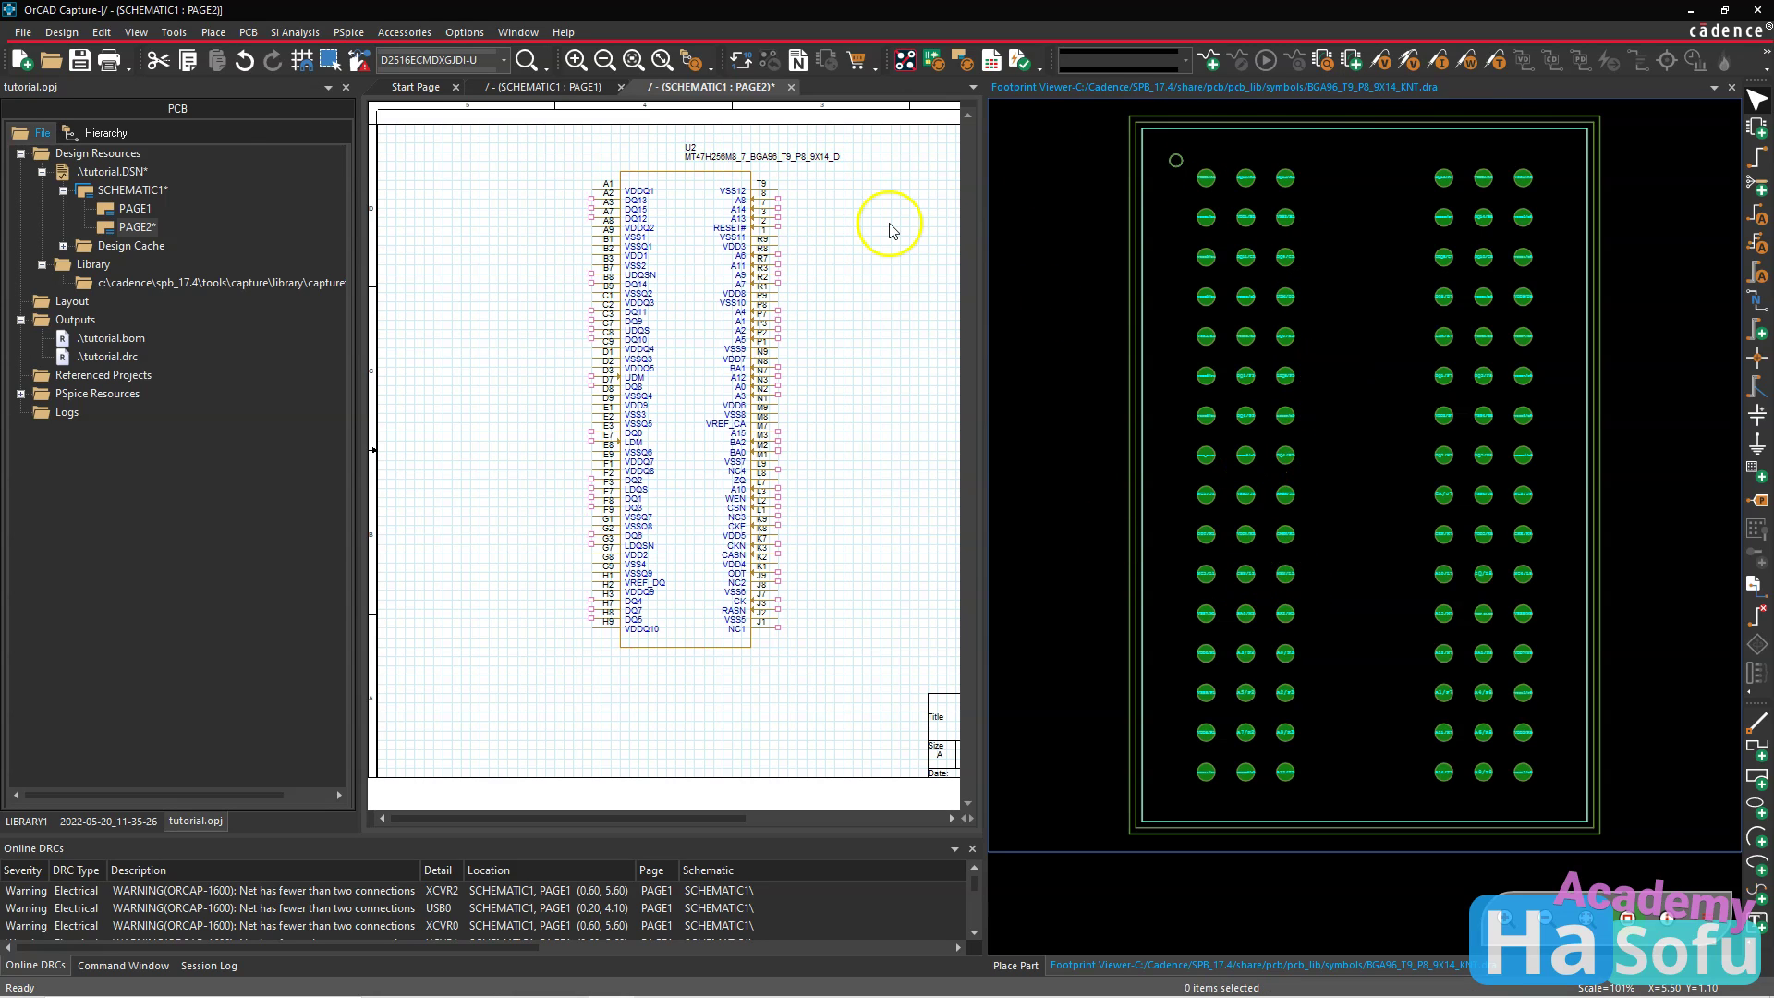
Save the schematic design and try to create a new PCB layout in the allegro folder with the board file allegro\tutorial.brd.
left_click(79, 61)
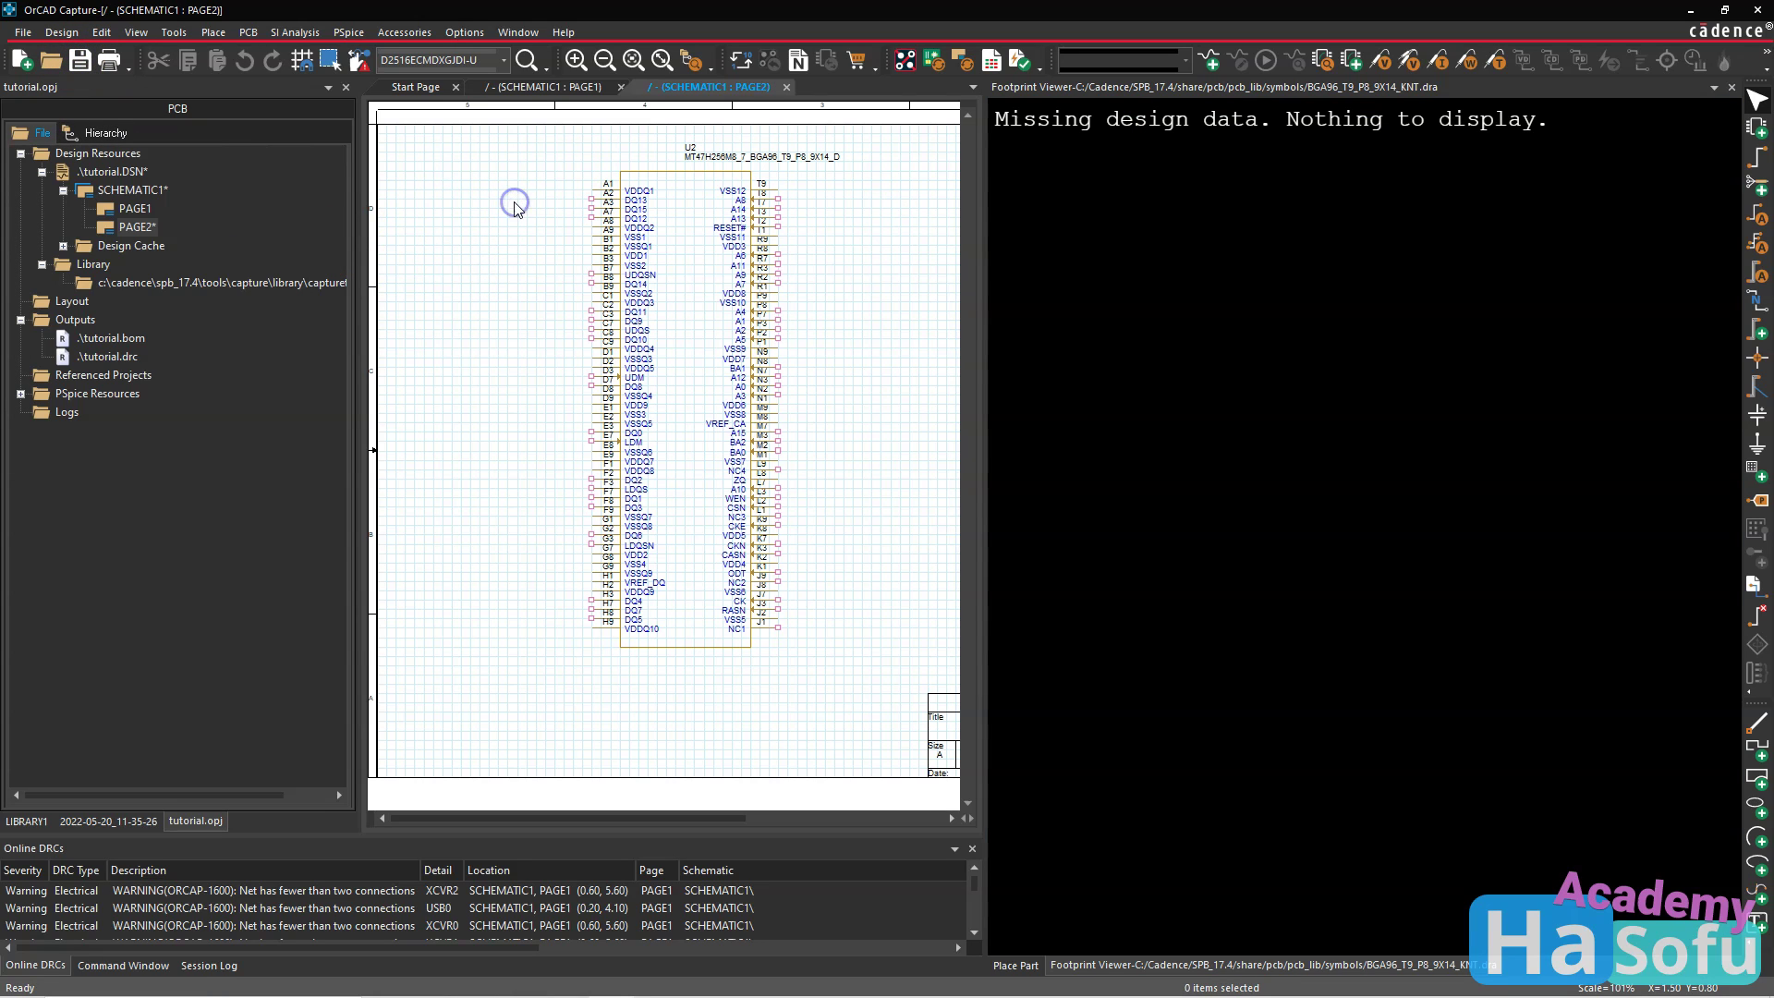
left_click(236, 31)
left_click(238, 31)
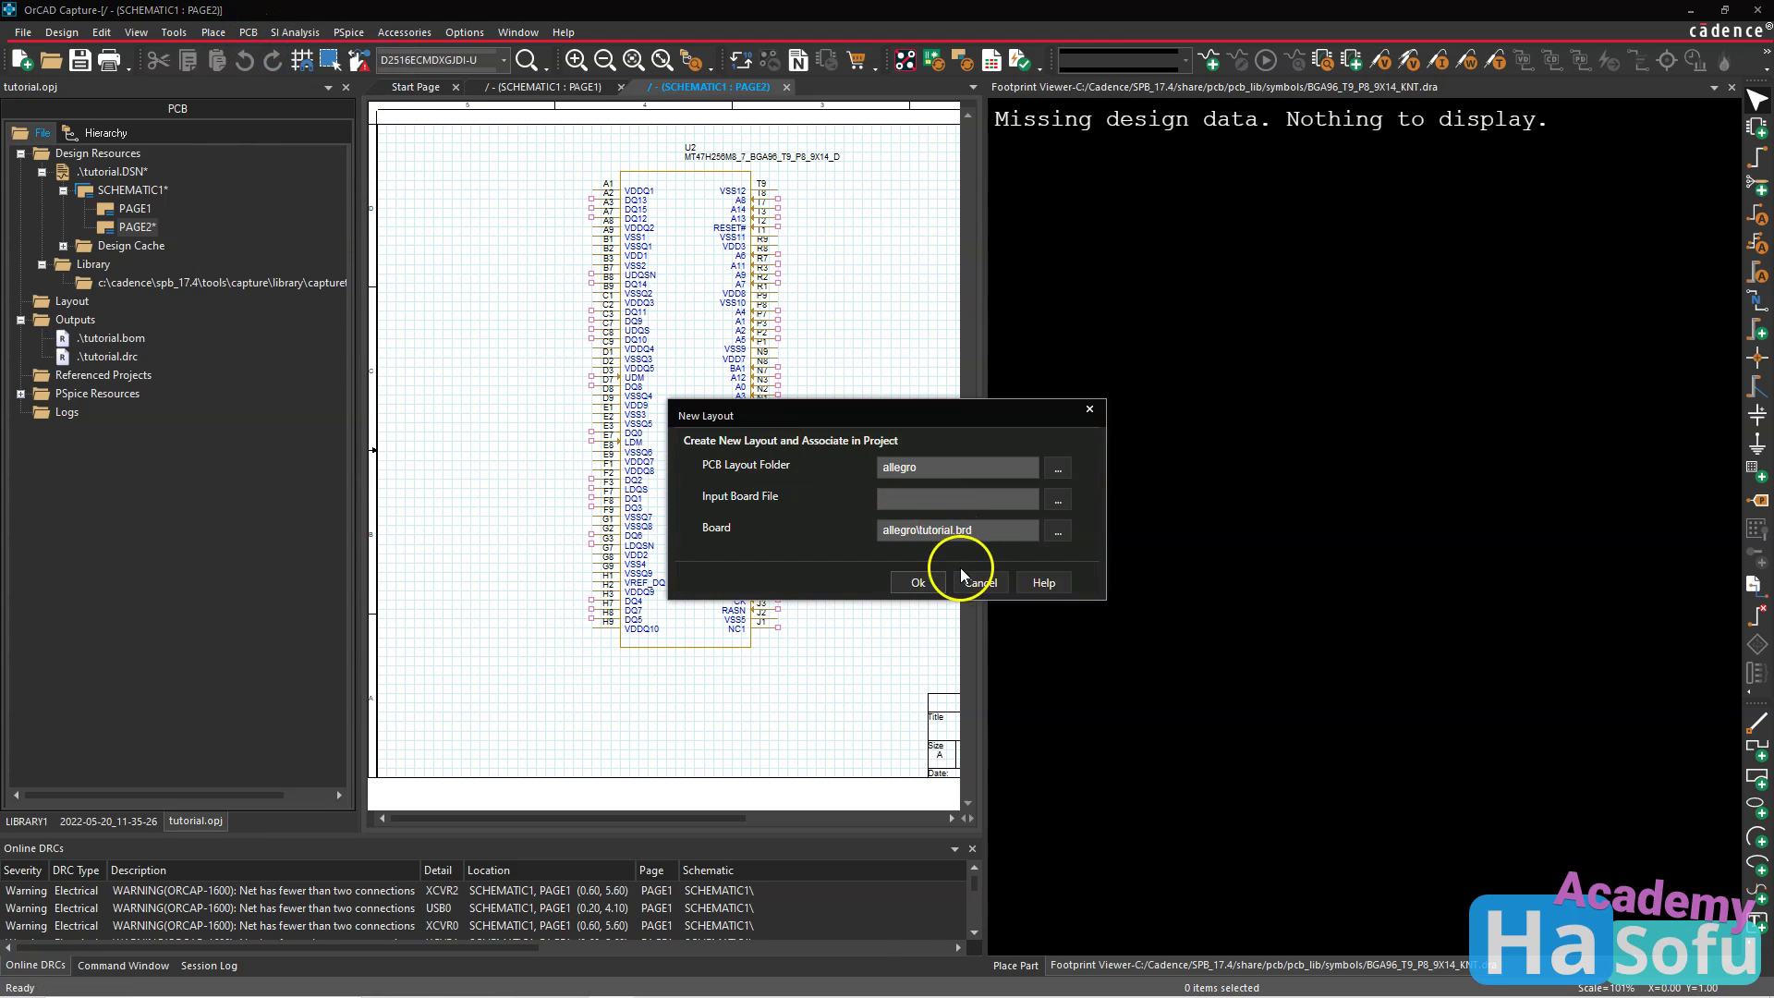
left_click(952, 578)
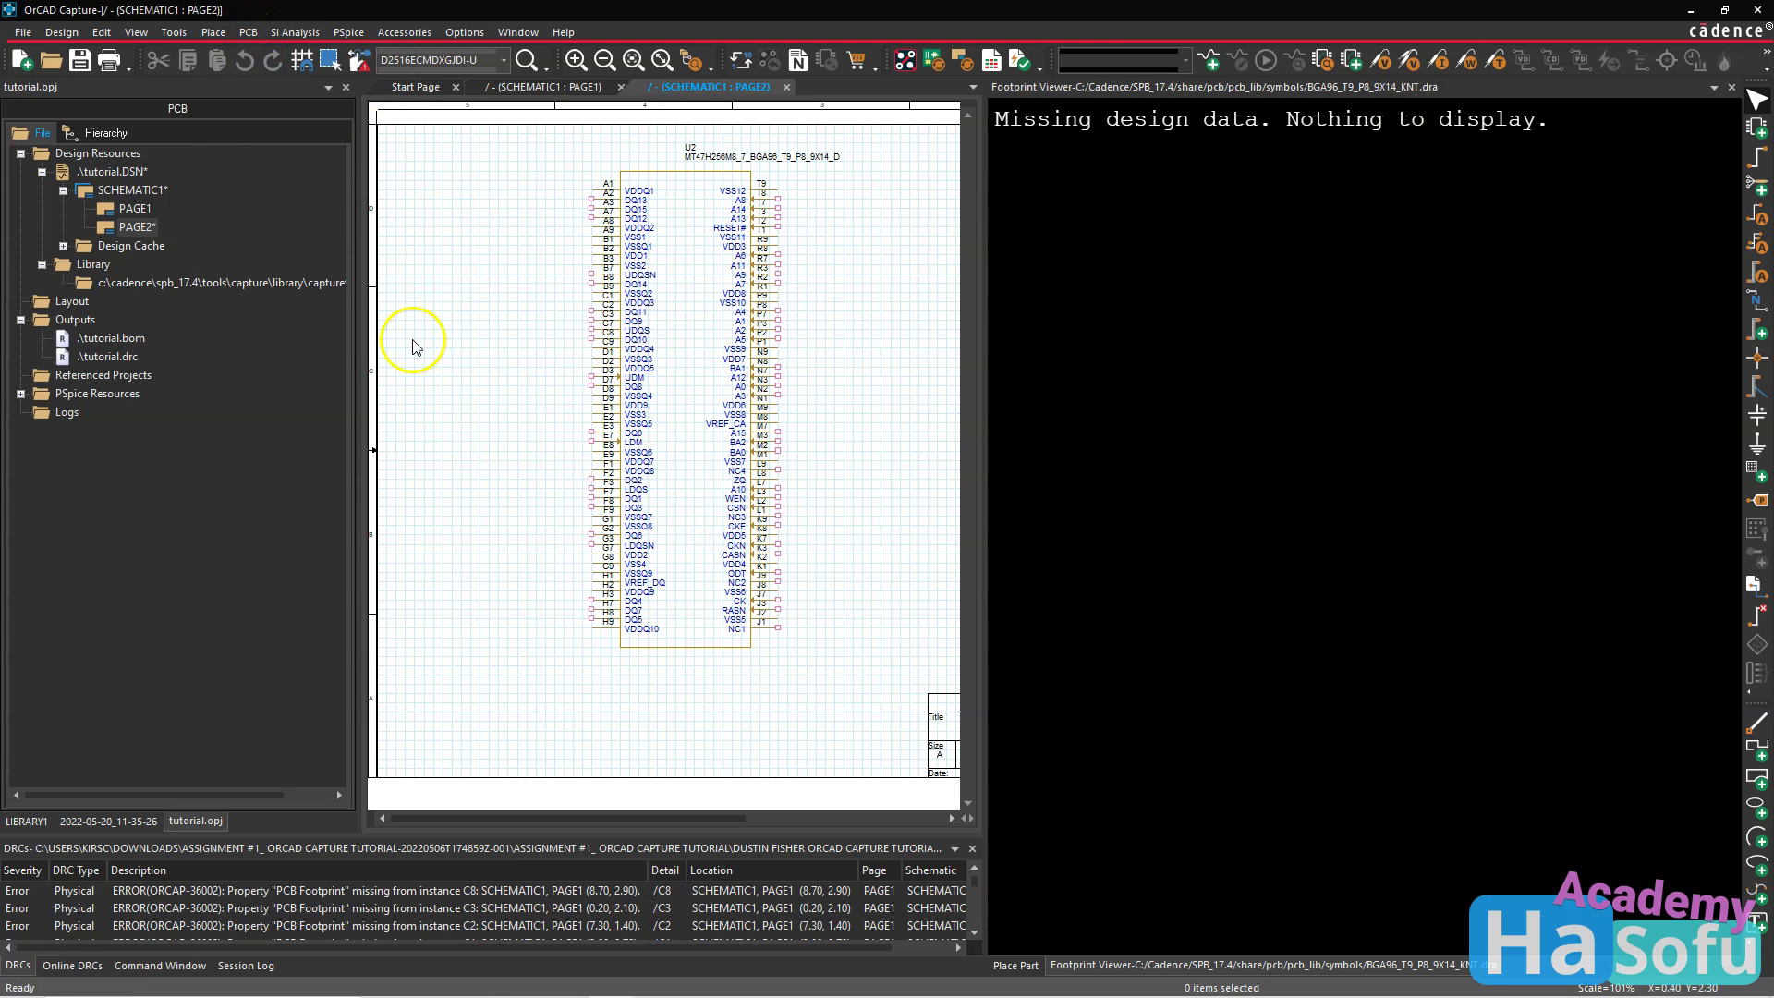
Close the footprint viewer and the part placement pane to give the schematic page the full width.
left_click(1731, 87)
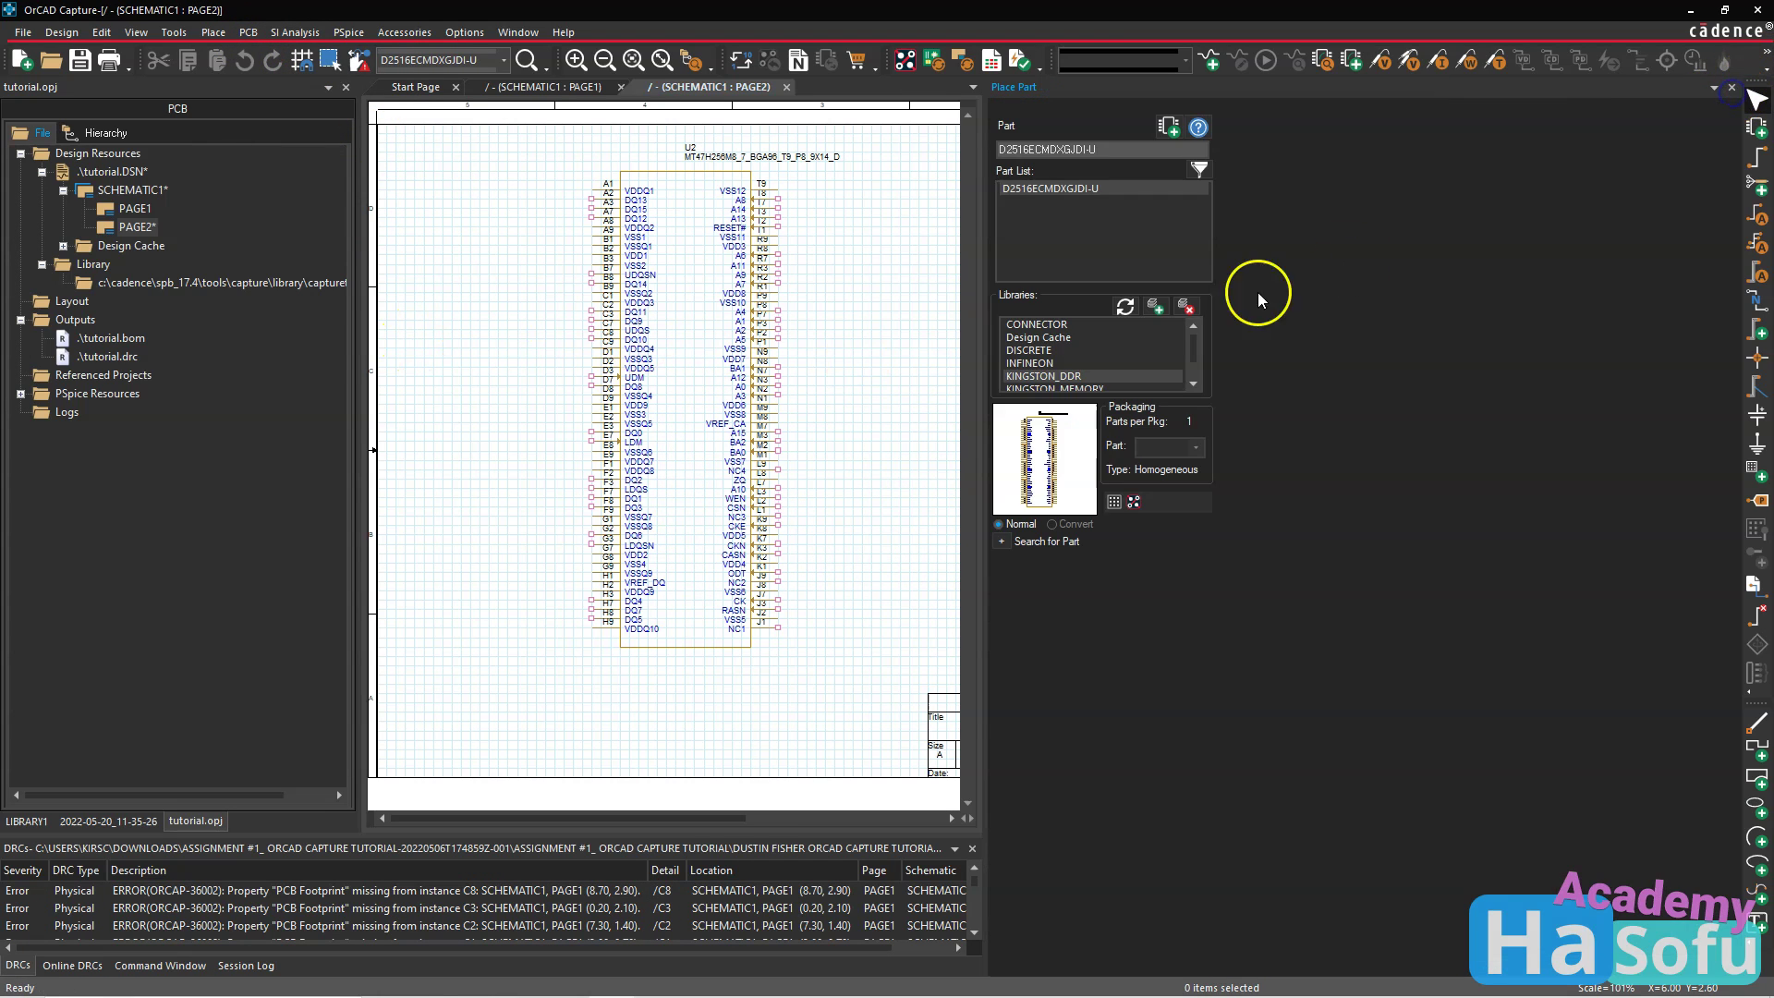
left_click(1732, 86)
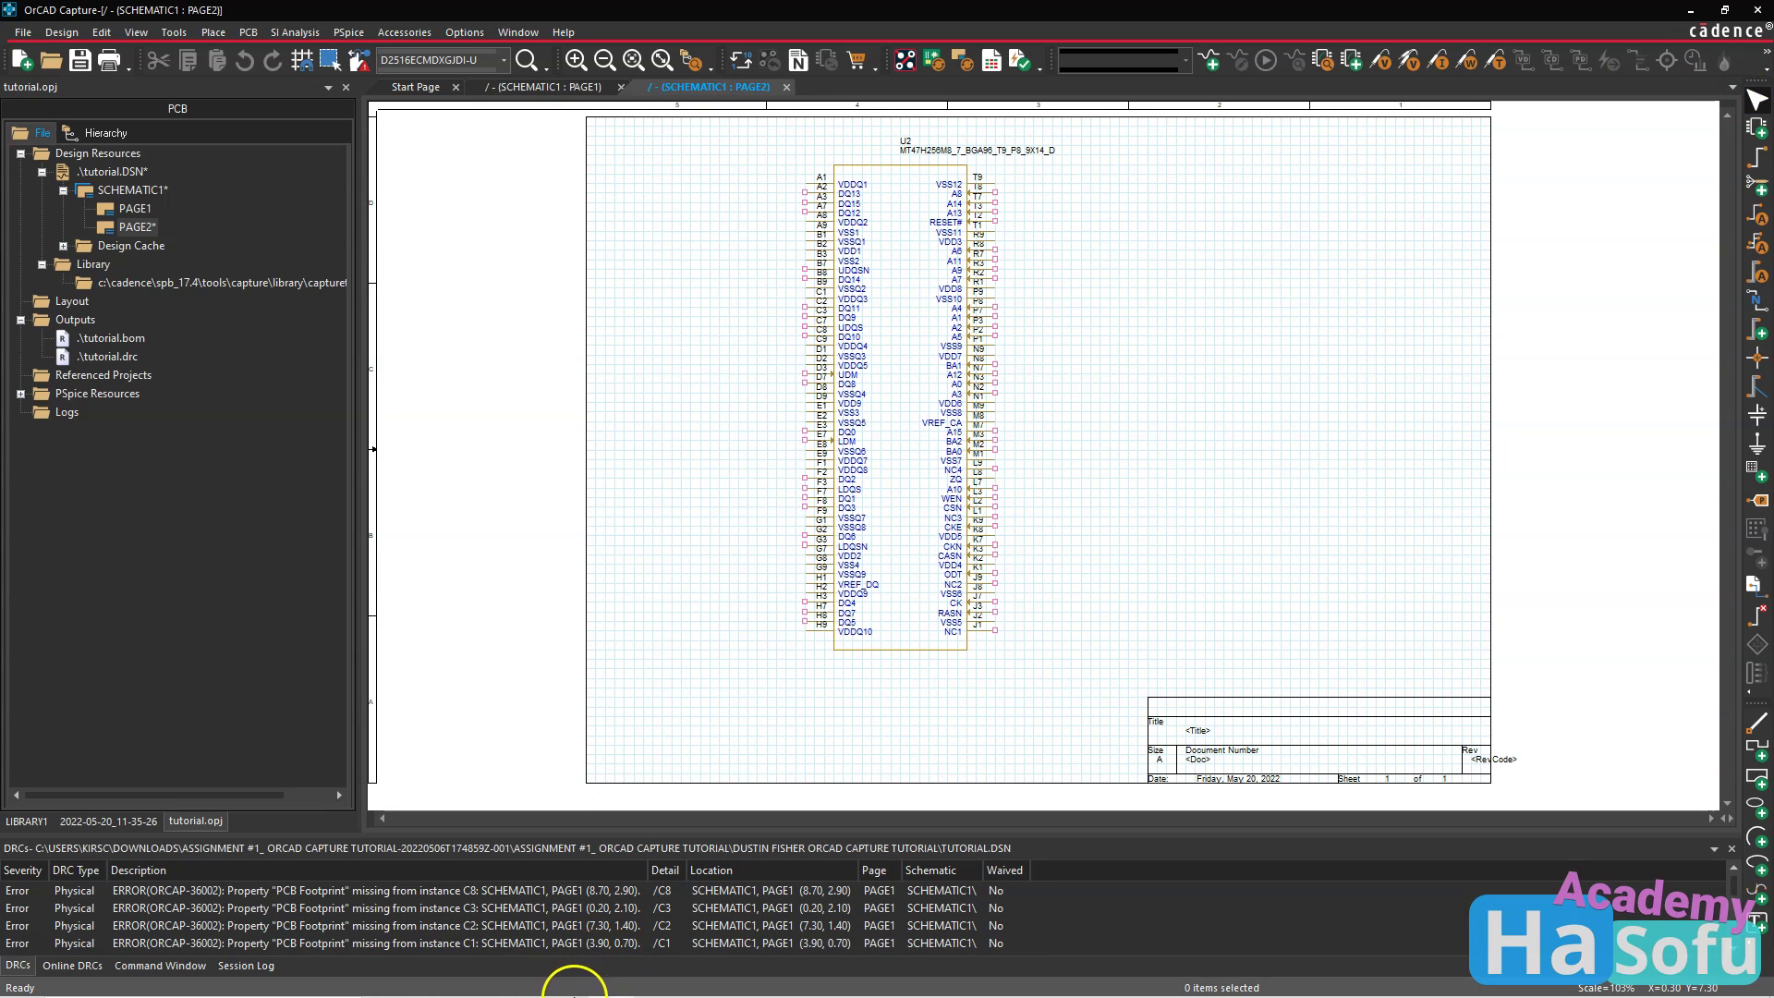
Switch to the browser, dismiss Ultra Librarian's download notice and view the main details of the D2516ECMDXGJDI-U on its Digi-Key page.
left_click(523, 981)
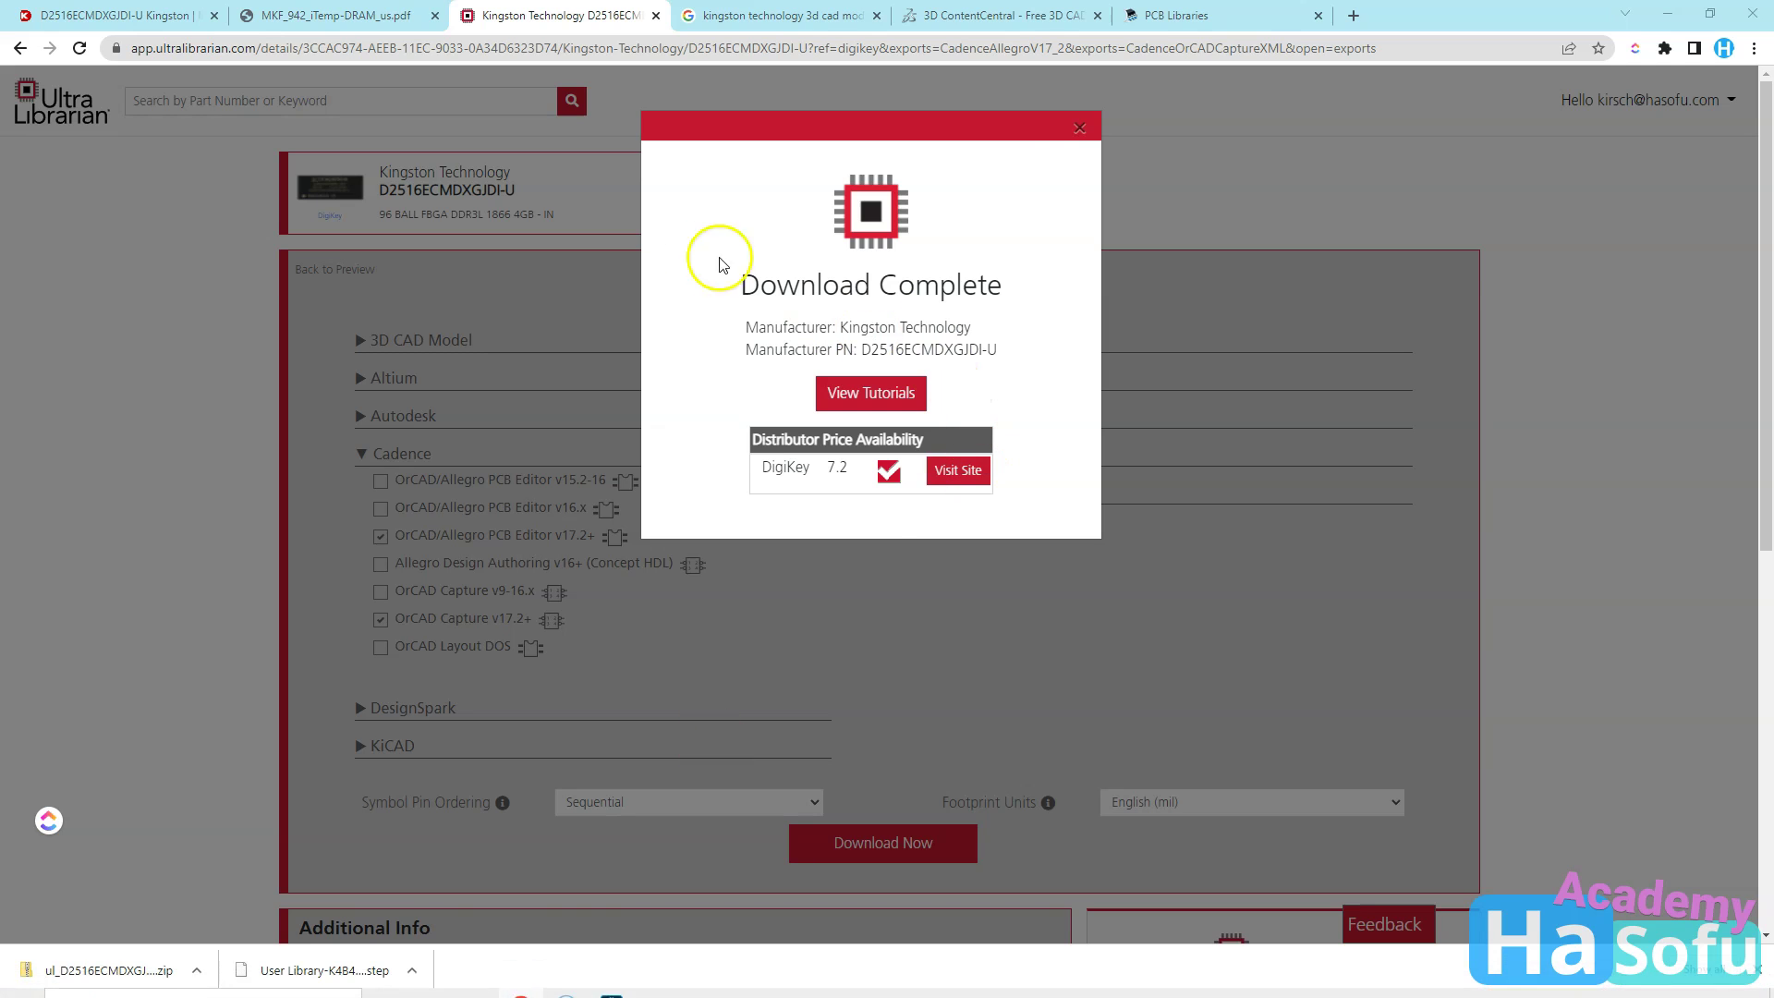
left_click(1080, 126)
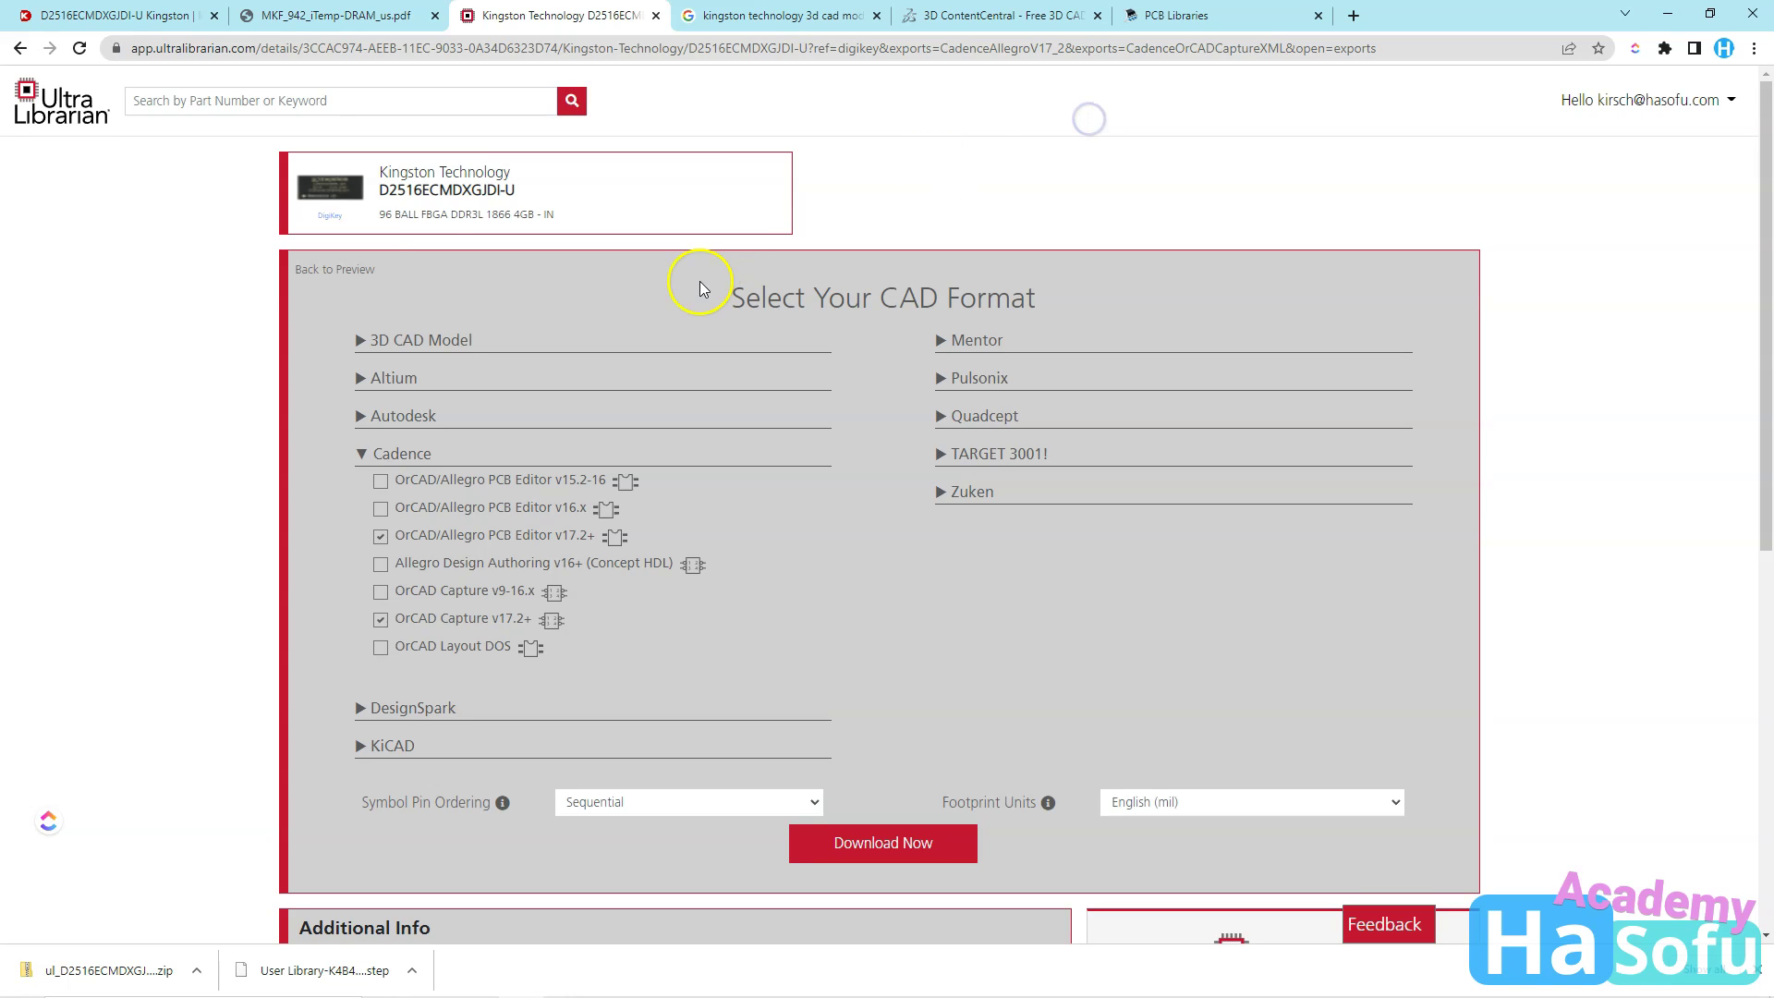
left_click(115, 15)
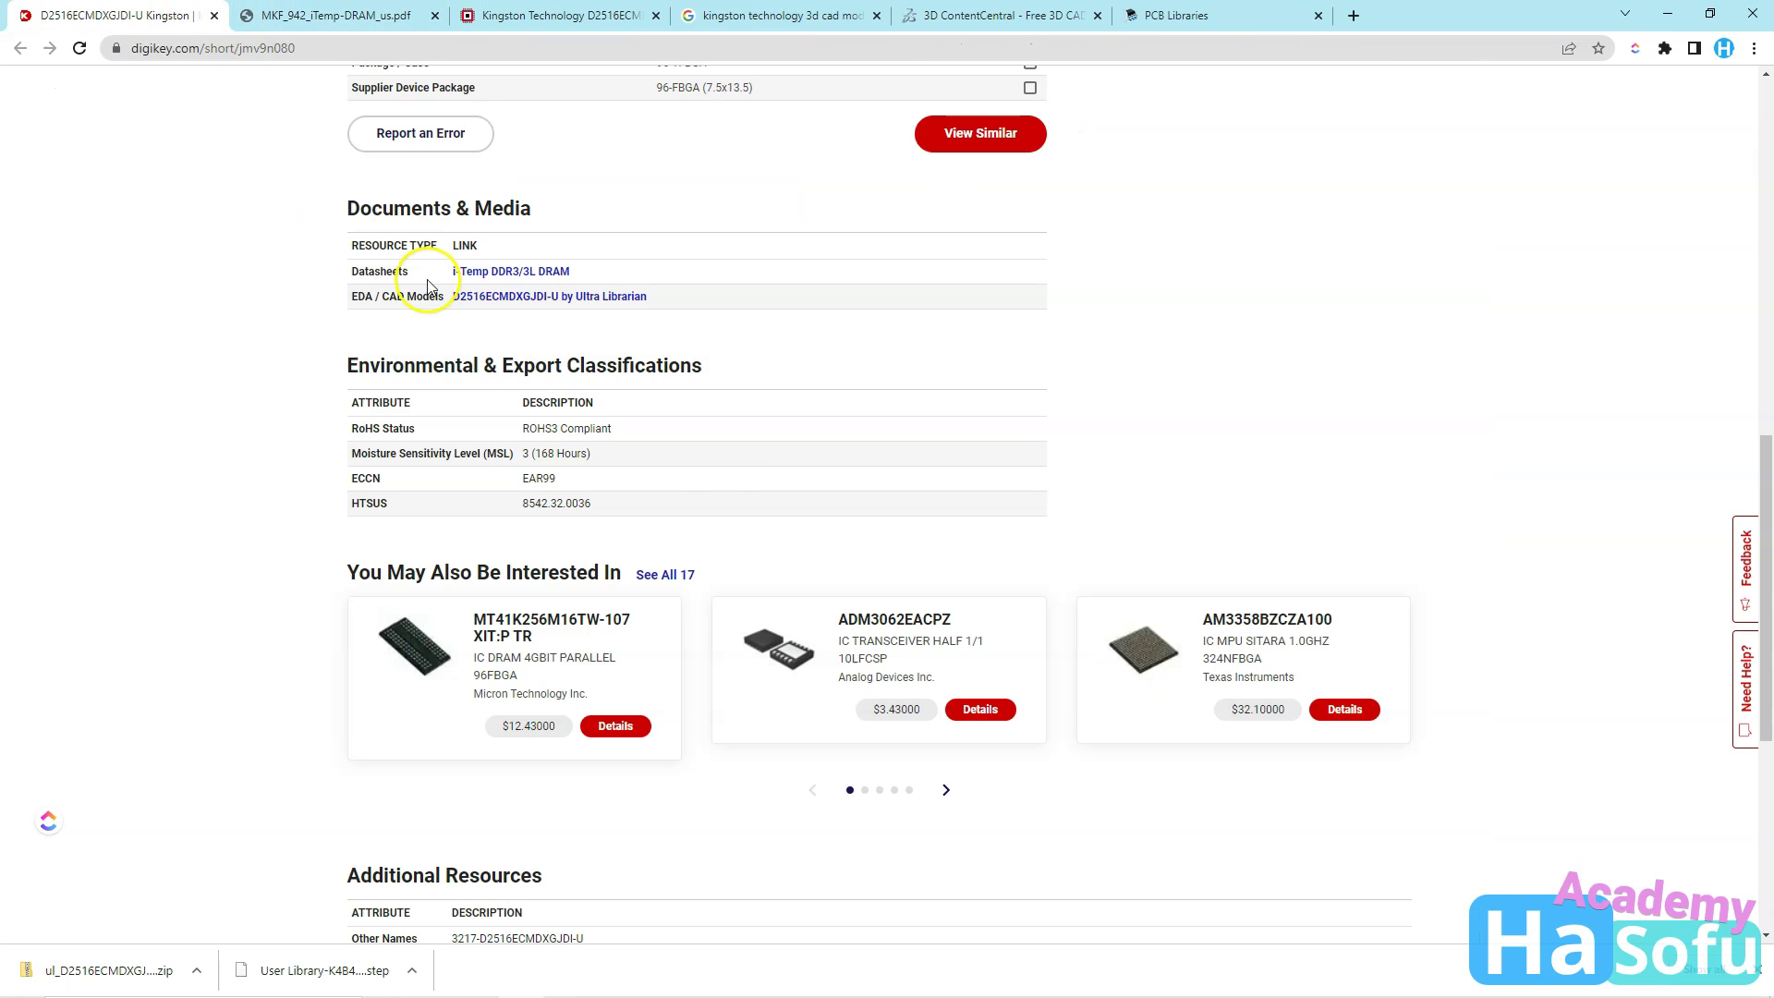
scroll(705, 503, "up", 10)
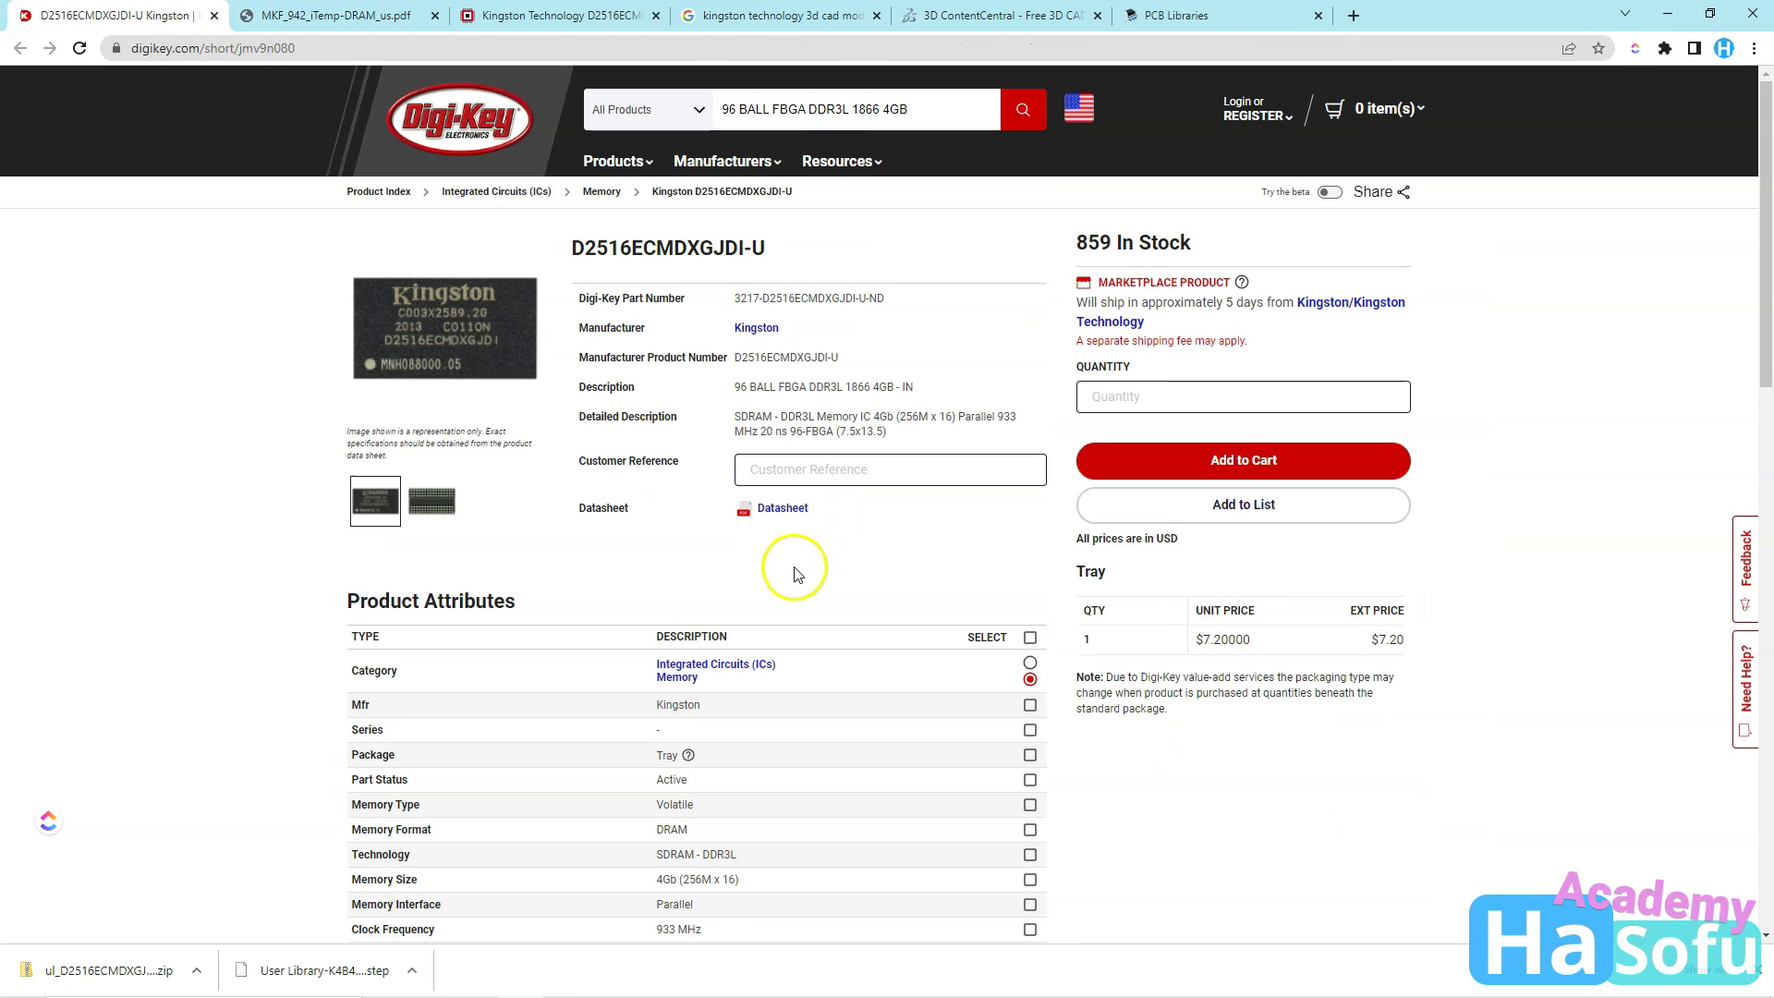